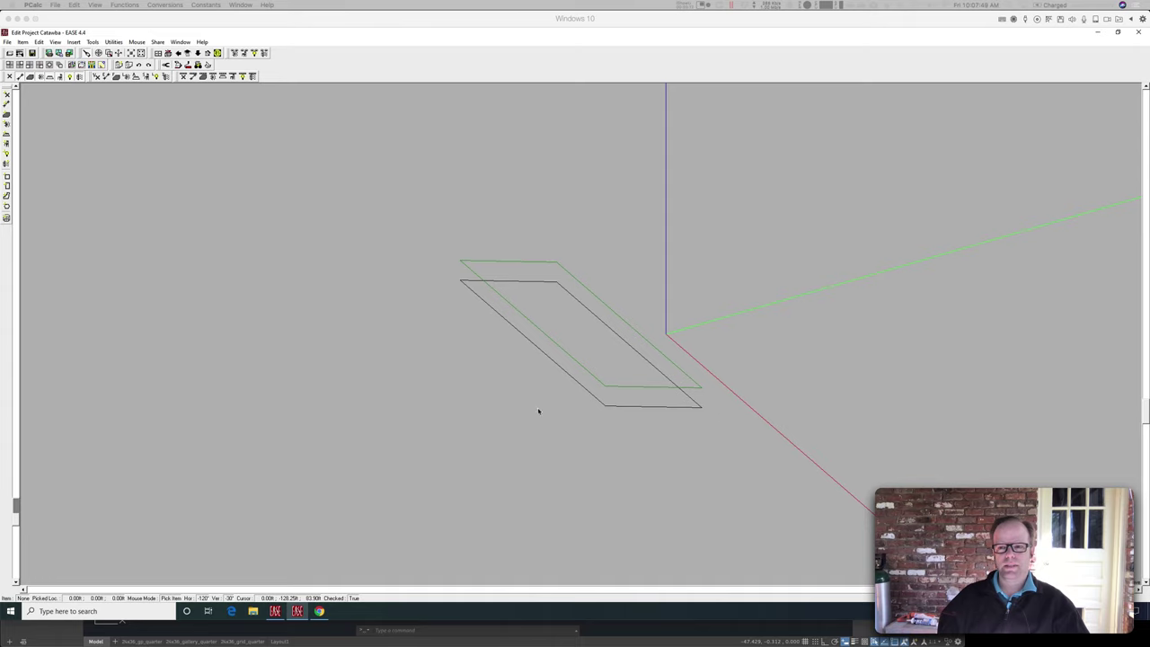
Step: Close the Edit Project window and reopen the EASE_Class_Catawba_Demo project from the Catawba projects folder
{"action": "left_click", "coordinate": [1139, 34]}
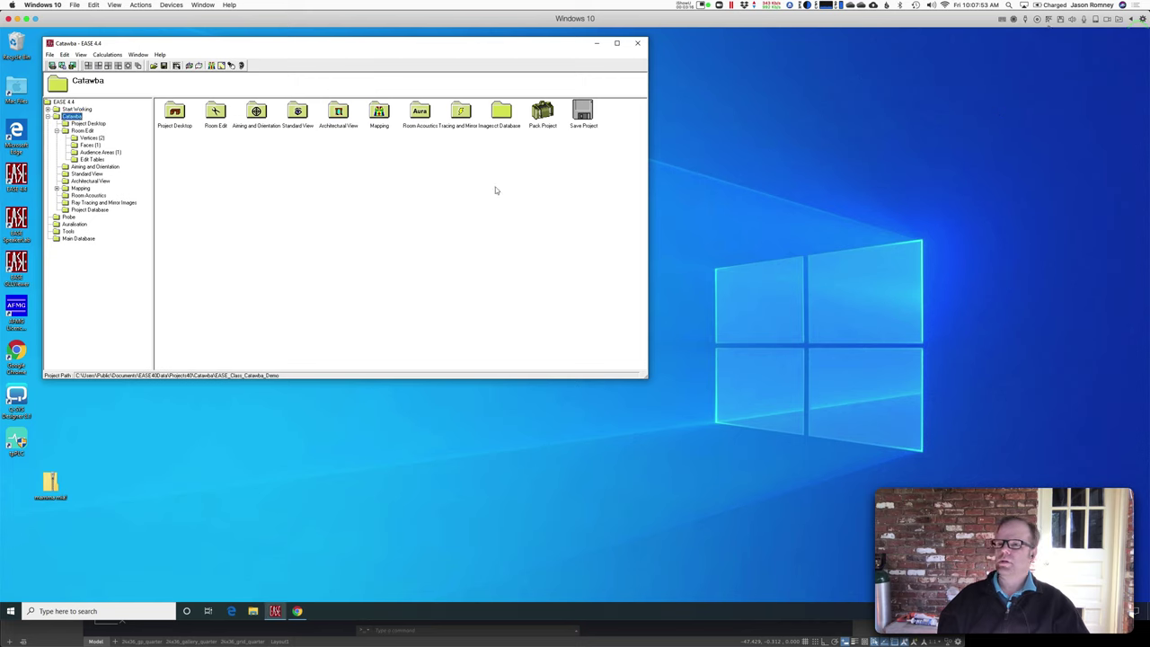
{"action": "left_click", "coordinate": [50, 55]}
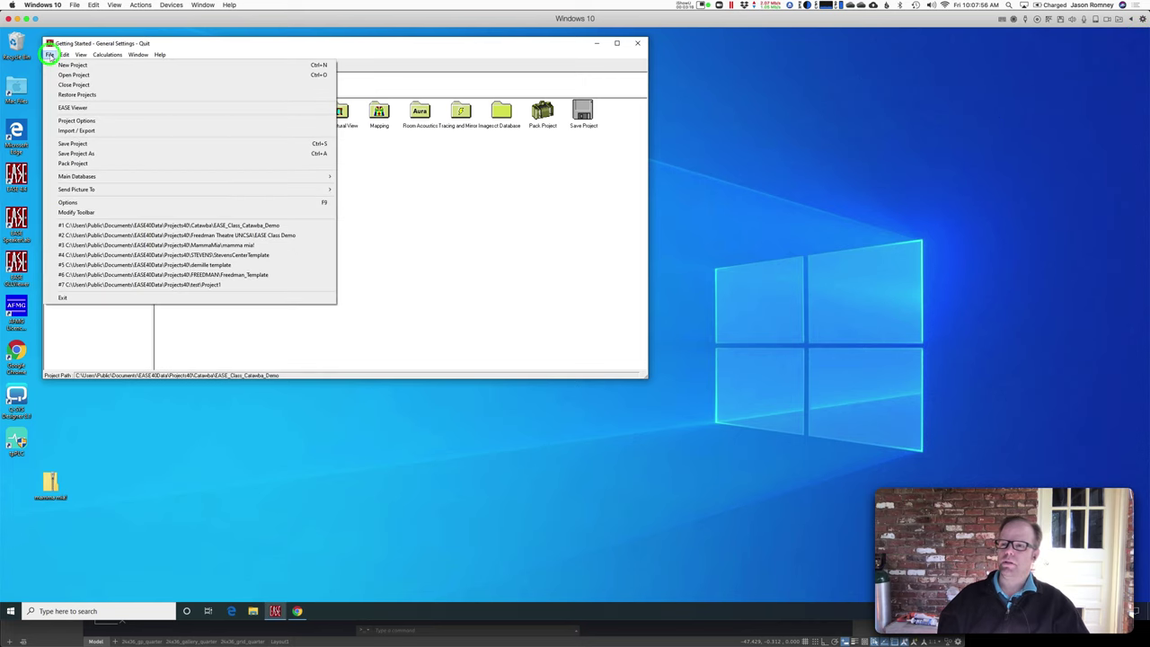
{"action": "left_click", "coordinate": [59, 76]}
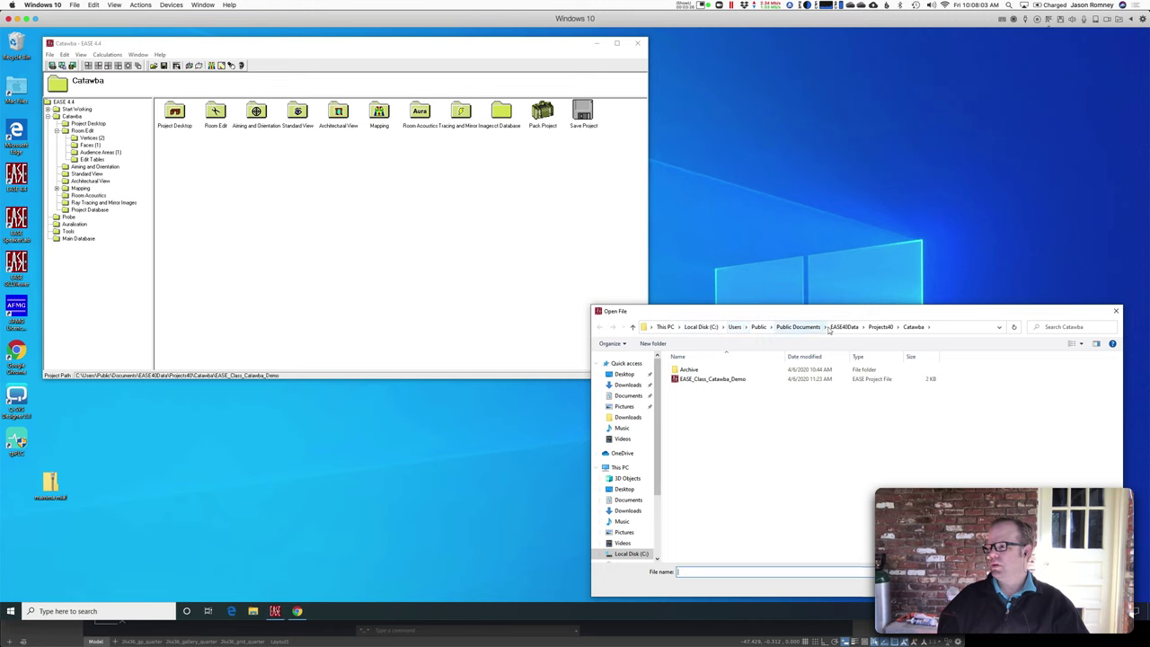
{"action": "left_click_drag", "start_coordinate": [837, 316], "coordinate": [459, 242]}
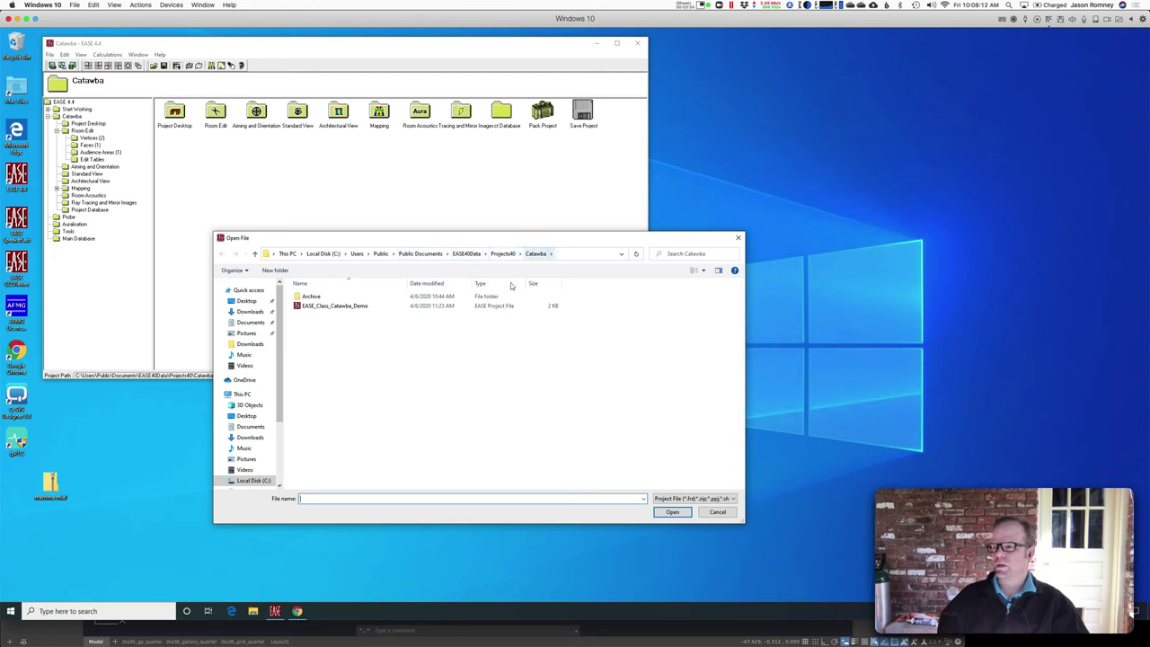
{"action": "left_click", "coordinate": [331, 306]}
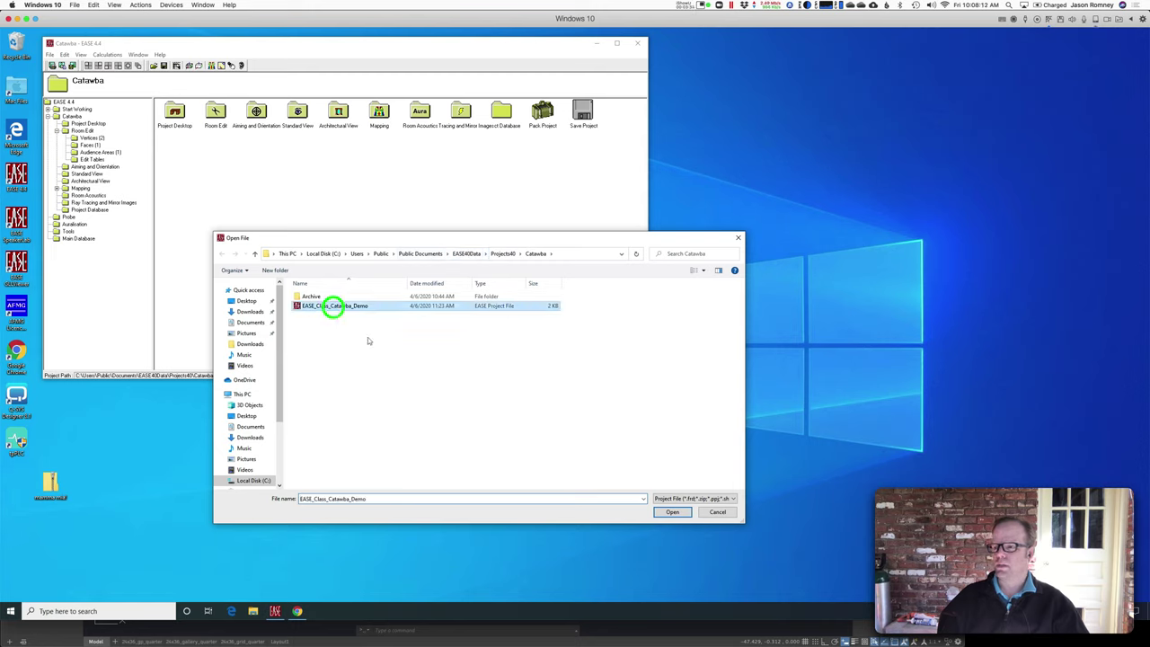
{"action": "left_click", "coordinate": [709, 513]}
{"action": "left_click", "coordinate": [83, 130]}
Step: Open Room Edit > Modify Data for the Catawba room and maximize its 3-D editing window
{"action": "double_click", "coordinate": [375, 111]}
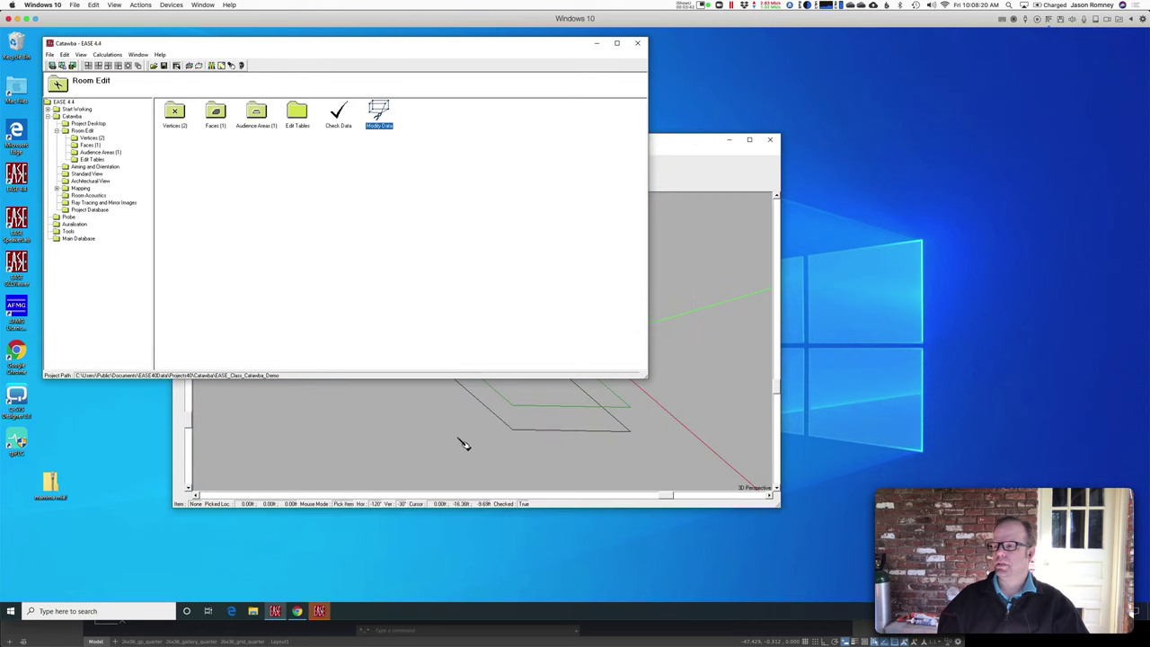
{"action": "left_click", "coordinate": [459, 439]}
{"action": "left_click", "coordinate": [749, 140]}
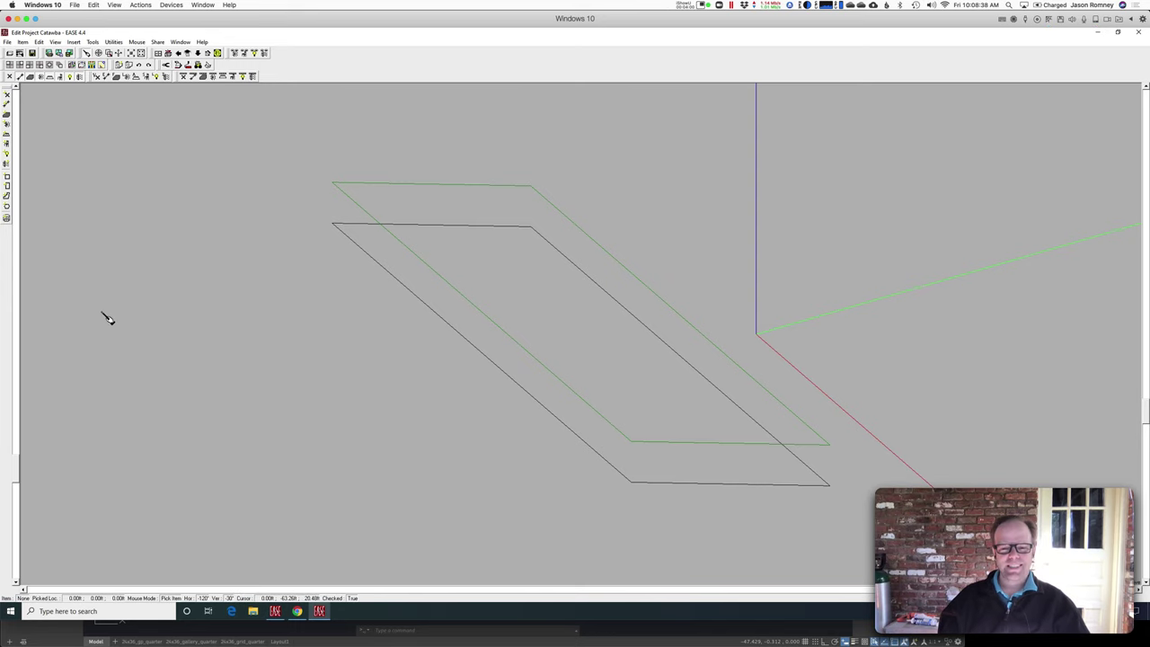
{"action": "left_click", "coordinate": [392, 438]}
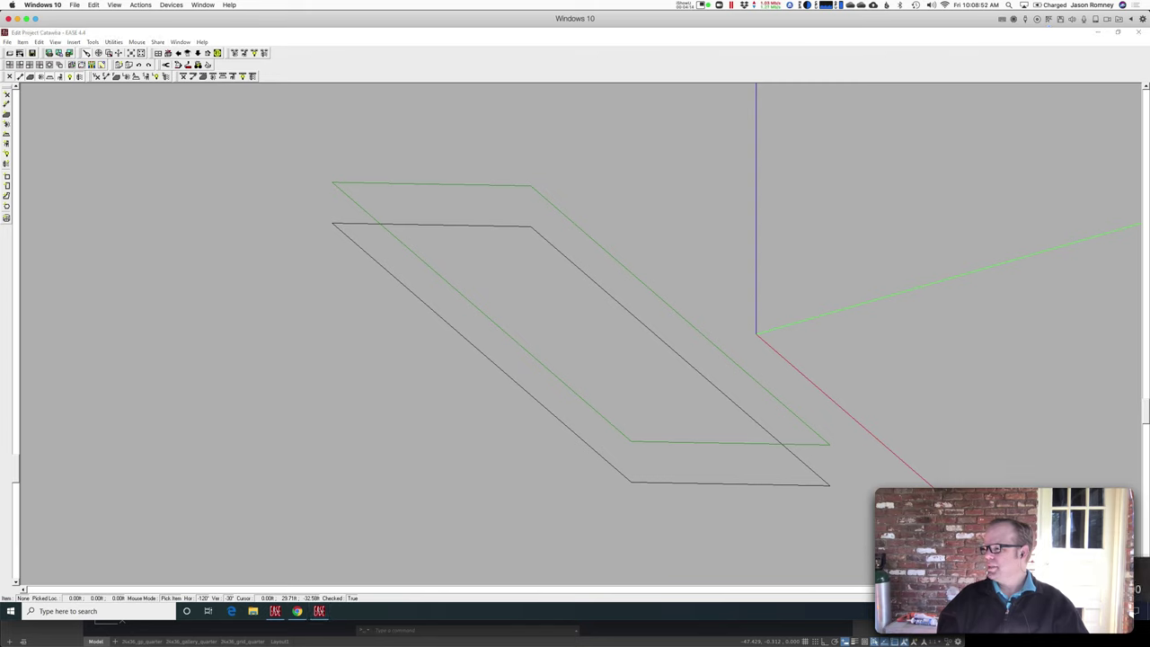
{"action": "left_click", "coordinate": [863, 538]}
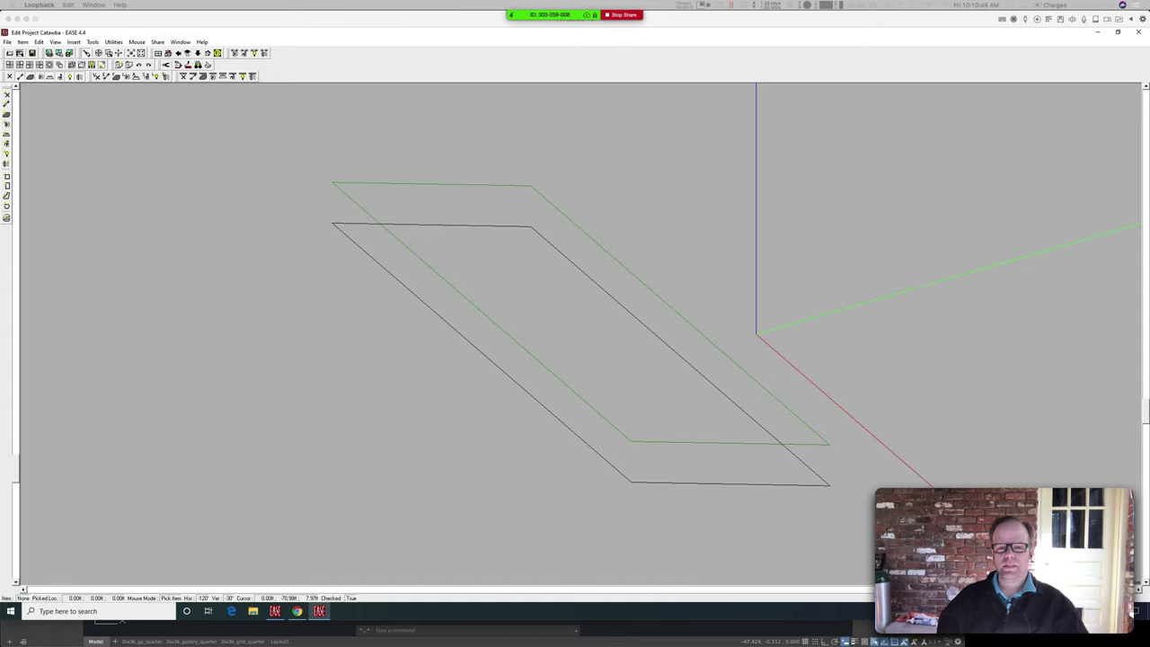
{"action": "left_click", "coordinate": [235, 315]}
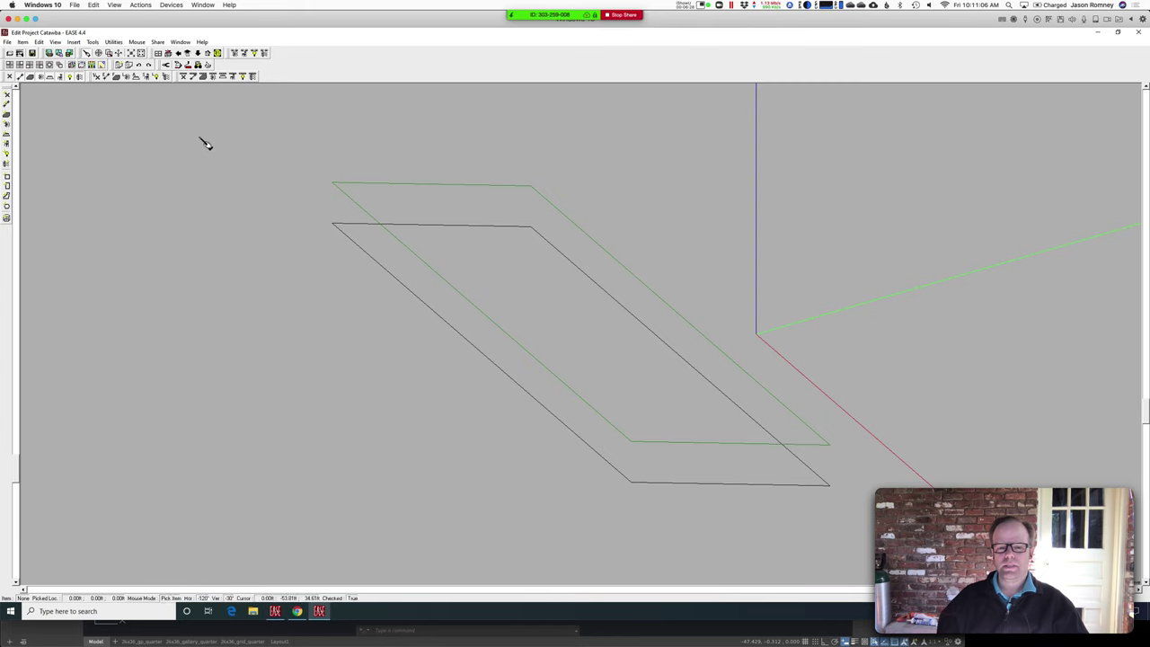
Step: Place new loudspeaker S1 in the 3-D room view, then switch to the AutoCAD floor plan
{"action": "left_click", "coordinate": [7, 124]}
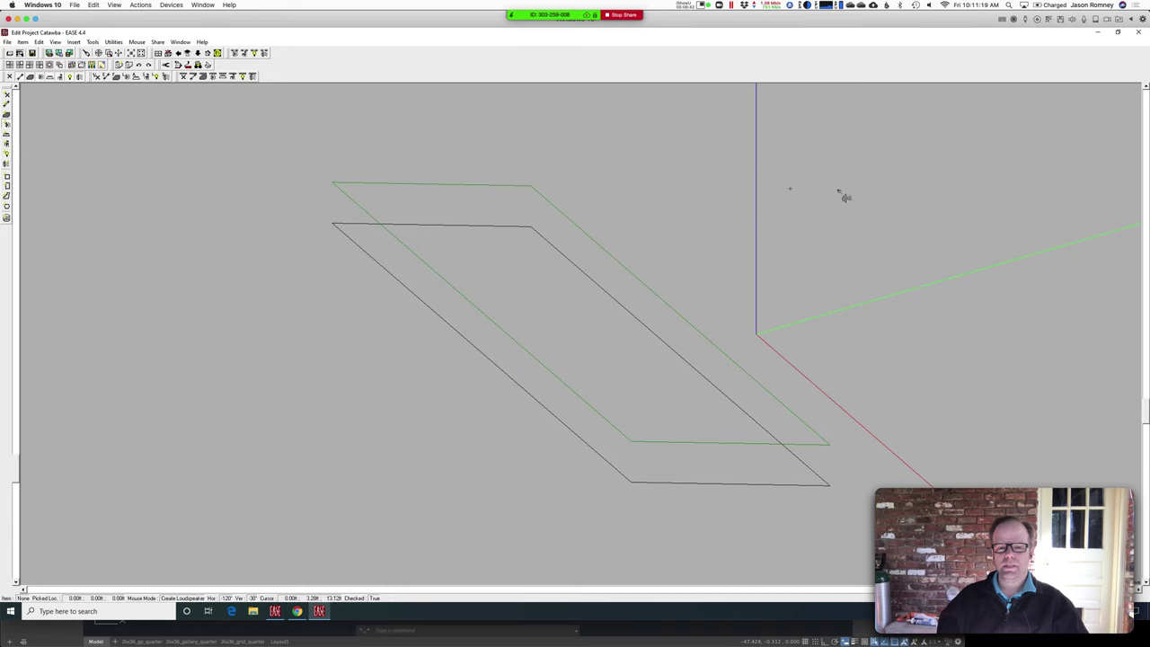
{"action": "left_click", "coordinate": [803, 179]}
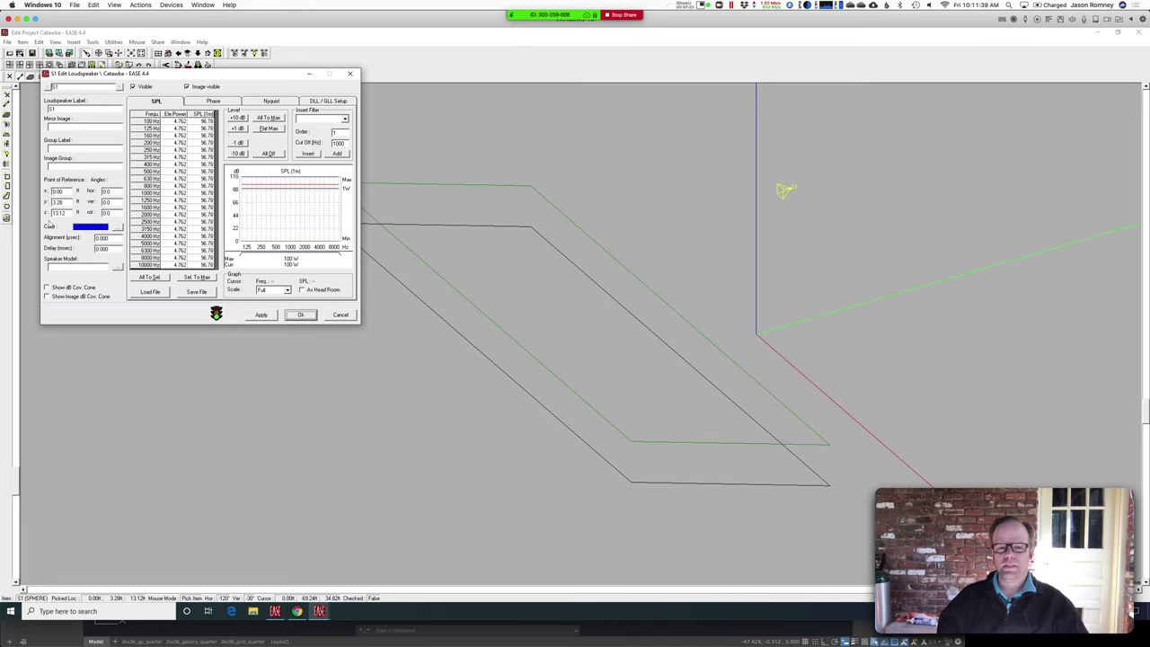
{"action": "key", "text": "alt+Tab"}
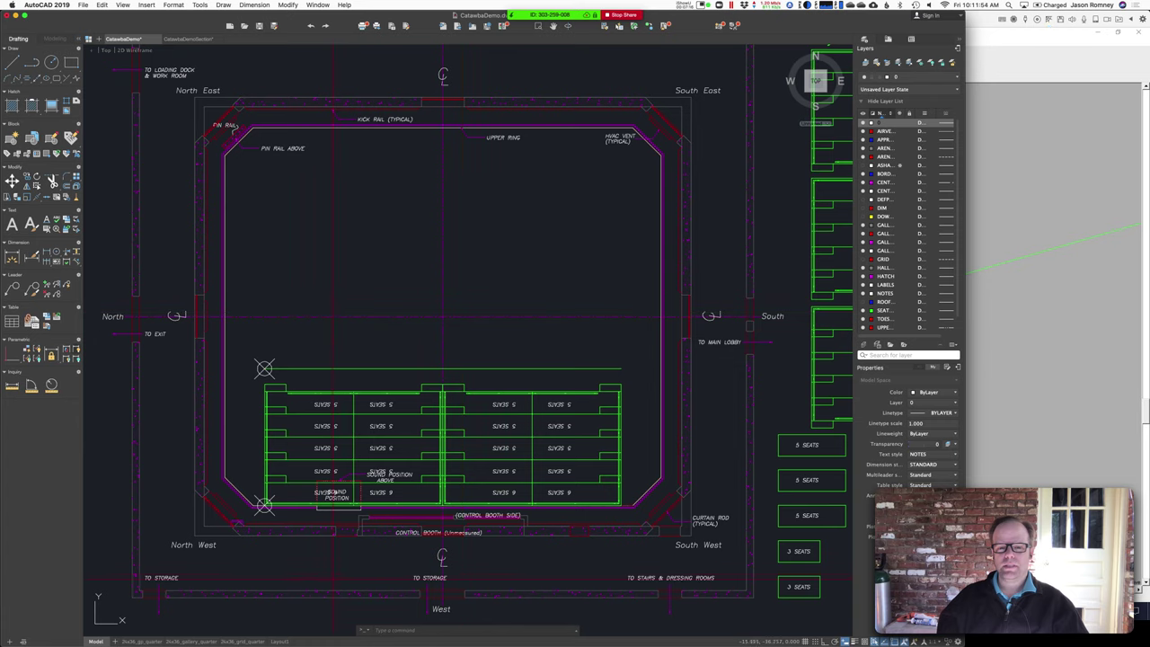
Step: In CatawbaDemoSection, zoom in to inspect the loudspeaker symbol and magenta centreline, then return to EASE
{"action": "left_click", "coordinate": [183, 39]}
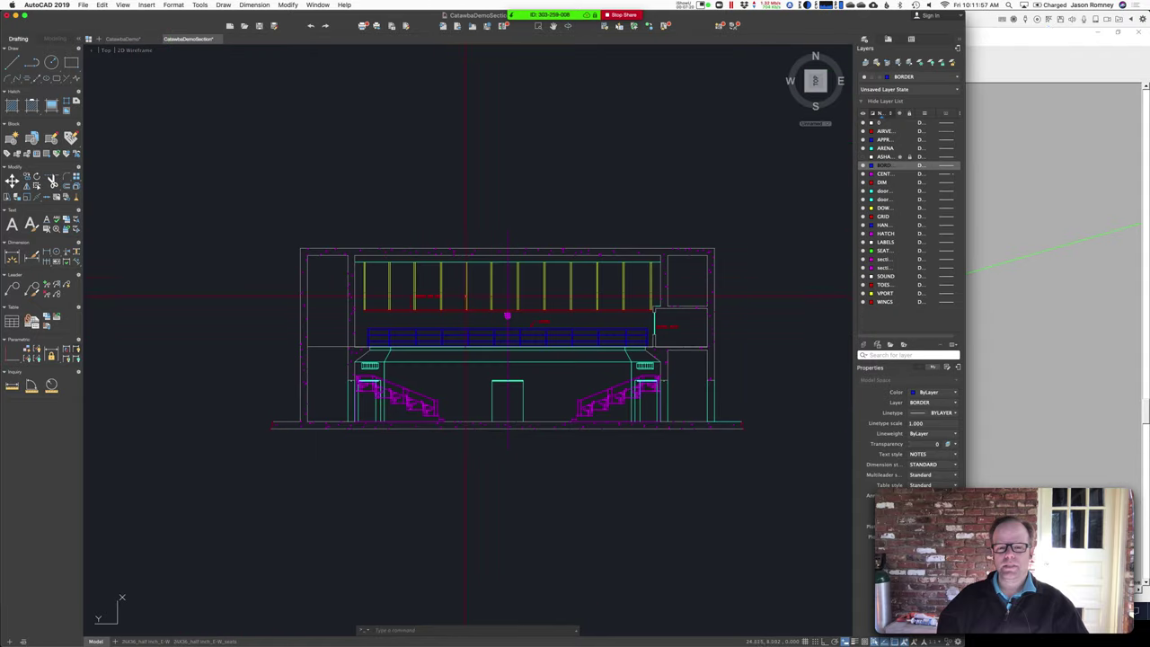
{"action": "scroll", "coordinate": [508, 306], "scroll_direction": "up", "scroll_amount": 4}
{"action": "scroll", "coordinate": [508, 302], "scroll_direction": "up", "scroll_amount": 2}
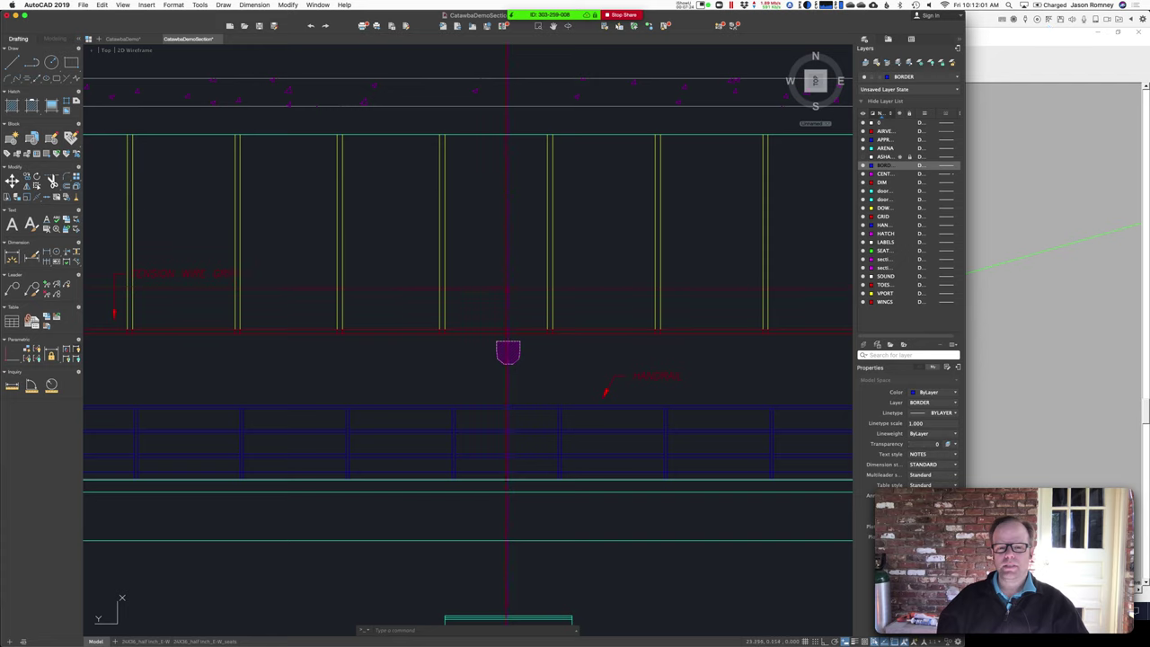
{"action": "left_click_drag", "start_coordinate": [491, 339], "coordinate": [539, 375]}
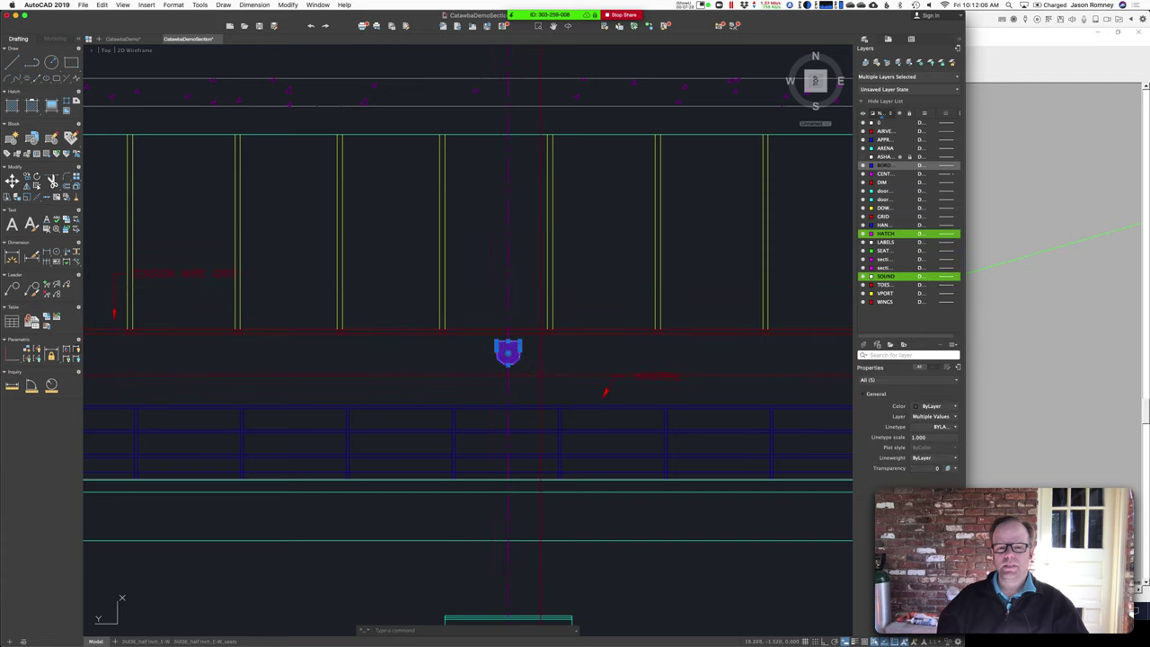
{"action": "key", "text": "Escape"}
{"action": "key", "text": "Escape"}
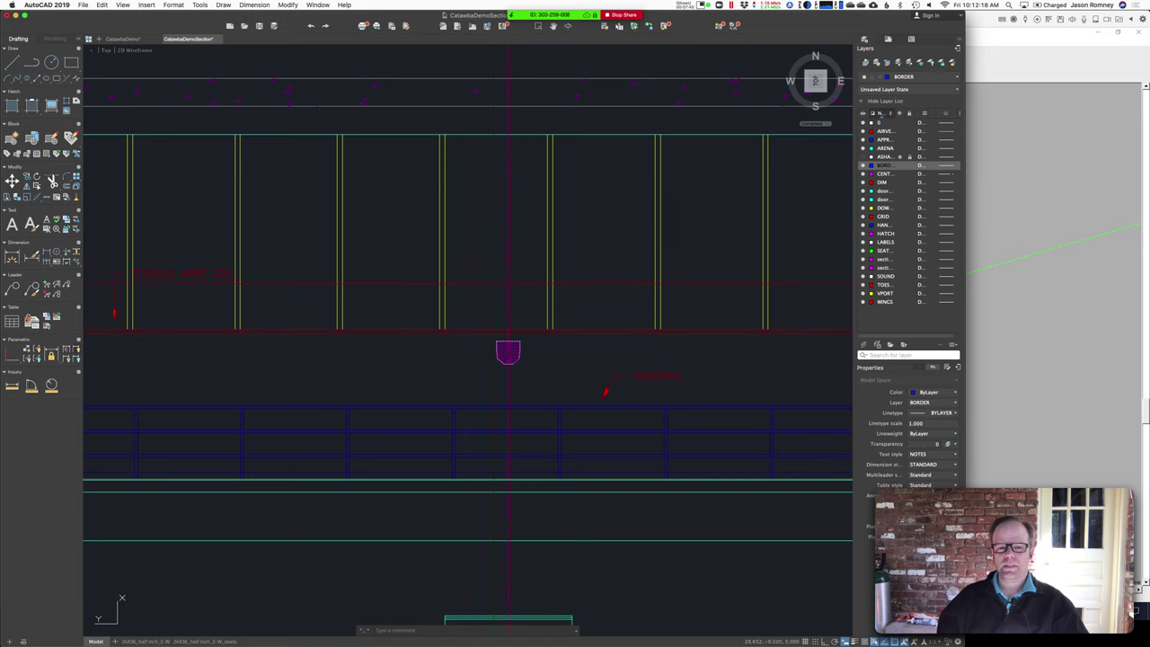
{"action": "left_click", "coordinate": [508, 287]}
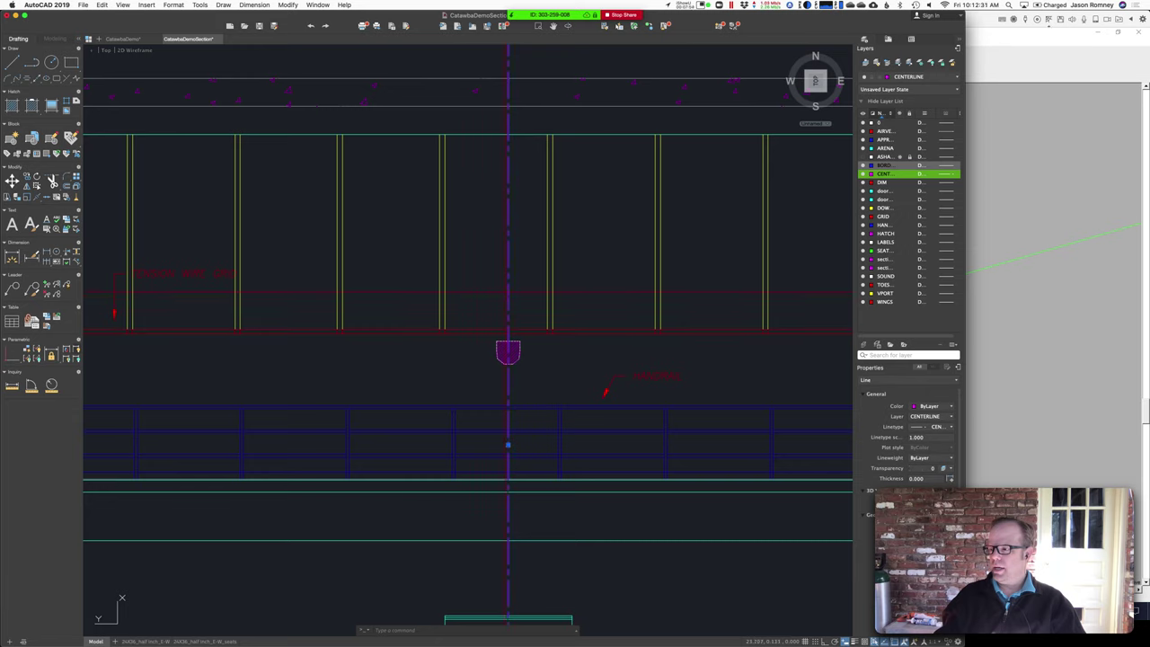
{"action": "key", "text": "super+Tab"}
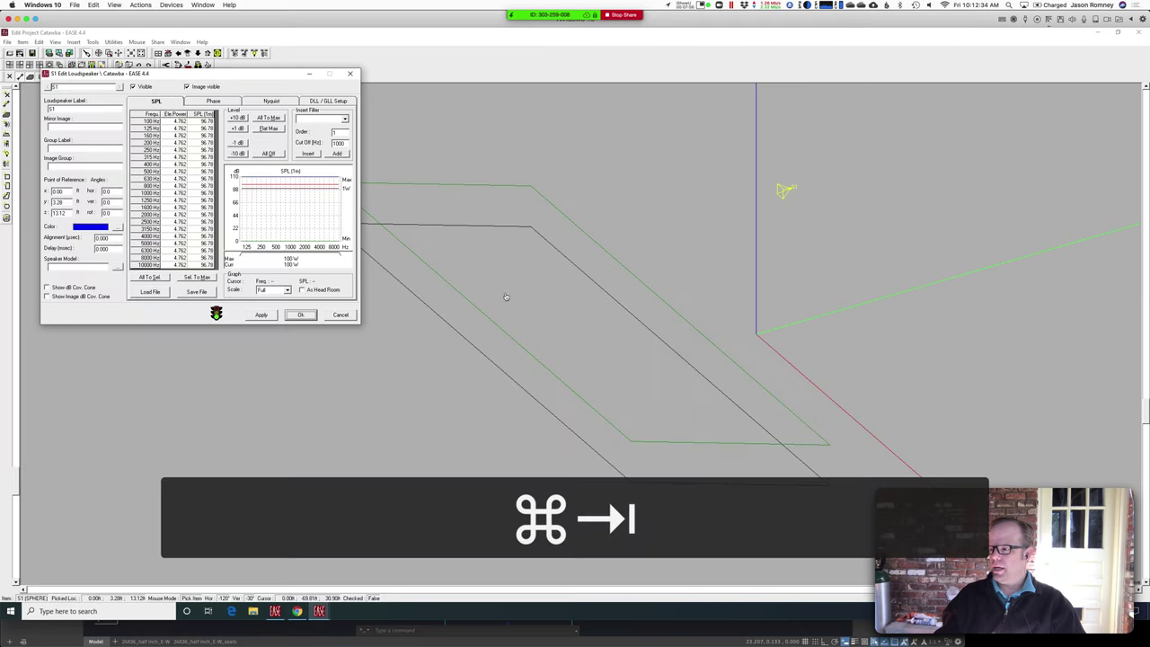
Step: Move loudspeaker S1 to y 0 and height z 23 ft, apply, and browse speaker models
{"action": "double_click", "coordinate": [69, 203]}
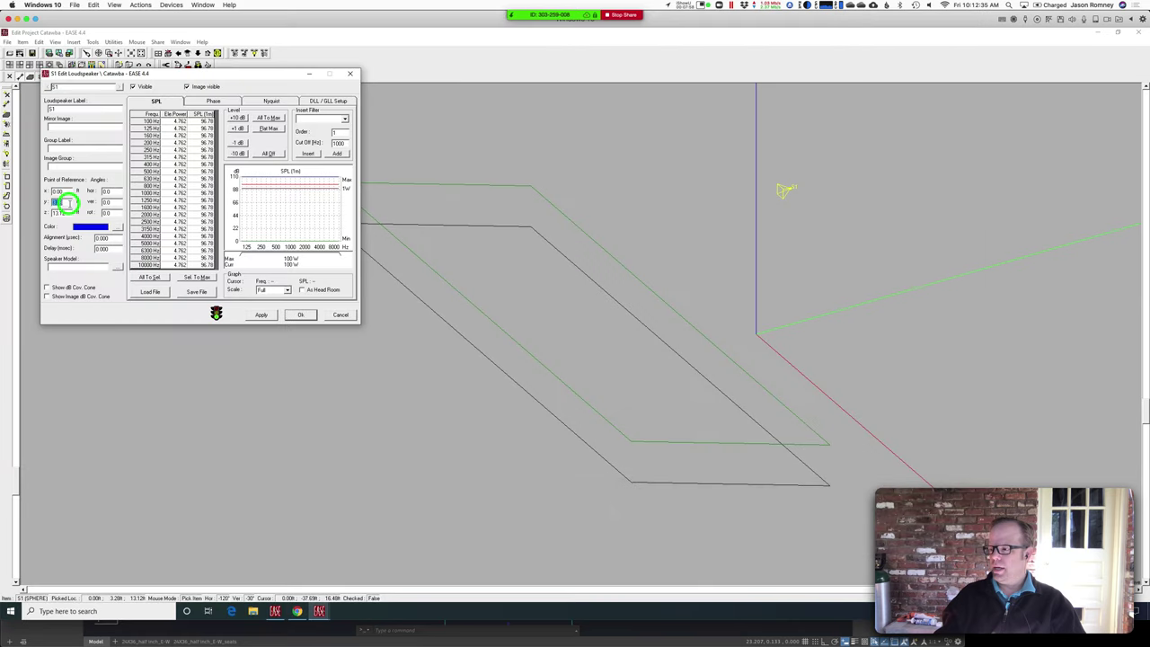
{"action": "type", "text": "0"}
{"action": "double_click", "coordinate": [63, 212]}
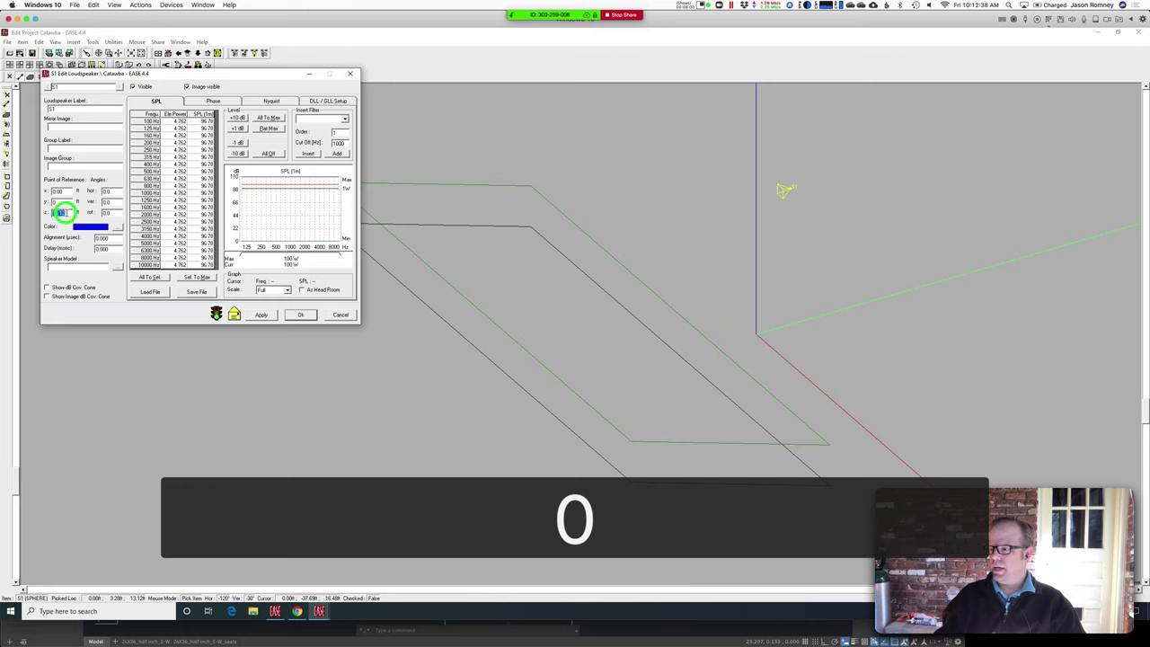
{"action": "type", "text": "23"}
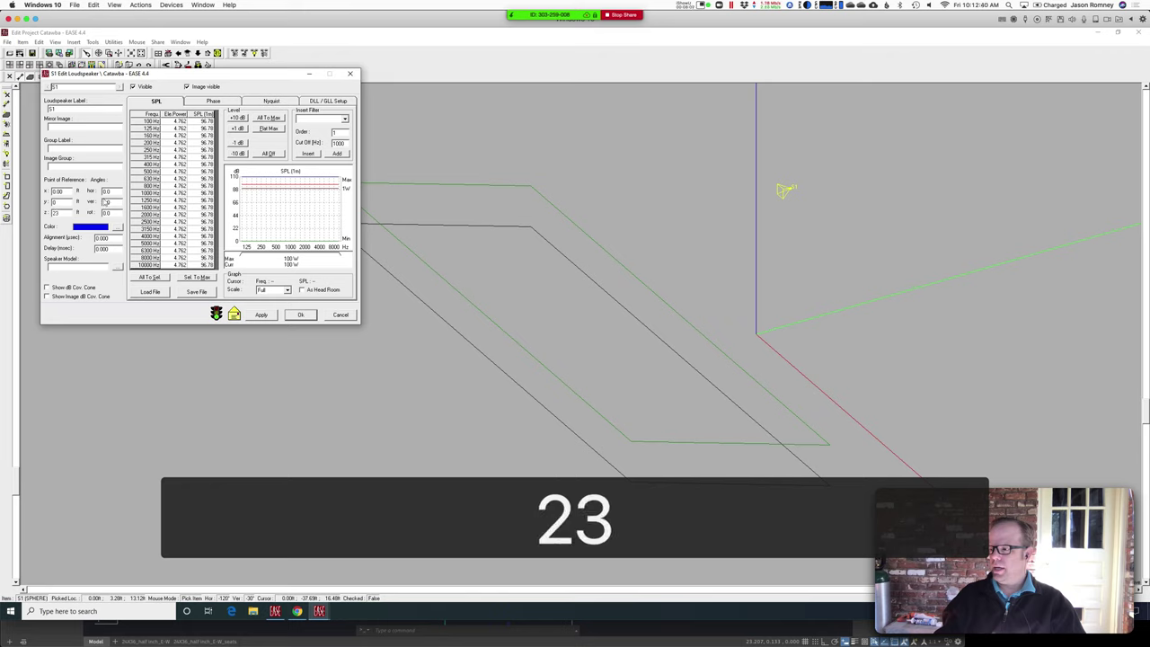
{"action": "double_click", "coordinate": [108, 190]}
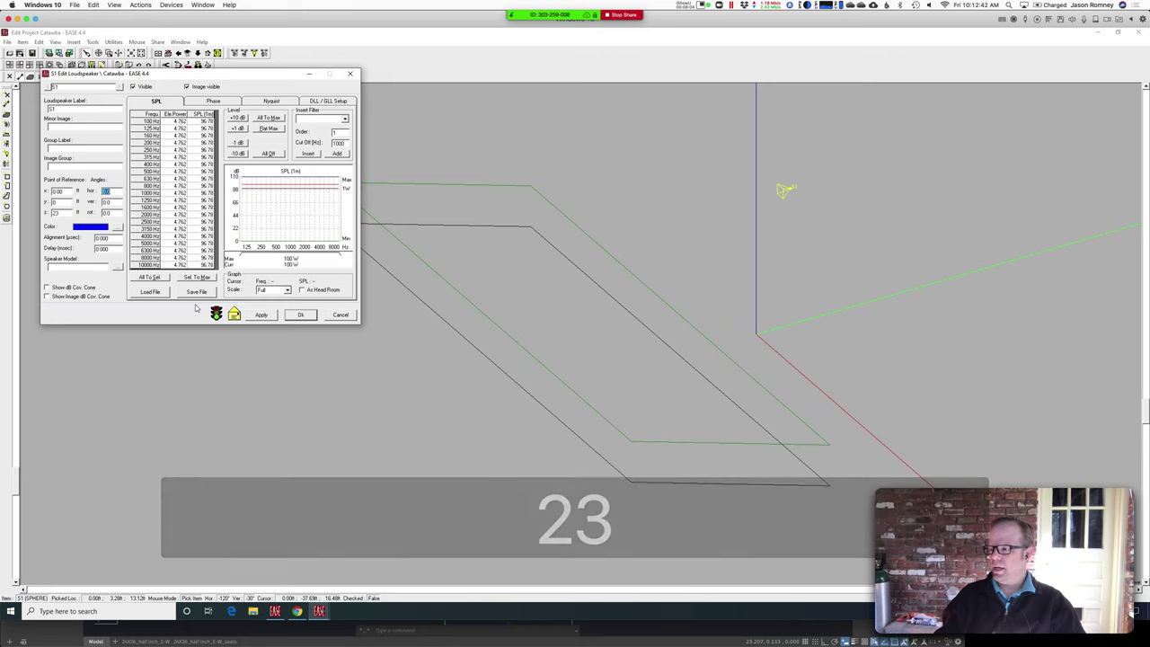
{"action": "left_click", "coordinate": [261, 315]}
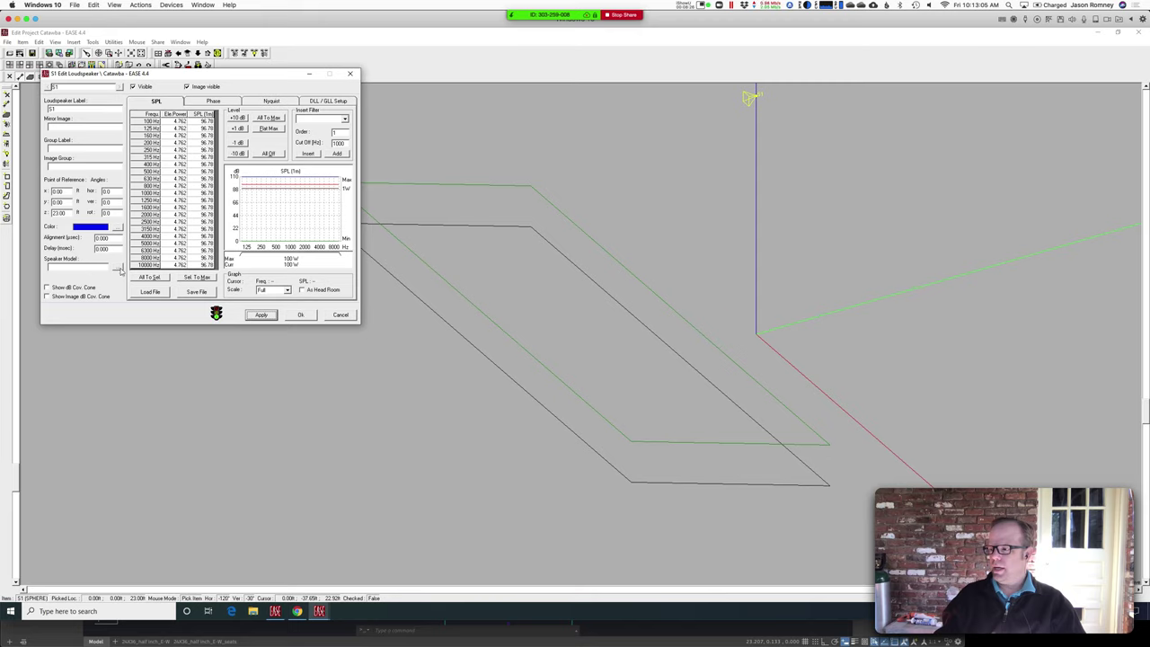
{"action": "left_click", "coordinate": [118, 267]}
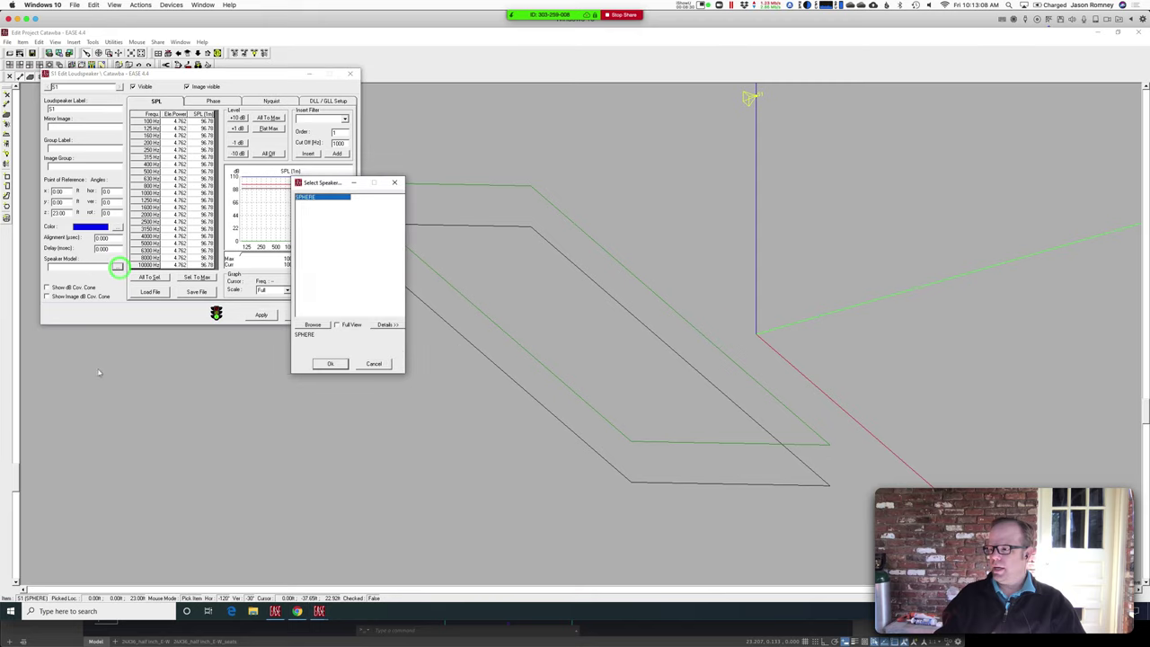
Step: Show the SPHERE model's maximum SPL and directivity details and turn on Full View
{"action": "left_click_drag", "start_coordinate": [324, 179], "coordinate": [291, 138]}
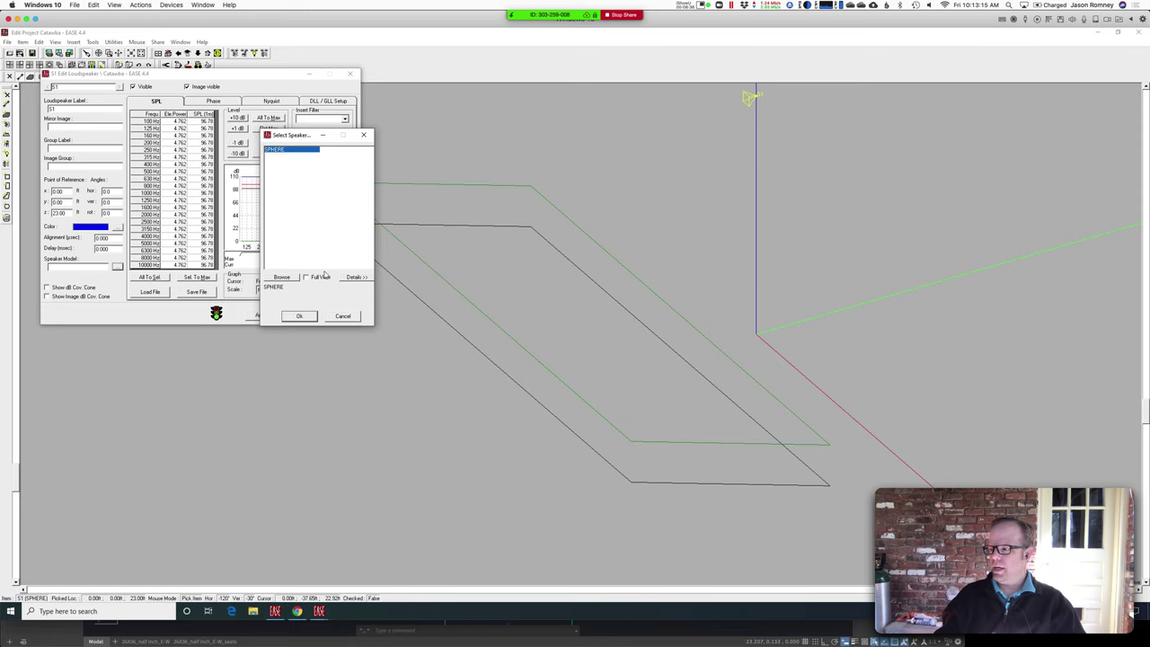
{"action": "left_click", "coordinate": [357, 277]}
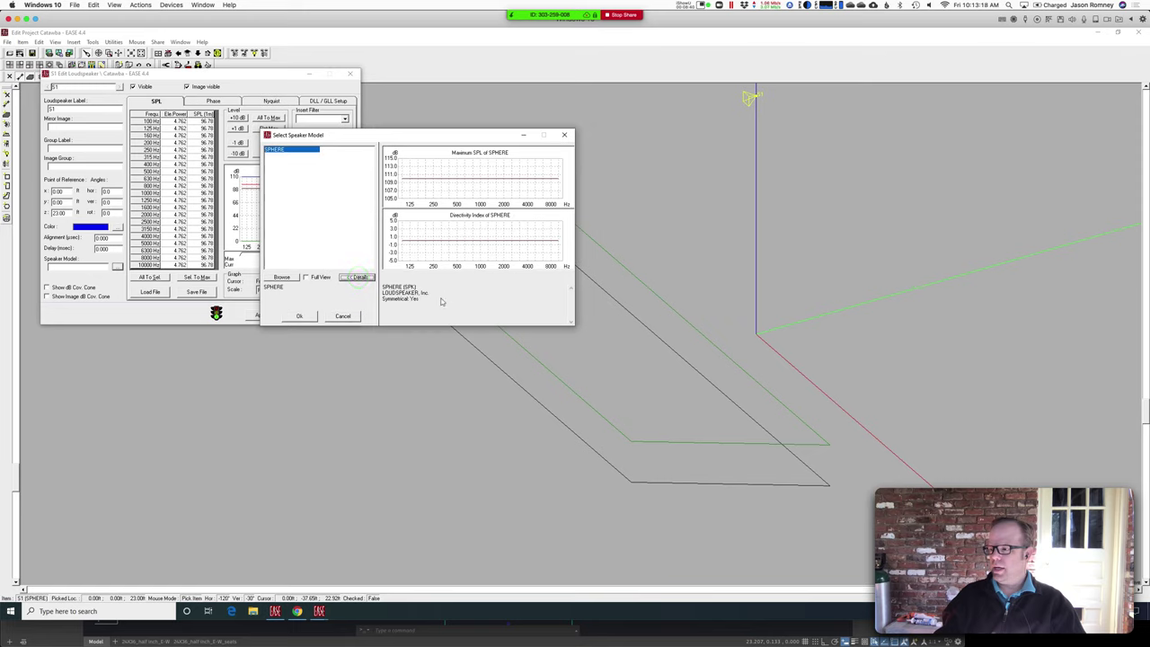
{"action": "left_click", "coordinate": [500, 329]}
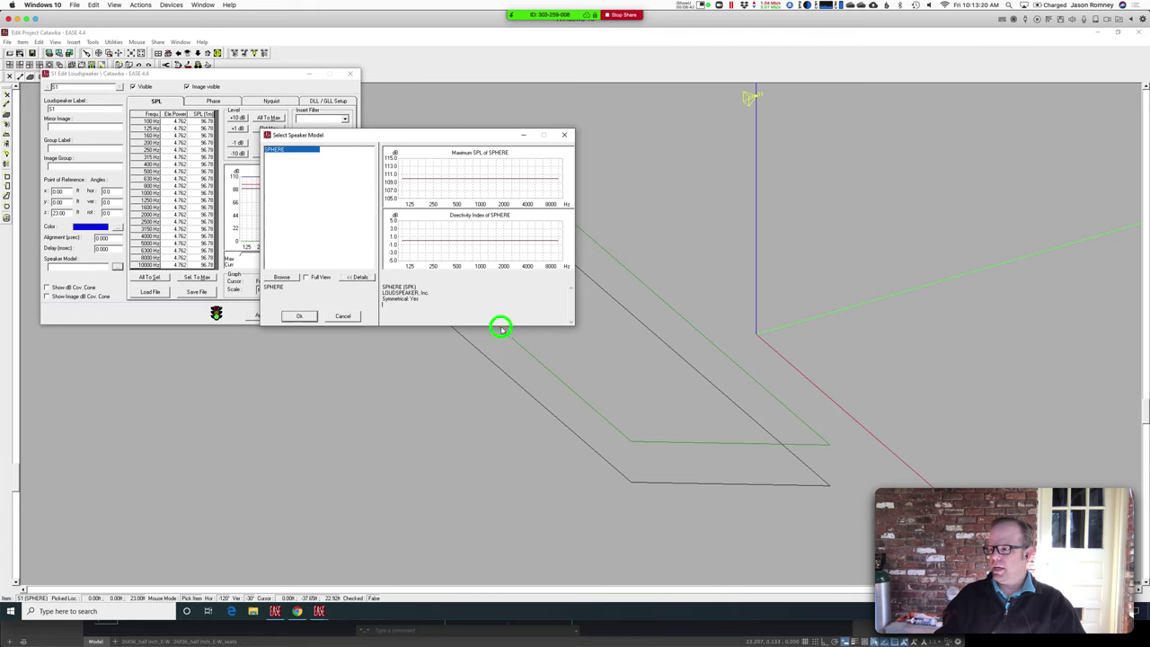
{"action": "left_click", "coordinate": [290, 151]}
{"action": "left_click", "coordinate": [275, 162]}
{"action": "left_click", "coordinate": [307, 278]}
Step: Browse the Main Database and scroll through the Global Speakers40 manufacturer folders
{"action": "left_click", "coordinate": [280, 277]}
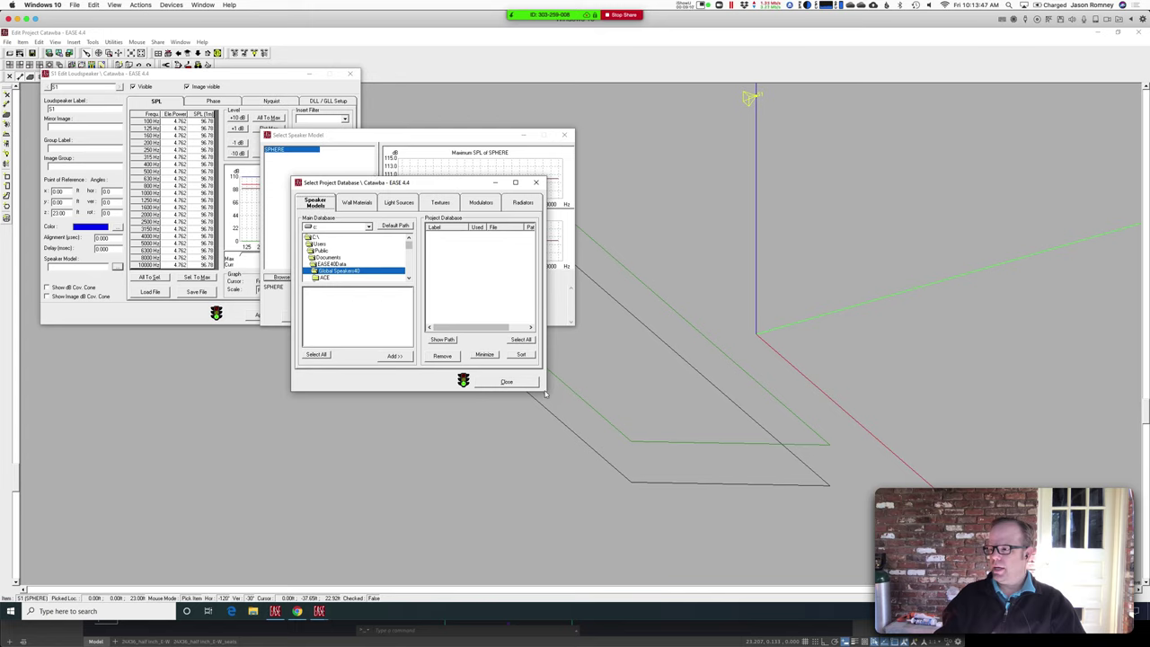
{"action": "left_click_drag", "start_coordinate": [405, 241], "coordinate": [406, 239]}
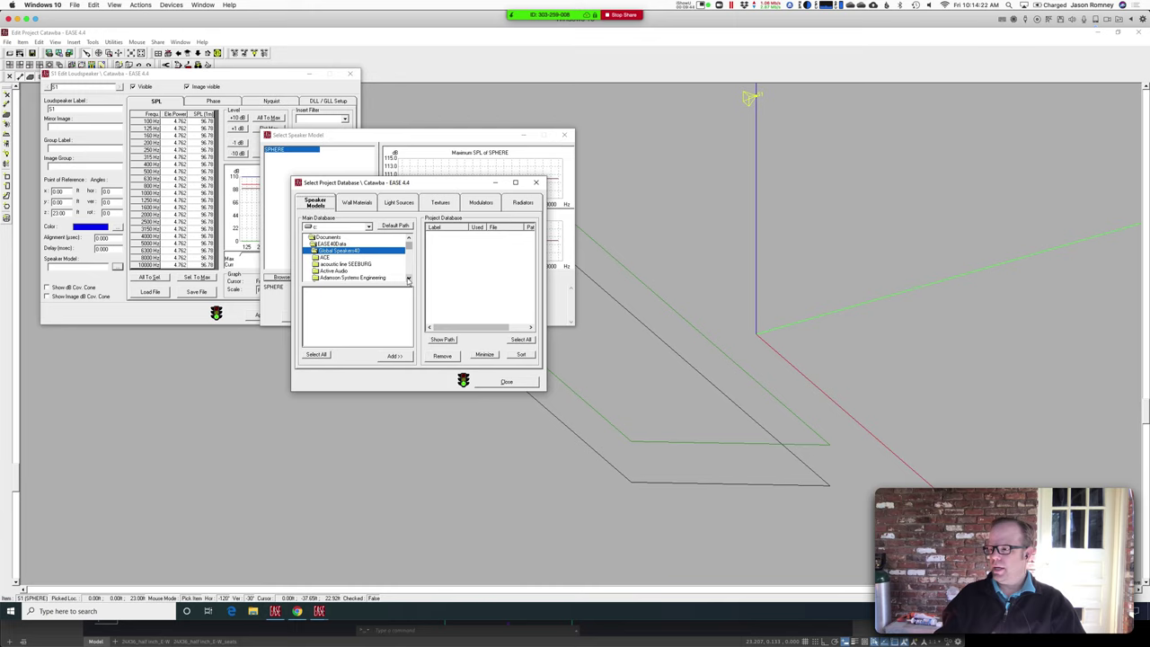
{"action": "left_click", "coordinate": [408, 279]}
{"action": "left_click", "coordinate": [408, 279]}
{"action": "left_click", "coordinate": [408, 279]}
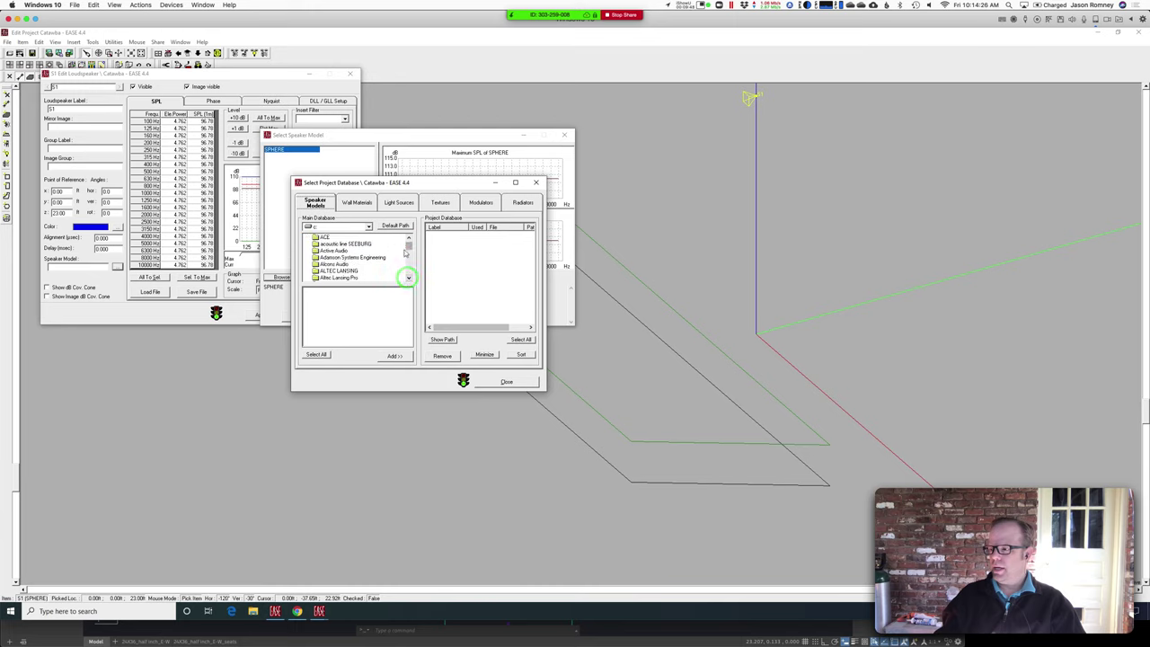
{"action": "left_click", "coordinate": [408, 248]}
{"action": "left_click", "coordinate": [409, 248]}
{"action": "left_click", "coordinate": [408, 248]}
{"action": "left_click", "coordinate": [408, 248]}
{"action": "left_click", "coordinate": [408, 249]}
{"action": "left_click", "coordinate": [408, 250]}
{"action": "left_click", "coordinate": [408, 249]}
{"action": "left_click", "coordinate": [408, 249]}
{"action": "left_click", "coordinate": [408, 250]}
{"action": "left_click", "coordinate": [408, 250]}
{"action": "left_click", "coordinate": [408, 251]}
{"action": "left_click", "coordinate": [408, 252]}
{"action": "left_click", "coordinate": [409, 252]}
{"action": "left_click", "coordinate": [409, 253]}
{"action": "left_click", "coordinate": [409, 252]}
{"action": "left_click", "coordinate": [409, 252]}
{"action": "left_click", "coordinate": [409, 254]}
{"action": "left_click", "coordinate": [409, 254]}
{"action": "left_click", "coordinate": [409, 254]}
{"action": "left_click", "coordinate": [409, 254]}
{"action": "left_click", "coordinate": [409, 254]}
{"action": "left_click", "coordinate": [409, 256]}
{"action": "left_click", "coordinate": [409, 256]}
{"action": "left_click", "coordinate": [409, 256]}
{"action": "left_click", "coordinate": [409, 257]}
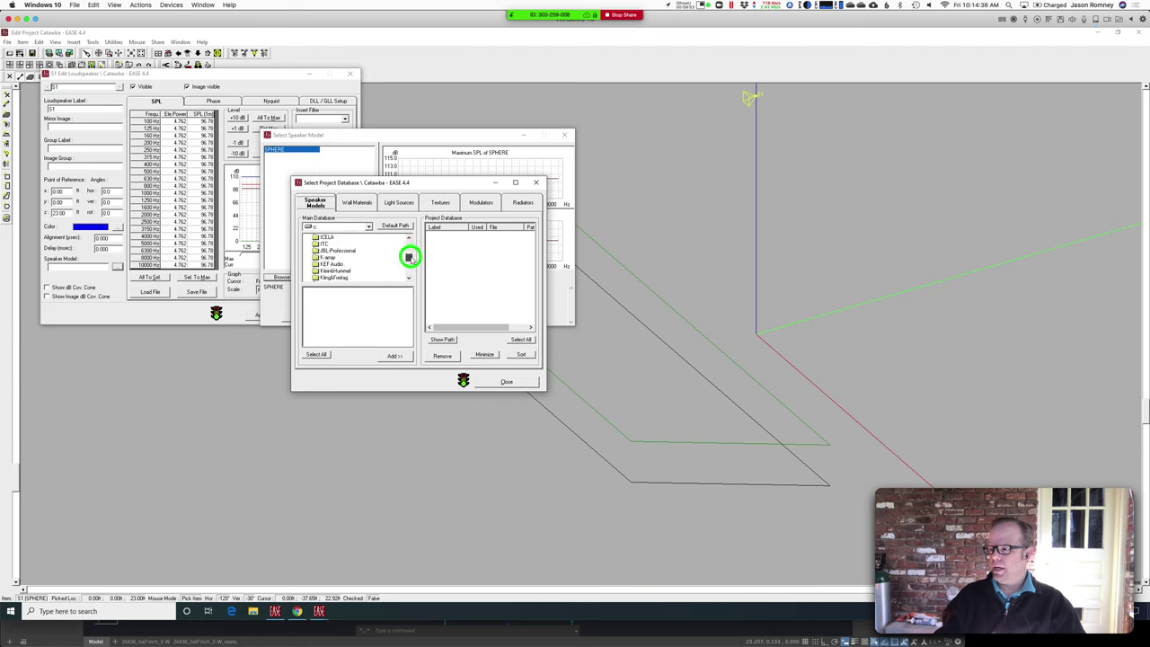
Step: Select the Meyer Sound folder in the Global Speakers40 manufacturer list
{"action": "left_click", "coordinate": [342, 251]}
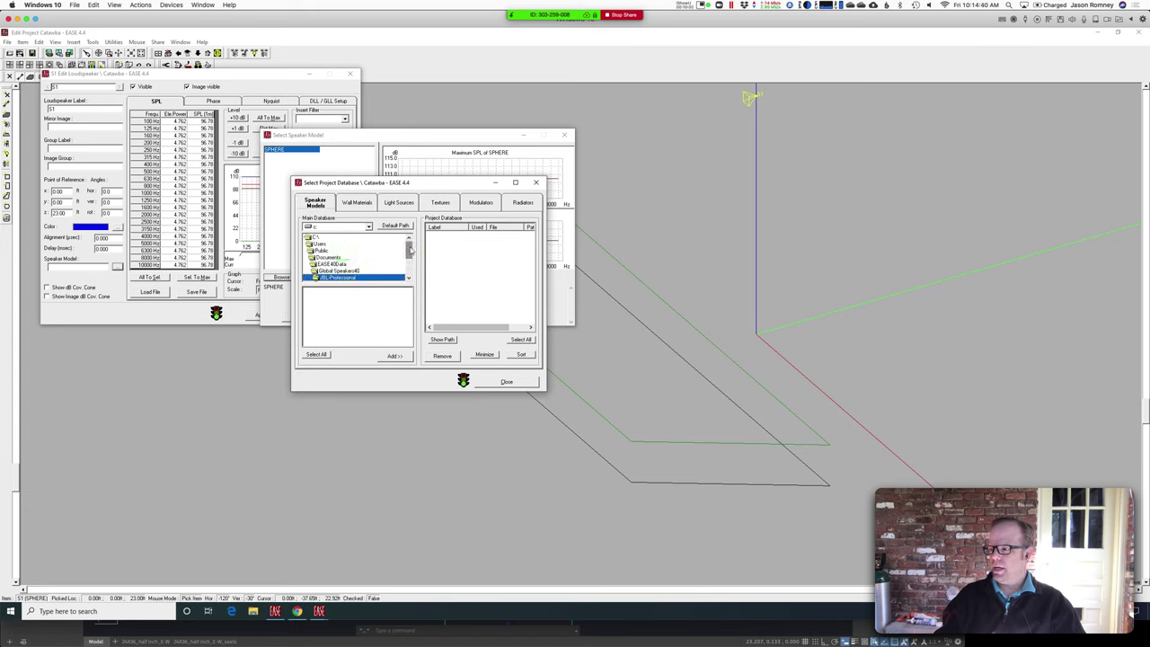
{"action": "left_click_drag", "start_coordinate": [409, 248], "coordinate": [407, 258]}
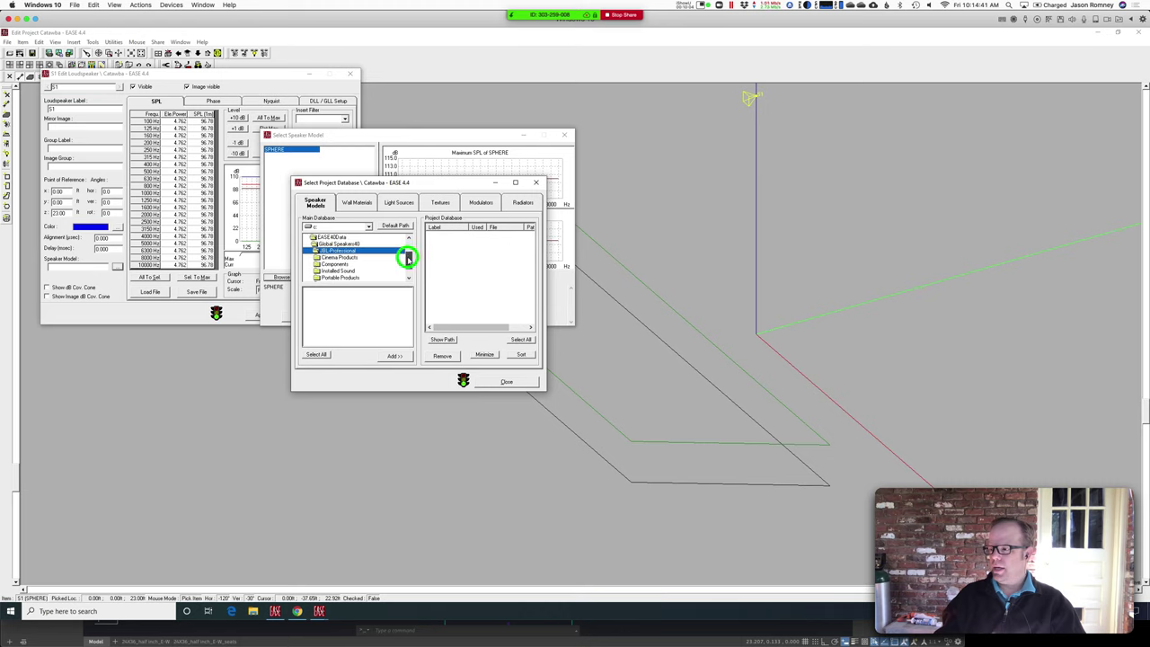
{"action": "double_click", "coordinate": [331, 244]}
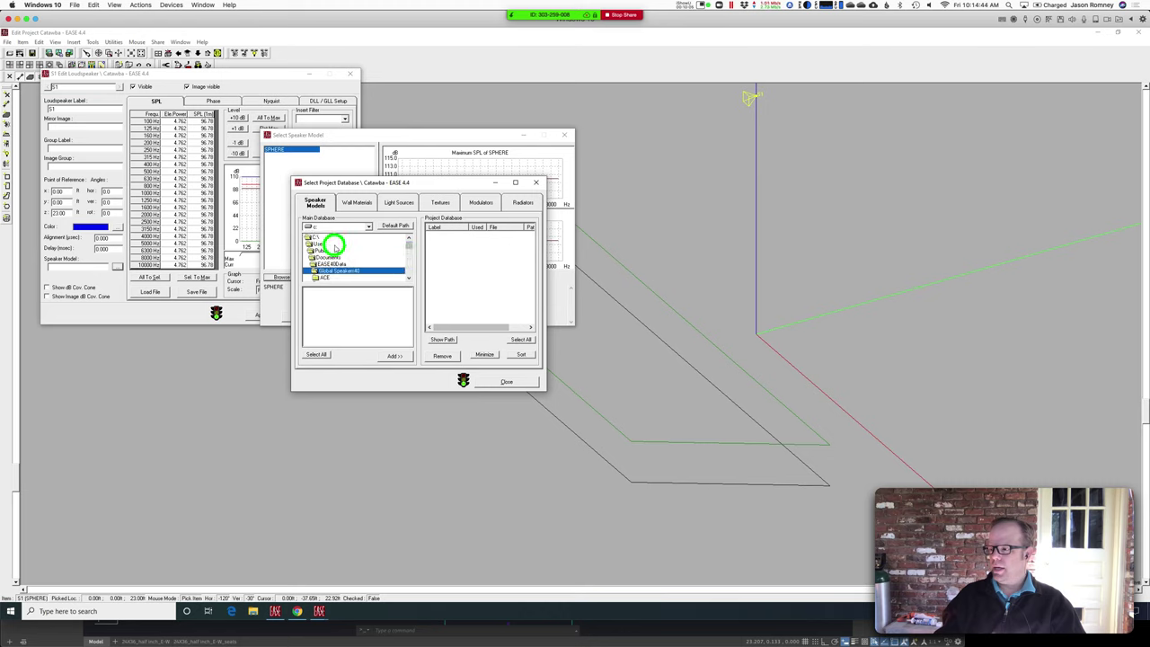
{"action": "left_click_drag", "start_coordinate": [405, 241], "coordinate": [408, 261]}
{"action": "left_click", "coordinate": [333, 279]}
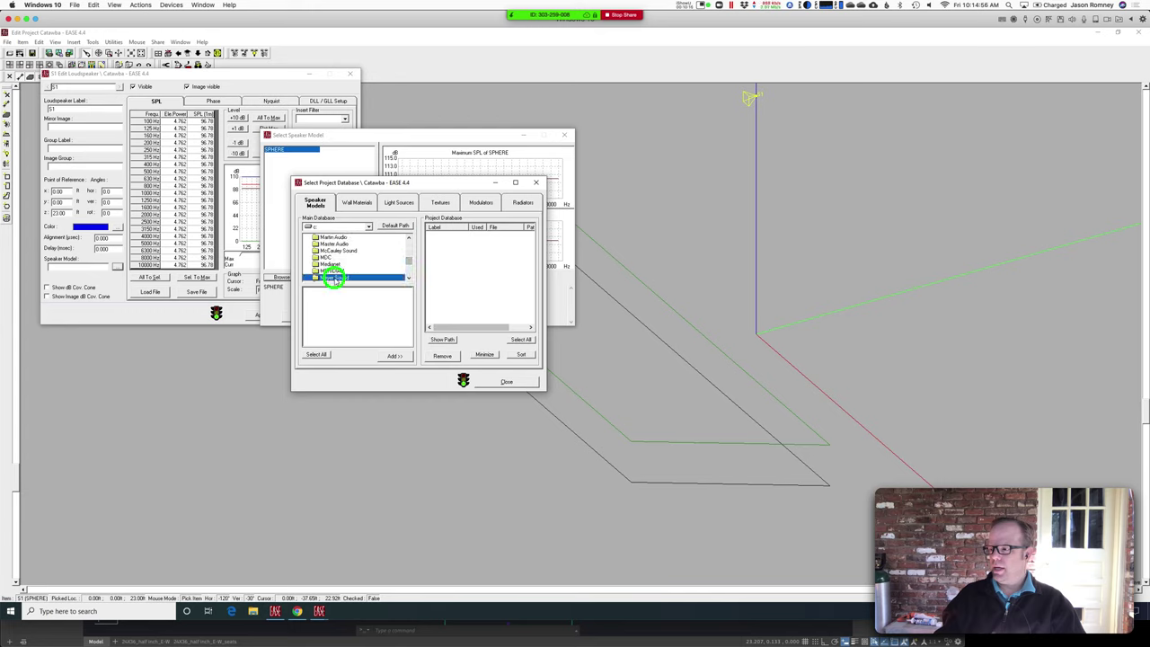
Step: Open the Meyer Sound folder and add UPA-1P.gll to the Catawba project database
{"action": "double_click", "coordinate": [334, 279]}
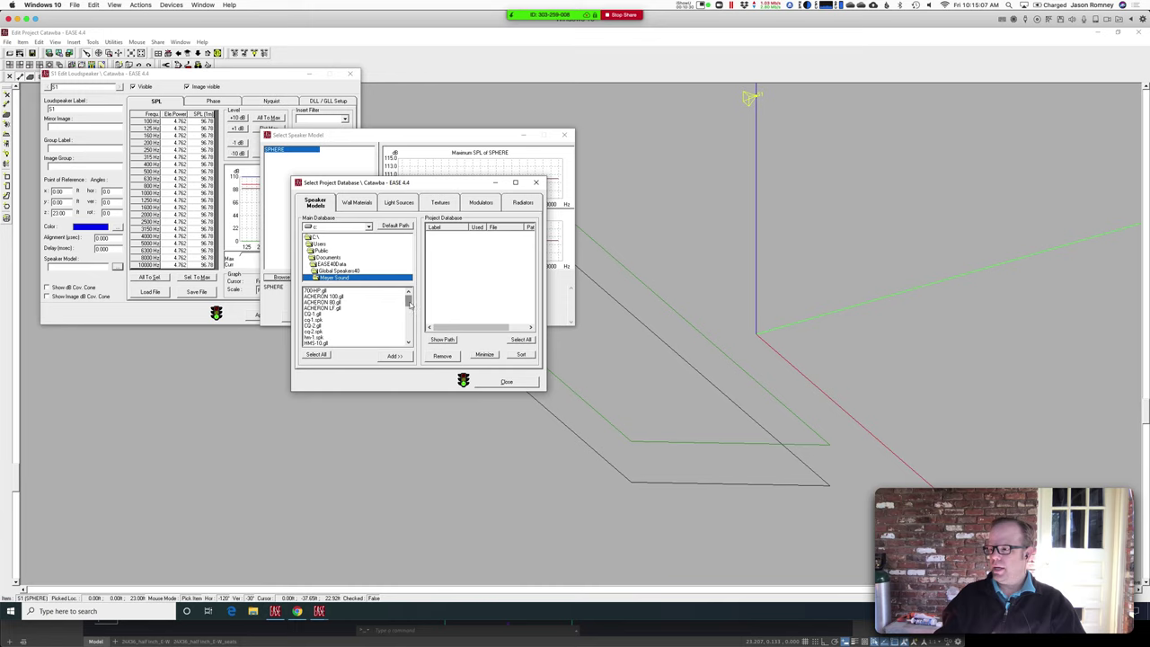
{"action": "left_click_drag", "start_coordinate": [408, 301], "coordinate": [412, 299]}
{"action": "left_click_drag", "start_coordinate": [404, 299], "coordinate": [408, 323]}
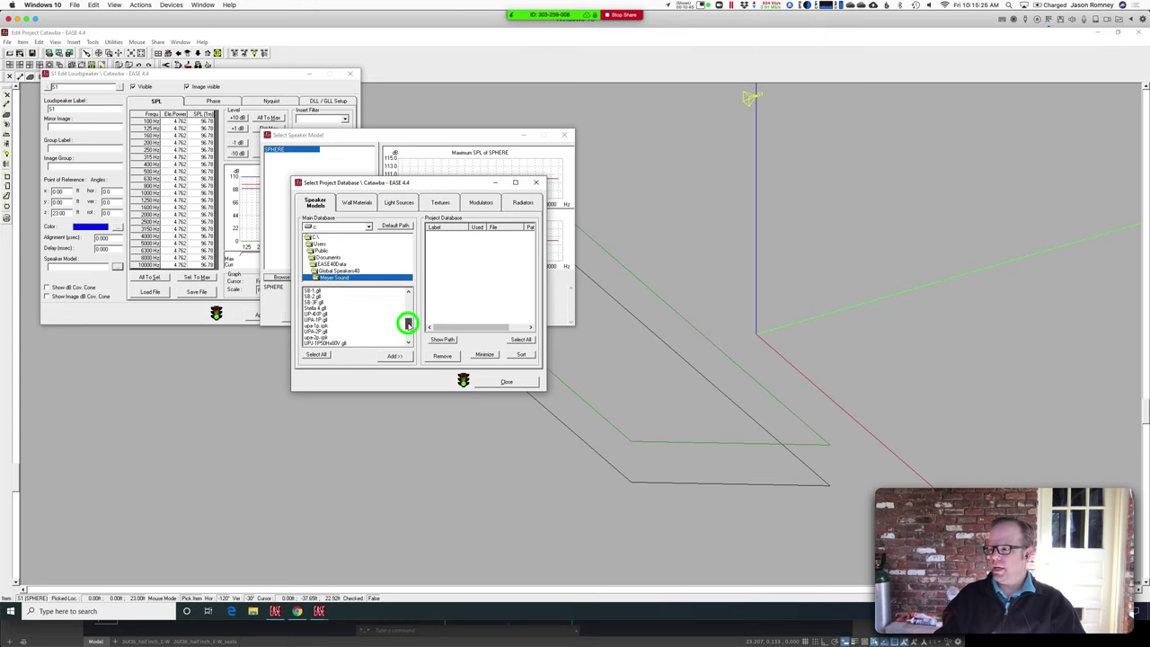
{"action": "left_click_drag", "start_coordinate": [408, 323], "coordinate": [409, 327]}
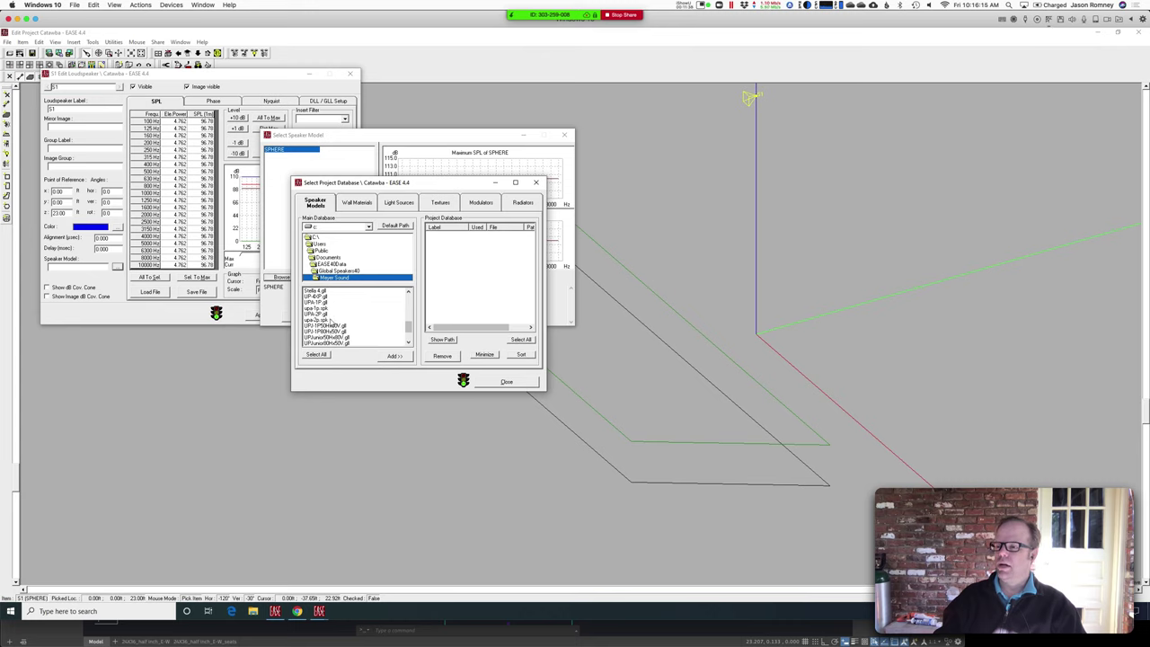
{"action": "mouse_move", "coordinate": [329, 308]}
{"action": "left_mouse_down"}
{"action": "mouse_move", "coordinate": [381, 332]}
{"action": "mouse_move", "coordinate": [329, 302]}
{"action": "left_mouse_up"}
{"action": "left_click", "coordinate": [391, 356]}
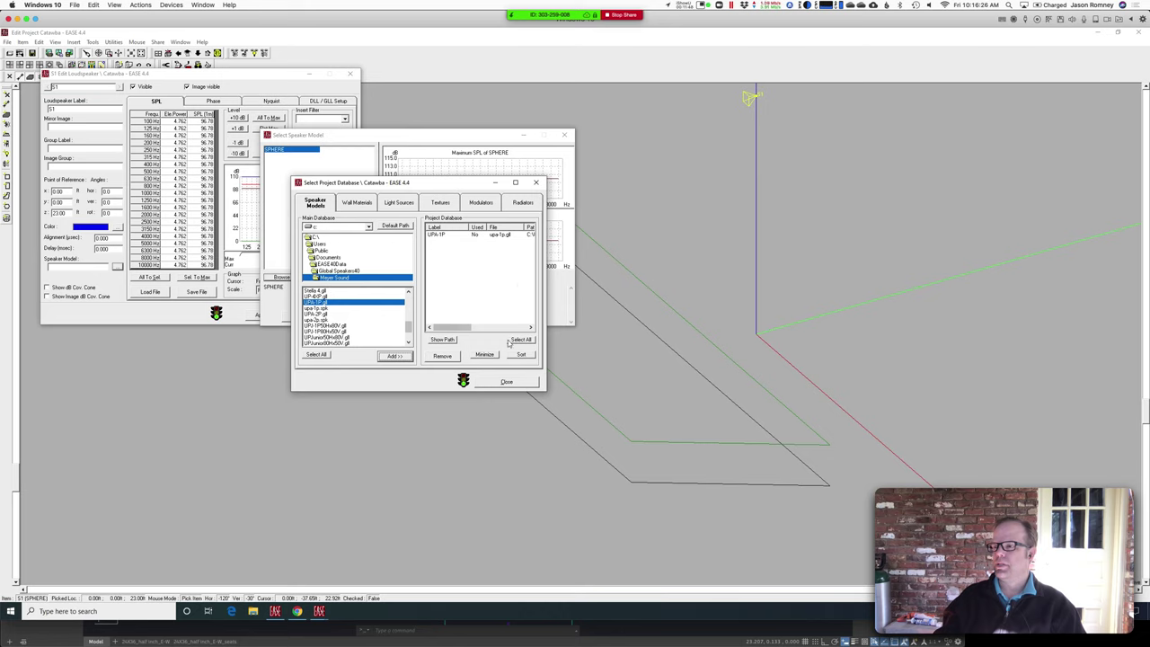
Step: Close the database browser and assign UPA-1P as loudspeaker S1's speaker model
{"action": "left_click", "coordinate": [501, 384]}
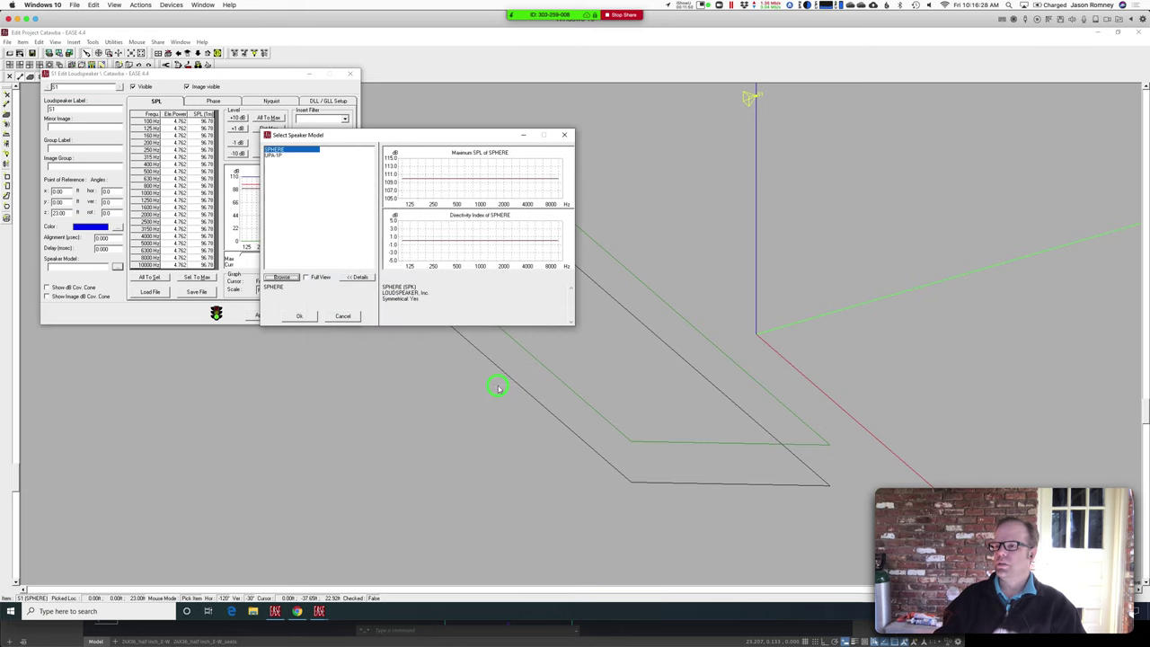
{"action": "left_click", "coordinate": [273, 155]}
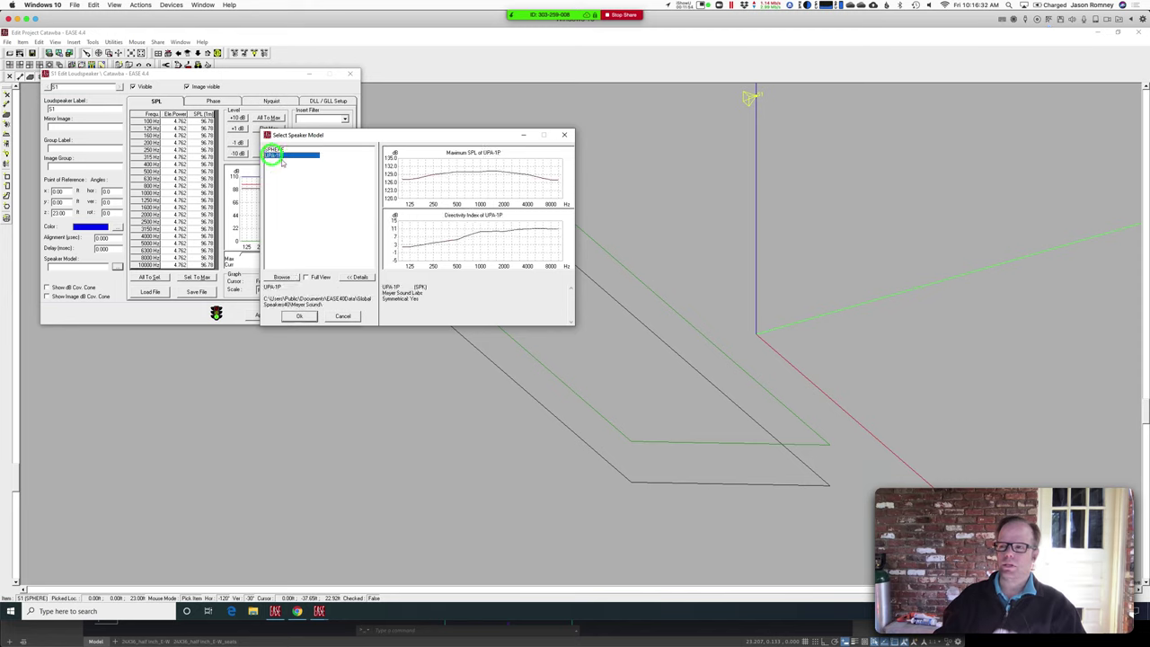
{"action": "left_click", "coordinate": [300, 317]}
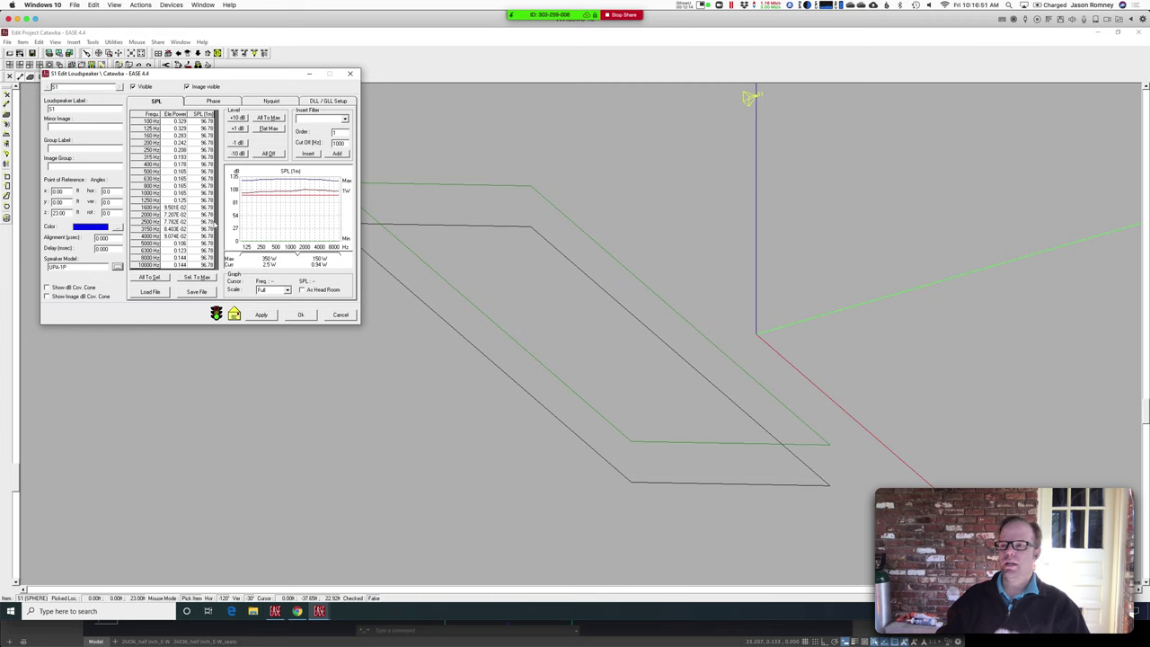
Step: Set all of S1's frequency bands to maximum power and choose a Butterworth insert filter
{"action": "left_click", "coordinate": [281, 120]}
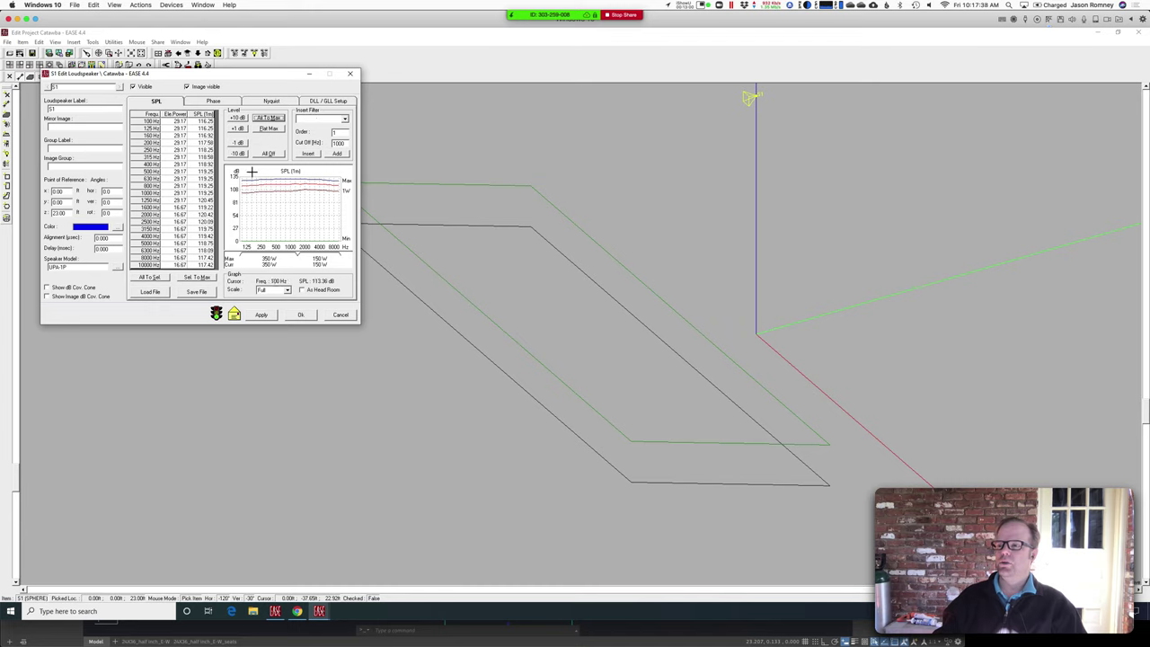
{"action": "left_click", "coordinate": [344, 119]}
{"action": "left_click", "coordinate": [340, 126]}
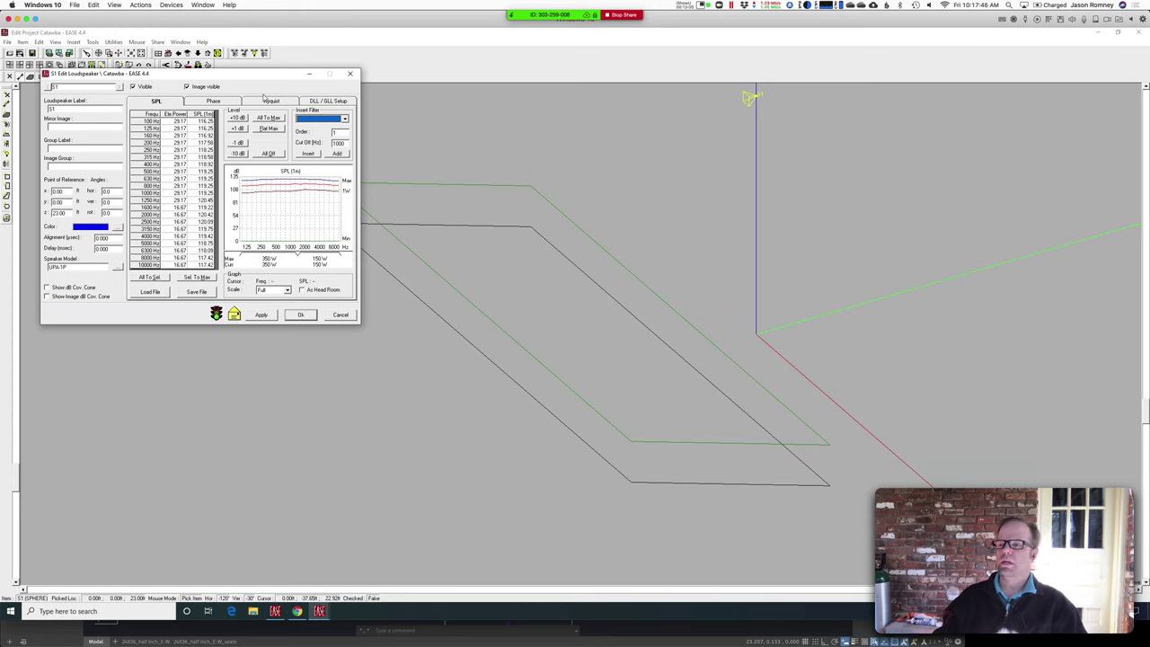
Step: Review the UPA-1P data file's Cluster Info and component speakers, then close it
{"action": "left_click", "coordinate": [321, 102]}
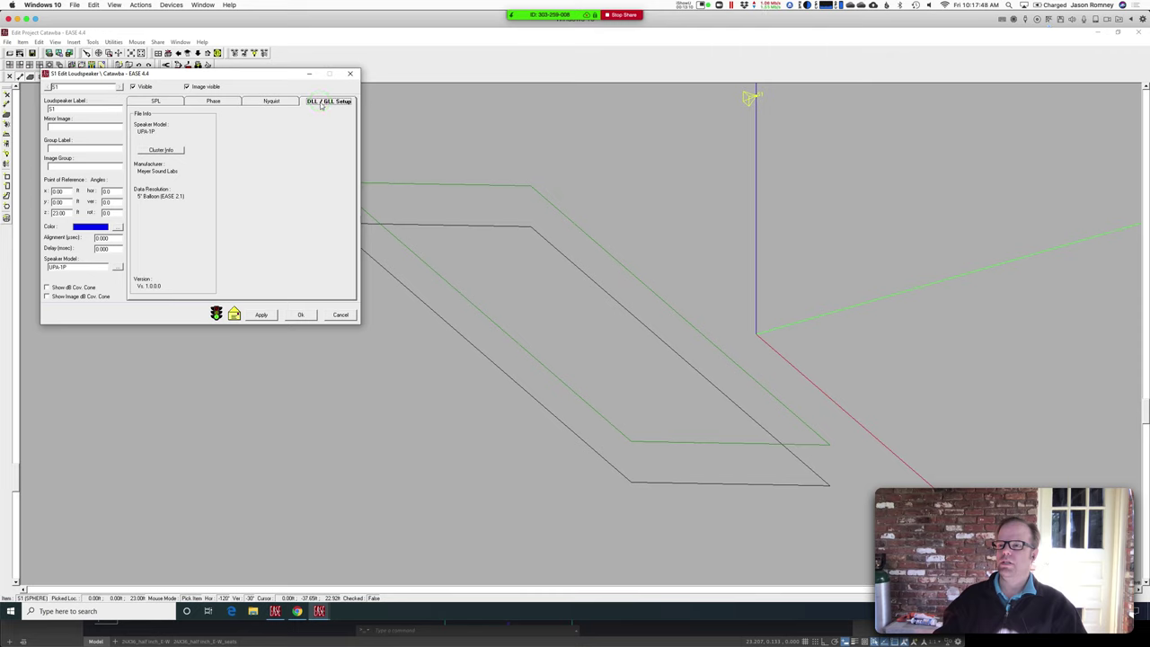
{"action": "left_click", "coordinate": [331, 103]}
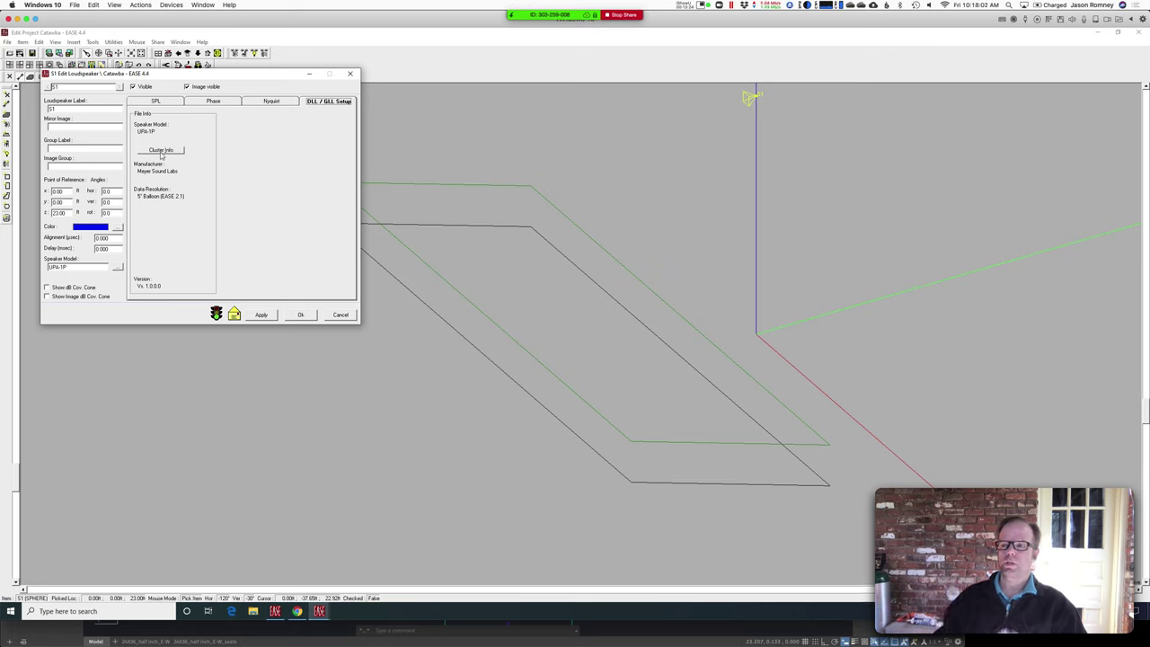
{"action": "left_click", "coordinate": [161, 150]}
{"action": "left_click", "coordinate": [146, 176]}
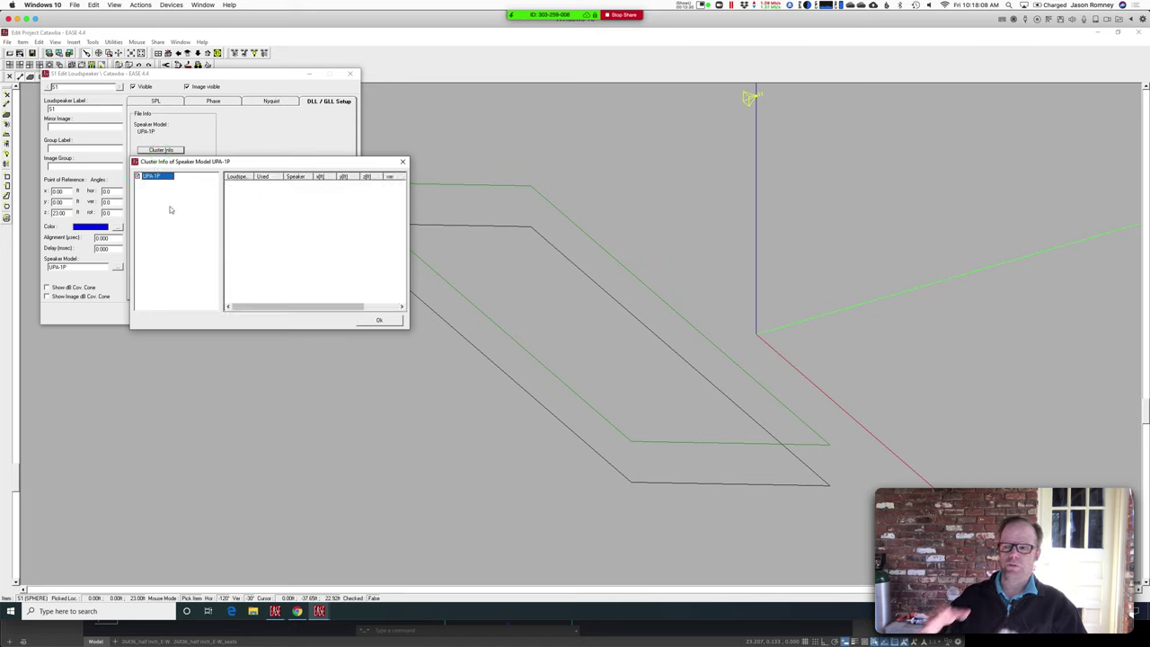
{"action": "left_click", "coordinate": [374, 320]}
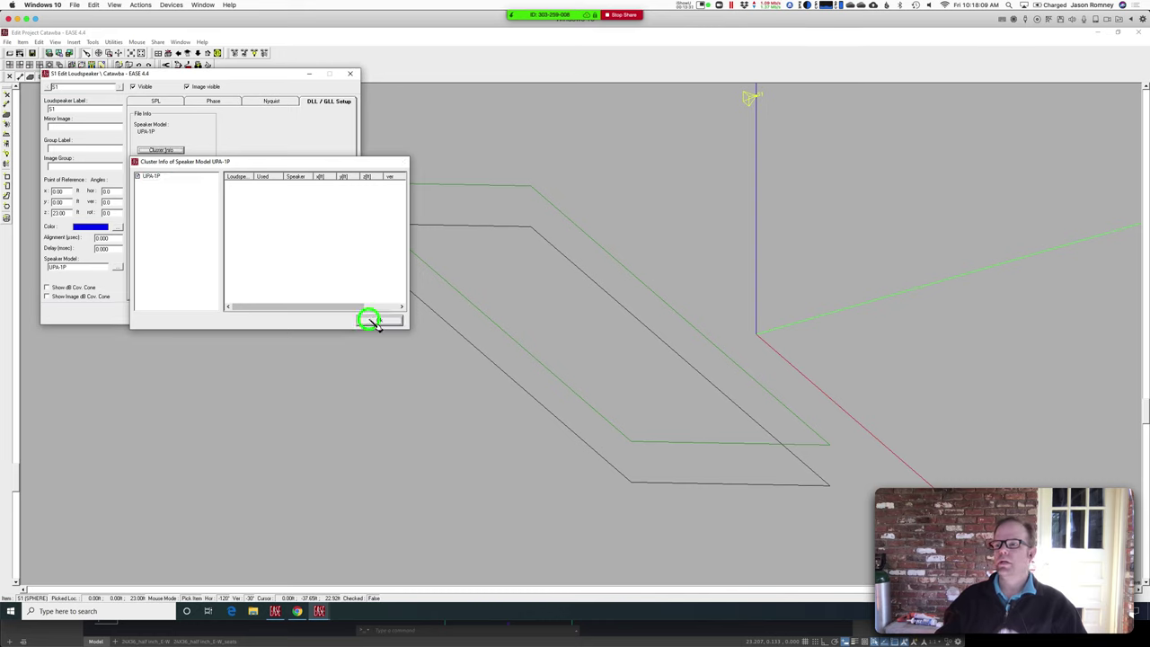
Step: Back on the SPL page, apply the UPA-1P model to loudspeaker S1 and confirm
{"action": "left_click", "coordinate": [162, 100]}
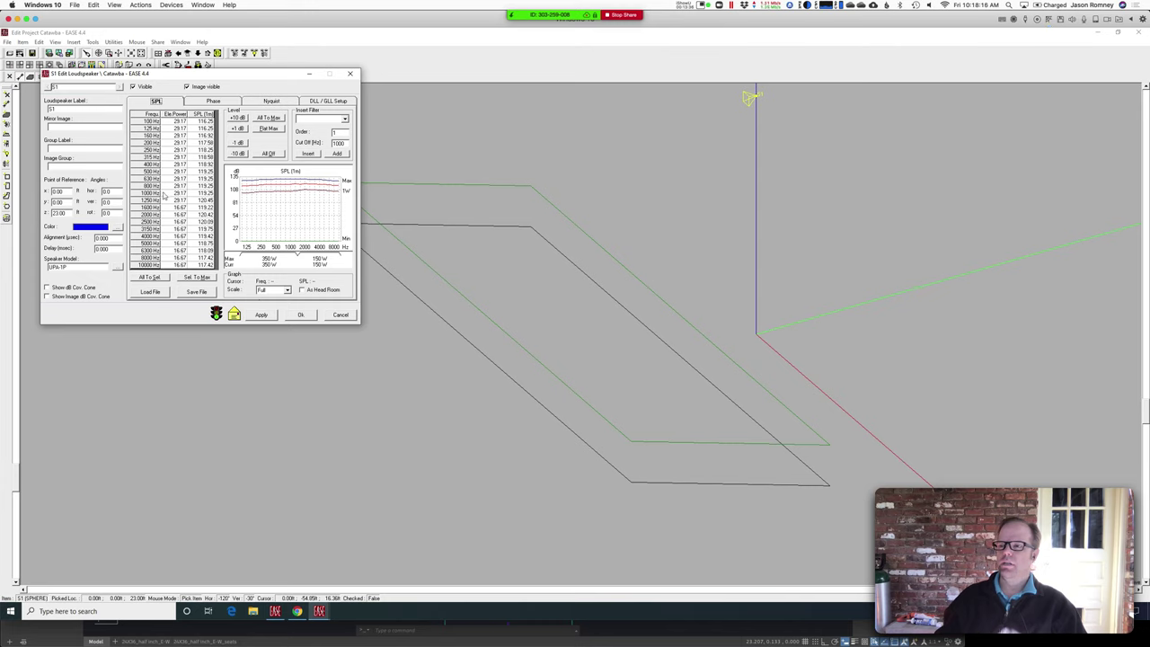
{"action": "left_click", "coordinate": [262, 314]}
{"action": "left_click", "coordinate": [300, 314]}
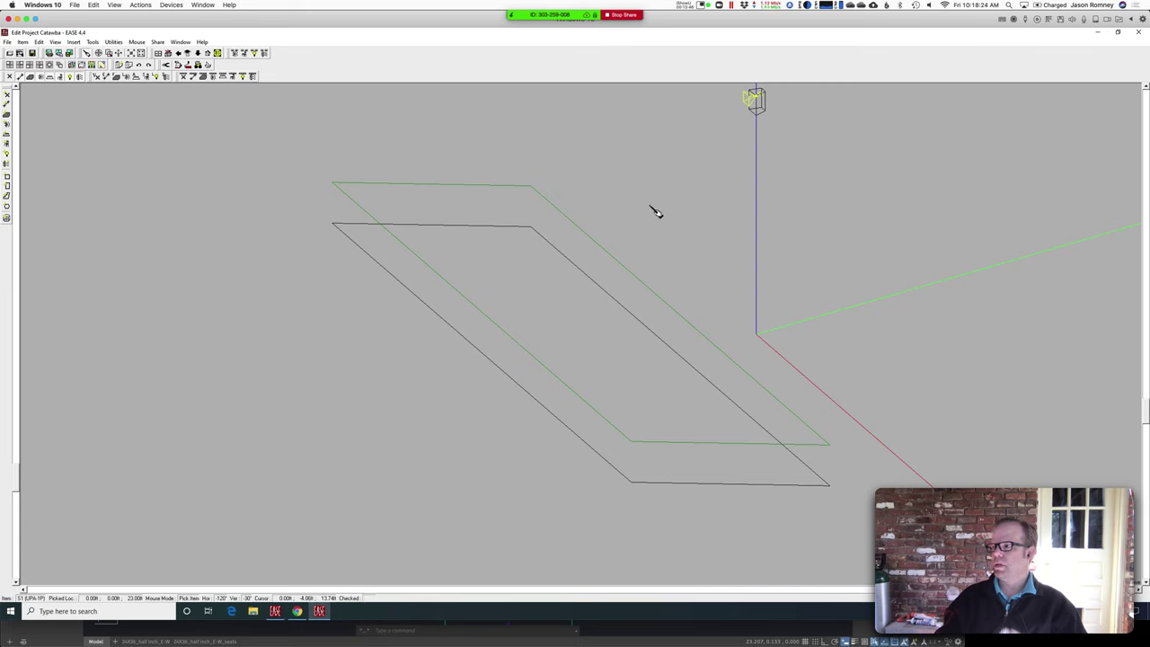
{"action": "left_click", "coordinate": [12, 472]}
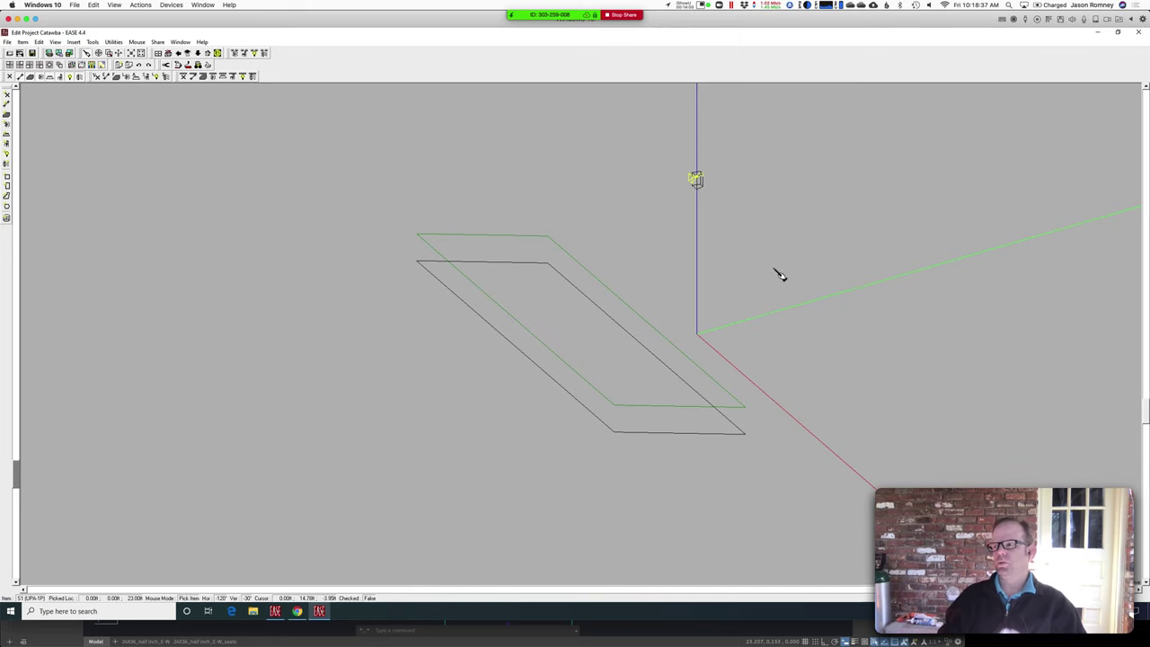
{"action": "right_click", "coordinate": [698, 178]}
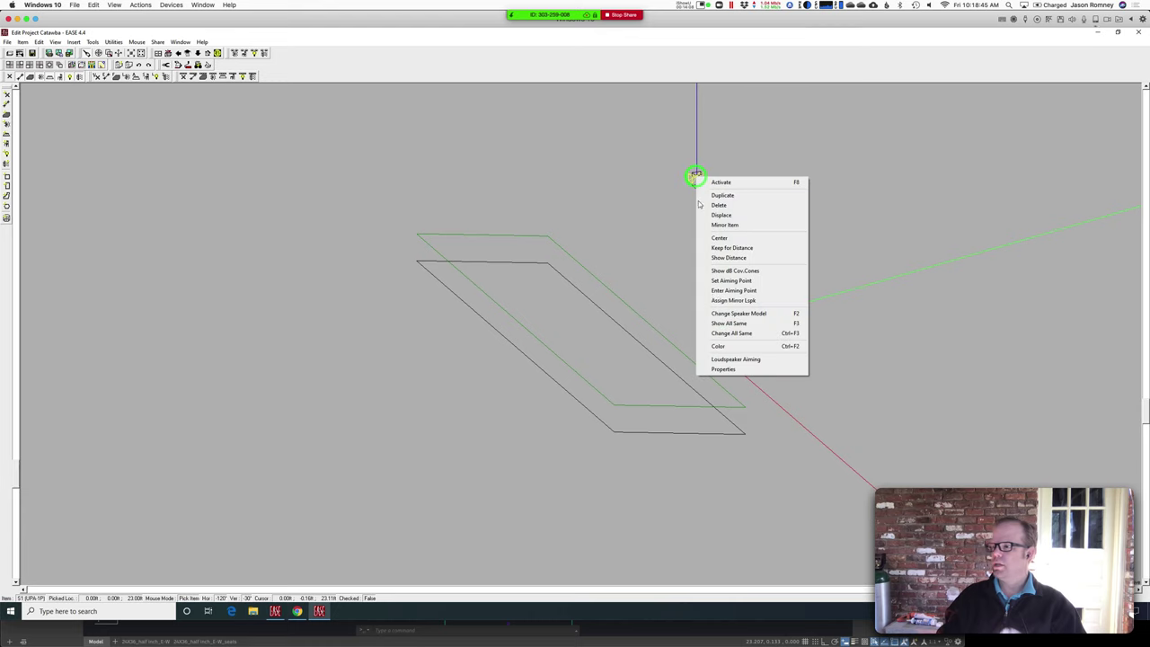
{"action": "left_click", "coordinate": [713, 367]}
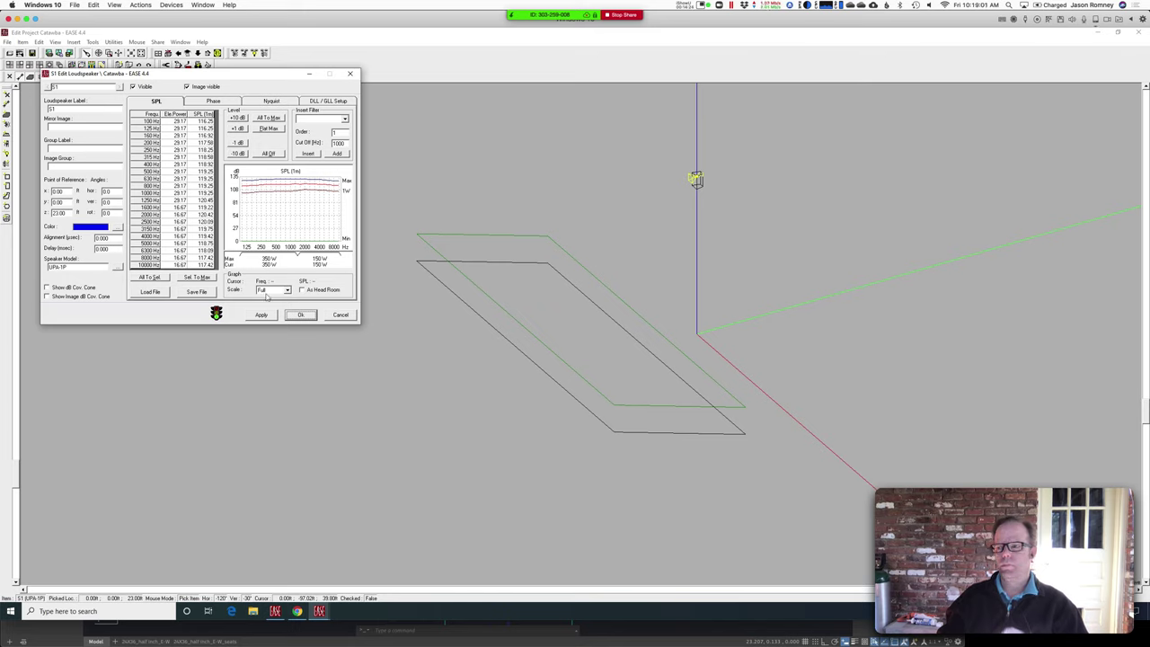
{"action": "left_click", "coordinate": [309, 315]}
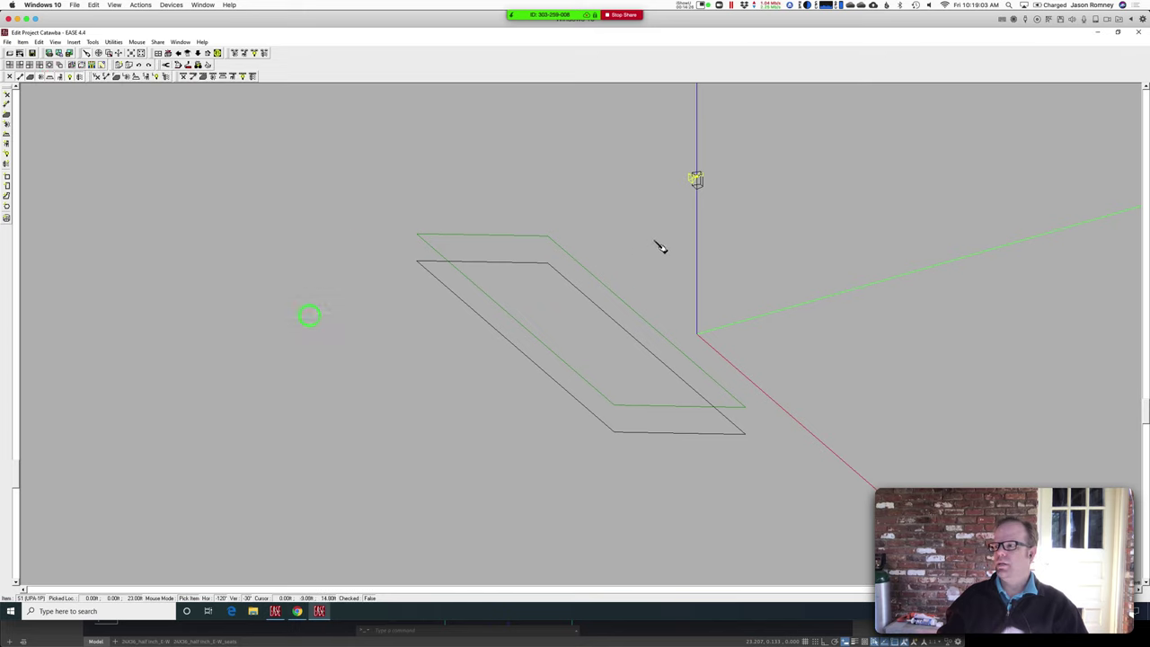
Step: Open S1's Loudspeaker Aiming view, enlarge the plot, and aim it at the audience edge (-26° vertical)
{"action": "right_click", "coordinate": [696, 177]}
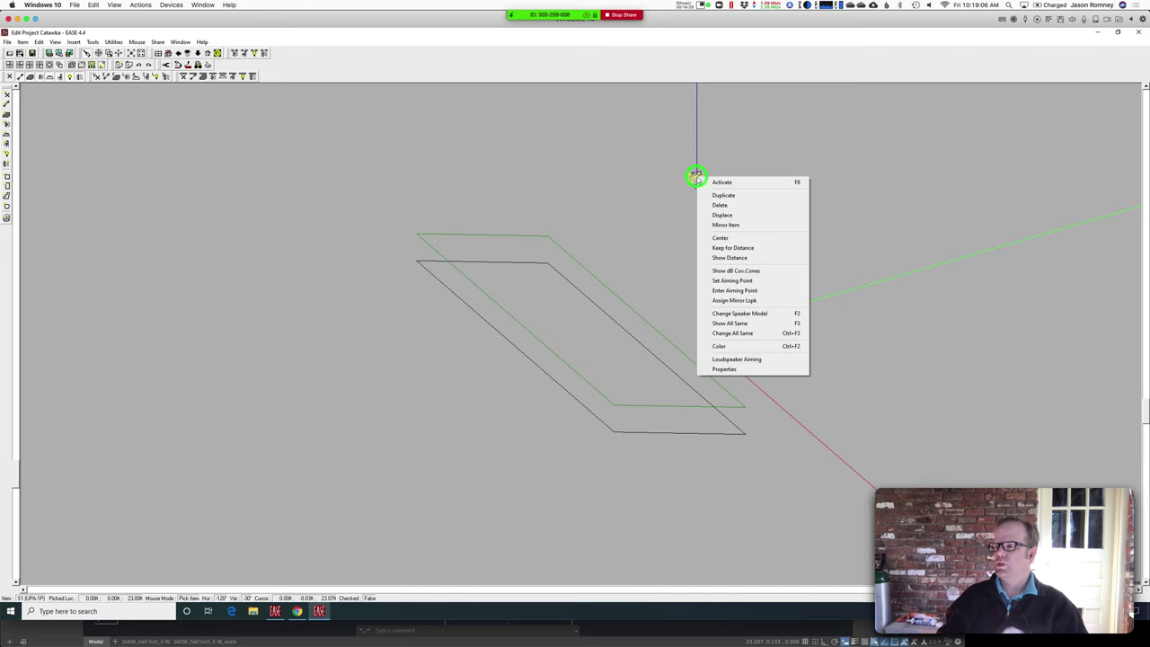
{"action": "left_click", "coordinate": [733, 359]}
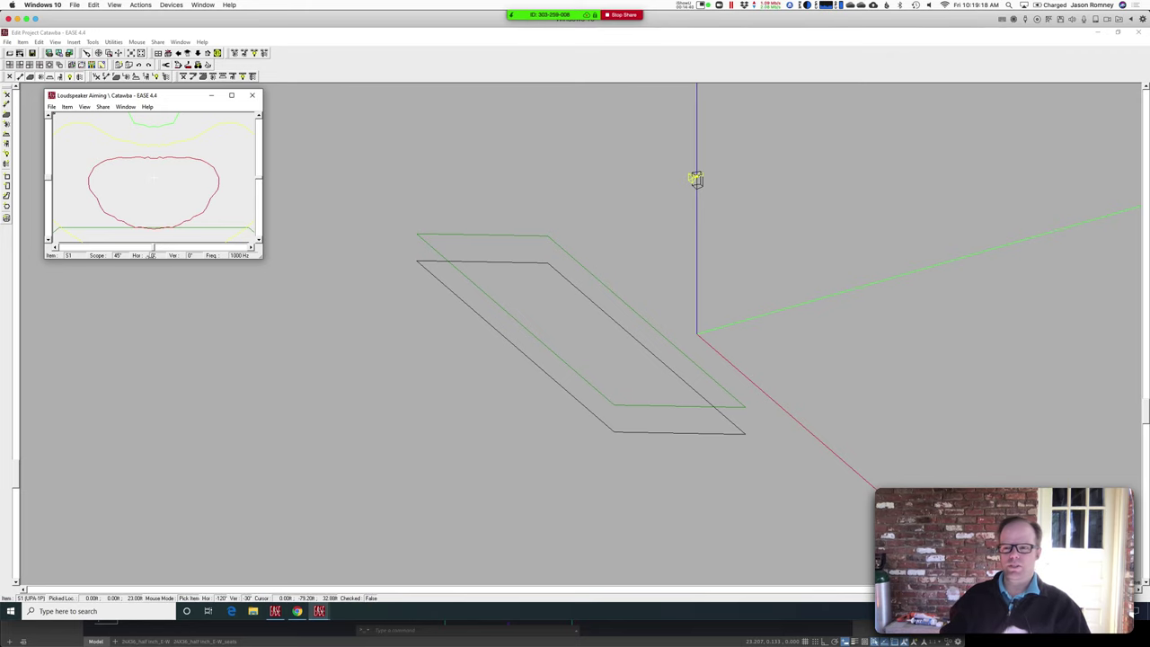
{"action": "left_click", "coordinate": [278, 282]}
{"action": "left_click_drag", "start_coordinate": [278, 282], "coordinate": [553, 426]}
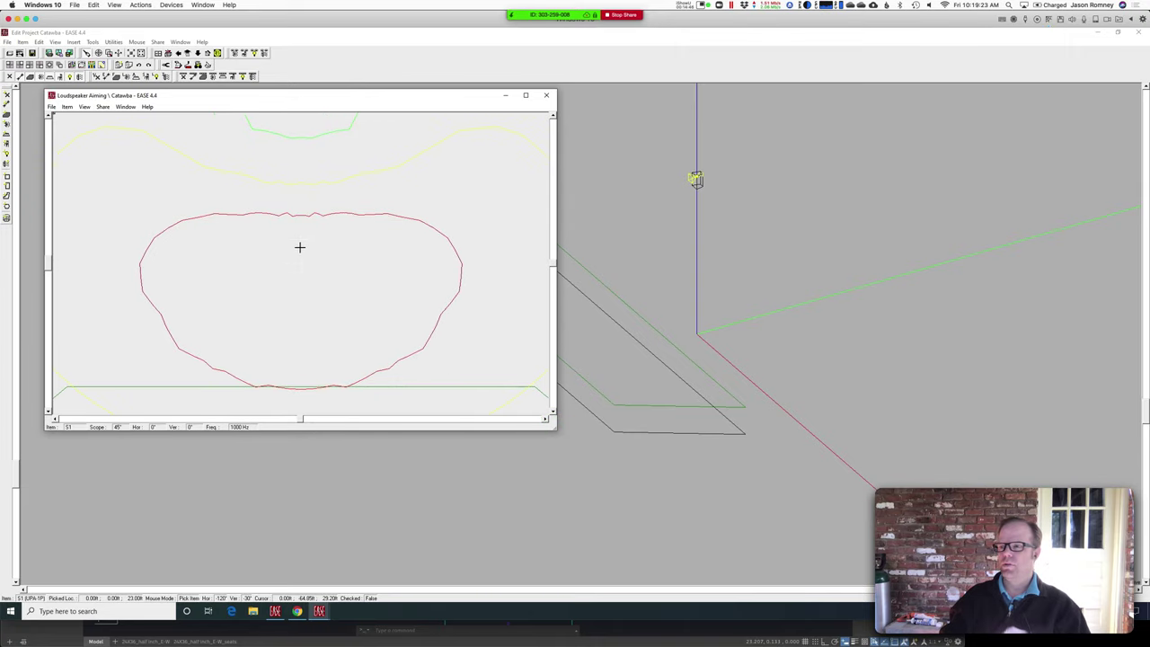
{"action": "left_click", "coordinate": [300, 393]}
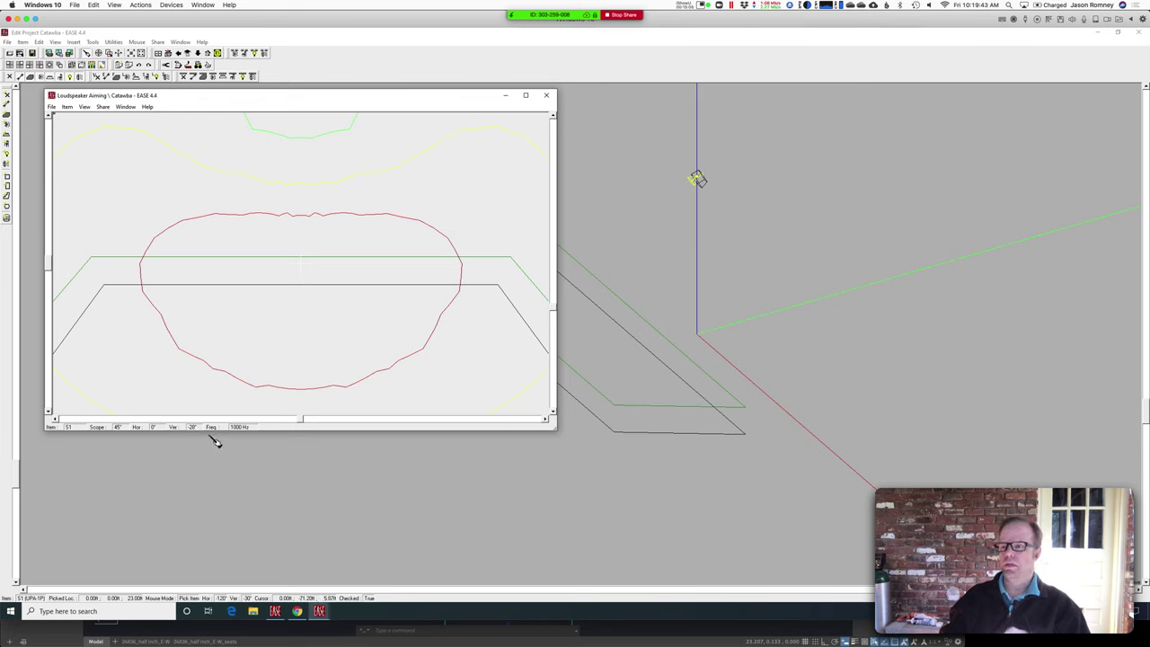
Step: Close the Loudspeaker Aiming window and save the Catawba project data
{"action": "left_click", "coordinate": [546, 96]}
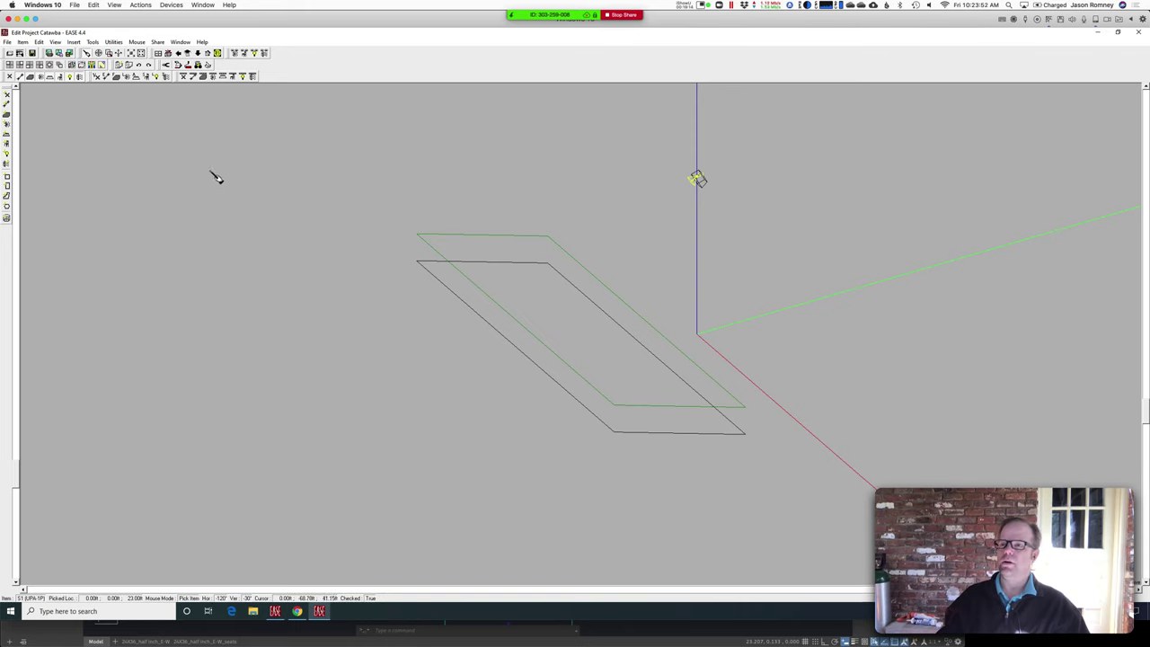
{"action": "left_click", "coordinate": [32, 53]}
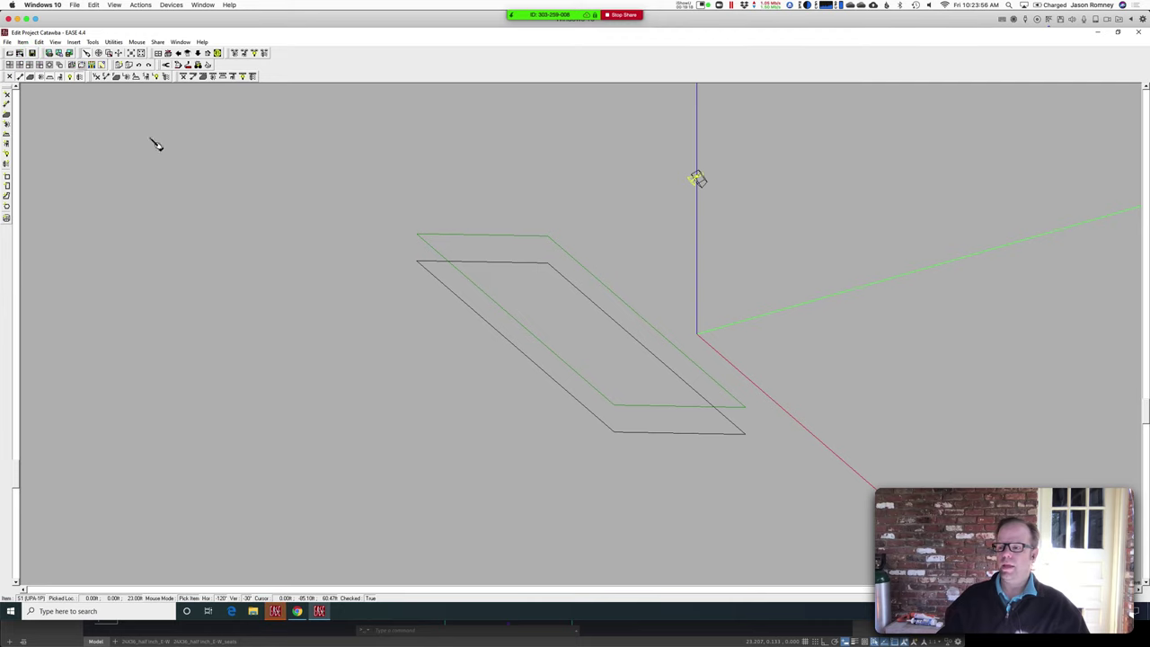
Step: Bring the Catawba project window forward and choose Calculations > Area Mapping
{"action": "left_click", "coordinate": [275, 612]}
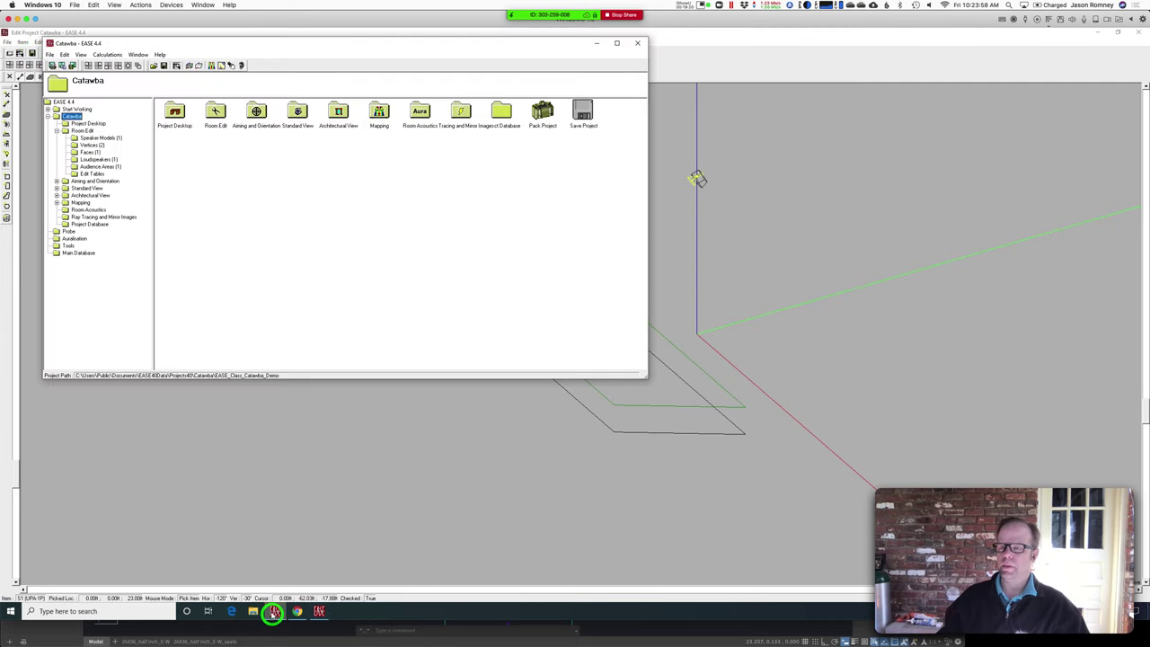
{"action": "left_click", "coordinate": [163, 66]}
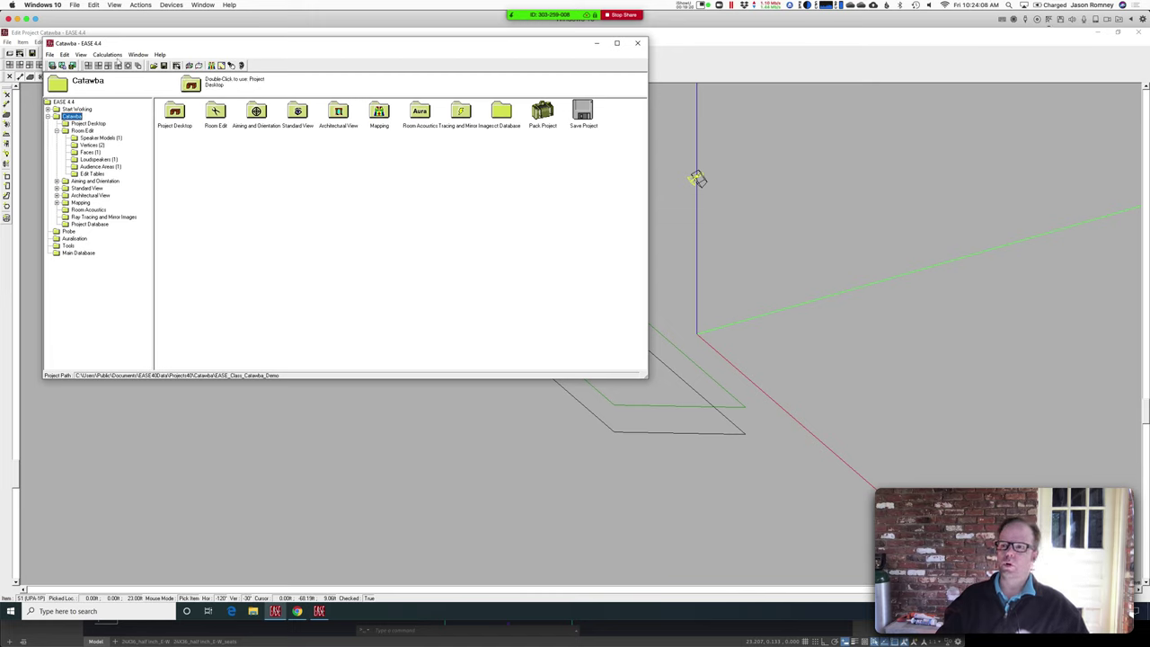
{"action": "left_click", "coordinate": [117, 56]}
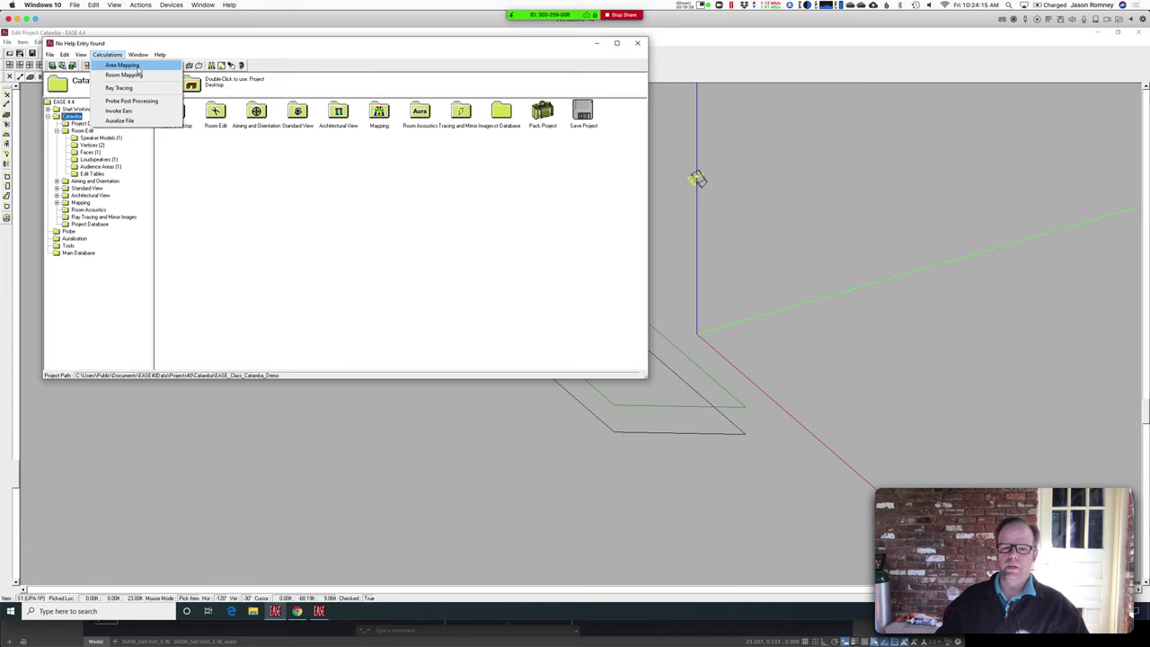
{"action": "left_click", "coordinate": [134, 67]}
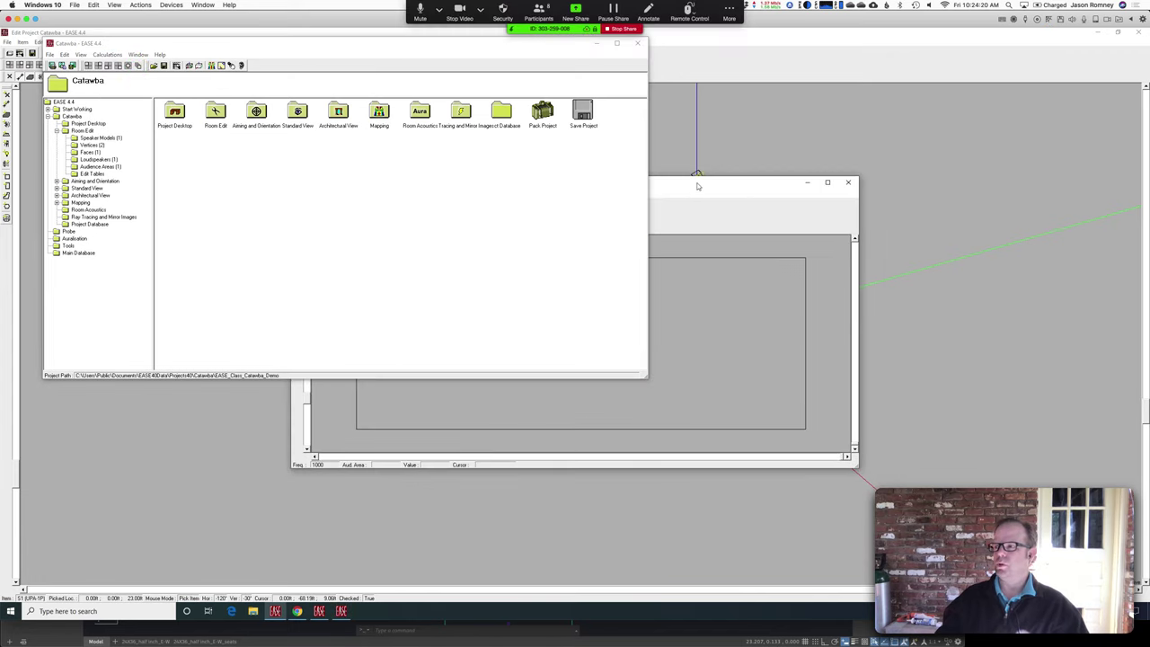
Step: Focus the Standard Mapping window for Catawba and maximize it to full screen
{"action": "left_click", "coordinate": [692, 186]}
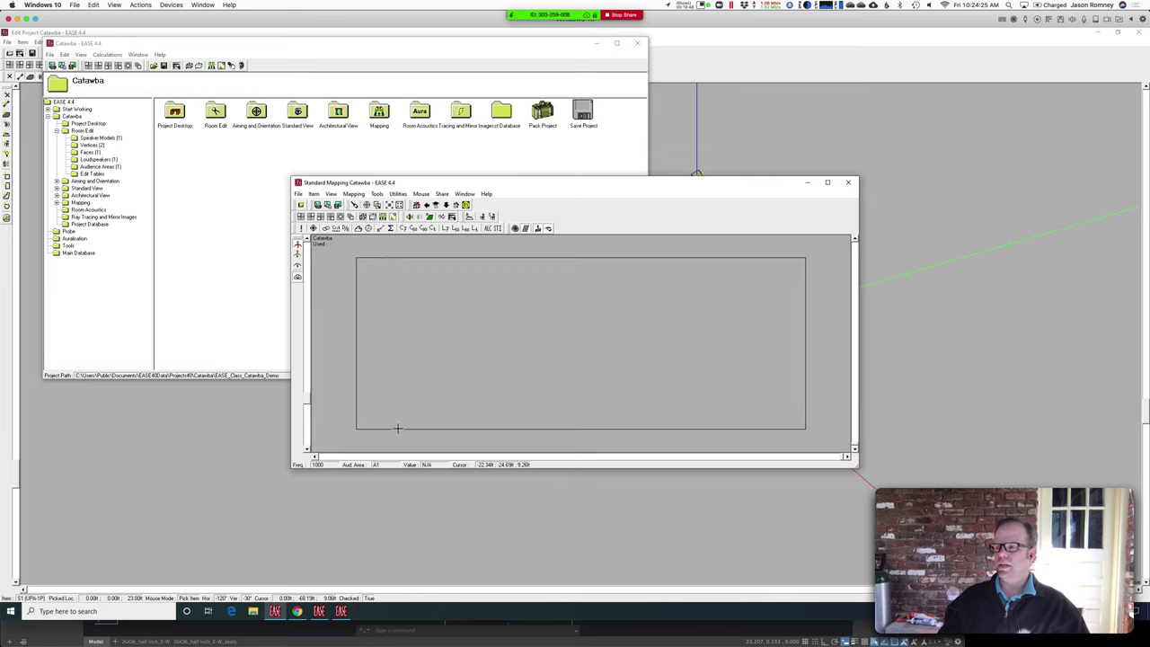
{"action": "left_click", "coordinate": [828, 184]}
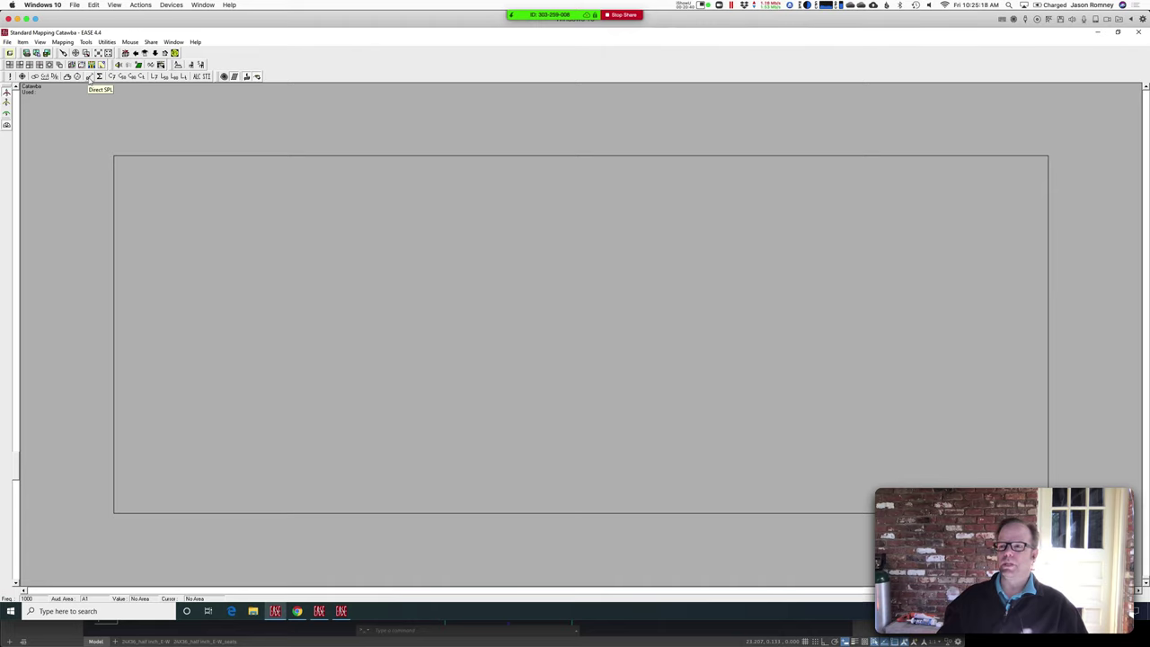
Step: Start a Direct SPL calculation and select loudspeaker S1 via Lspk in Calculation Parameters
{"action": "left_click", "coordinate": [89, 77]}
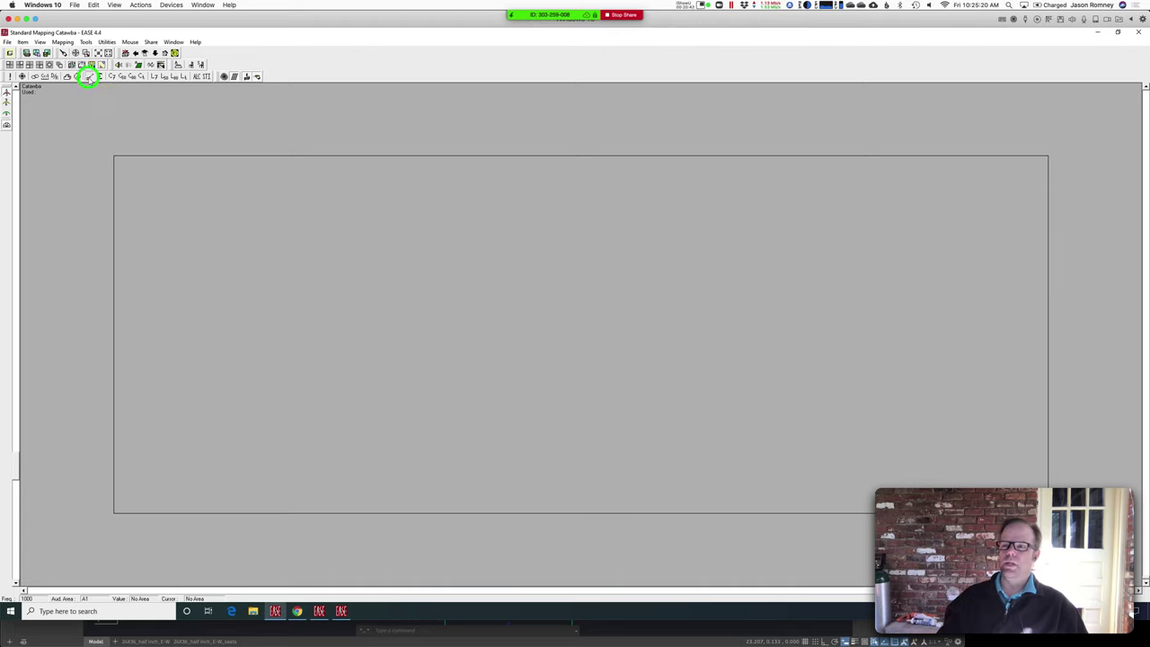
{"action": "left_click_drag", "start_coordinate": [87, 74], "coordinate": [314, 174]}
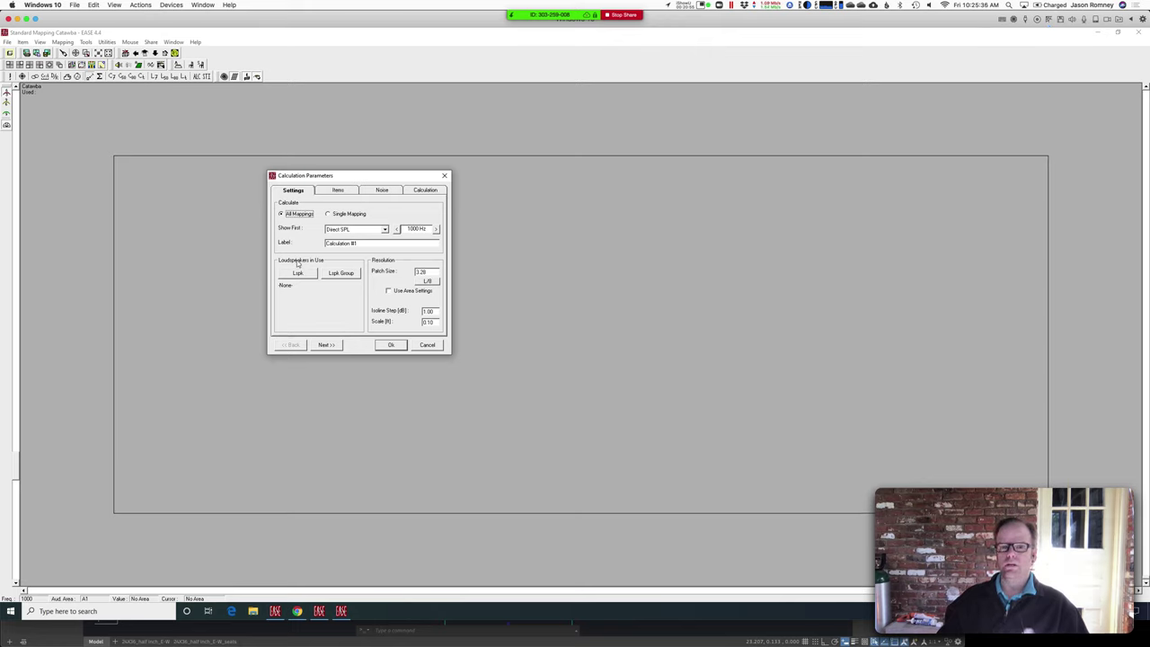
{"action": "left_click", "coordinate": [297, 272]}
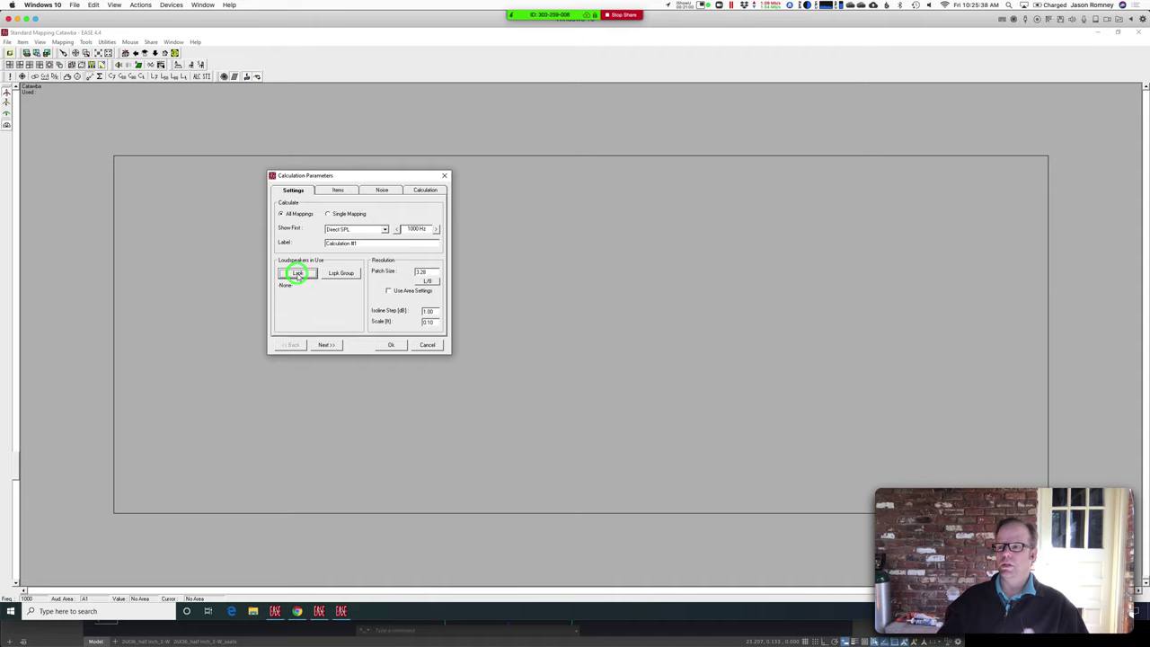
{"action": "left_click", "coordinate": [551, 264]}
{"action": "left_click_drag", "start_coordinate": [561, 249], "coordinate": [483, 180]}
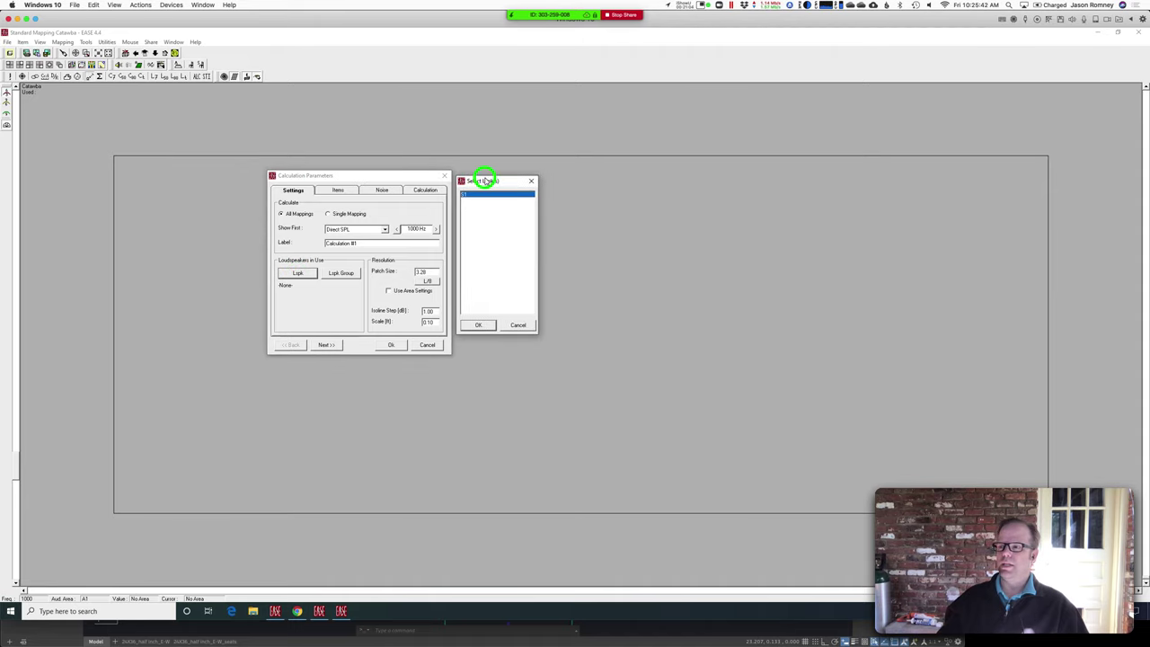
{"action": "left_click", "coordinate": [477, 326]}
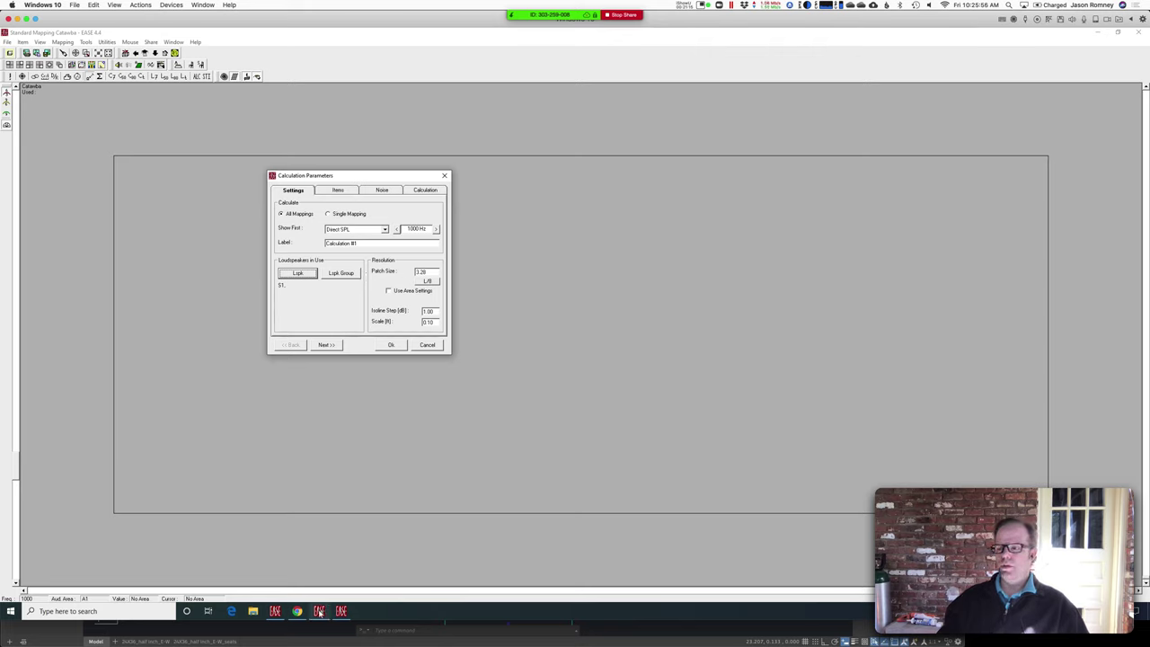
{"action": "mouse_move", "coordinate": [319, 611]}
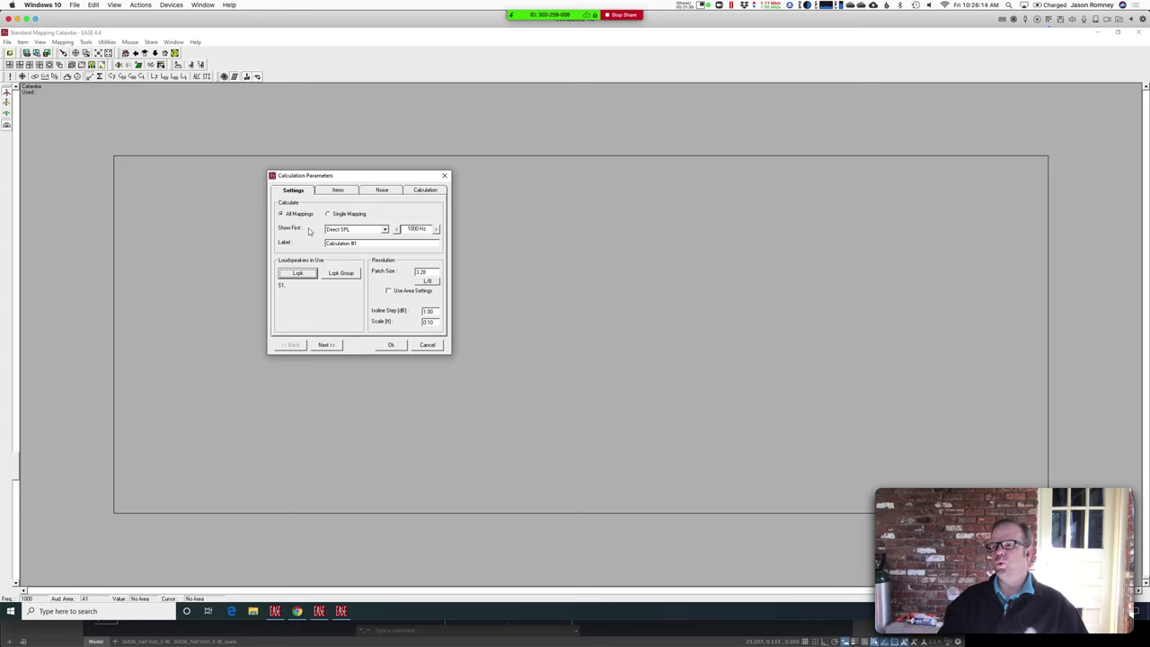
Step: Change the Show First frequency from 1000 Hz to 4000 Hz
{"action": "left_click", "coordinate": [418, 228]}
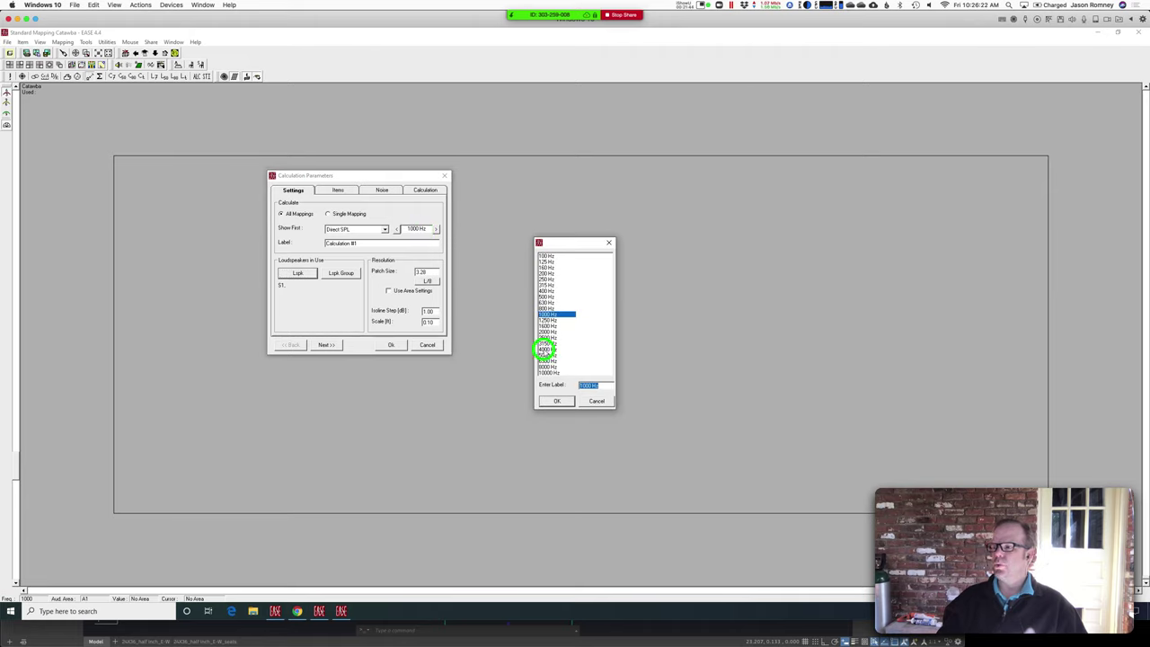
{"action": "left_click", "coordinate": [545, 350]}
{"action": "left_click", "coordinate": [557, 401]}
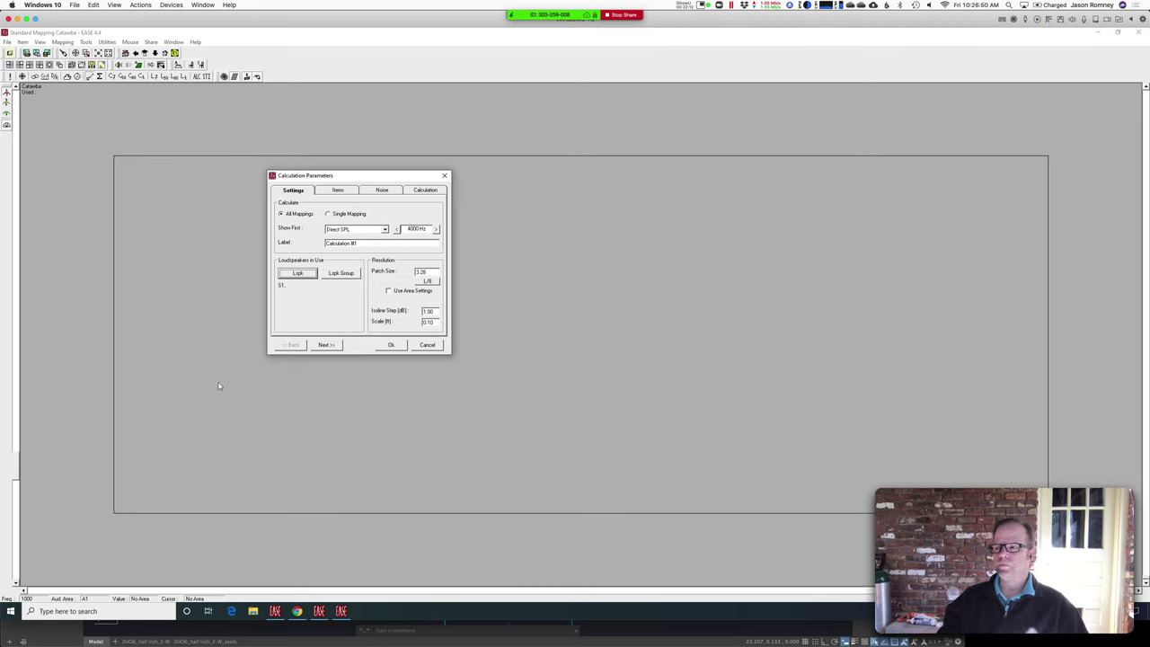
Step: Check that area A1 is mapped on the Items page, then view the 40 dB Noise levels
{"action": "left_click", "coordinate": [348, 193]}
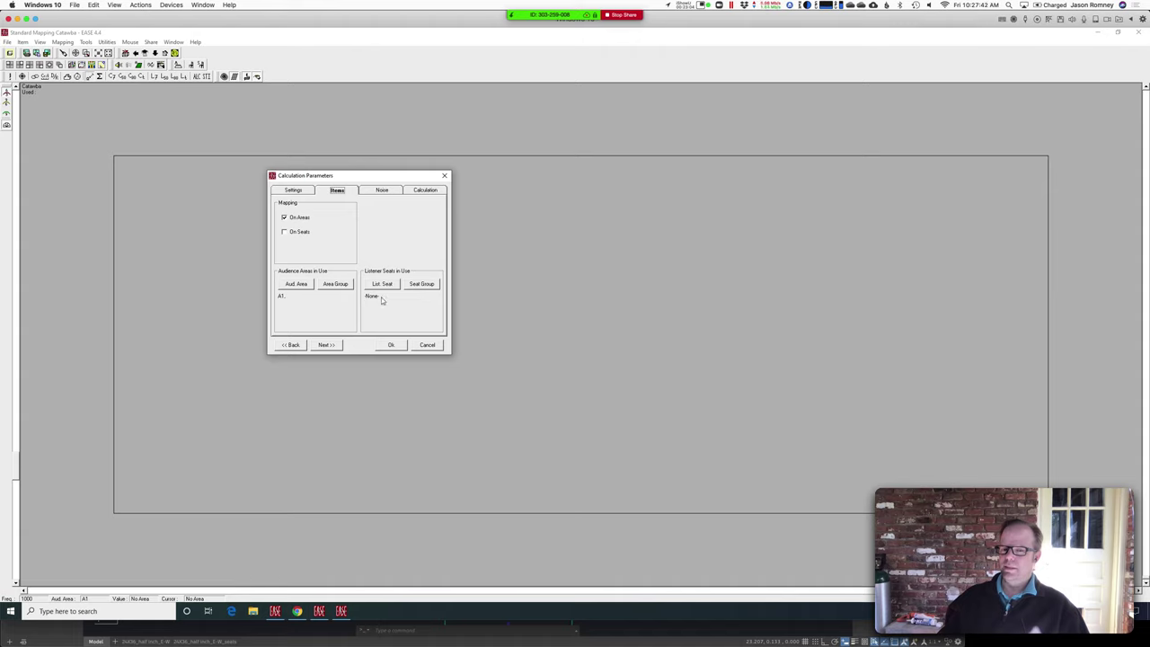
{"action": "left_click", "coordinate": [381, 191]}
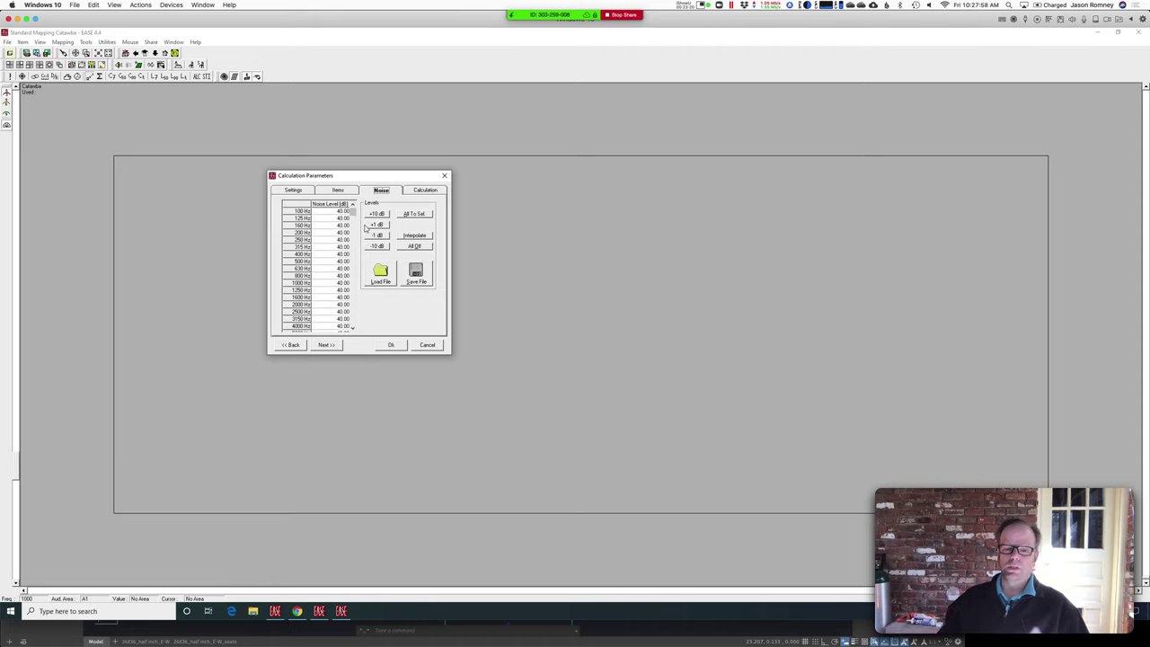
Step: Show the Calculation page: Interference Sum on, Map With Shadow off, 10 ms split time
{"action": "left_click", "coordinate": [428, 192]}
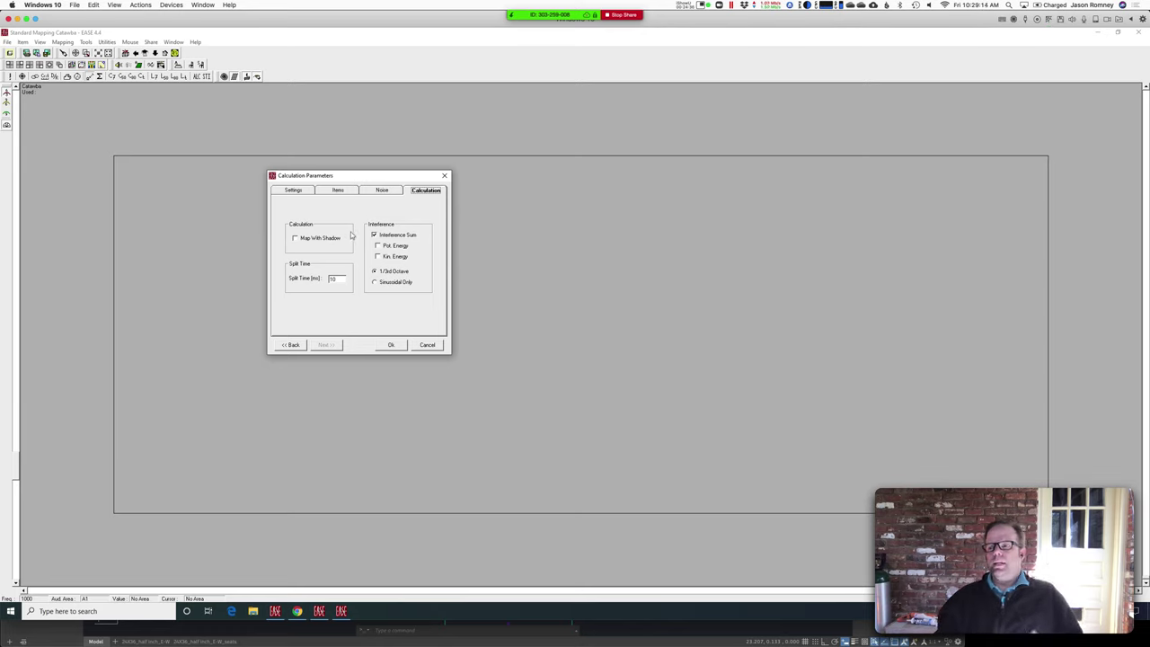
Step: Uncheck Interference Sum and run the calculation to display the 4000 Hz Direct SPL map
{"action": "left_click", "coordinate": [374, 235]}
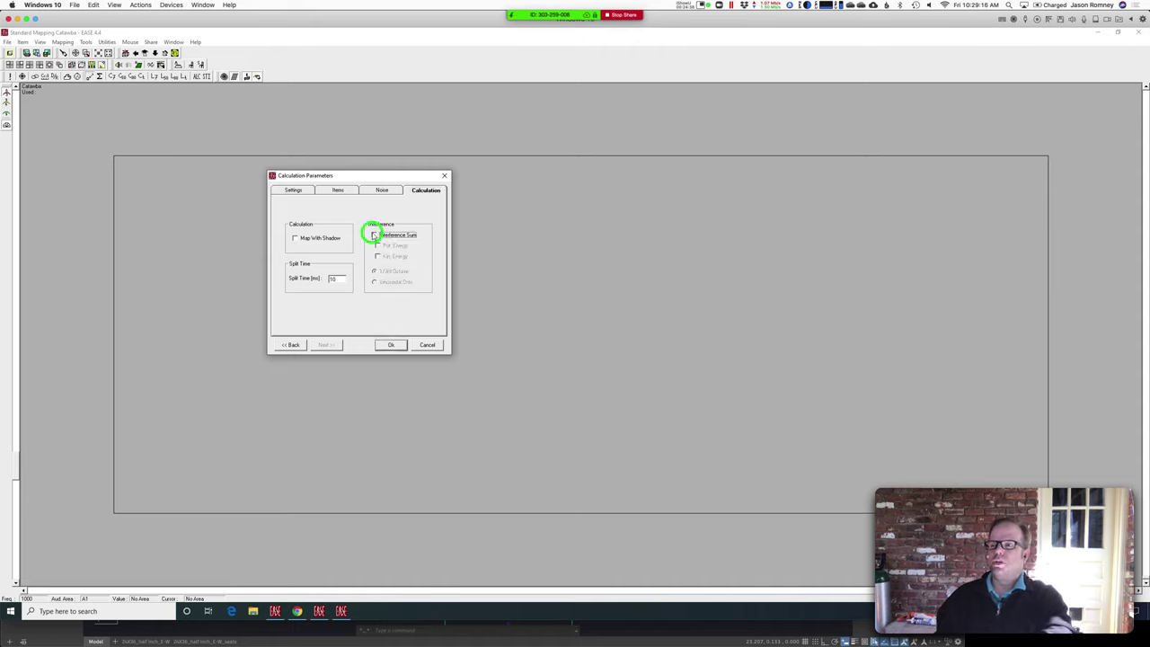
{"action": "left_click", "coordinate": [391, 345]}
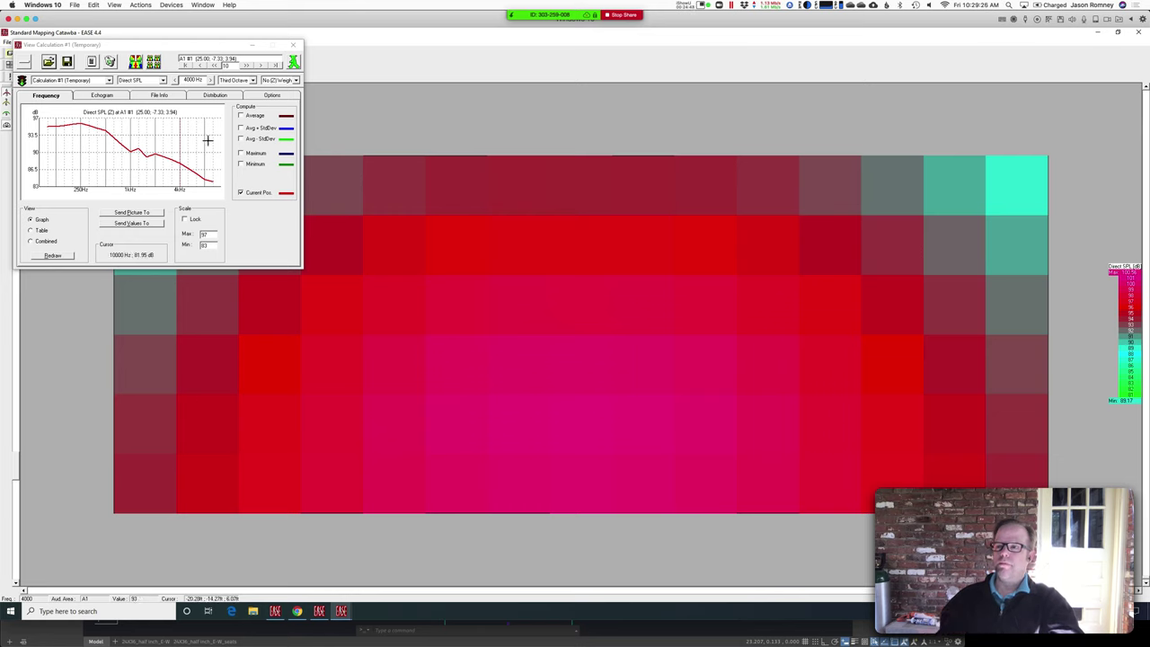
Step: Move the View Calculation window down and right to uncover the main mapping window
{"action": "left_click_drag", "start_coordinate": [197, 48], "coordinate": [217, 120]}
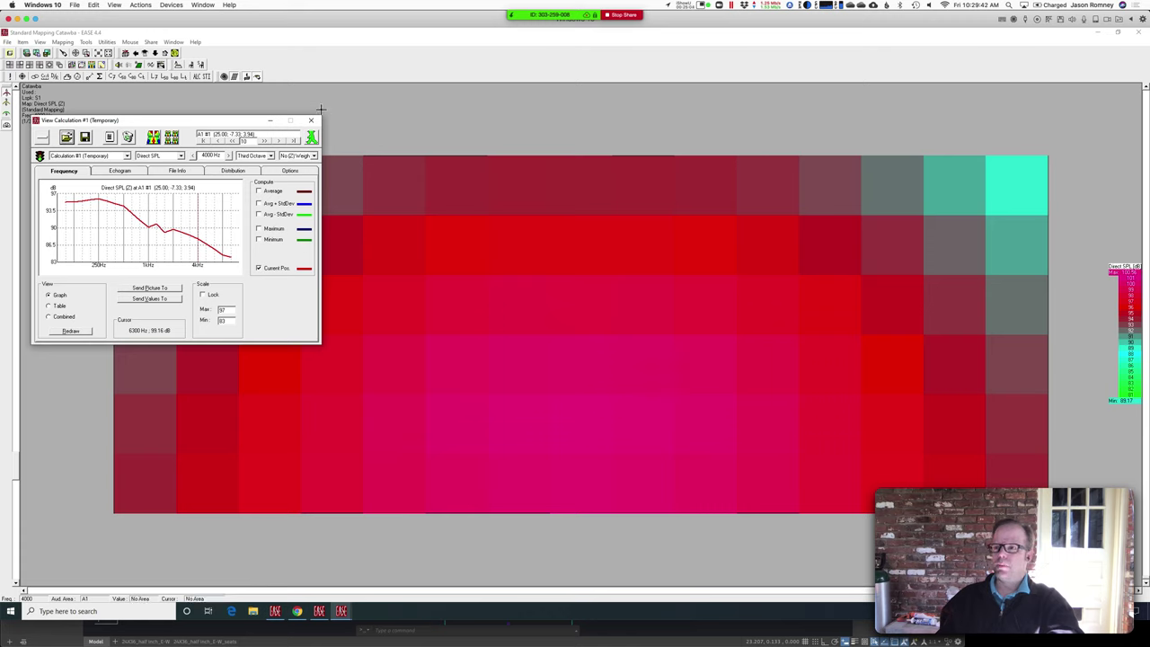
{"action": "left_click", "coordinate": [234, 78]}
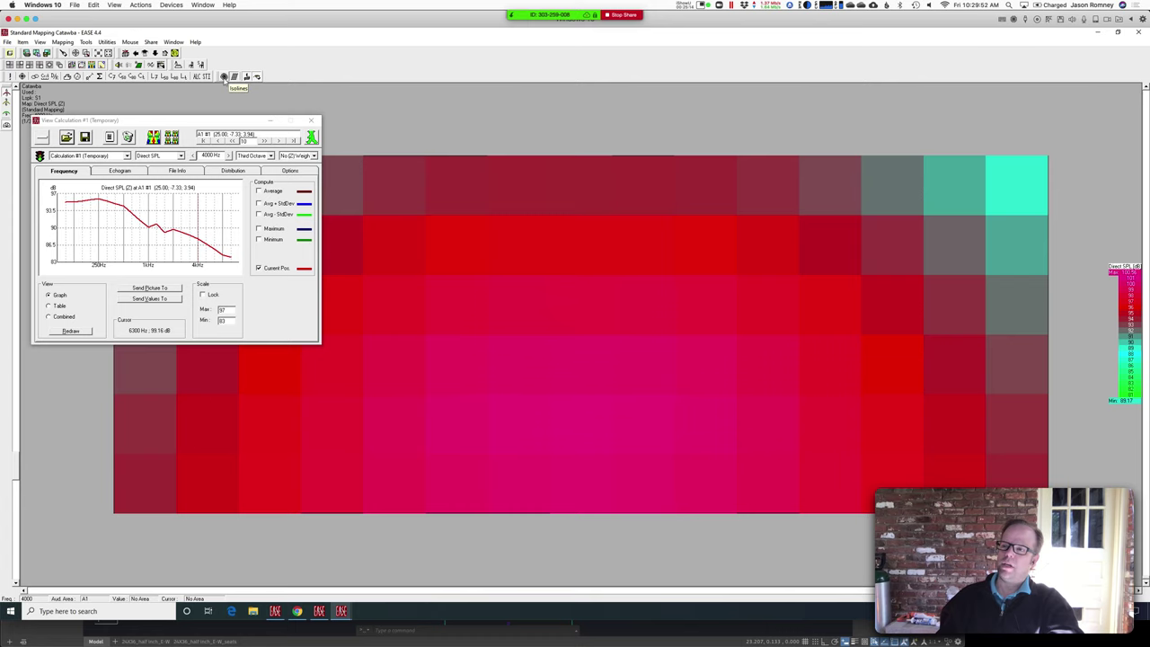
Step: Redraw the Direct SPL map as isolines and nudge the View Calculation window up
{"action": "left_click", "coordinate": [224, 77]}
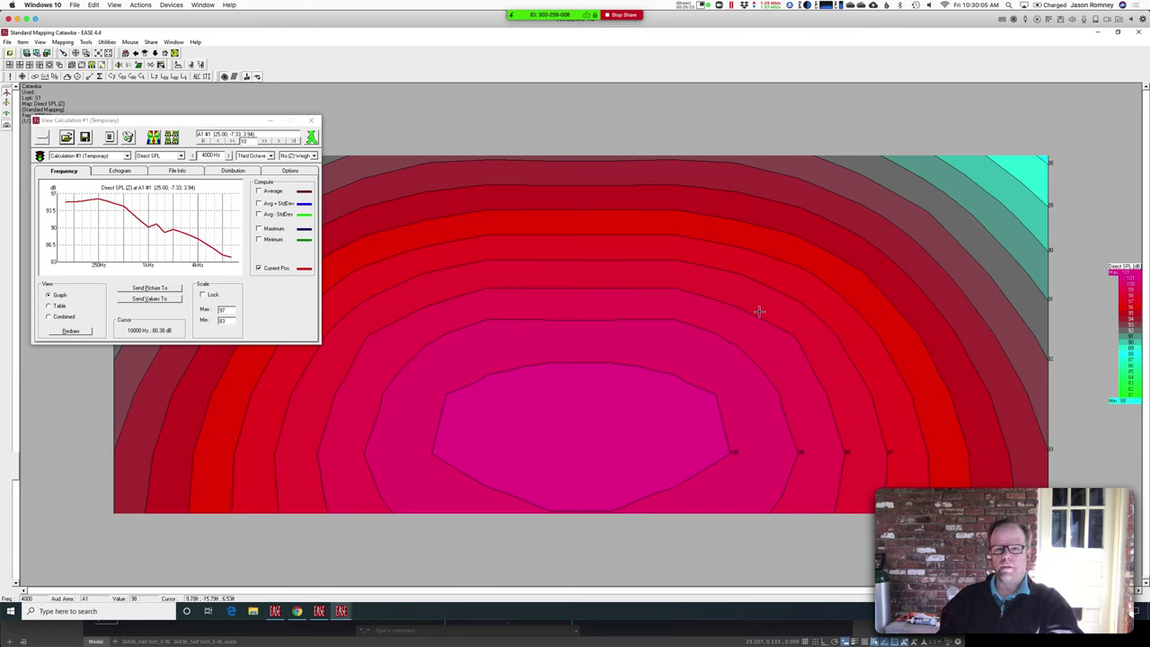
{"action": "left_click_drag", "start_coordinate": [223, 117], "coordinate": [222, 98]}
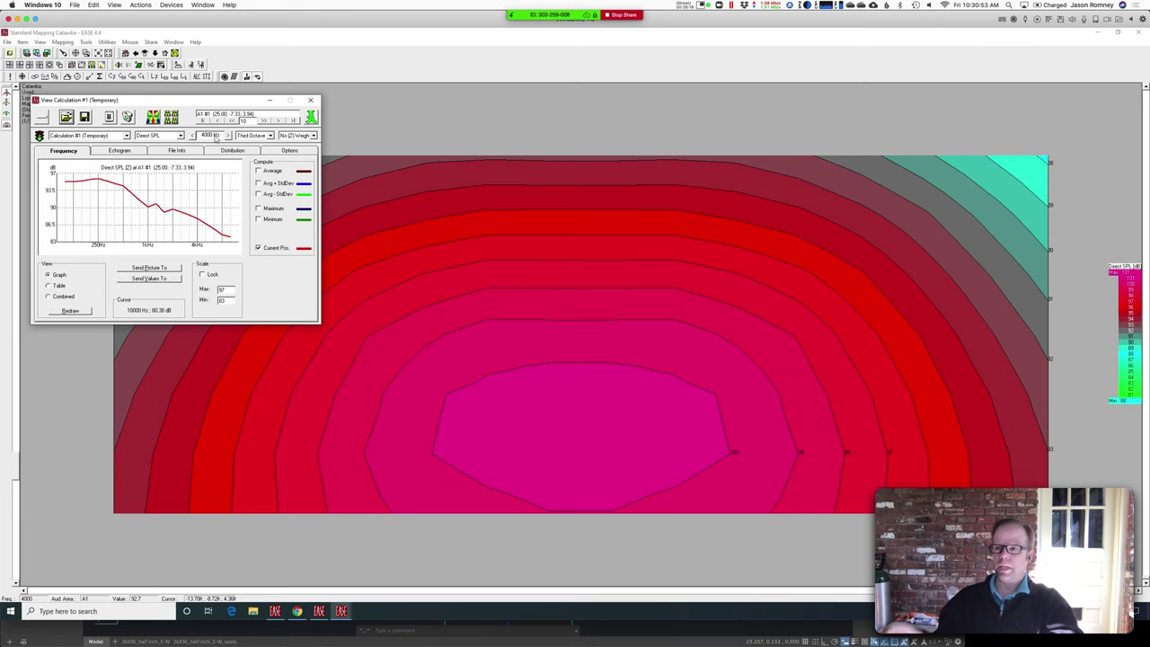
Step: Set the map frequency to 2000 Hz and recalculate the Direct SPL map
{"action": "left_click", "coordinate": [213, 134]}
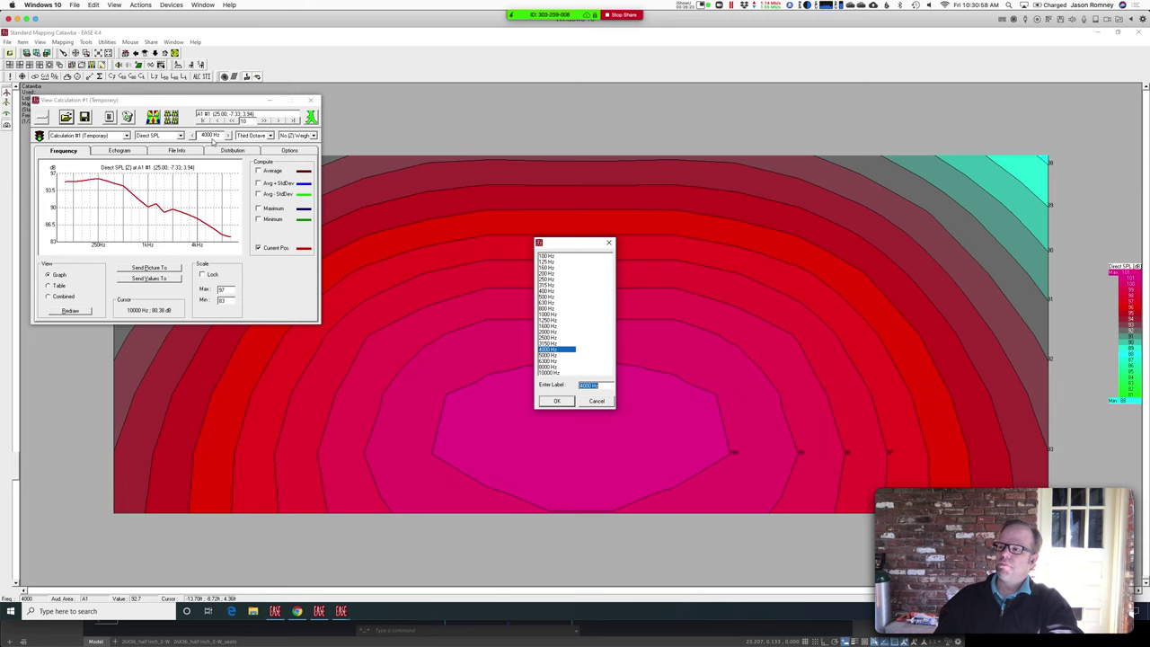
{"action": "left_click", "coordinate": [546, 332]}
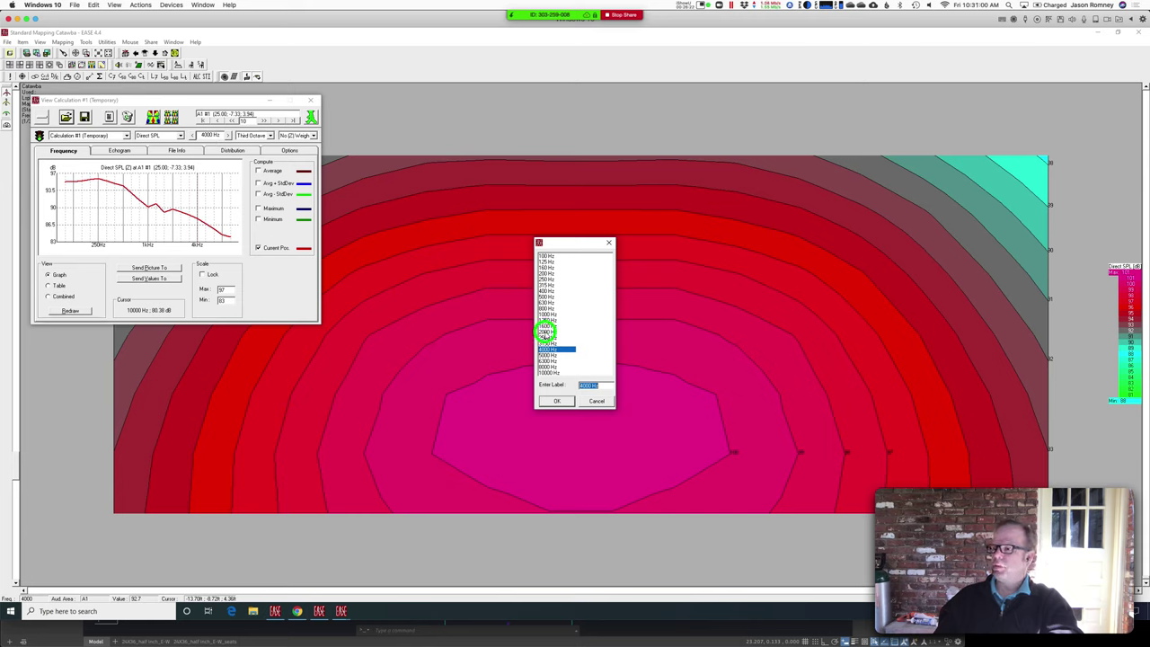
{"action": "left_click", "coordinate": [556, 400]}
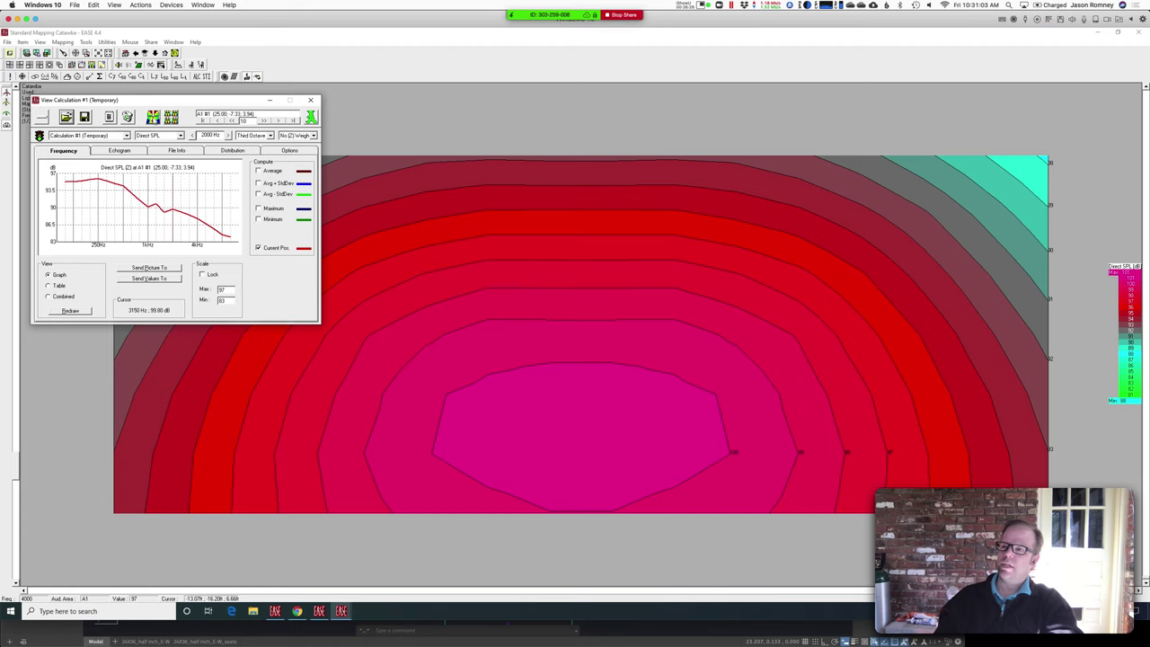
{"action": "left_click", "coordinate": [154, 122]}
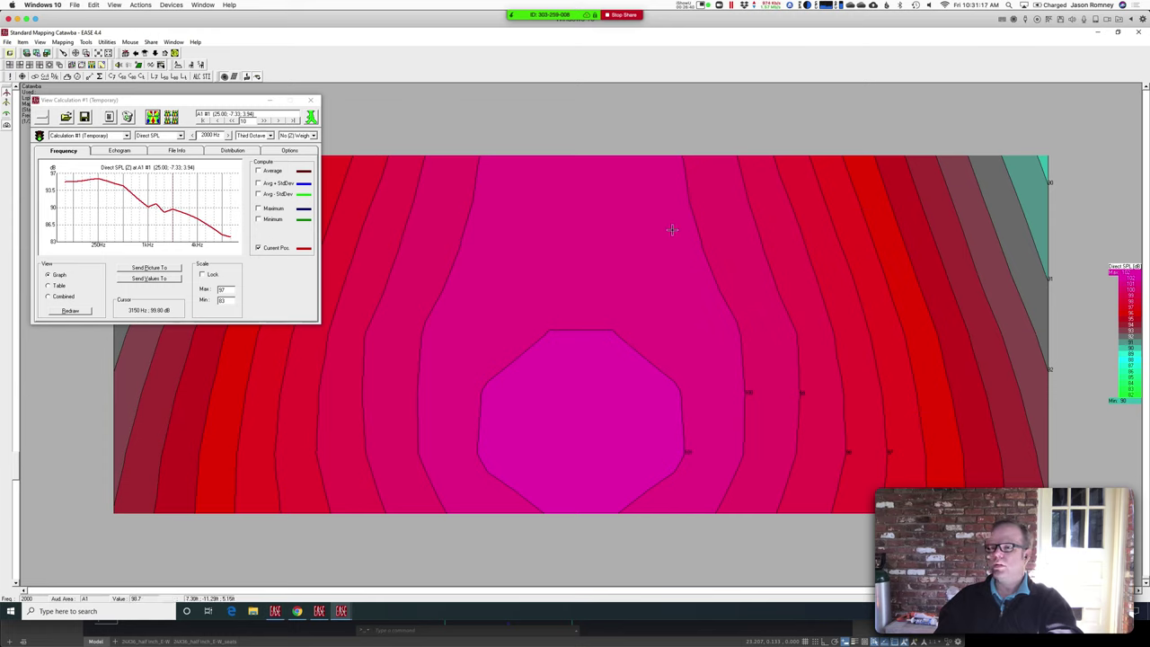
Step: Change the map frequency to 1000 Hz, then 500 Hz, and recalculate
{"action": "left_click", "coordinate": [212, 135]}
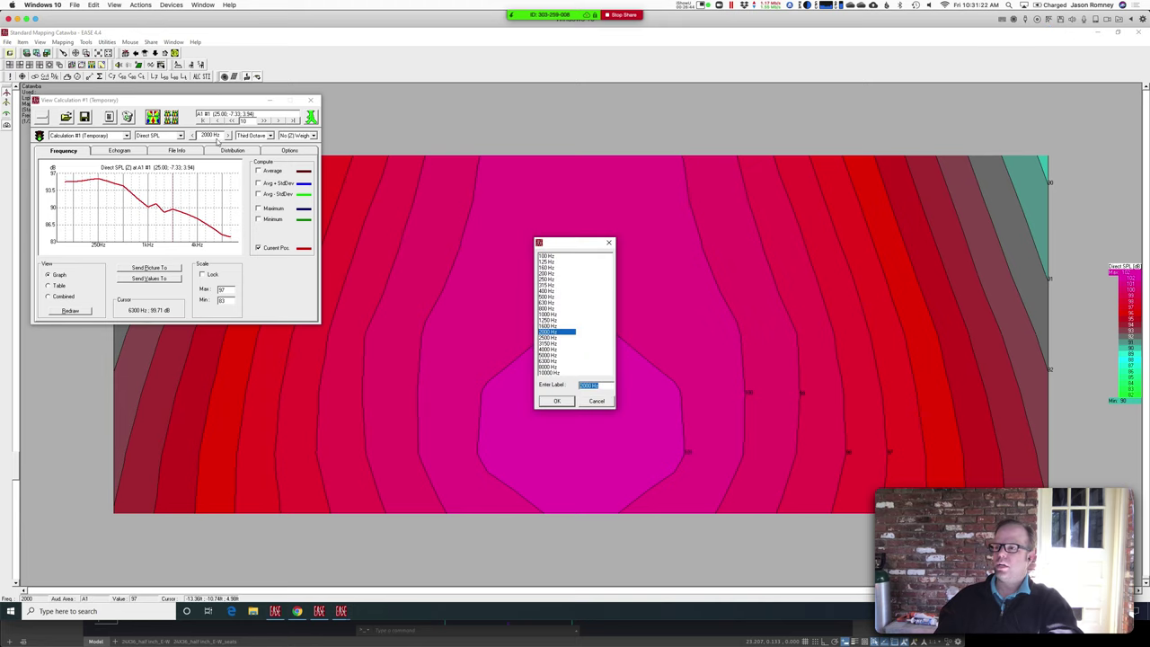
{"action": "left_click", "coordinate": [552, 313]}
{"action": "left_click", "coordinate": [557, 401]}
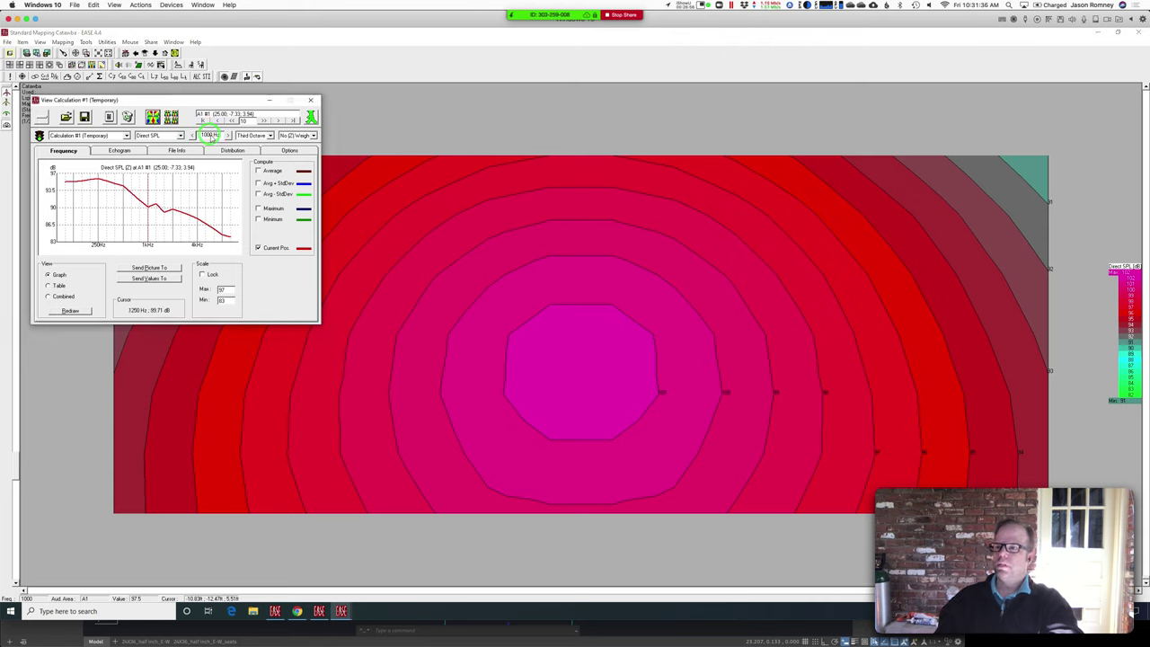
{"action": "left_click", "coordinate": [210, 135]}
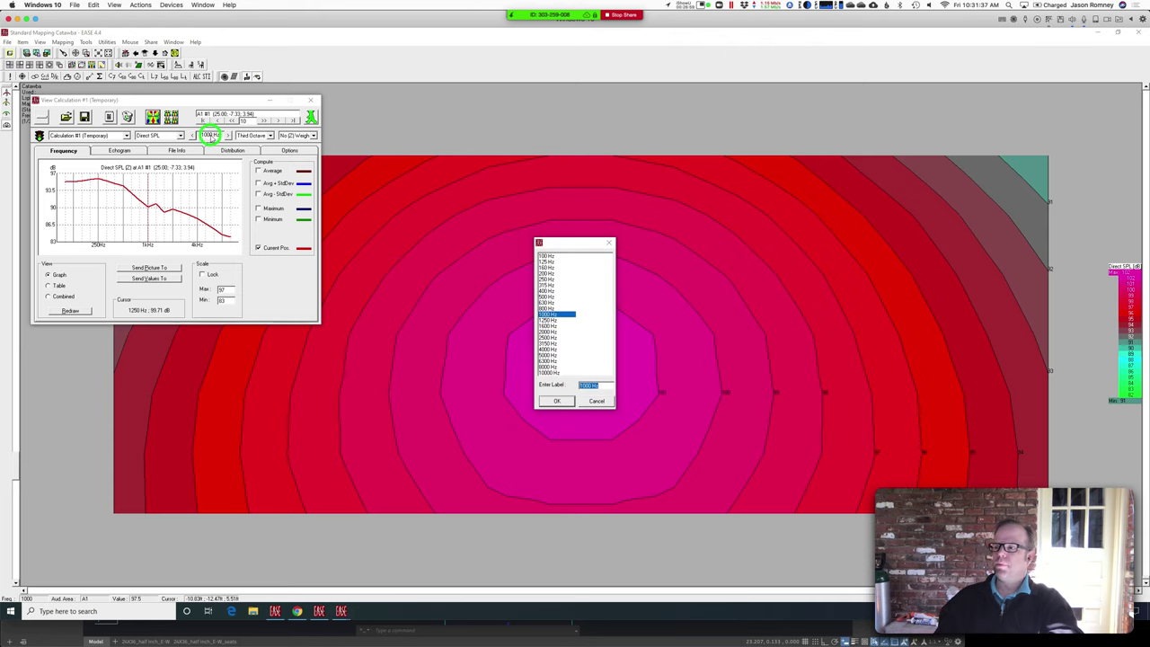
{"action": "left_click", "coordinate": [546, 297]}
{"action": "left_click", "coordinate": [552, 401]}
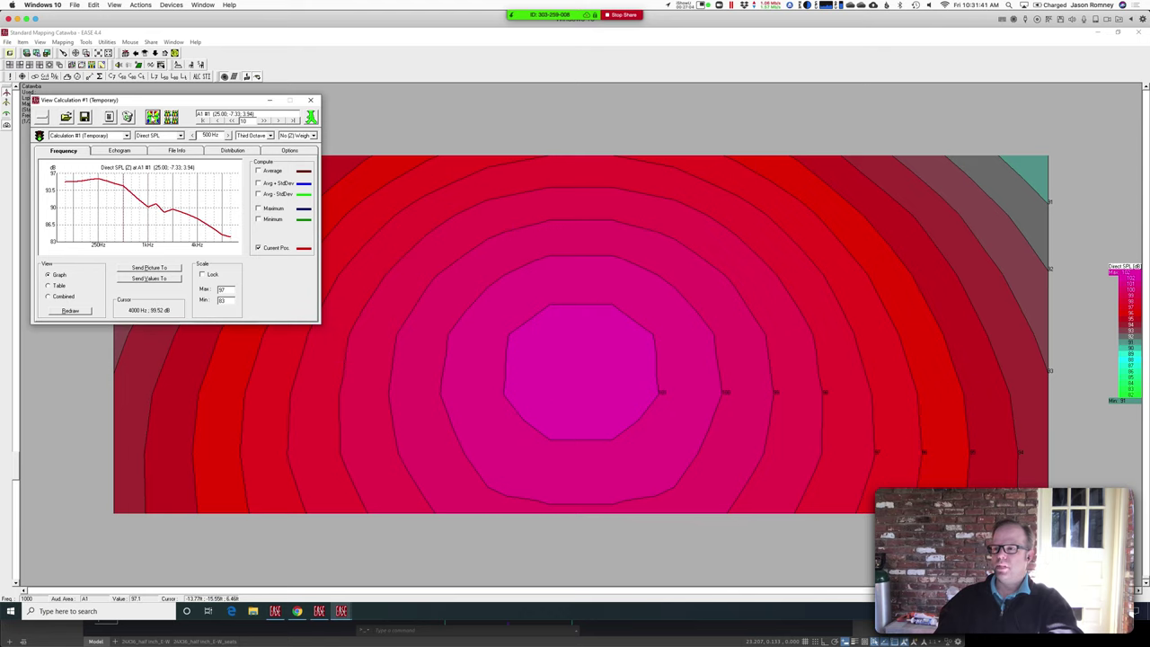
{"action": "left_click", "coordinate": [153, 118]}
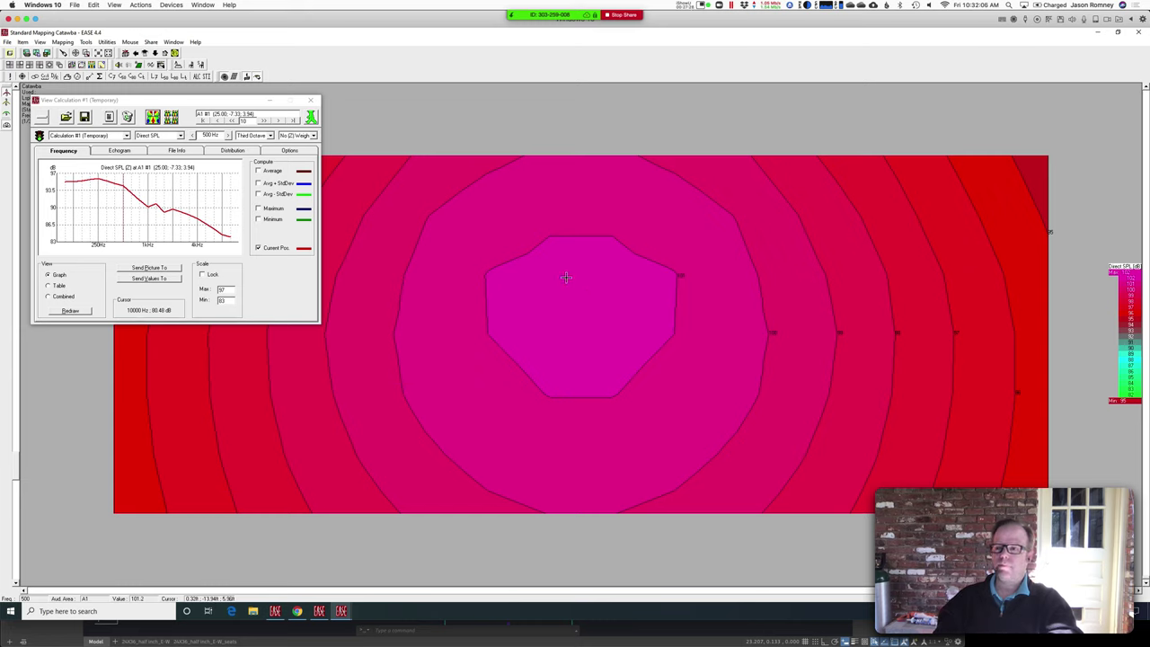
Step: Recalculate the Direct SPL map at 4000 Hz
{"action": "double_click", "coordinate": [211, 135]}
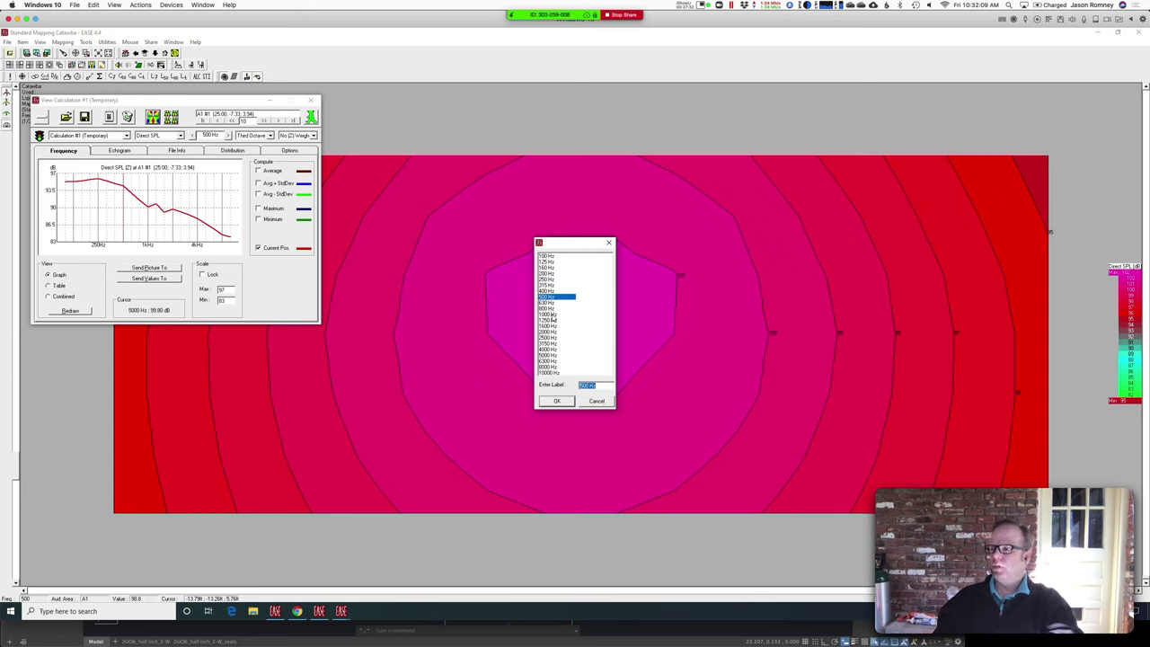
{"action": "left_click", "coordinate": [550, 349]}
{"action": "left_click", "coordinate": [556, 402]}
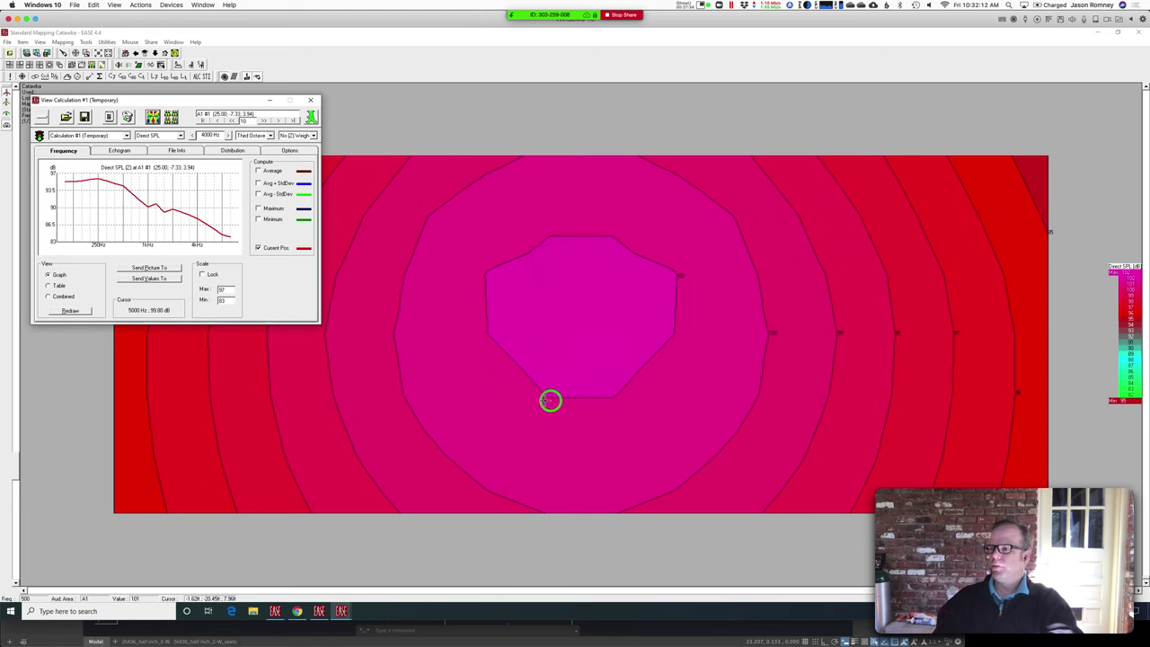
{"action": "left_click", "coordinate": [151, 117]}
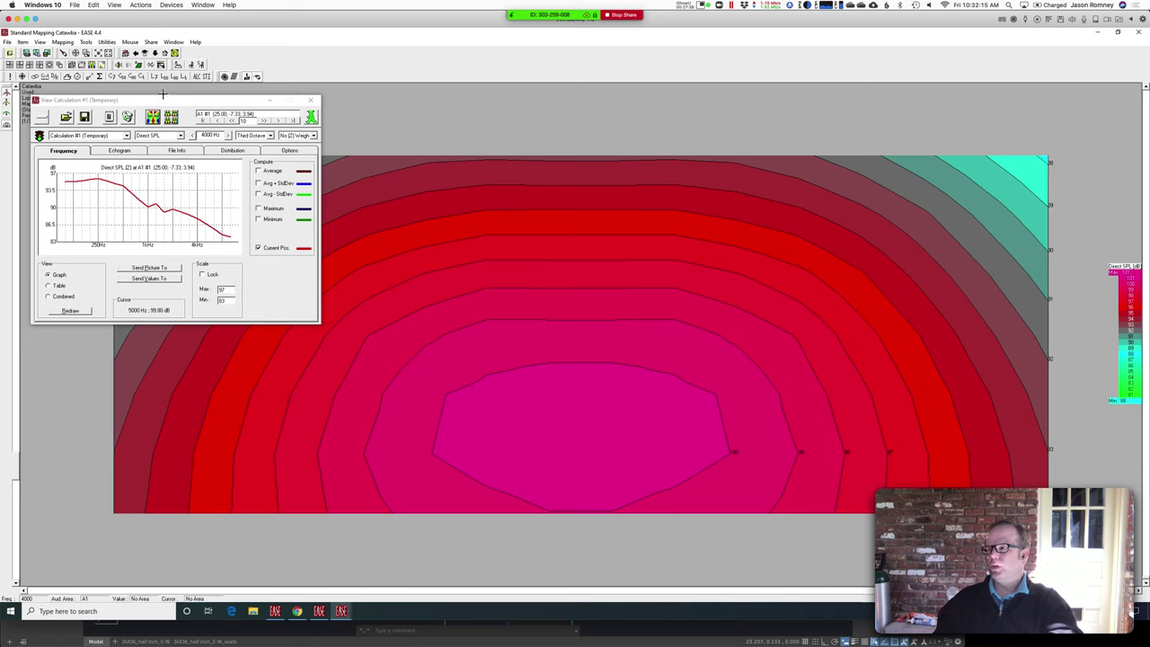
{"action": "left_click_drag", "start_coordinate": [169, 102], "coordinate": [165, 136]}
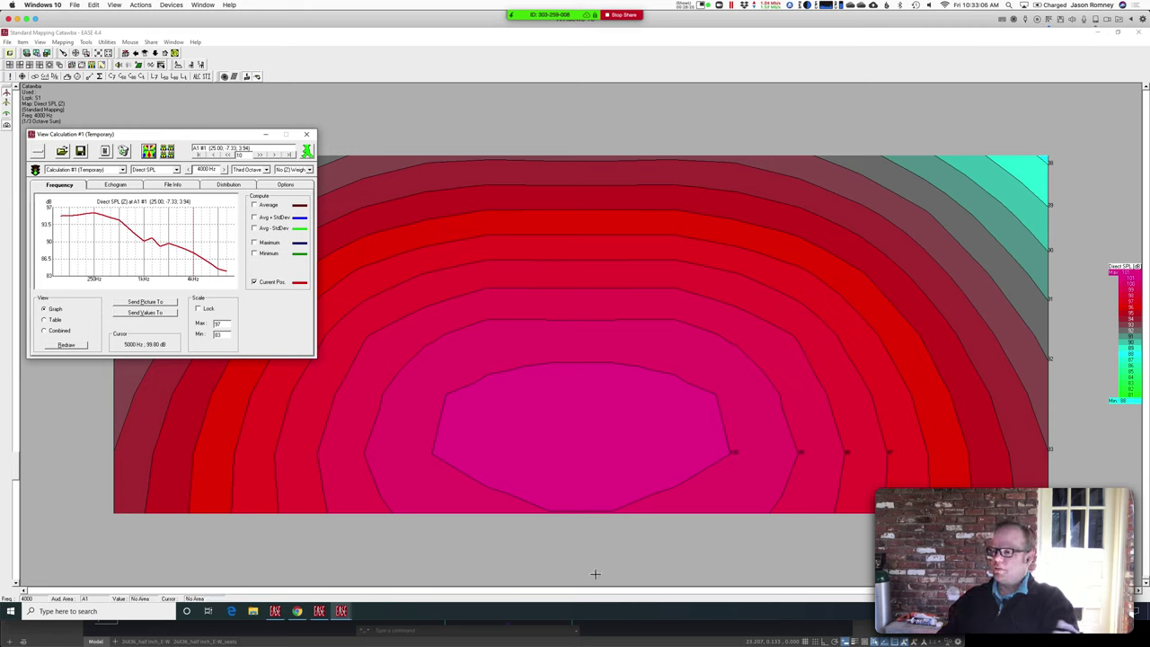
Step: Return to the Catawba 3-D model and rotate it to a side-on view
{"action": "left_click", "coordinate": [322, 612]}
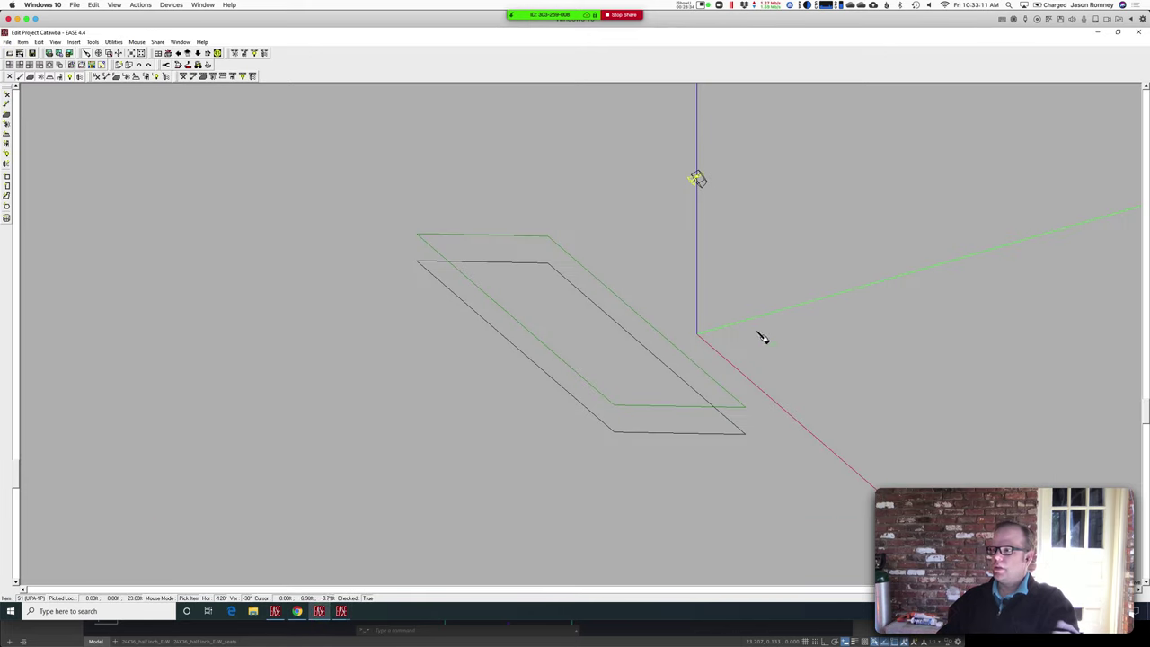
{"action": "key", "text": "Right"}
{"action": "left_click", "coordinate": [848, 591]}
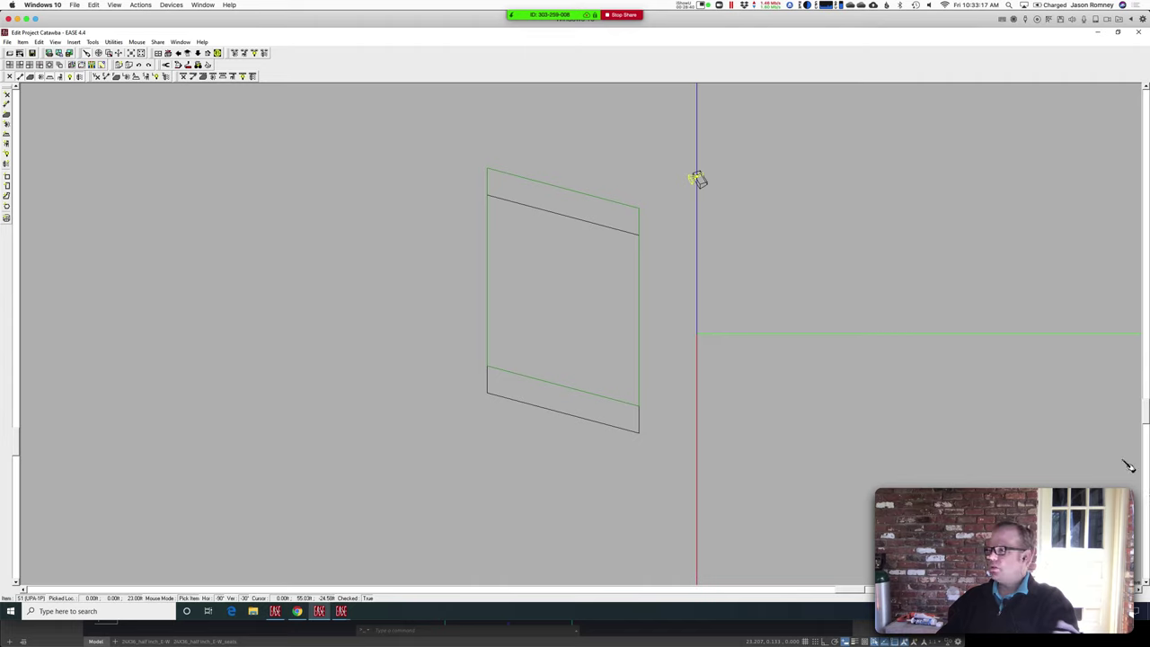
{"action": "left_click_drag", "start_coordinate": [1146, 412], "coordinate": [1146, 333]}
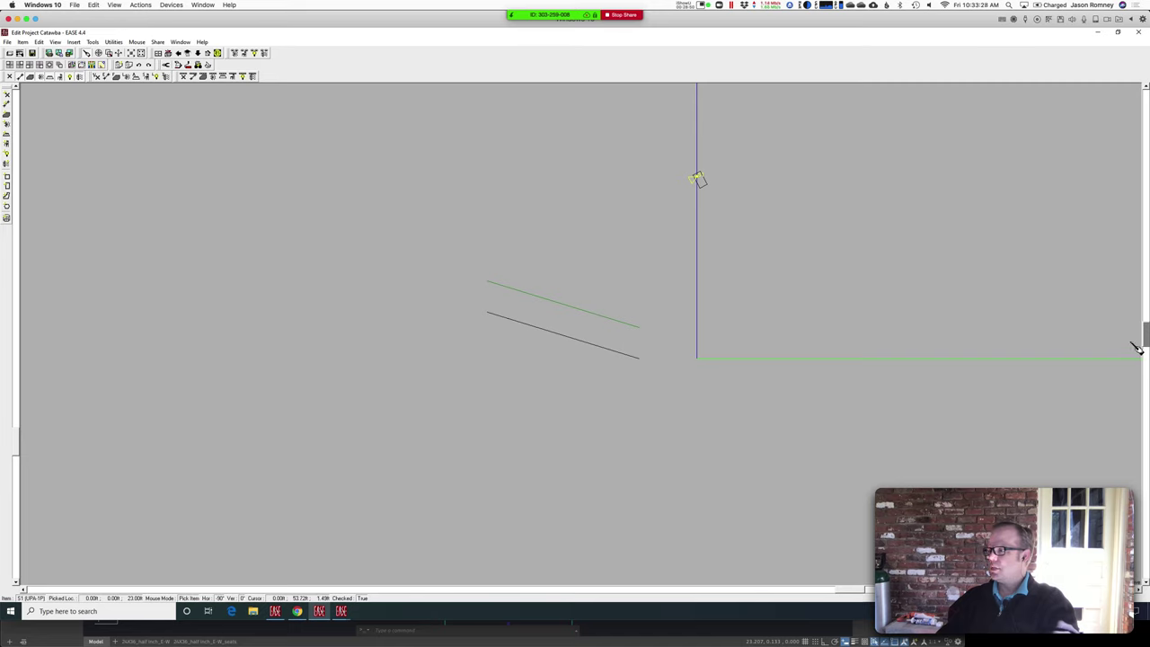
{"action": "left_click_drag", "start_coordinate": [1139, 334], "coordinate": [1141, 388]}
Step: Glance at the Direct SPL map, then return to the model and open loudspeaker S1's context menu
{"action": "left_click", "coordinate": [342, 615]}
{"action": "left_click", "coordinate": [301, 579]}
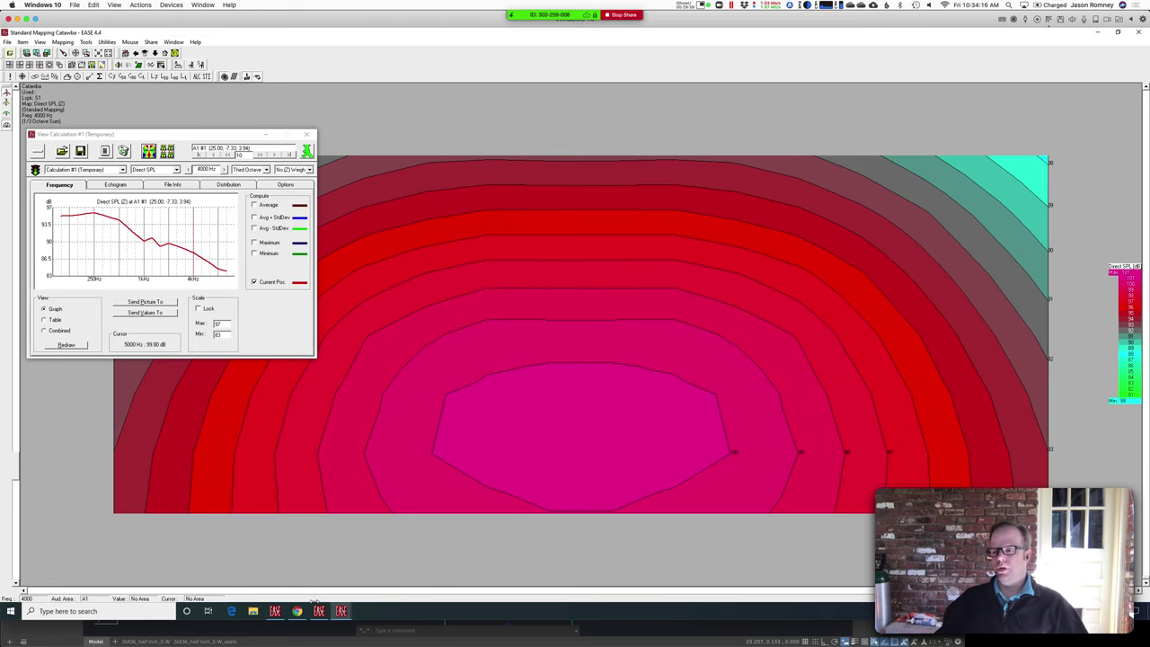
{"action": "left_click", "coordinate": [320, 611]}
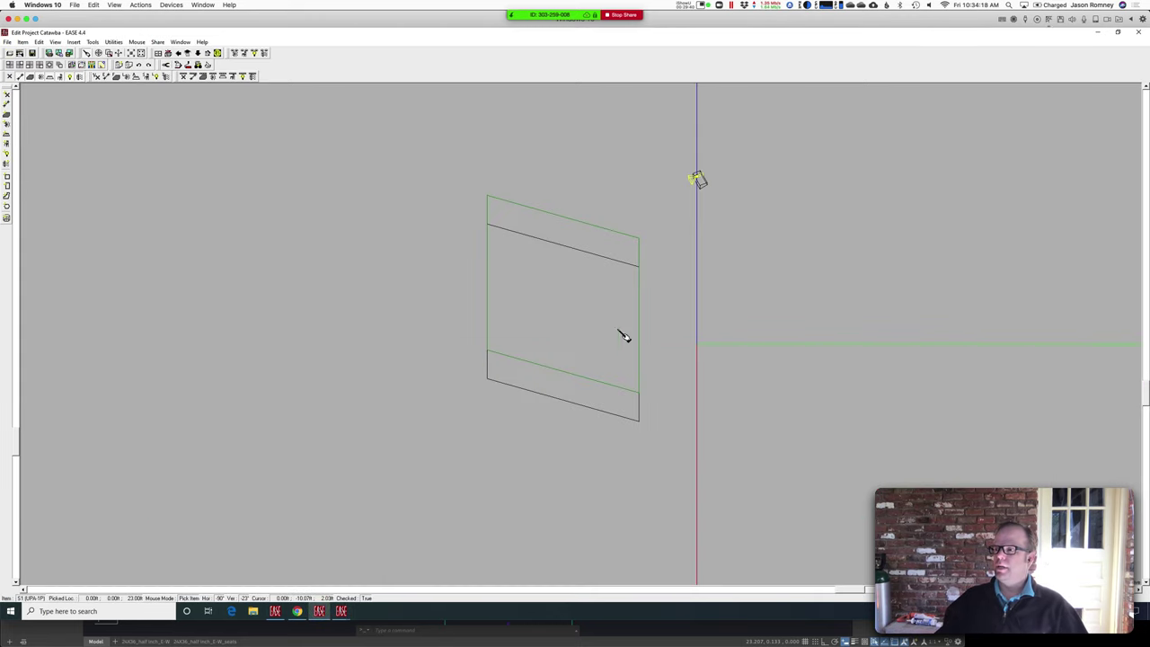
{"action": "right_click", "coordinate": [698, 178]}
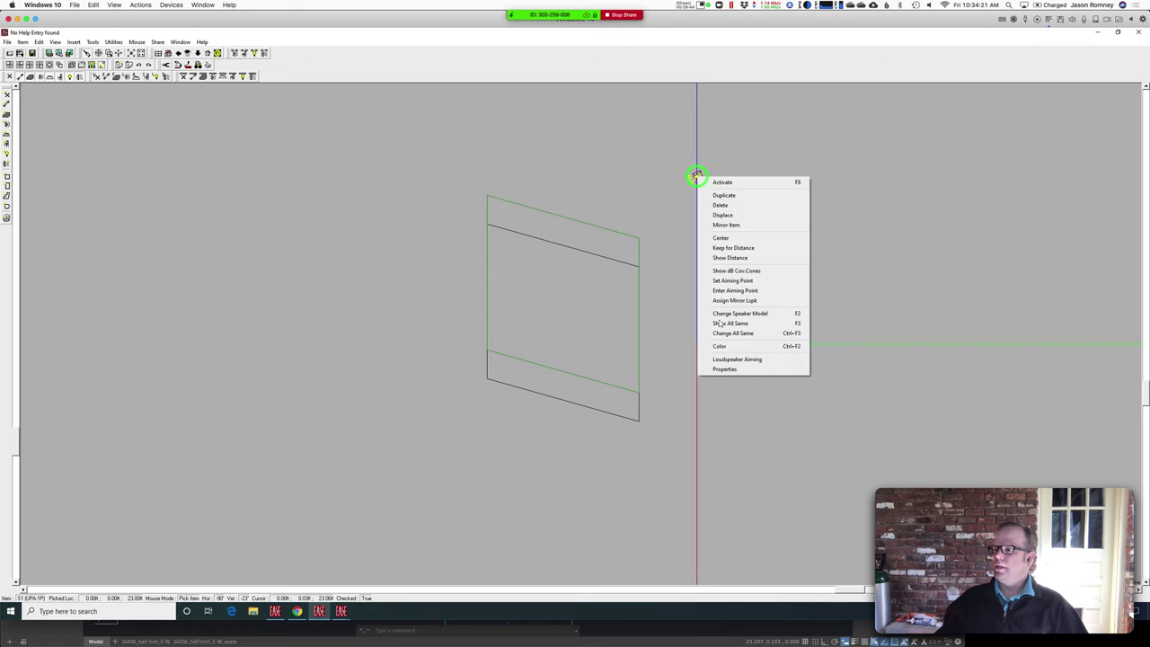
Step: Set loudspeaker S1's Point of Reference y to 10 ft and apply it
{"action": "left_click", "coordinate": [725, 370]}
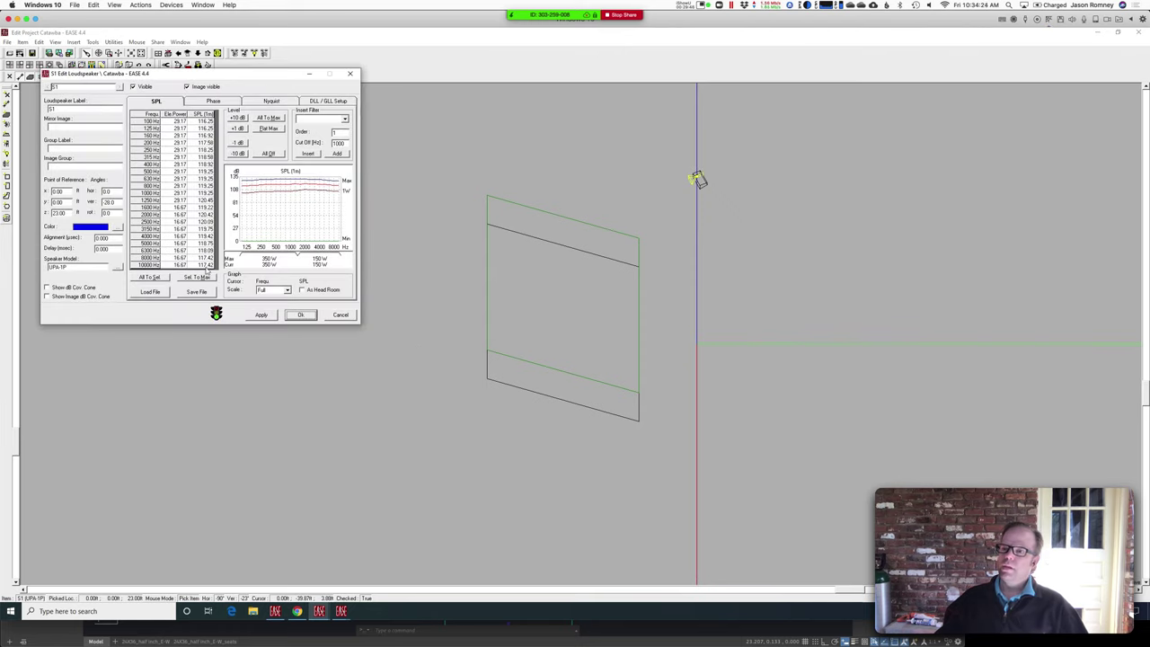
{"action": "double_click", "coordinate": [63, 202]}
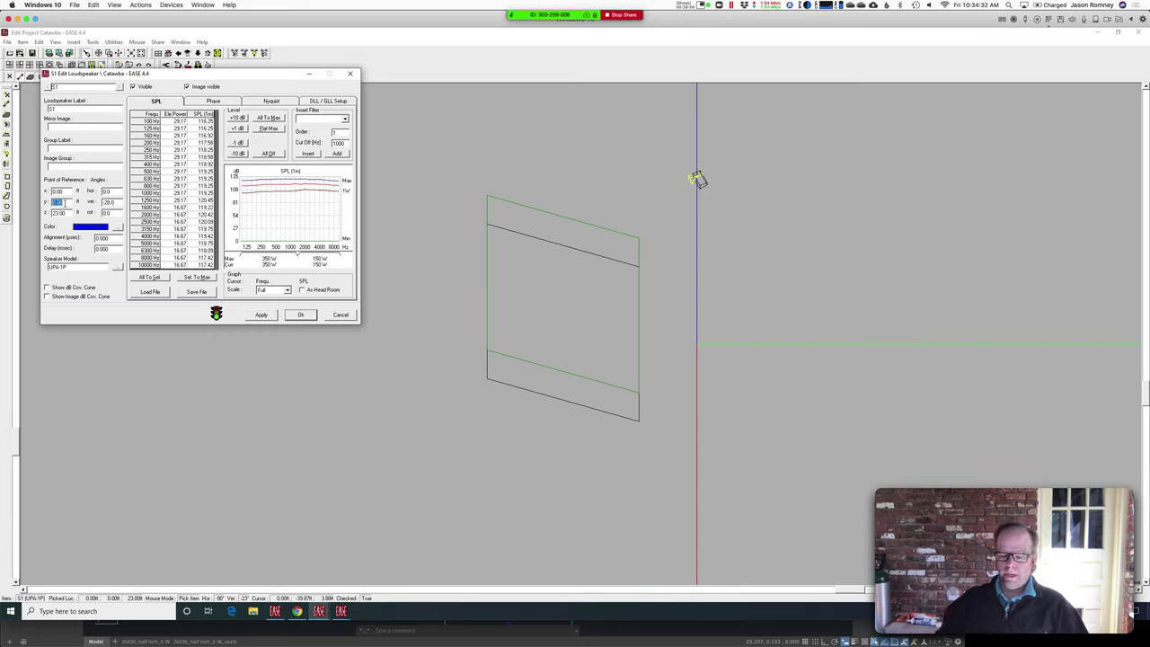
{"action": "type", "text": "10"}
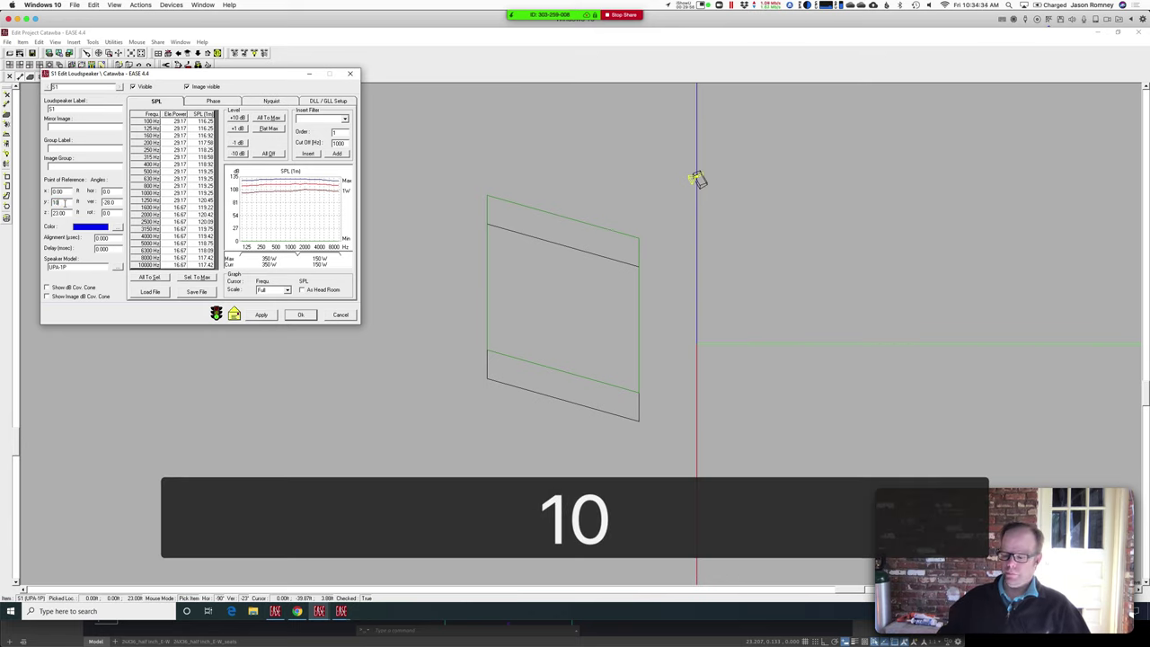
{"action": "double_click", "coordinate": [67, 191]}
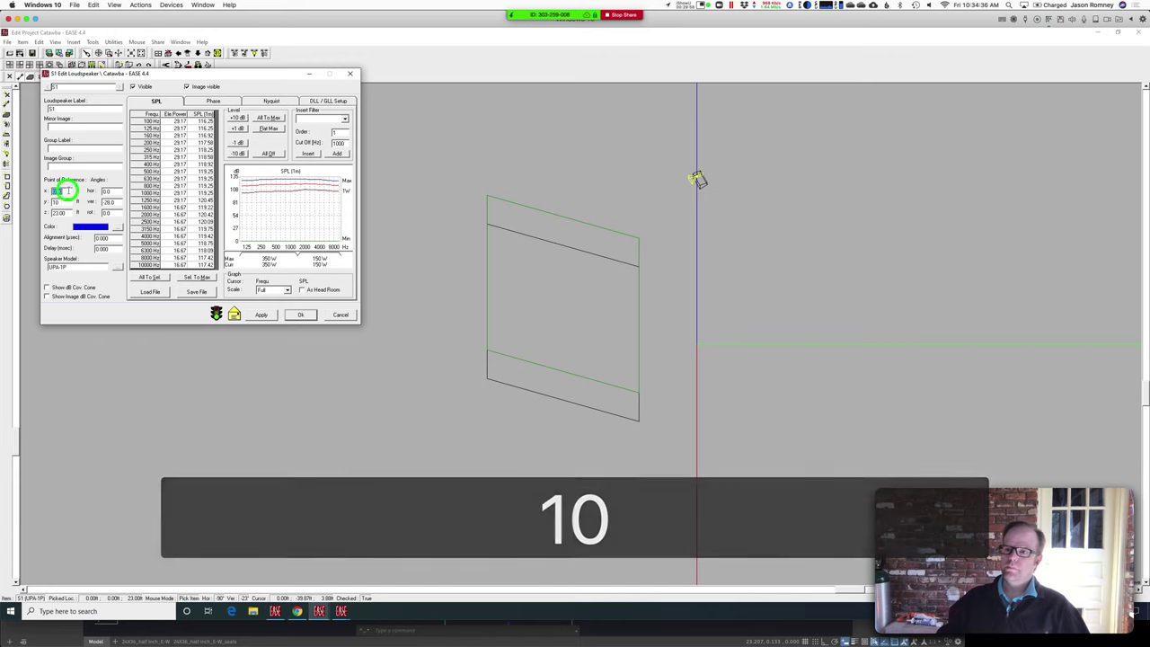
{"action": "left_click", "coordinate": [262, 316]}
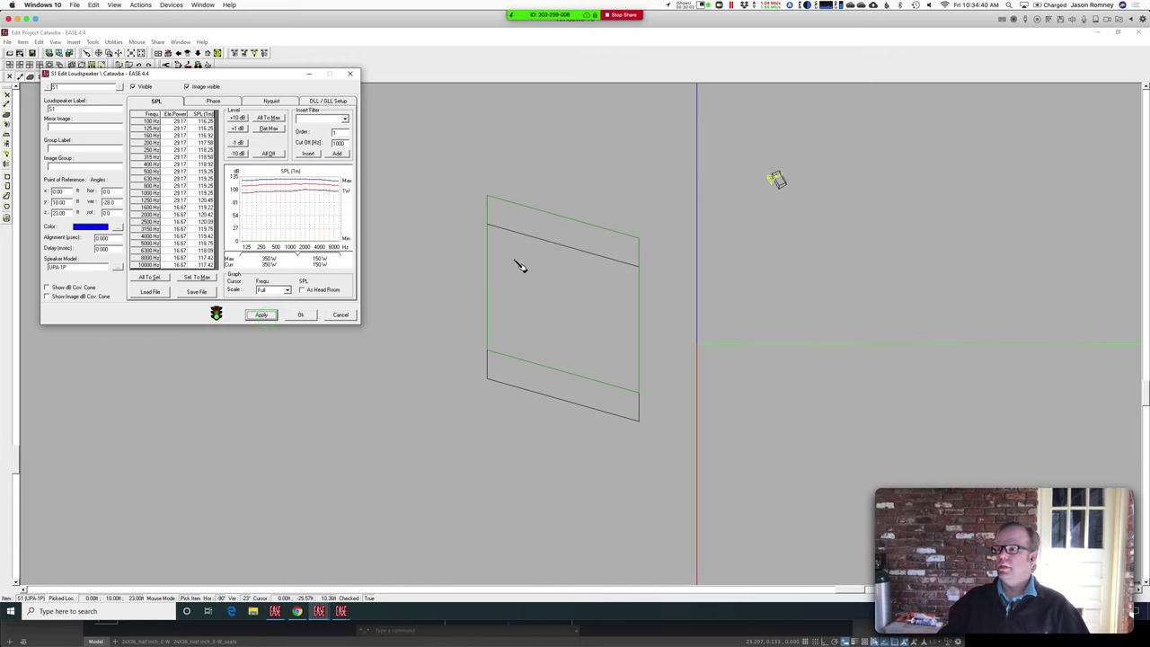
{"action": "left_click", "coordinate": [297, 314]}
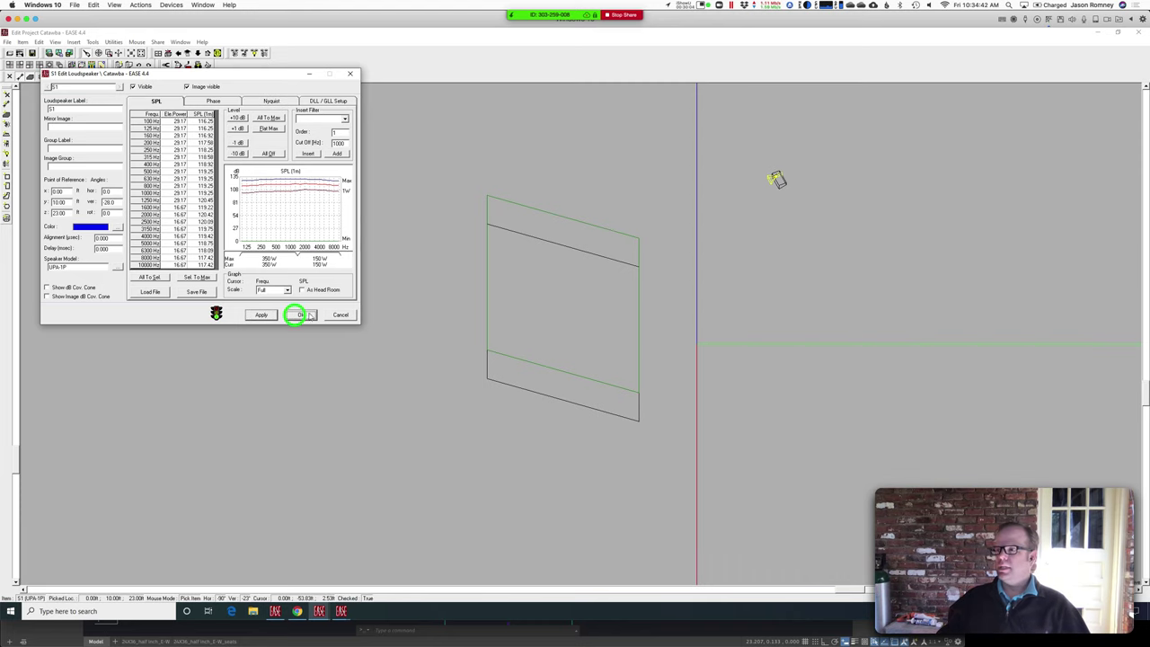
Step: Aim S1 at 0° horizontal, -21° vertical in Loudspeaker Aiming and enlarge the plot
{"action": "right_click", "coordinate": [777, 179]}
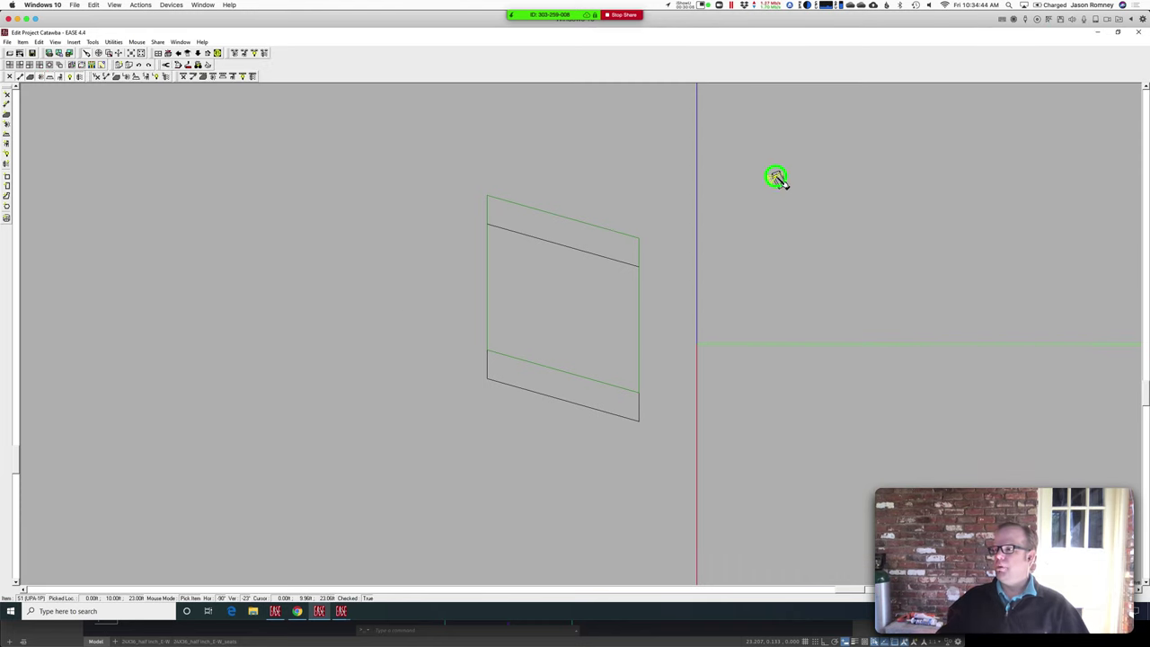
{"action": "left_click", "coordinate": [802, 359]}
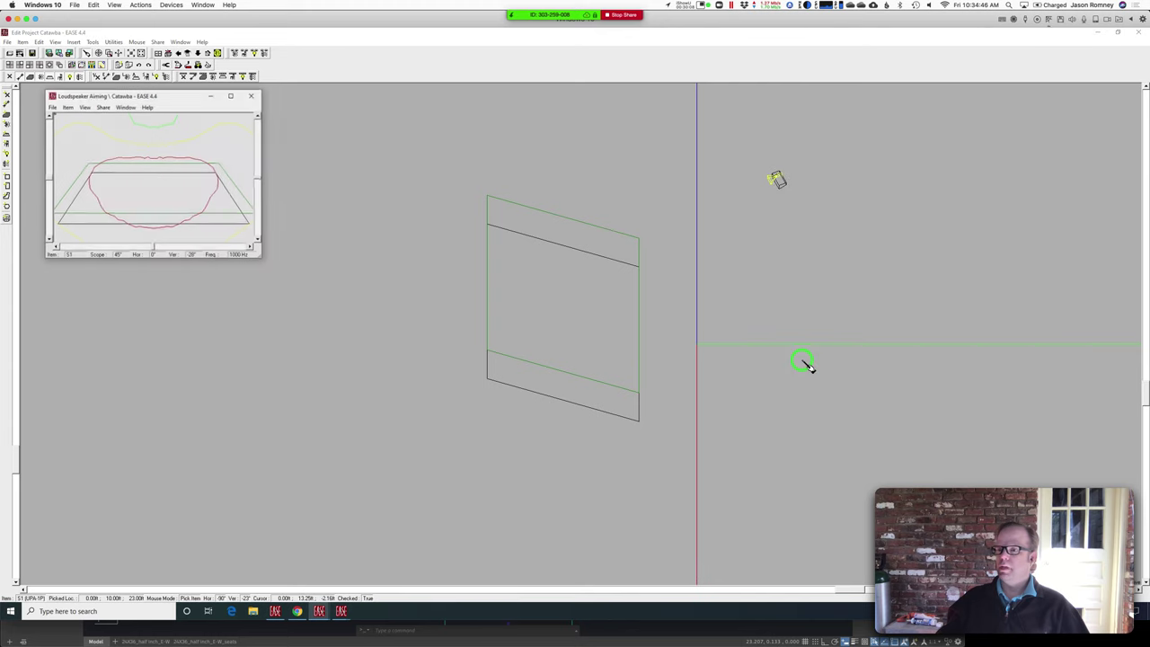
{"action": "left_click", "coordinate": [153, 164]}
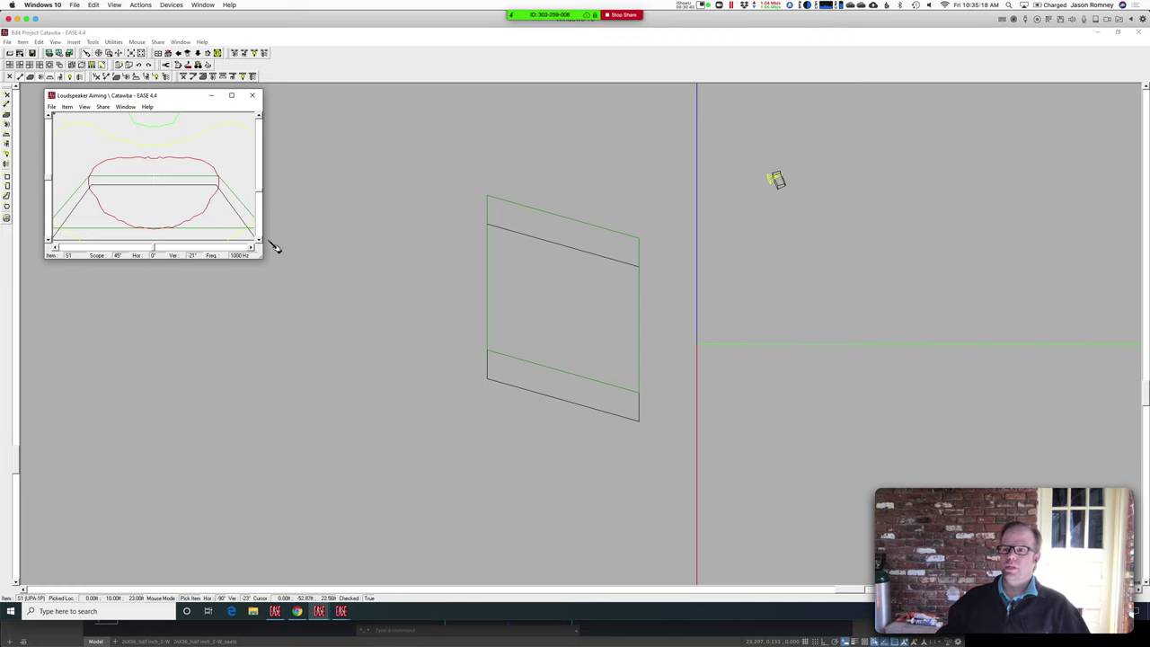
{"action": "left_click_drag", "start_coordinate": [259, 255], "coordinate": [602, 470]}
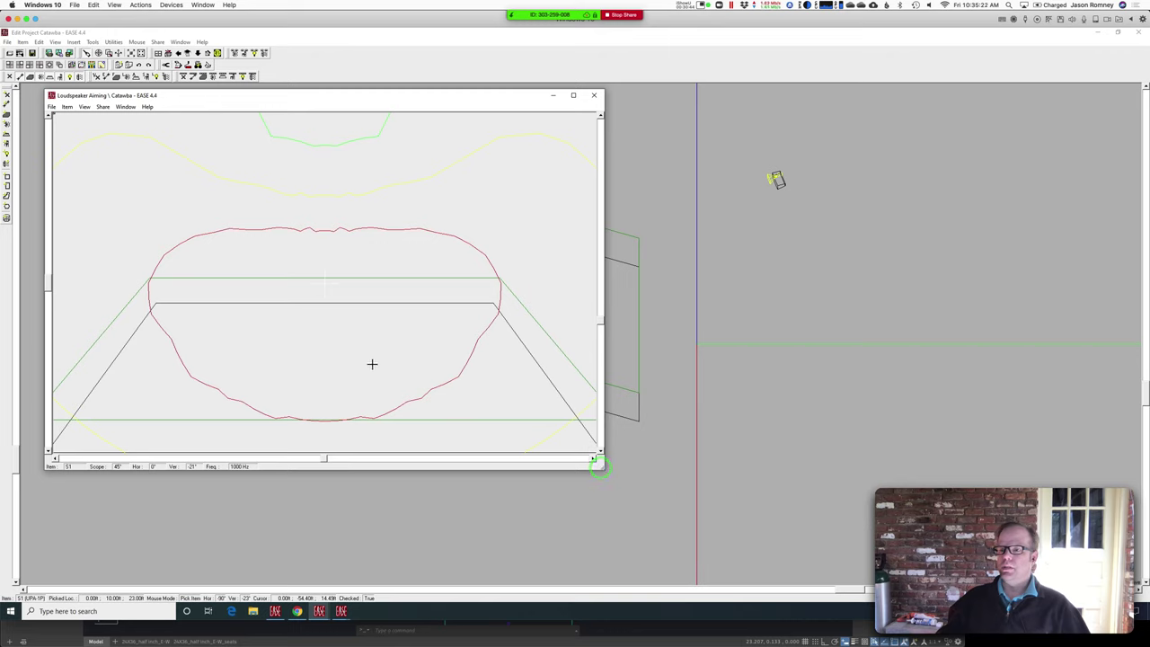
Step: Browse the aiming window's menus and dismiss them without changing anything
{"action": "left_click", "coordinate": [85, 107]}
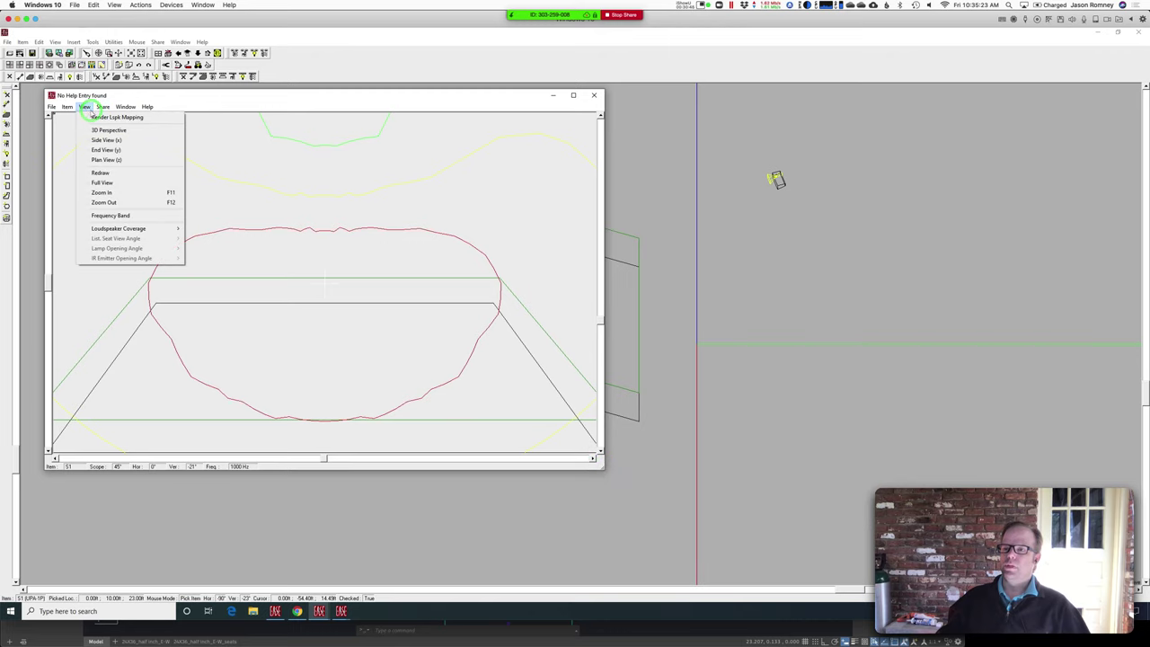
{"action": "left_click", "coordinate": [84, 107]}
{"action": "left_click", "coordinate": [67, 107]}
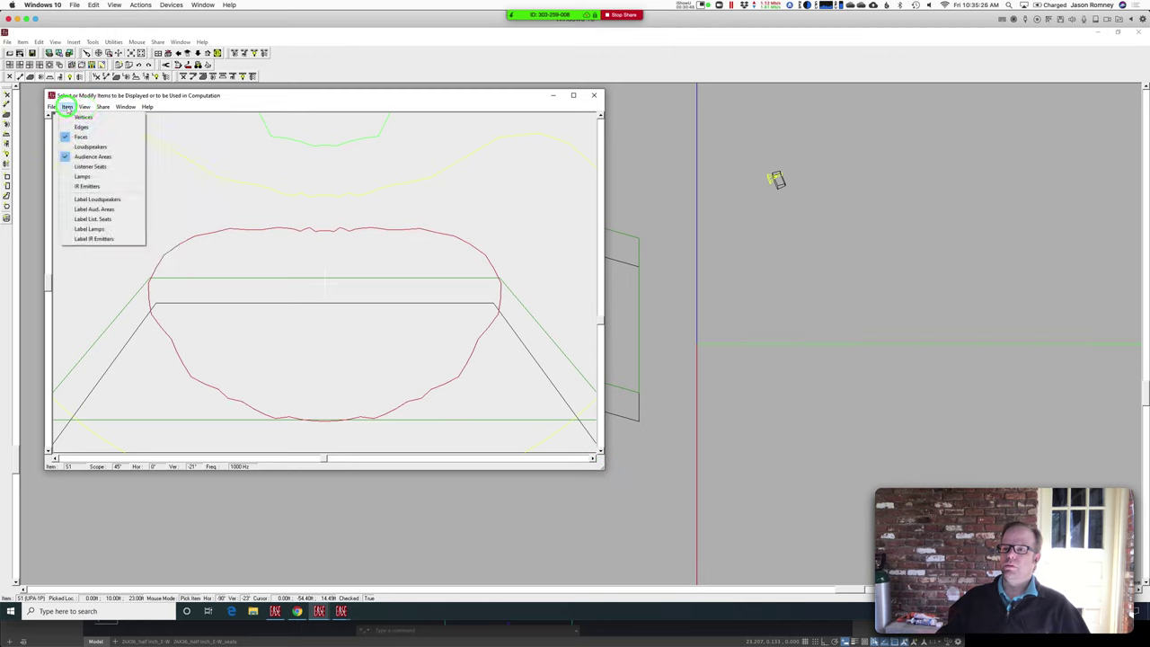
{"action": "left_click", "coordinate": [100, 107]}
{"action": "left_click", "coordinate": [125, 107]}
{"action": "left_click", "coordinate": [127, 107]}
{"action": "left_click", "coordinate": [51, 107]}
{"action": "left_click", "coordinate": [51, 107]}
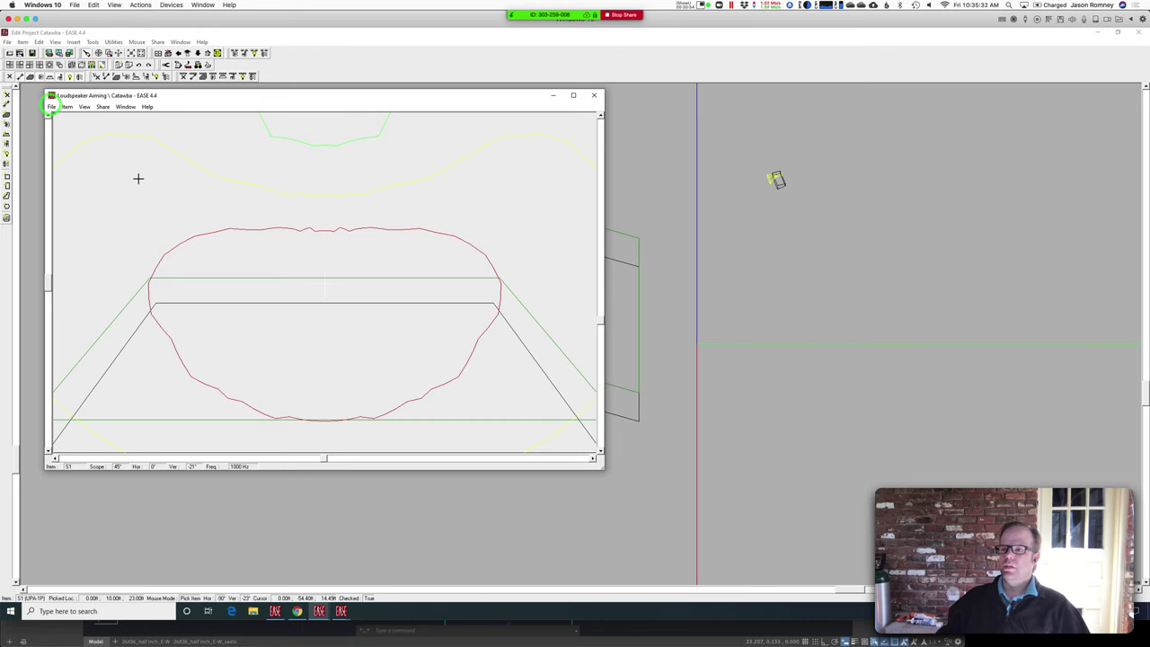
{"action": "left_click", "coordinate": [253, 324]}
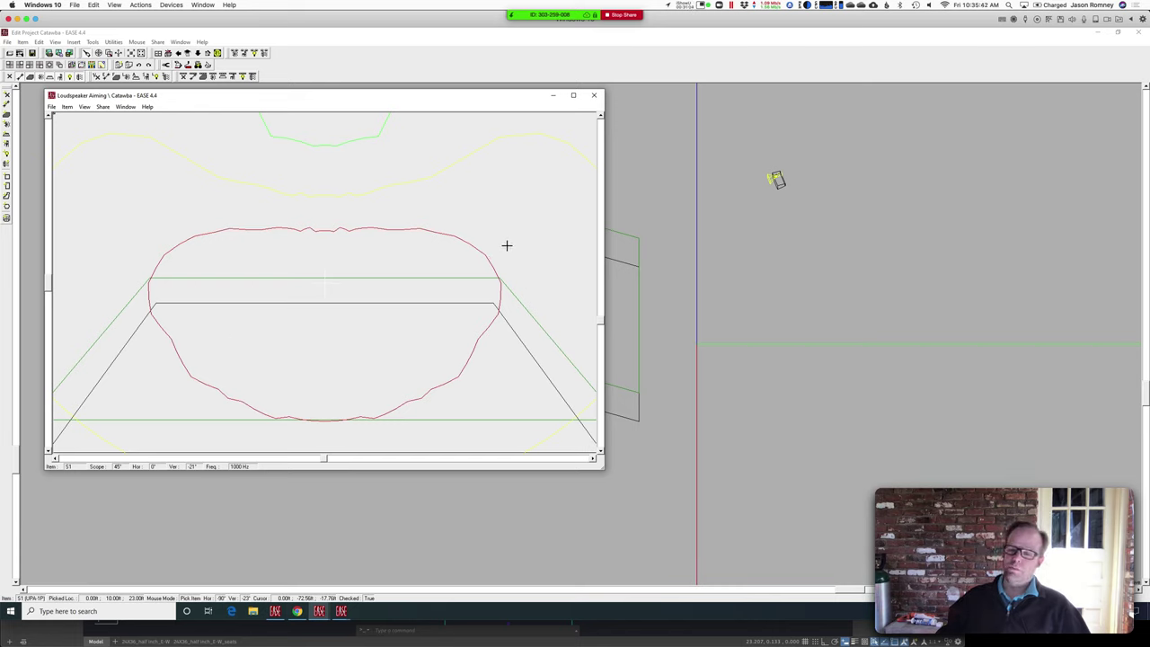
Step: Close the aiming view, save the Catawba project, and switch to Standard Mapping
{"action": "left_click", "coordinate": [596, 95]}
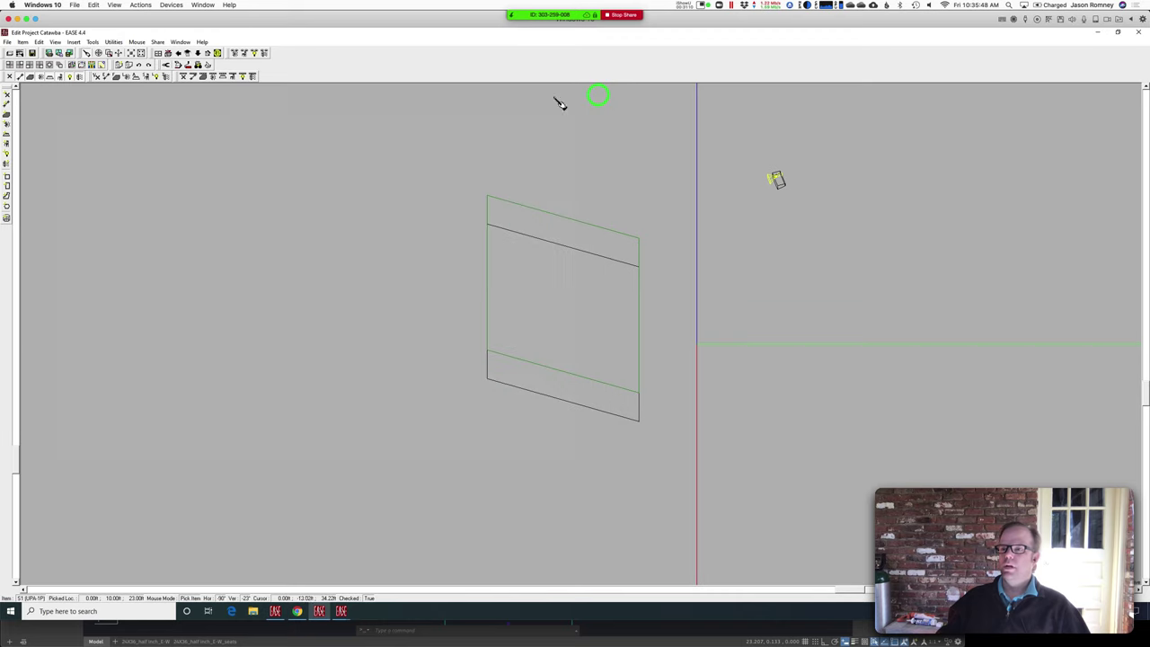
{"action": "left_click", "coordinate": [32, 54]}
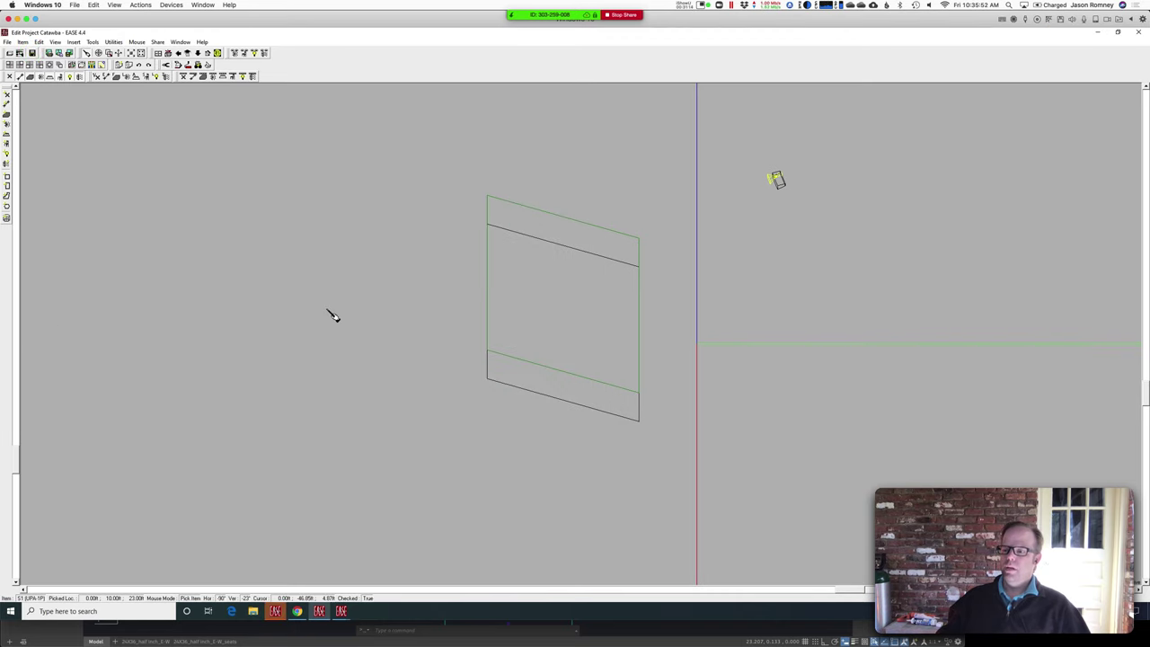
{"action": "left_click", "coordinate": [274, 612]}
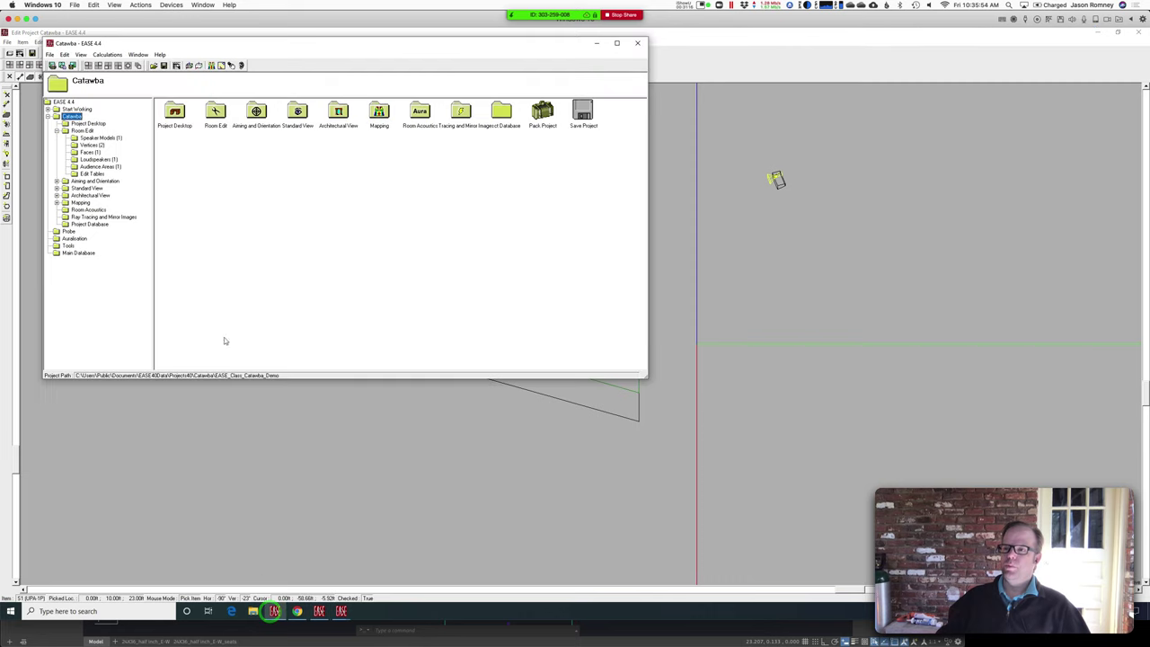
{"action": "left_click", "coordinate": [162, 64]}
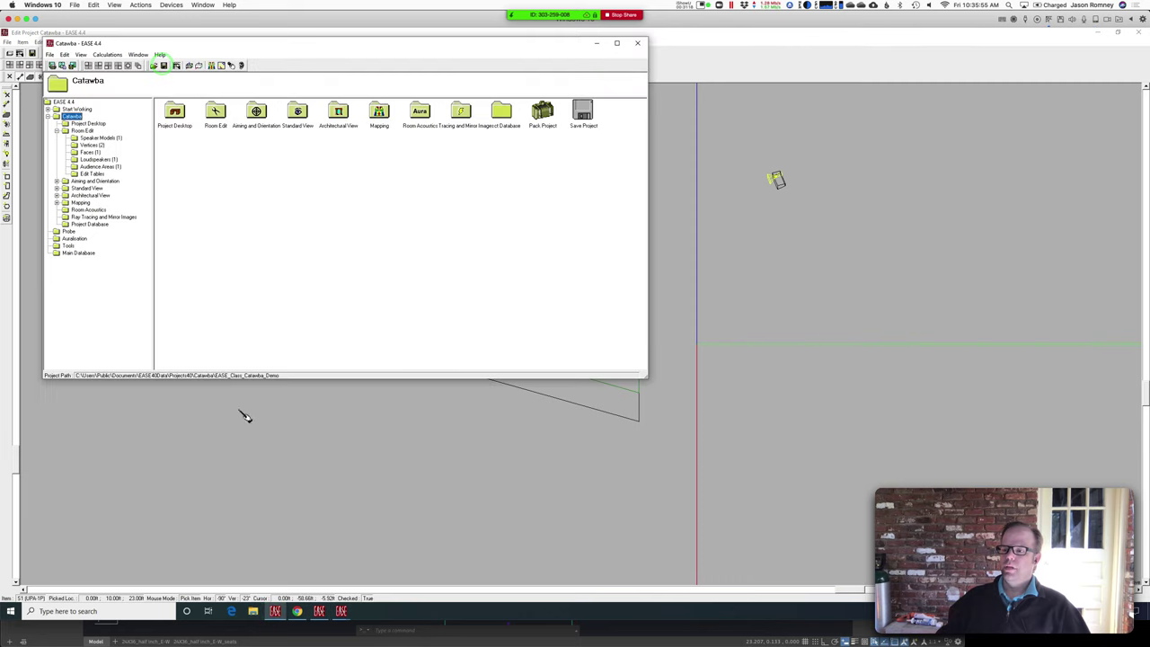
{"action": "left_click", "coordinate": [340, 613]}
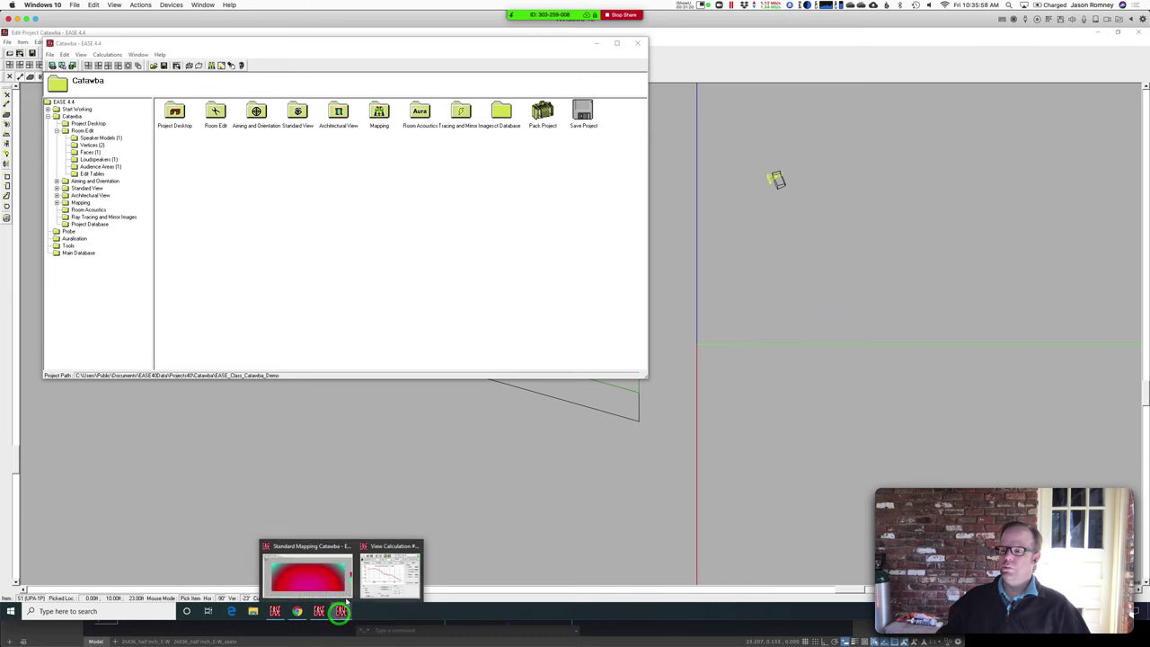
{"action": "left_click", "coordinate": [337, 567]}
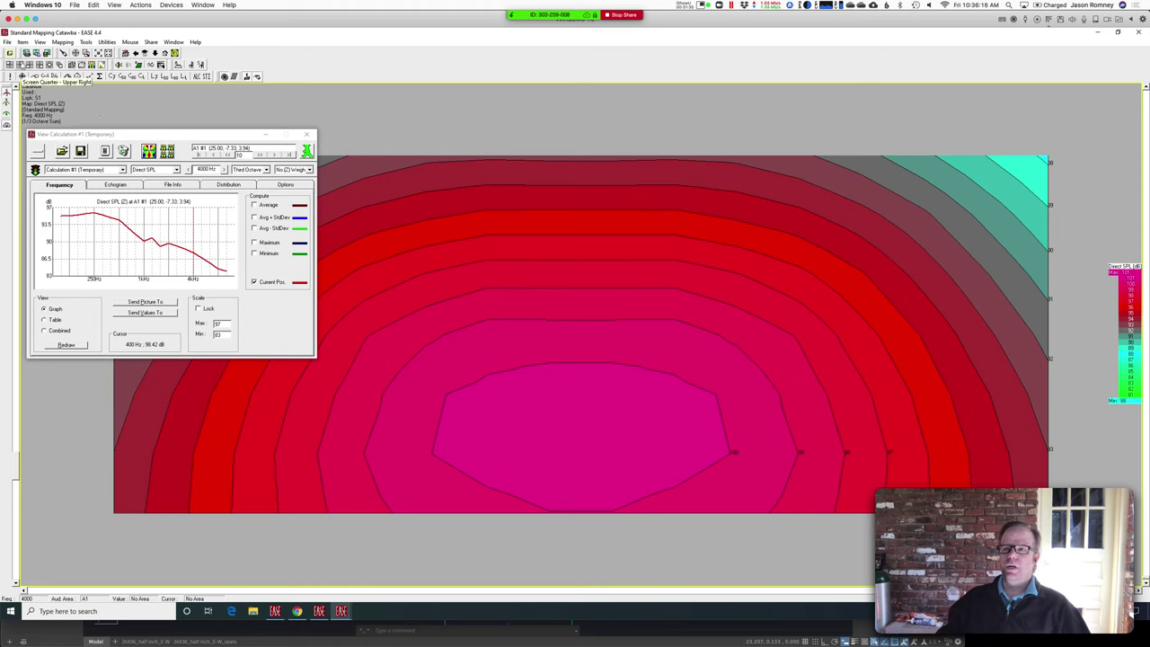
Step: Acquire the updated project data and recalculate the 4000 Hz Direct SPL map as Calculation #2
{"action": "left_click", "coordinate": [7, 42]}
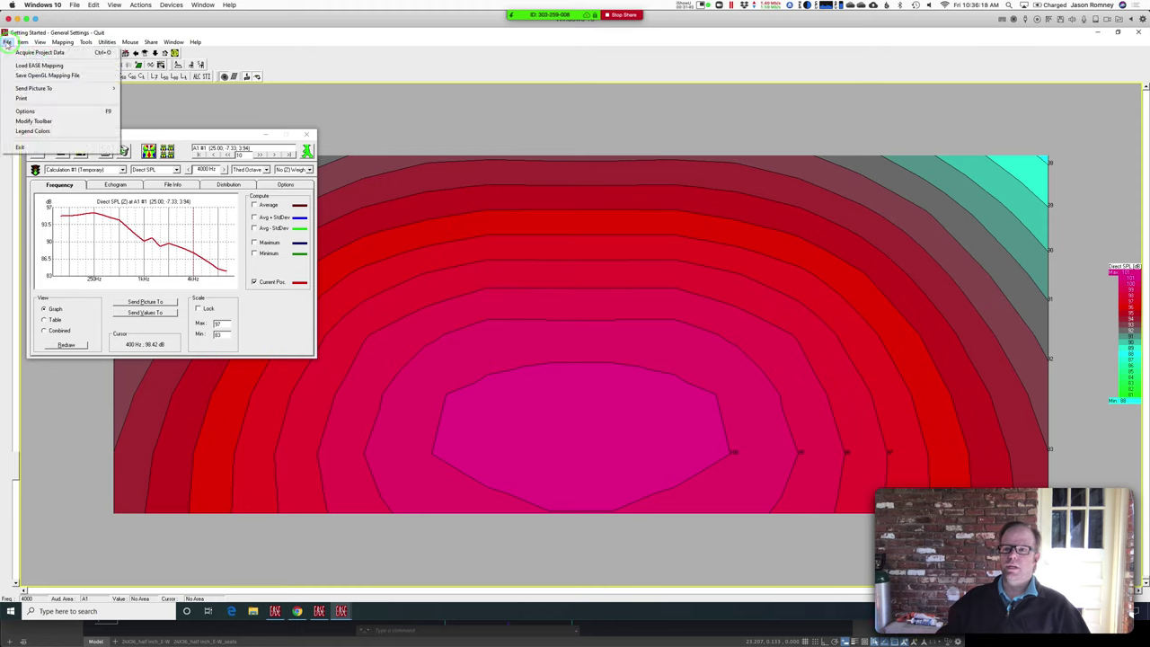
{"action": "left_click", "coordinate": [26, 54]}
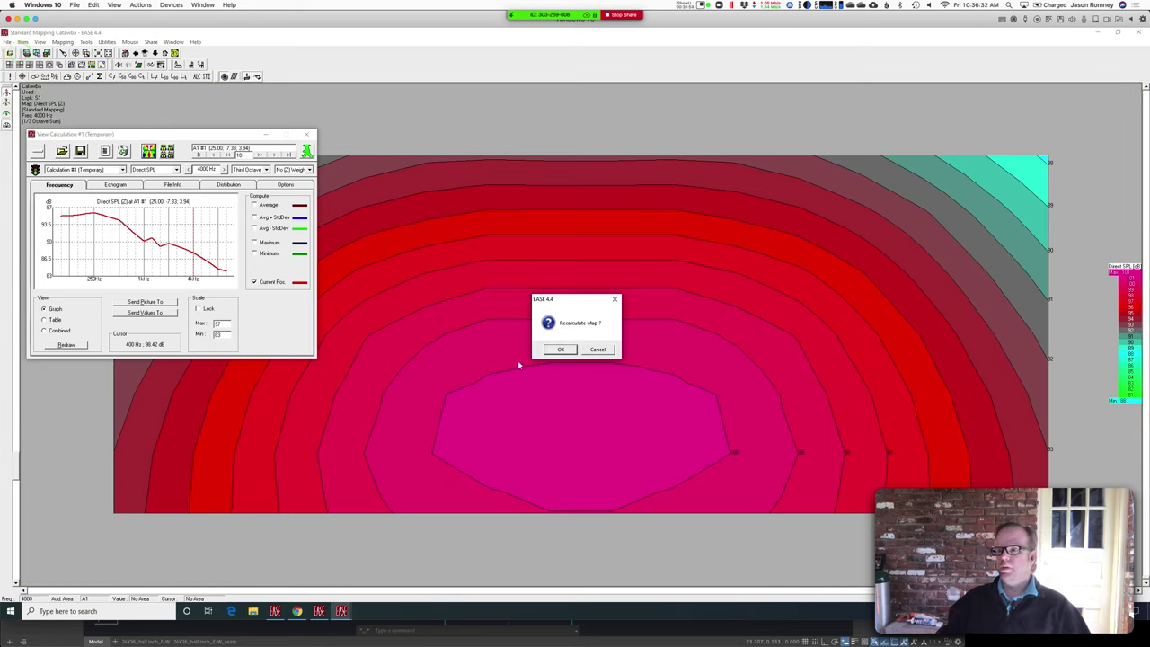
{"action": "left_click", "coordinate": [558, 349]}
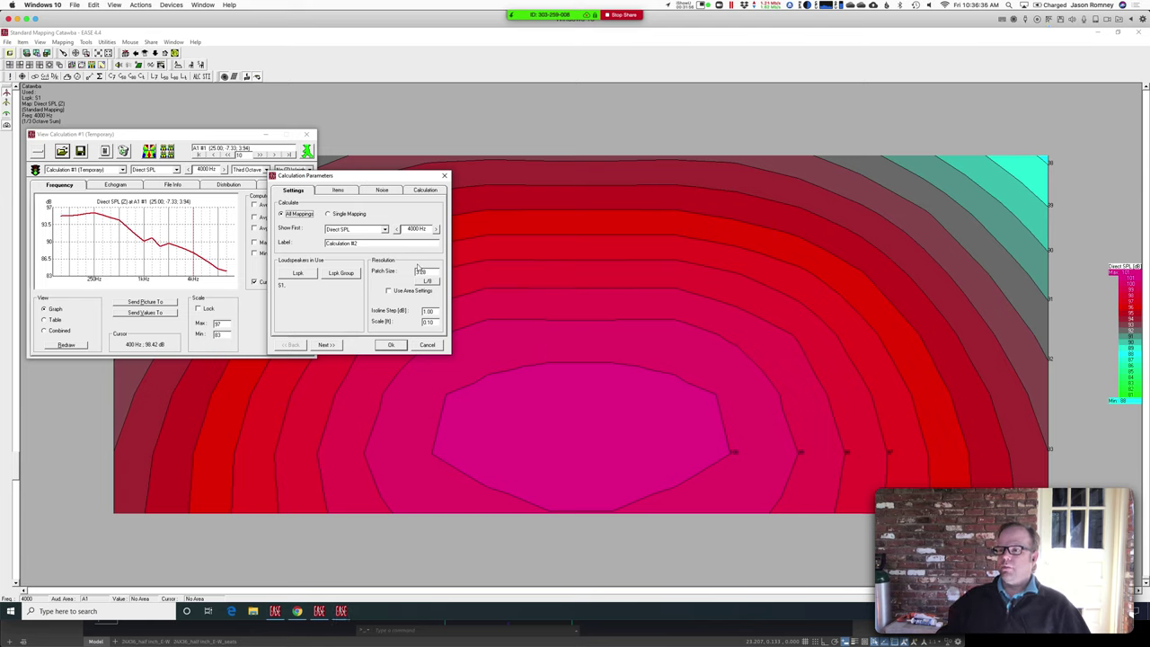
{"action": "left_click", "coordinate": [394, 346]}
{"action": "left_click", "coordinate": [393, 345]}
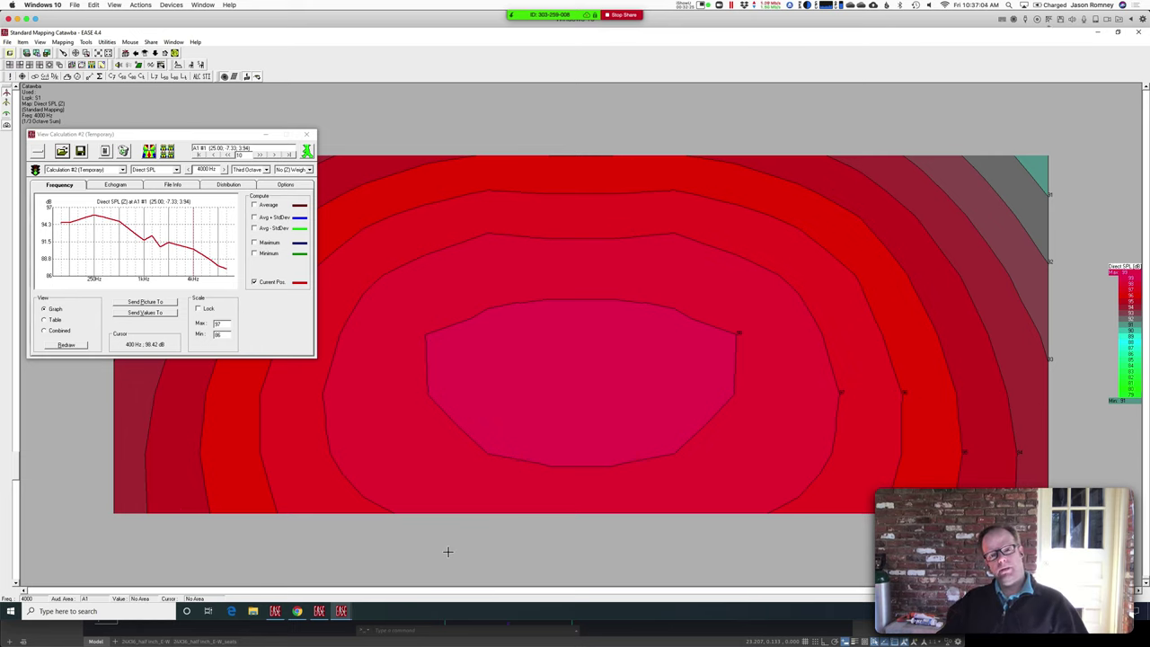
Step: Move loudspeaker S1 to y = 15 ft and apply the new position
{"action": "left_click", "coordinate": [320, 611]}
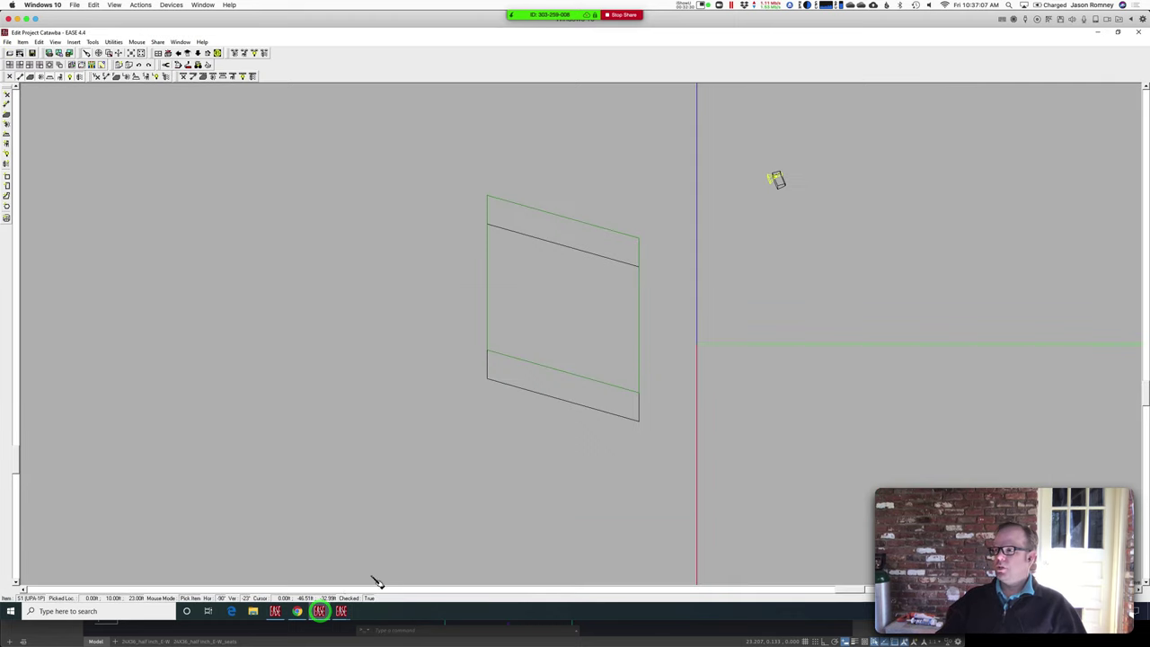
{"action": "right_click", "coordinate": [777, 179]}
{"action": "left_click", "coordinate": [804, 369]}
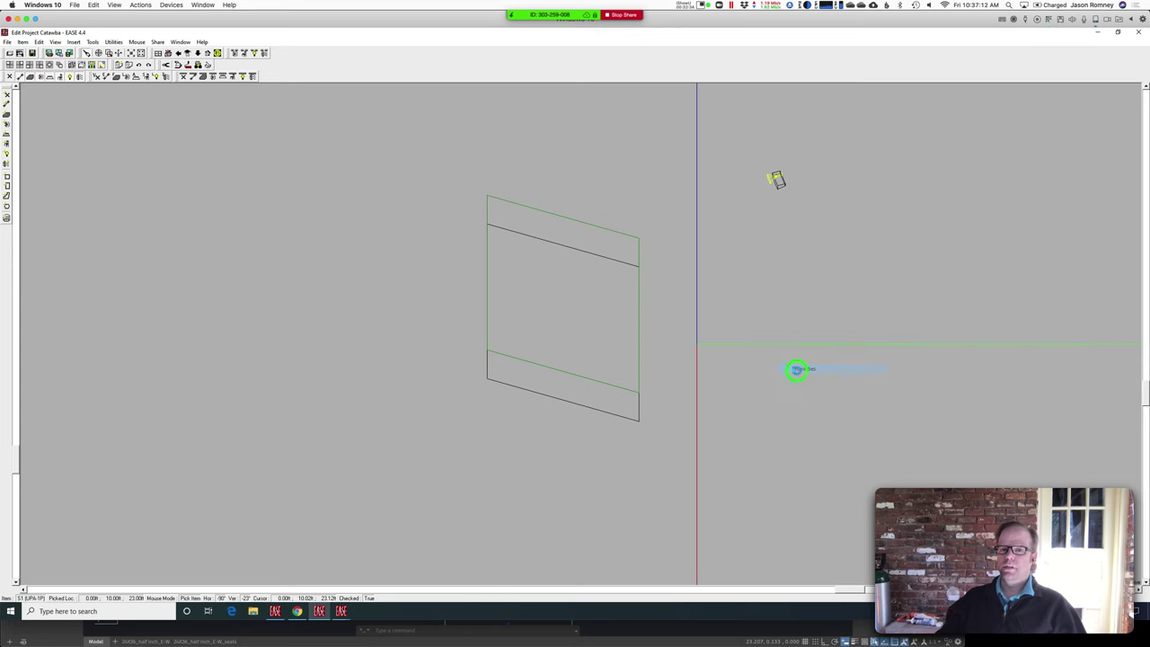
{"action": "double_click", "coordinate": [63, 201]}
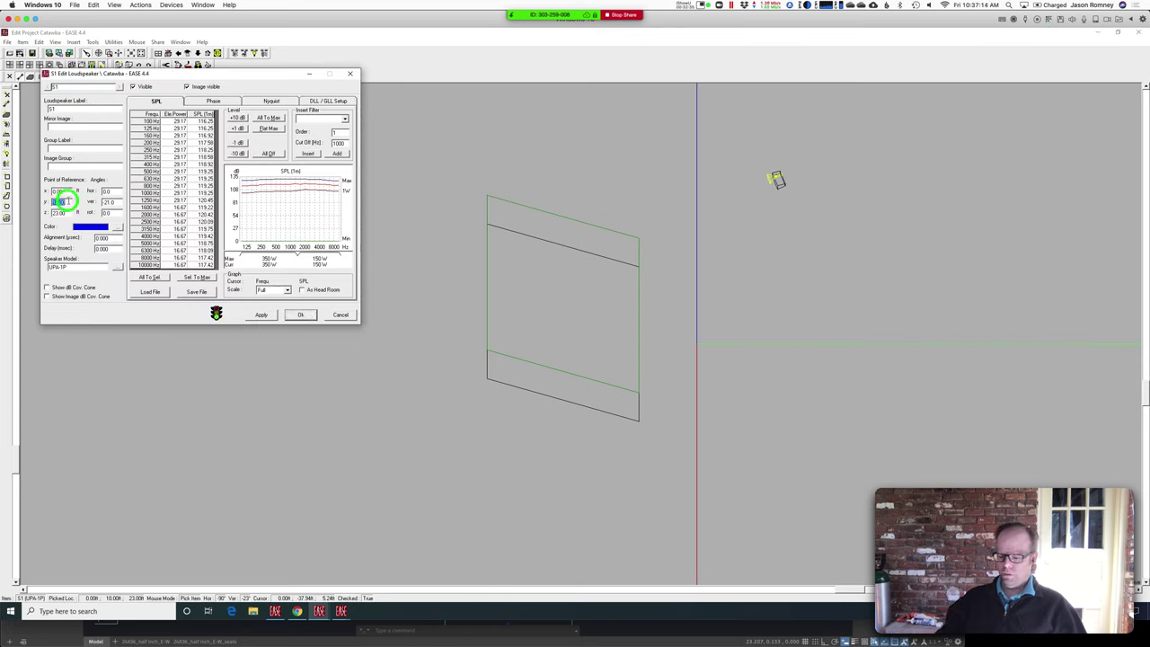
{"action": "type", "text": "15"}
{"action": "left_click", "coordinate": [64, 213]}
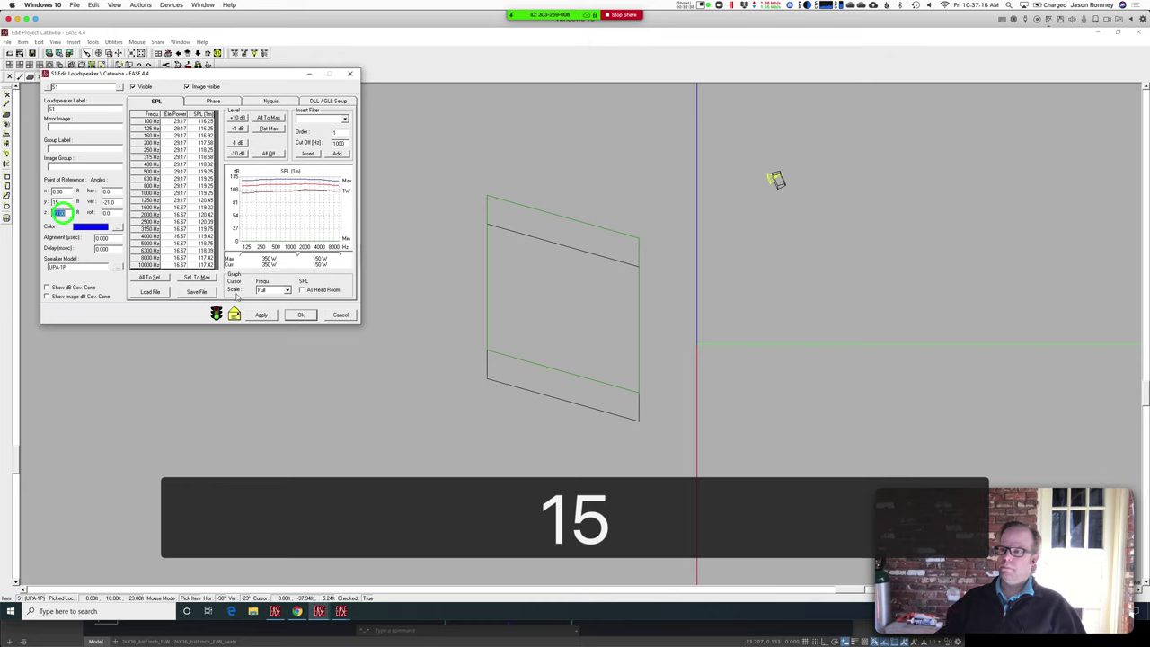
{"action": "left_click", "coordinate": [259, 314]}
{"action": "left_click", "coordinate": [297, 315]}
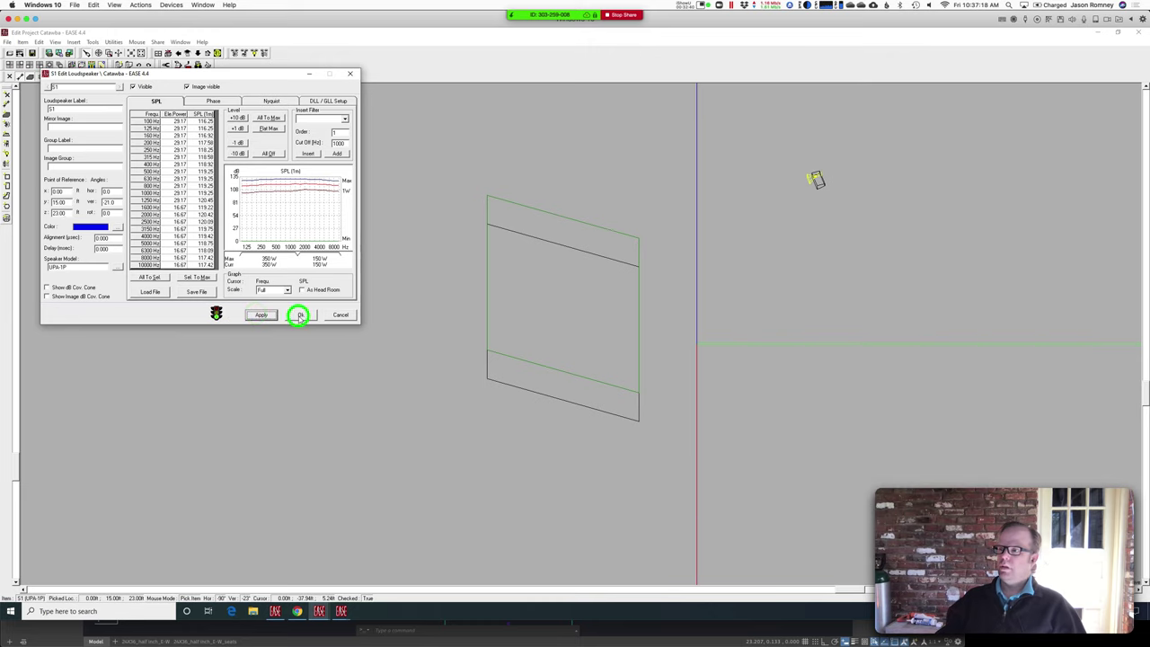
Step: Re-aim S1 to -19° vertical, then return to the Standard Mapping window
{"action": "right_click", "coordinate": [815, 178]}
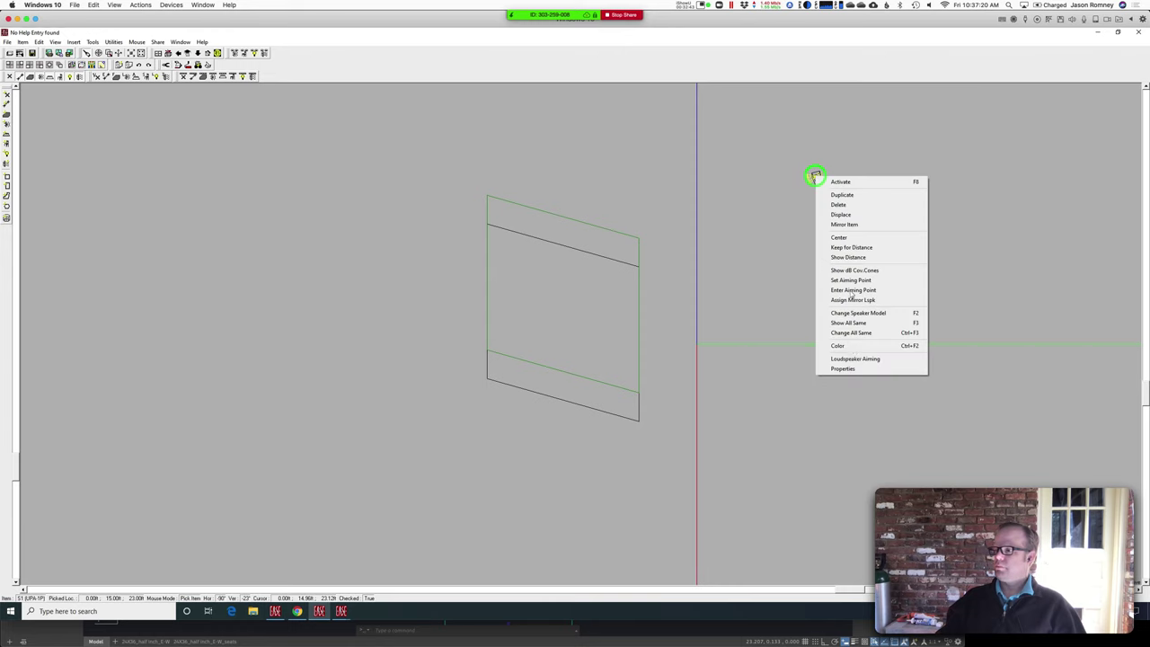
{"action": "left_click", "coordinate": [856, 359]}
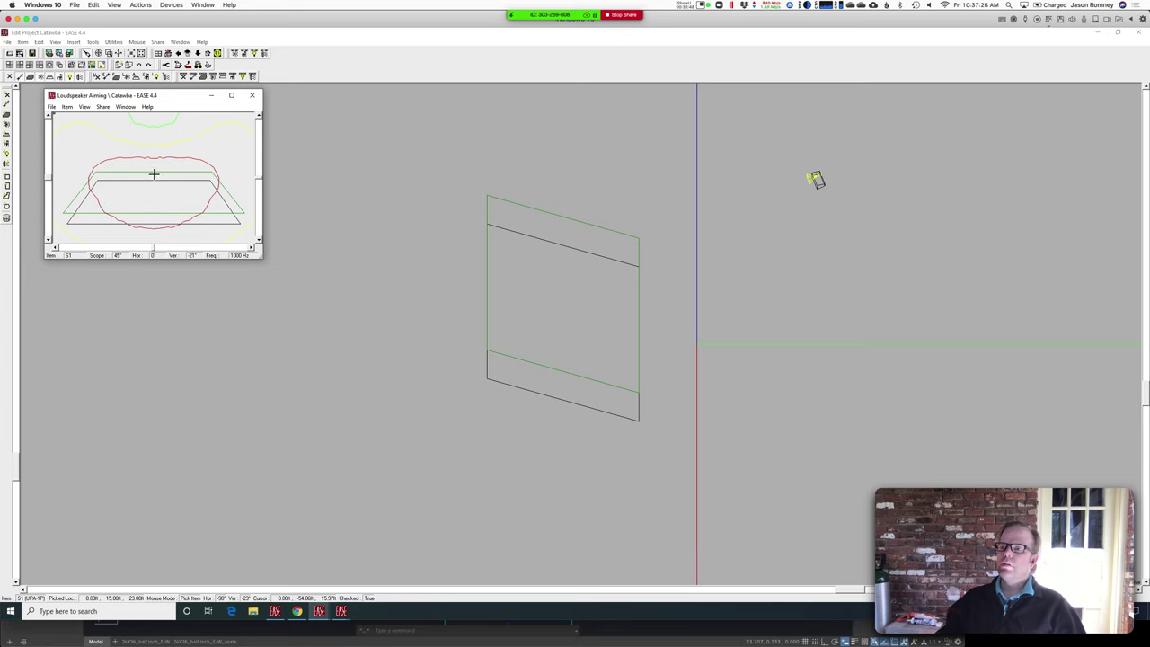
{"action": "left_click", "coordinate": [154, 173]}
{"action": "left_click", "coordinate": [252, 96]}
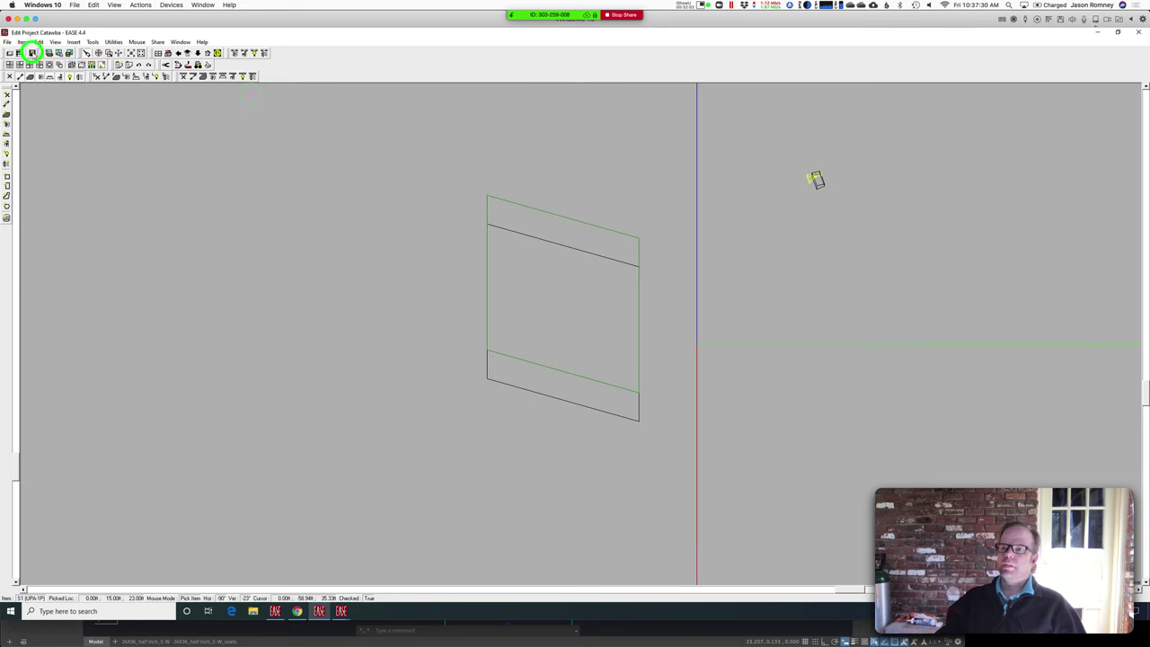
{"action": "left_click", "coordinate": [271, 618]}
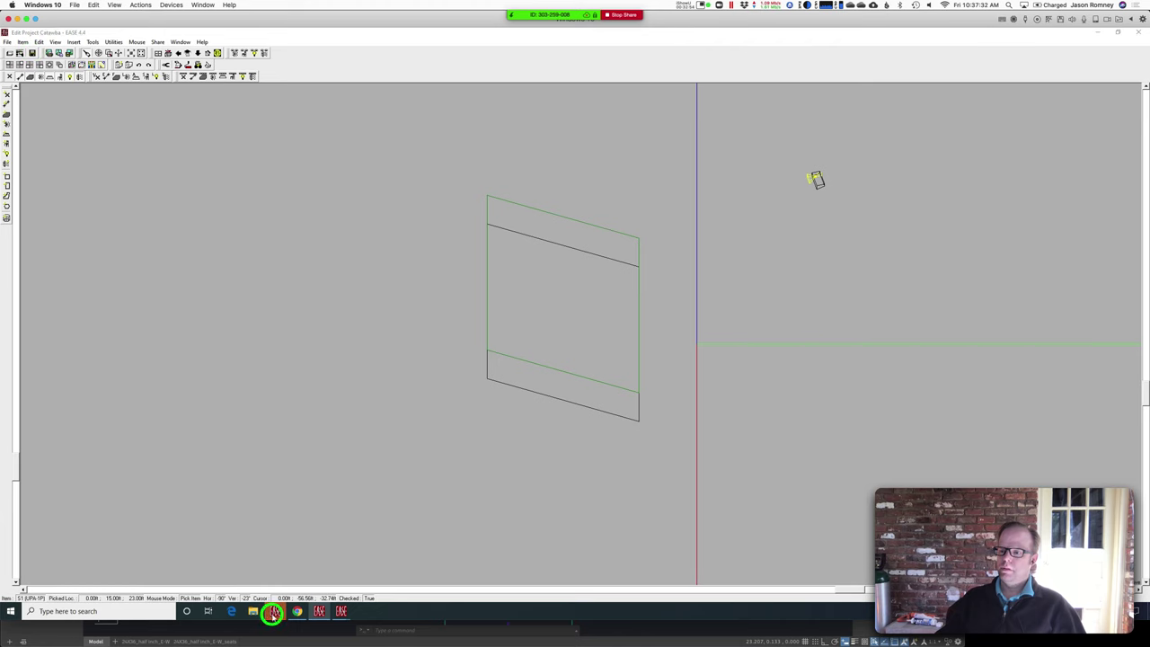
{"action": "left_click", "coordinate": [163, 67]}
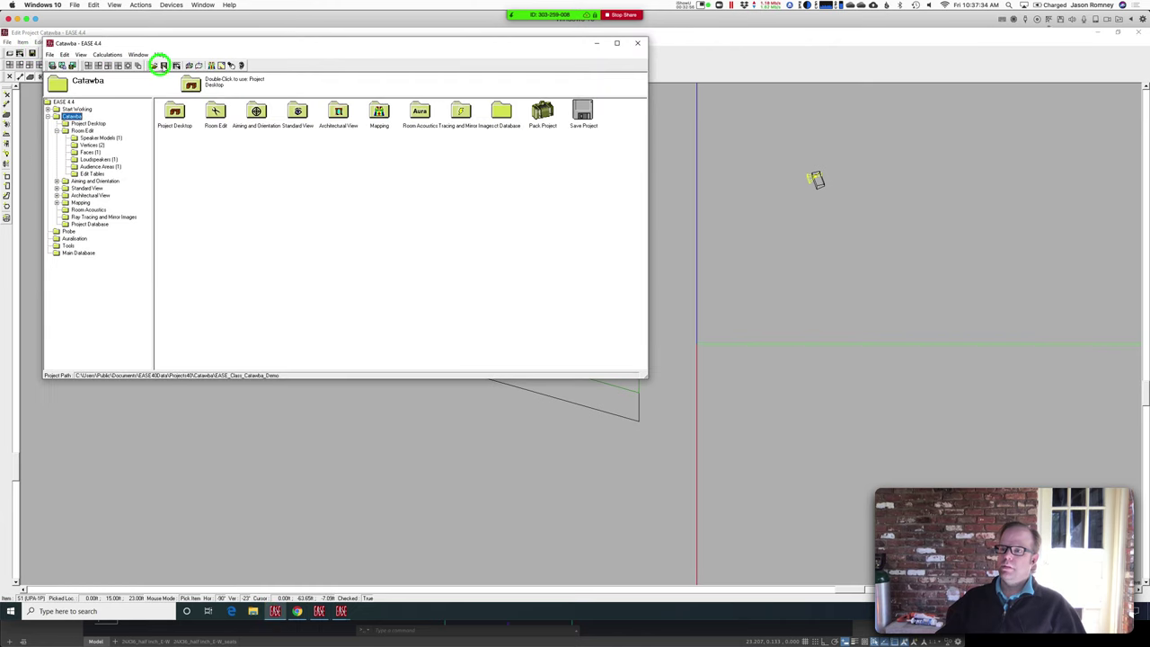
{"action": "left_click", "coordinate": [341, 613]}
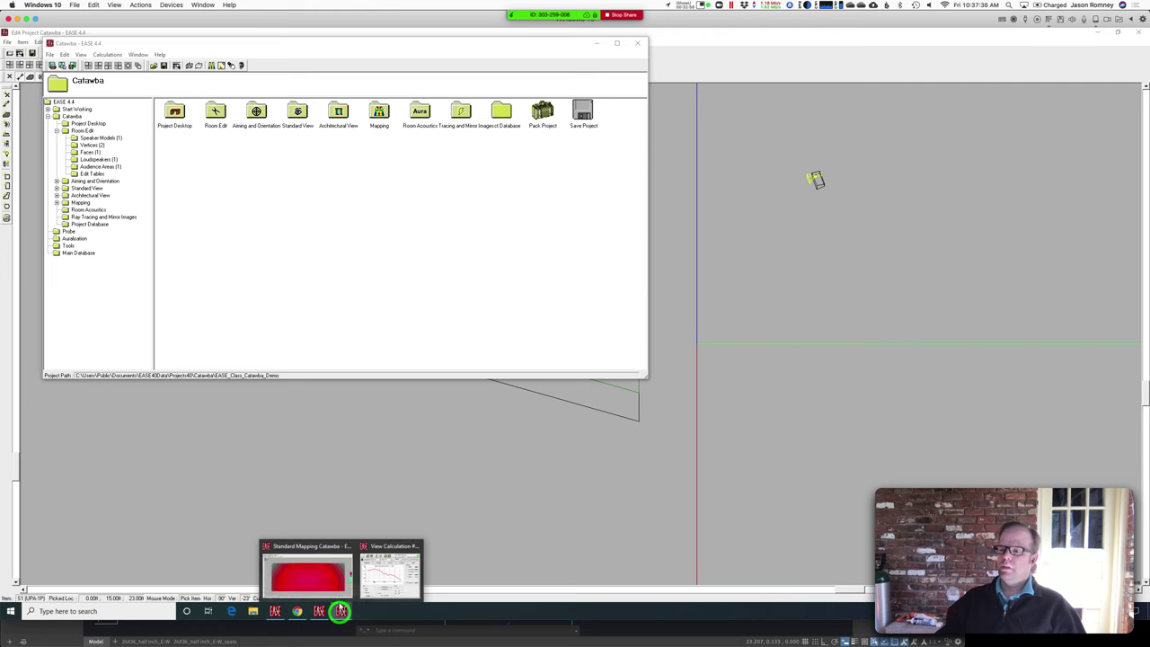
{"action": "left_click", "coordinate": [336, 579]}
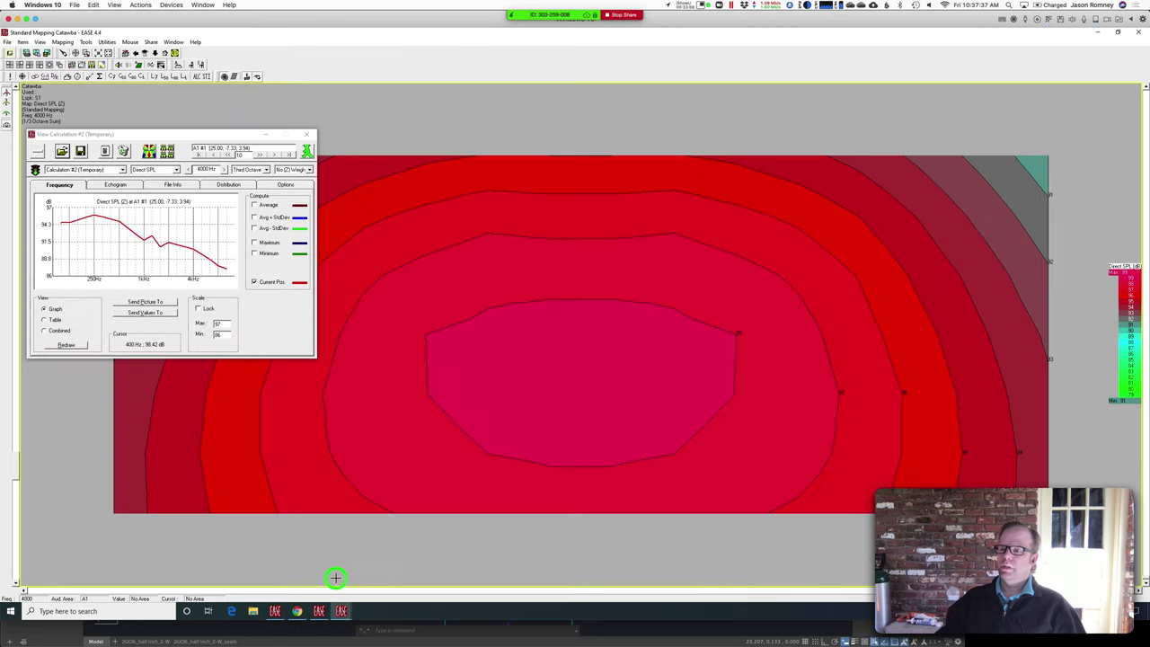
Step: Acquire project data with S1 at y = 15 ft and compute Calculation #3
{"action": "left_click", "coordinate": [7, 43]}
{"action": "left_click", "coordinate": [8, 52]}
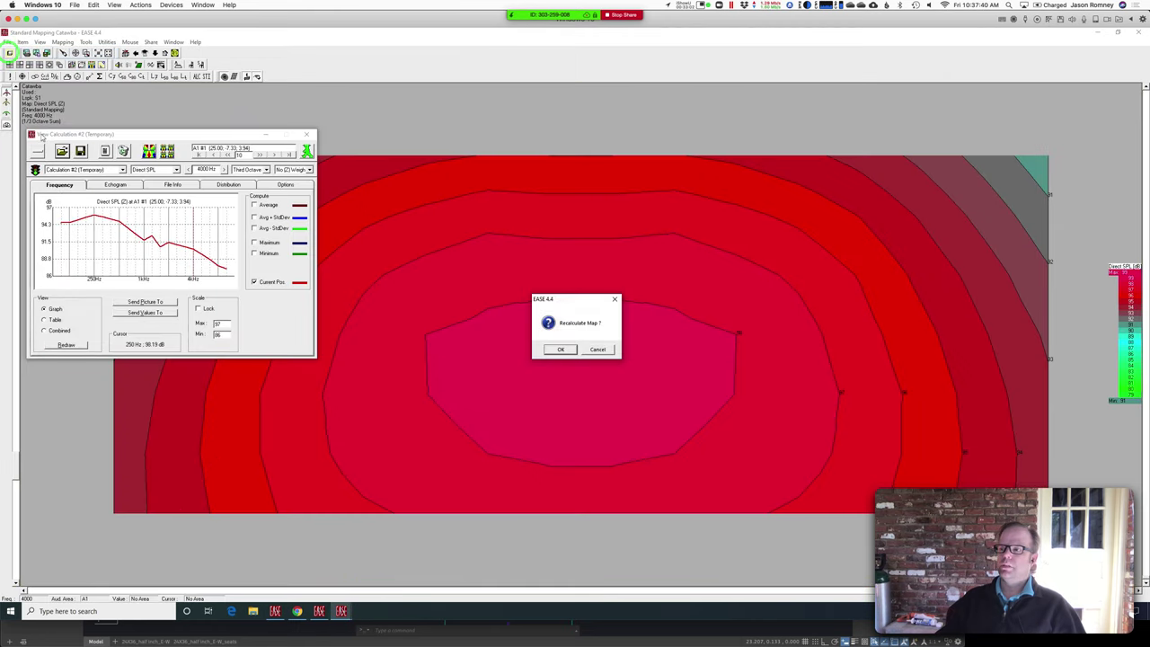
{"action": "left_click", "coordinate": [559, 348]}
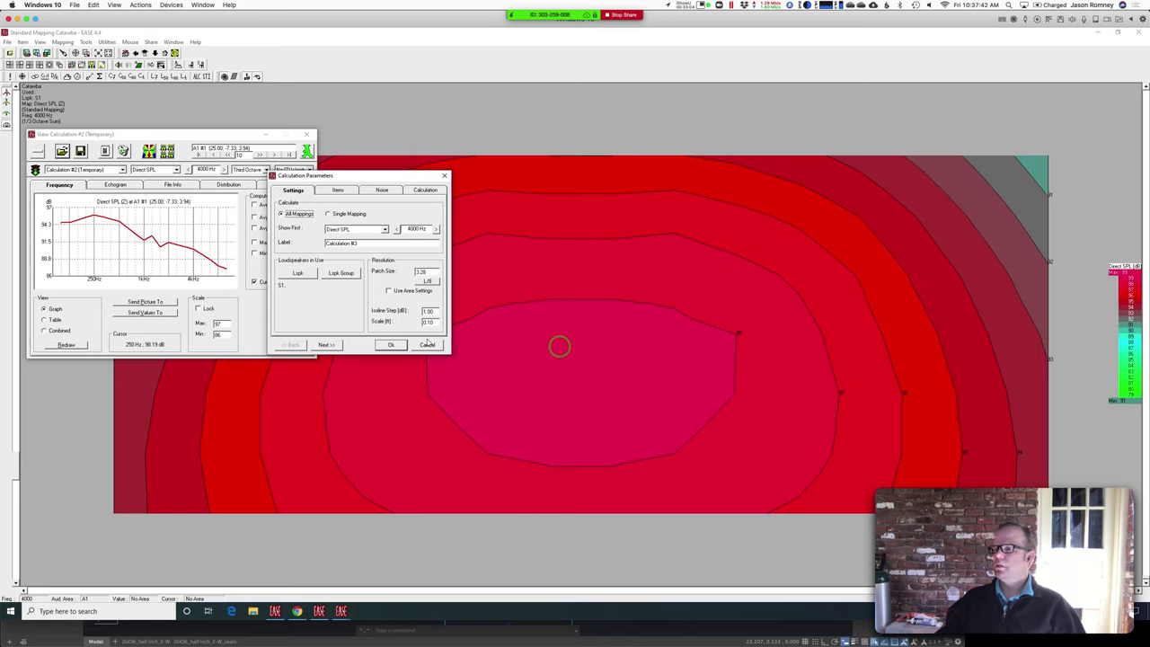
{"action": "left_click", "coordinate": [395, 344]}
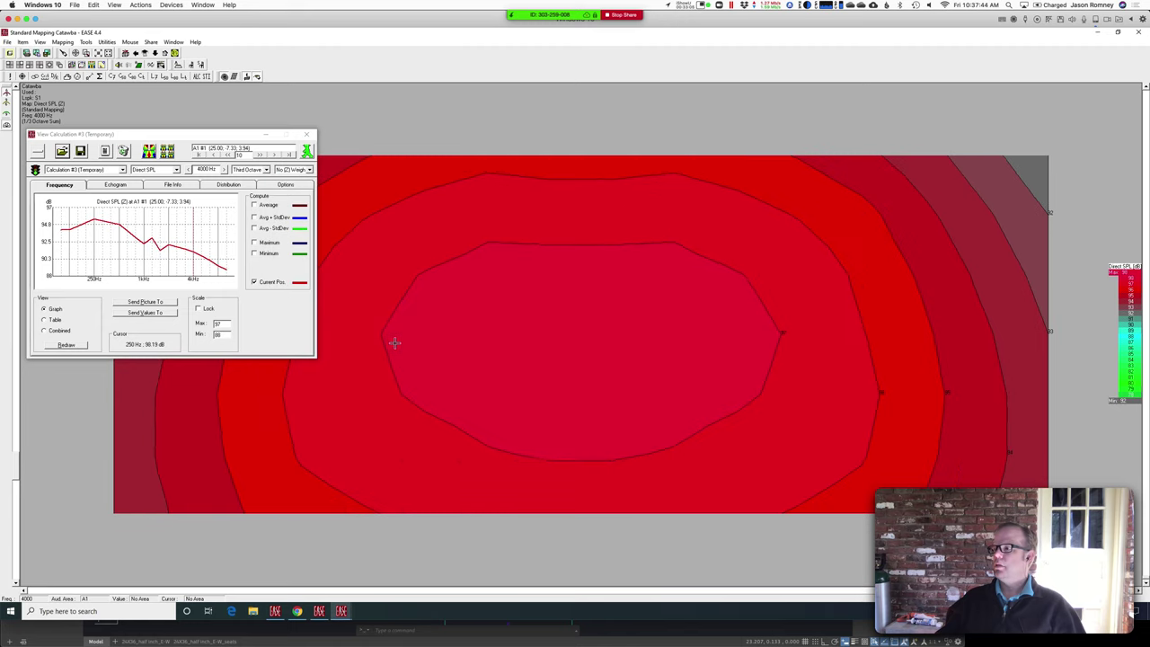
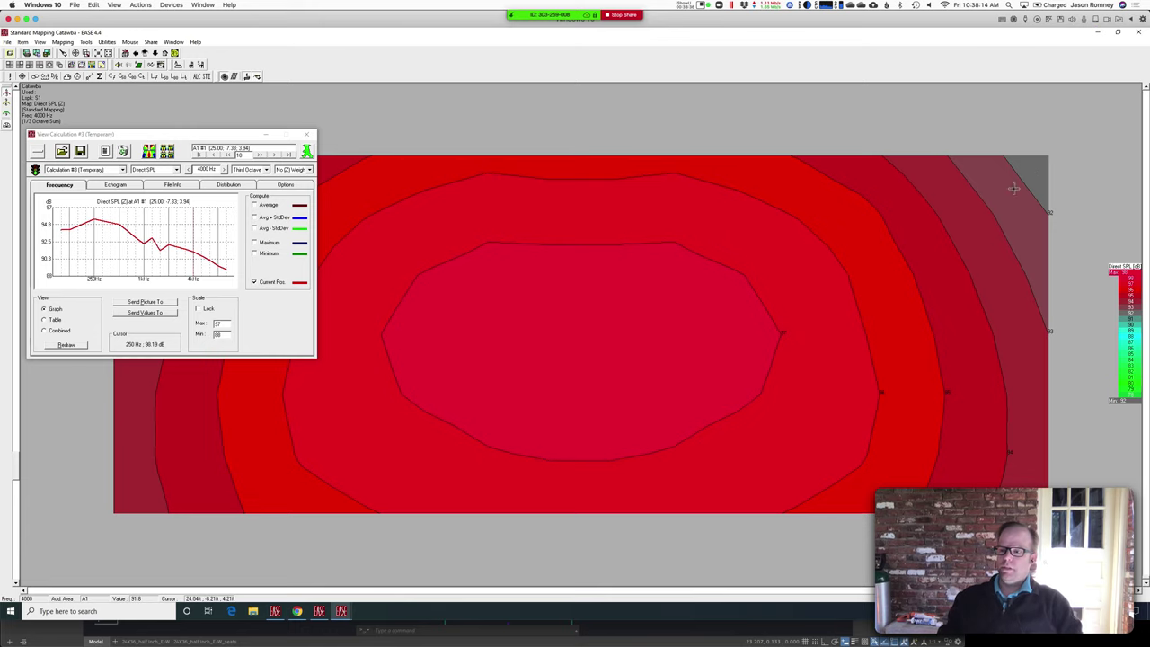
Step: Return to the coverage map window and zoom out so the whole 4000 Hz map shows smaller
{"action": "left_click", "coordinate": [320, 611]}
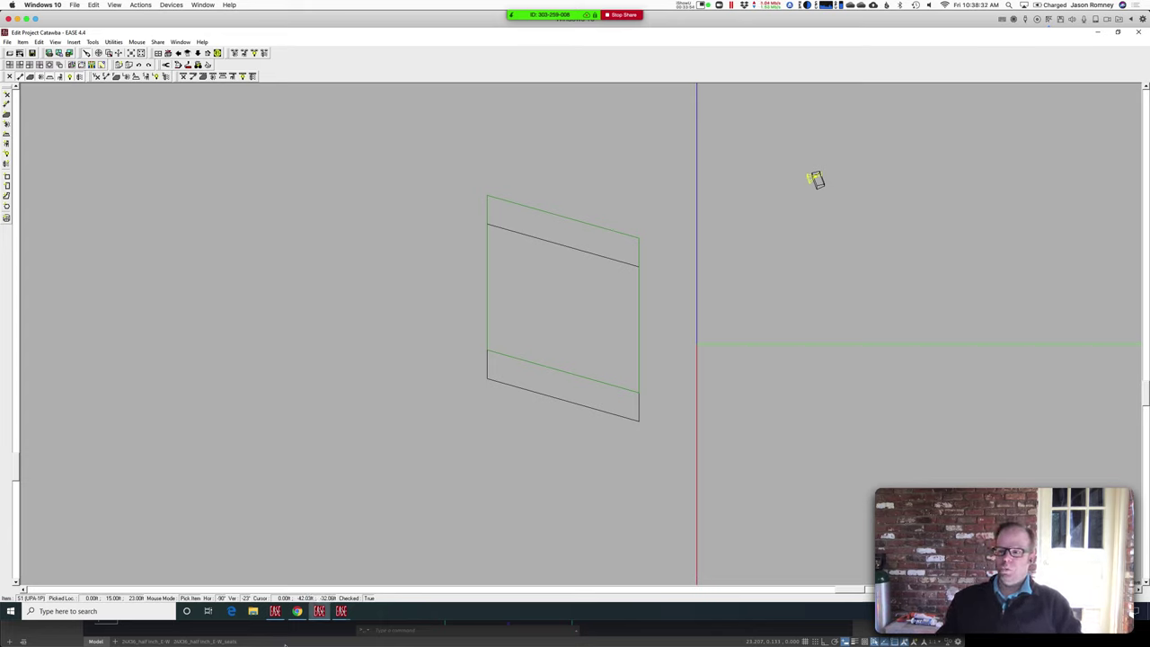
{"action": "left_click", "coordinate": [340, 612]}
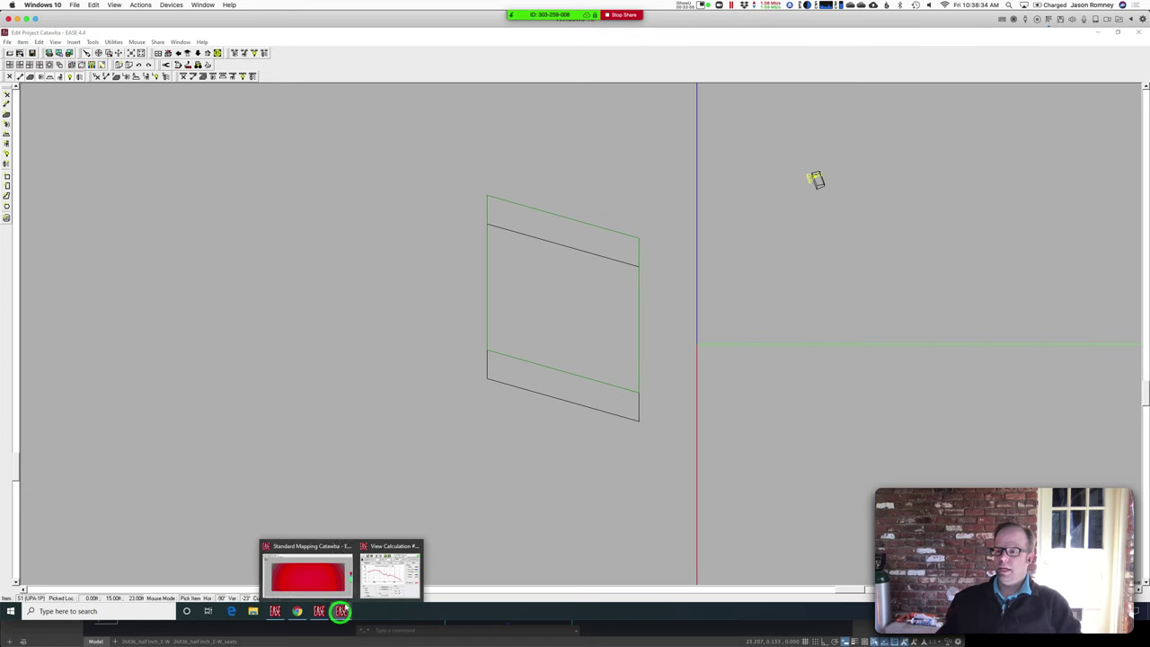
{"action": "left_click", "coordinate": [329, 581]}
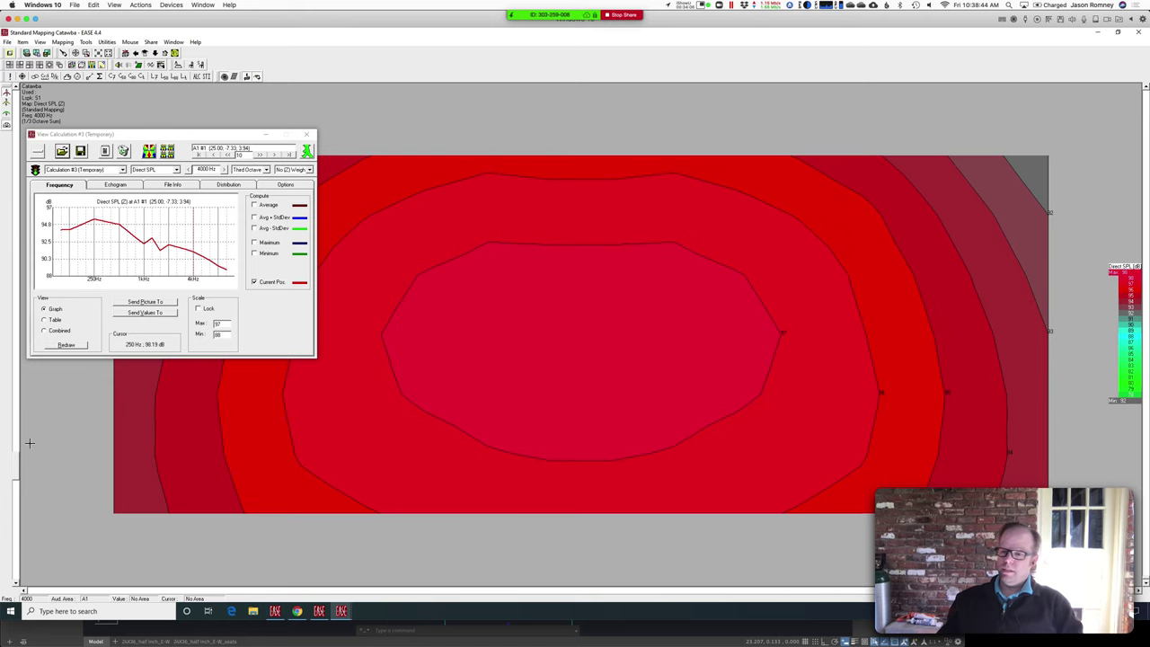
{"action": "scroll", "coordinate": [13, 467], "scroll_direction": "down", "scroll_amount": 5}
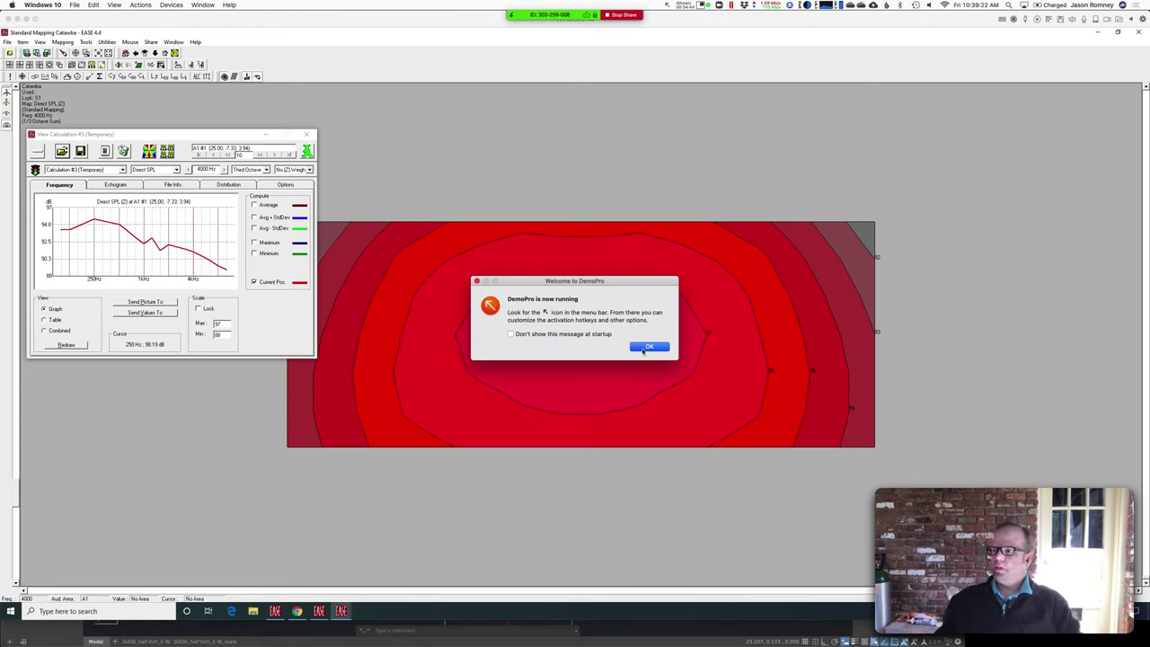
Step: Dismiss the DemoPro welcome, check HuionTablet's Work Area display mapping, and close the tablet settings
{"action": "left_click", "coordinate": [642, 349]}
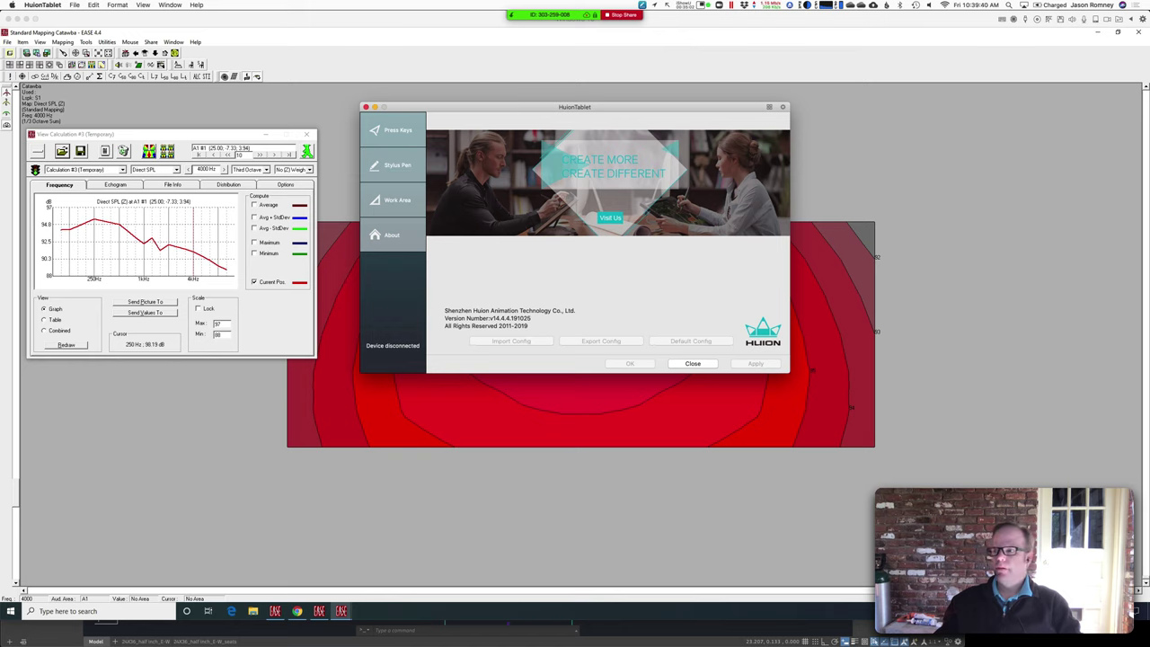
{"action": "left_click", "coordinate": [397, 202]}
{"action": "left_click", "coordinate": [617, 206]}
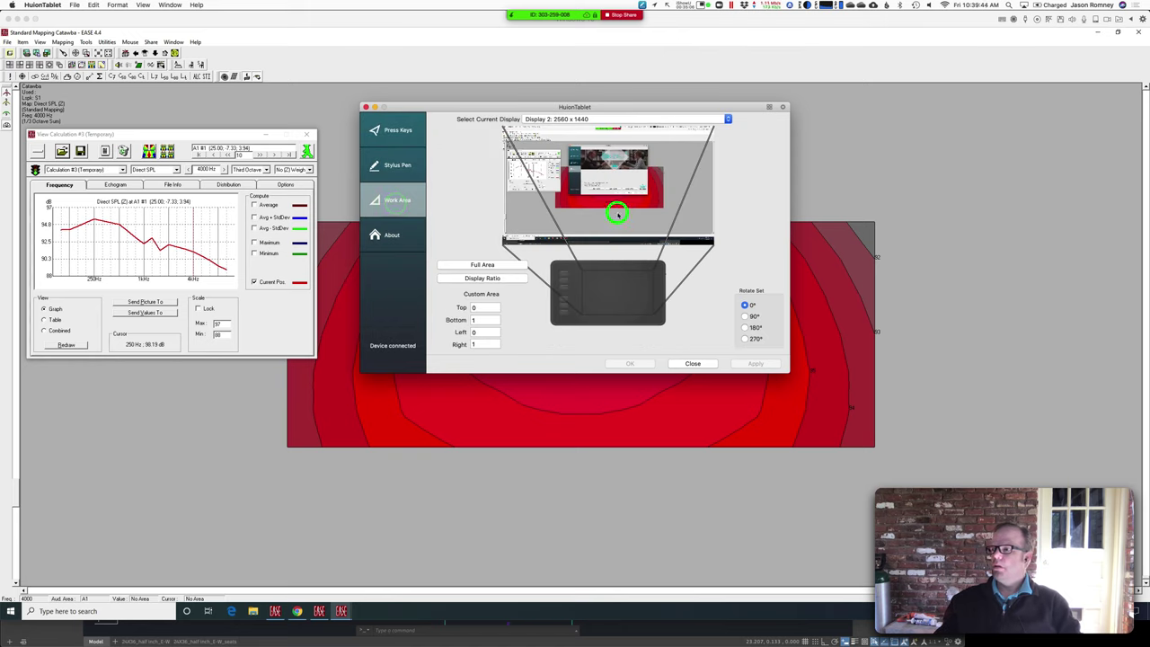
{"action": "left_click", "coordinate": [693, 363]}
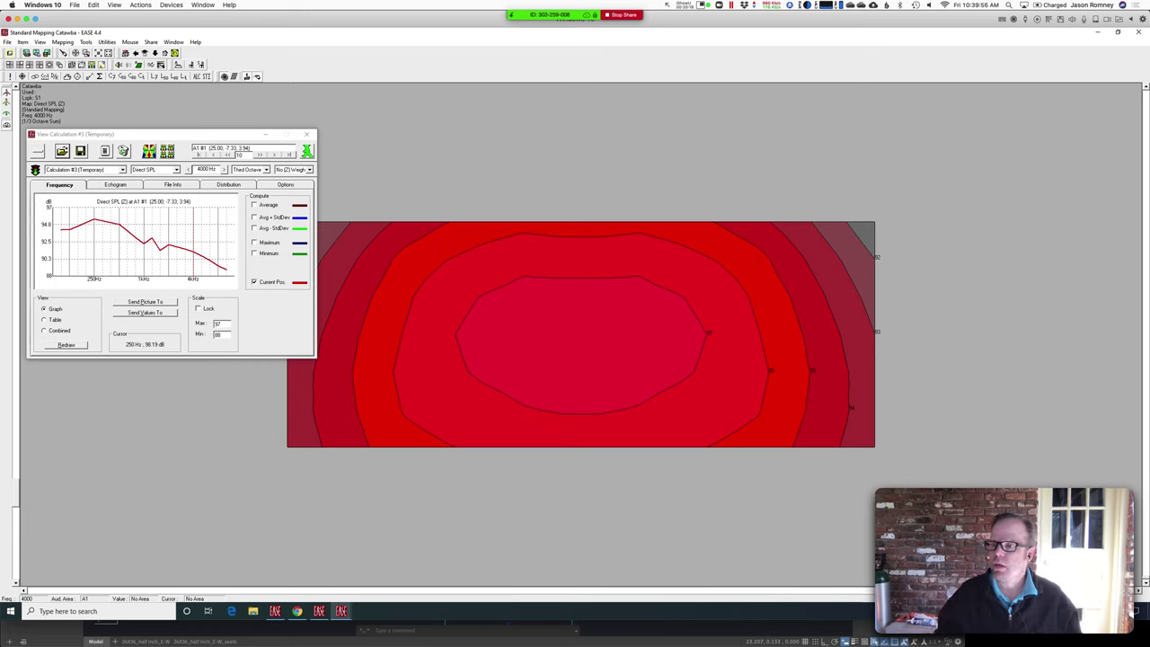
{"action": "key", "text": "ctrl+s"}
{"action": "key", "text": "ctrl+s"}
{"action": "key", "text": "ctrl+s"}
{"action": "key", "text": "ctrl+s"}
{"action": "key", "text": "ctrl+s"}
{"action": "key", "text": "ctrl+s"}
{"action": "key", "text": "ctrl+s"}
{"action": "left_click", "coordinate": [459, 452]}
{"action": "key", "text": "ctrl+s"}
{"action": "key", "text": "ctrl+s"}
{"action": "mouse_move", "coordinate": [458, 452]}
{"action": "left_mouse_down"}
{"action": "mouse_move", "coordinate": [547, 484]}
{"action": "mouse_move", "coordinate": [633, 478]}
{"action": "mouse_move", "coordinate": [710, 447]}
{"action": "left_mouse_up"}
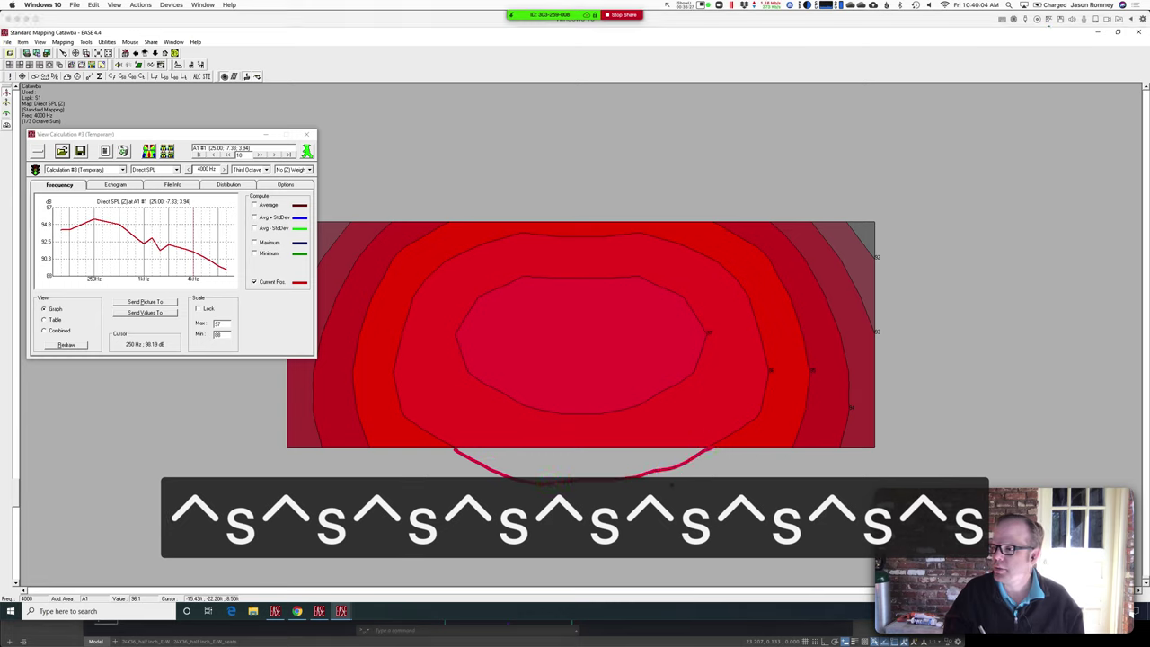
{"action": "left_click", "coordinate": [373, 456]}
{"action": "left_click_drag", "start_coordinate": [373, 455], "coordinate": [402, 473]}
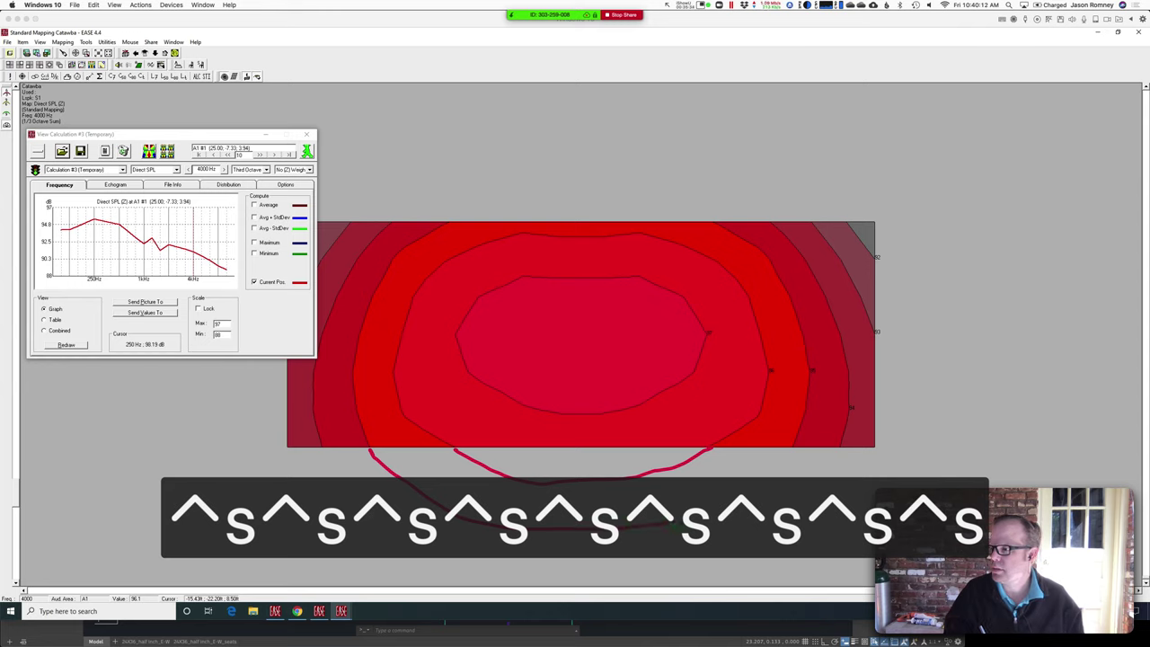
{"action": "left_click_drag", "start_coordinate": [719, 497], "coordinate": [793, 447]}
{"action": "left_click_drag", "start_coordinate": [321, 452], "coordinate": [344, 482]}
{"action": "left_click_drag", "start_coordinate": [386, 530], "coordinate": [415, 533]}
{"action": "mouse_move", "coordinate": [526, 555]}
{"action": "left_mouse_down"}
{"action": "mouse_move", "coordinate": [631, 556]}
{"action": "mouse_move", "coordinate": [720, 537]}
{"action": "left_mouse_up"}
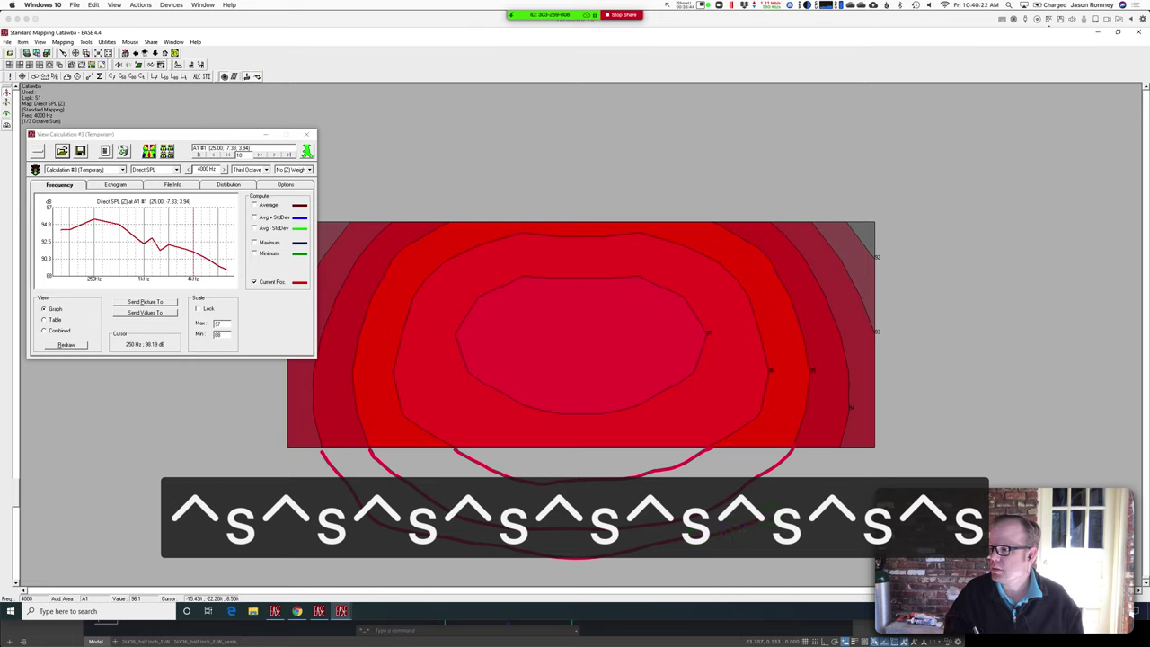
{"action": "left_click_drag", "start_coordinate": [820, 479], "coordinate": [848, 444]}
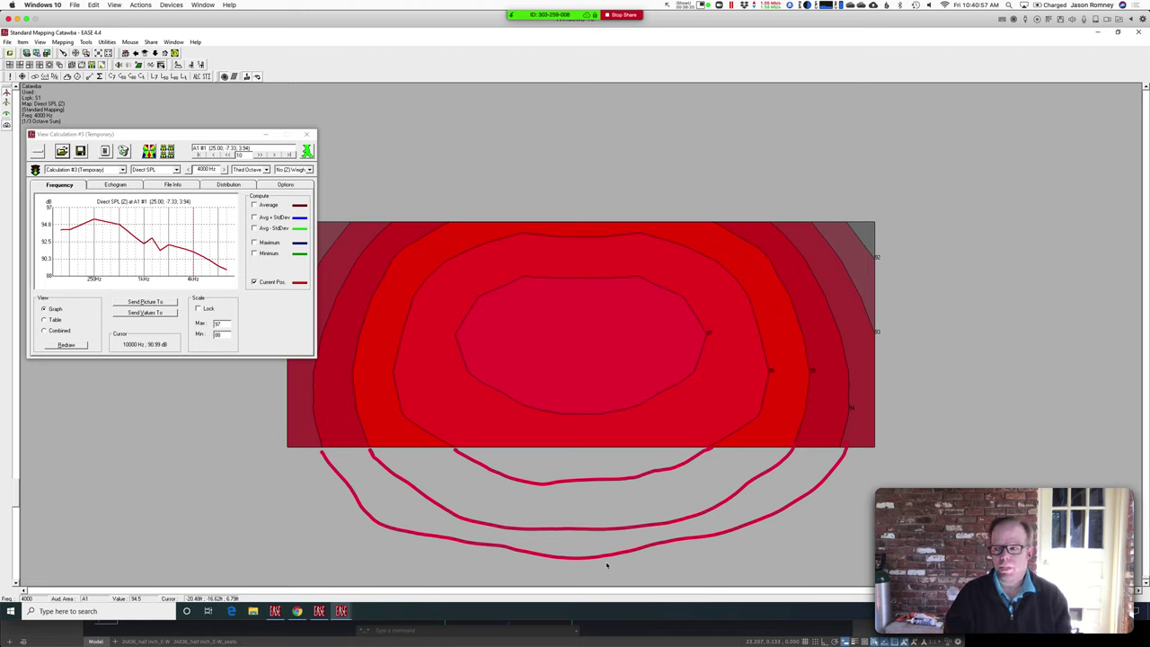
{"action": "key", "text": "ctrl+x"}
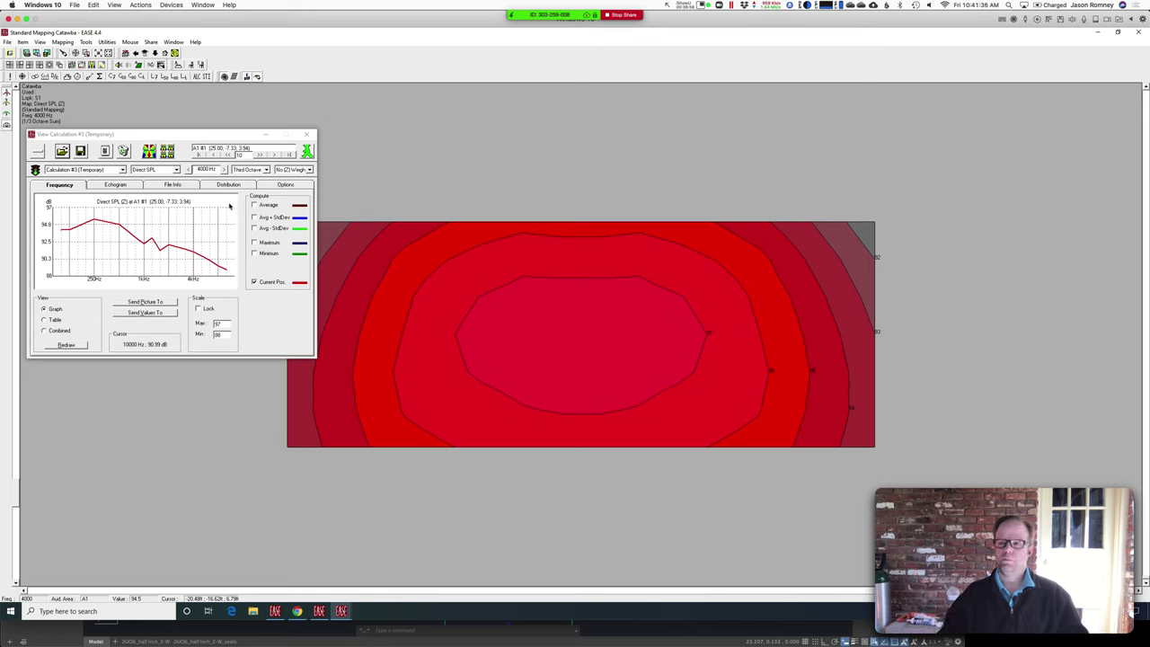
Step: Set the mapping frequency to 2000 Hz and recalculate the map
{"action": "left_click", "coordinate": [205, 170]}
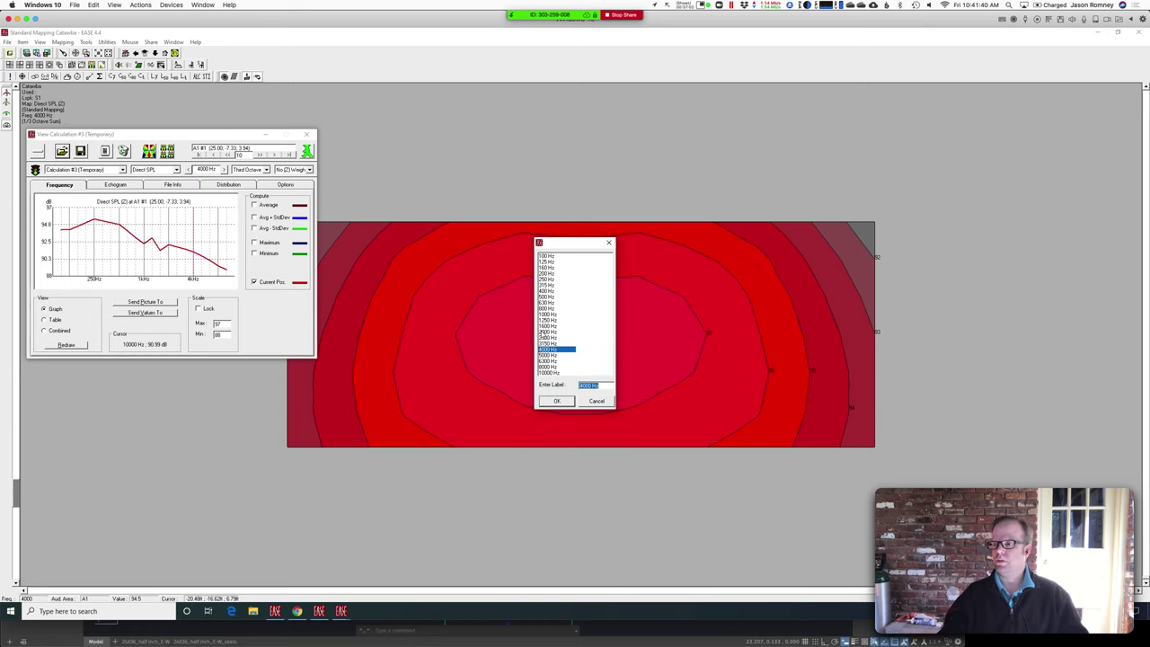
{"action": "left_click", "coordinate": [546, 332]}
{"action": "left_click", "coordinate": [552, 401]}
{"action": "left_click", "coordinate": [148, 151]}
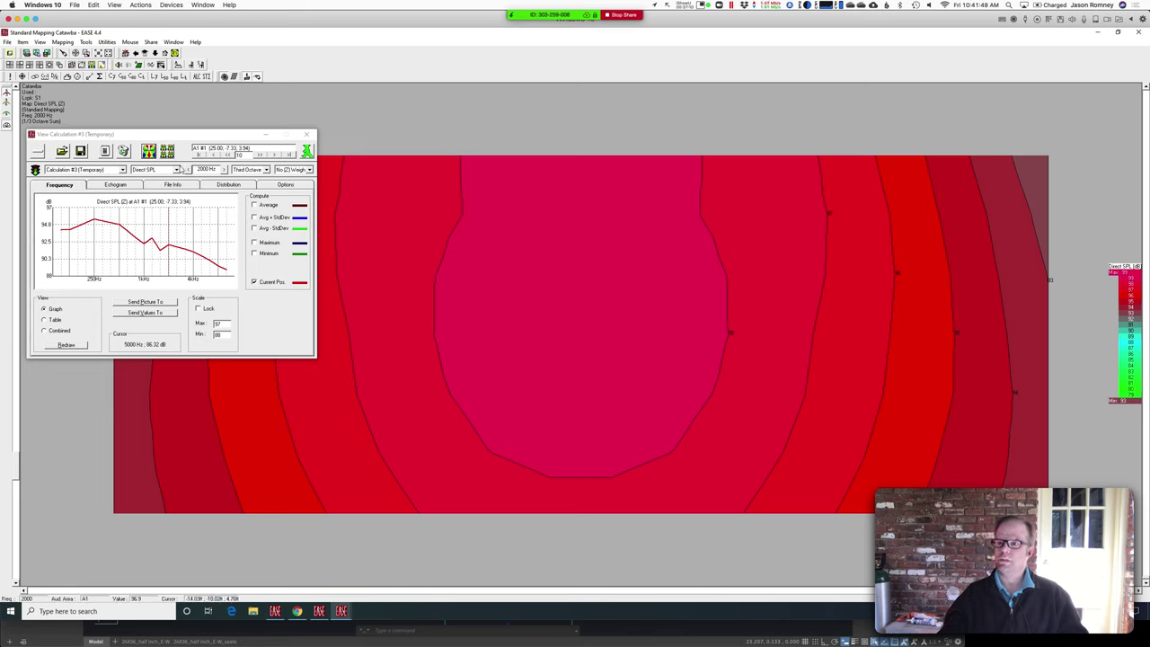
Step: Step the mapping frequency down to 1000 Hz, then 500 Hz, and recalculate
{"action": "left_click", "coordinate": [207, 170]}
{"action": "double_click", "coordinate": [206, 170]}
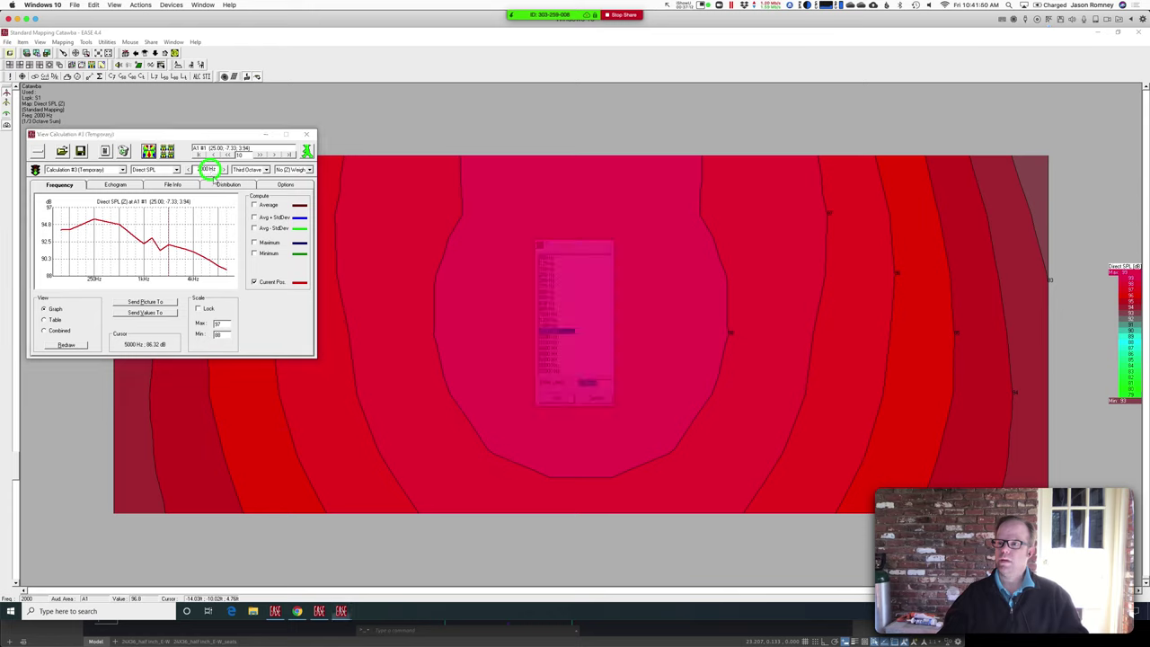
{"action": "left_click", "coordinate": [546, 314]}
{"action": "left_click", "coordinate": [556, 400]}
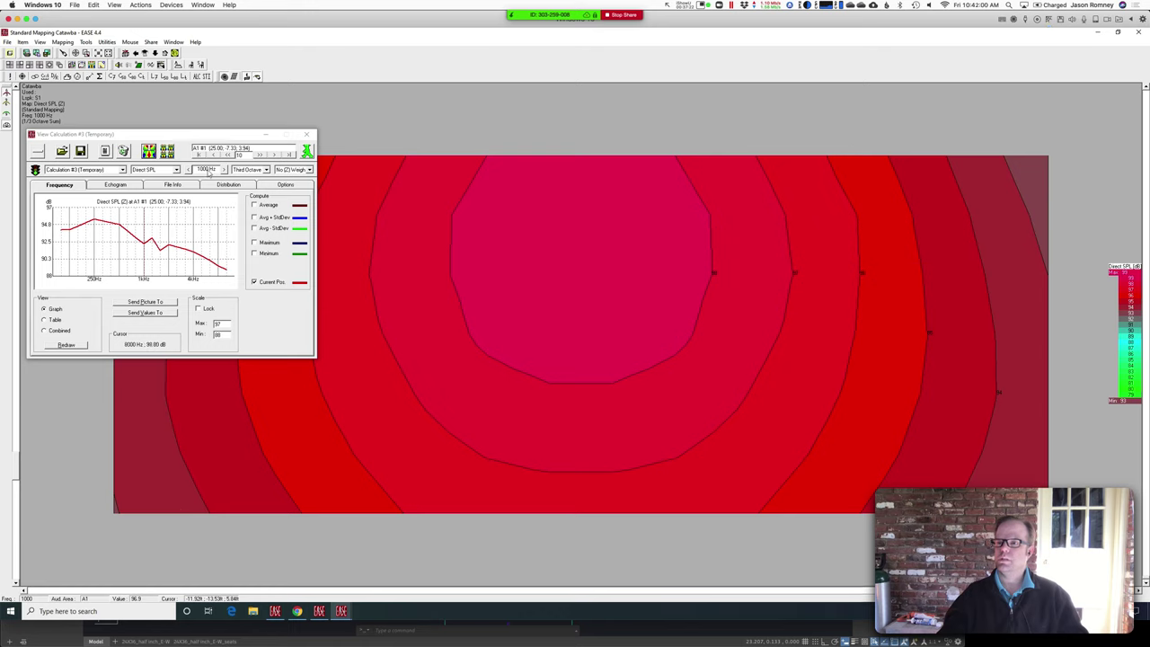
{"action": "double_click", "coordinate": [208, 170]}
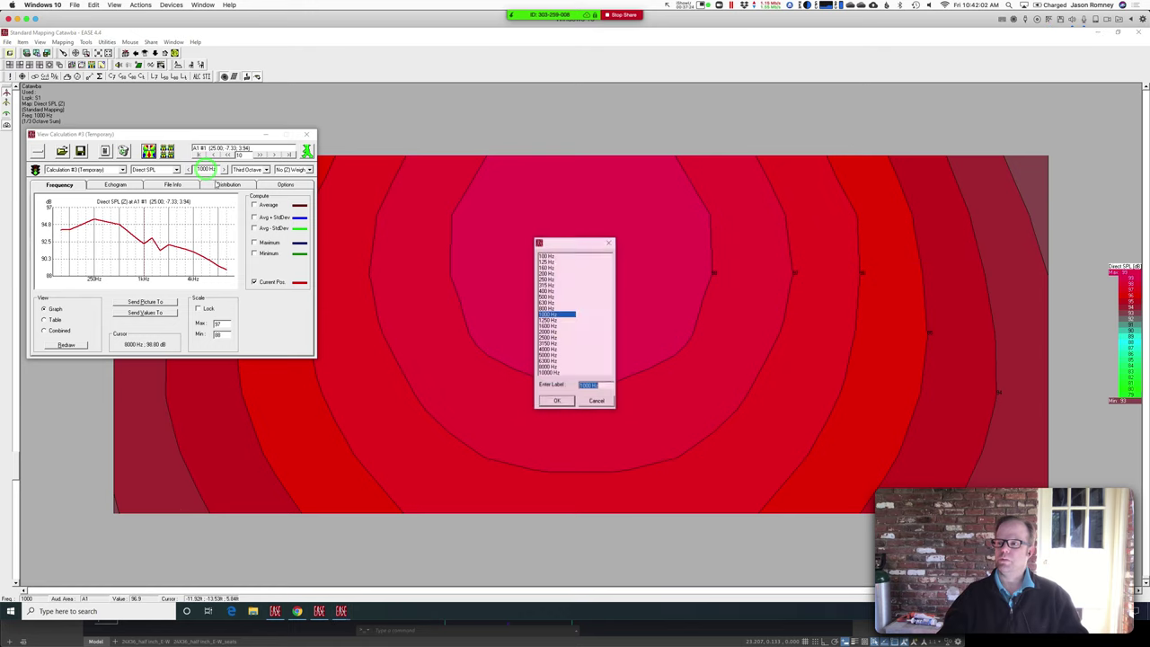
{"action": "left_click", "coordinate": [546, 296]}
{"action": "left_click", "coordinate": [561, 400]}
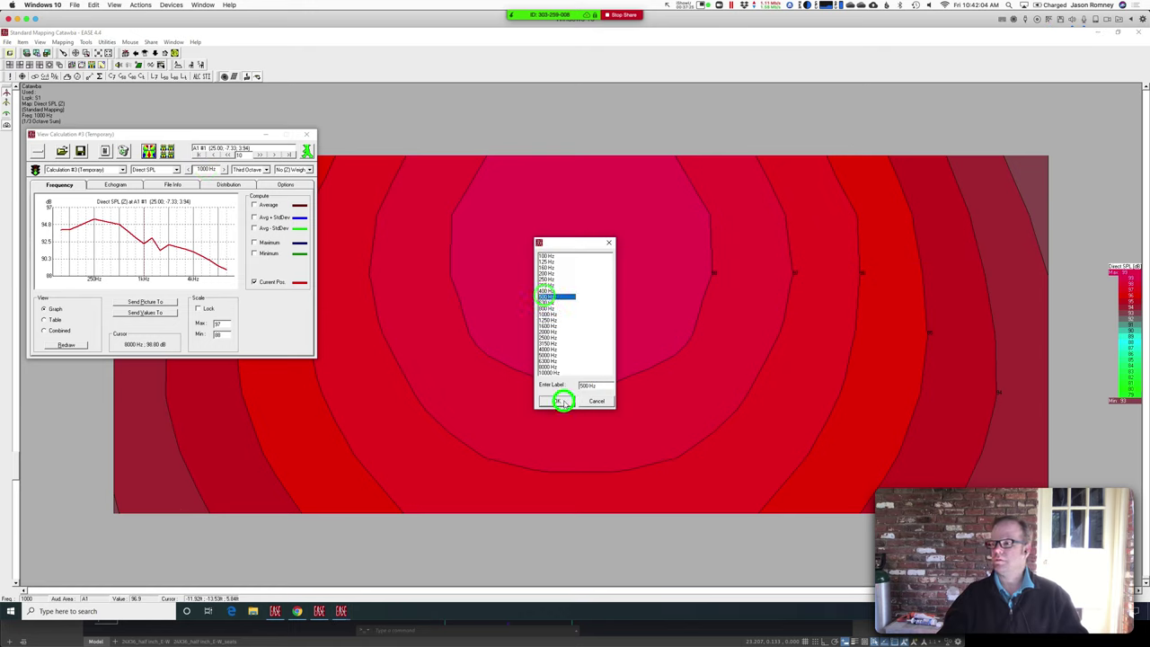
{"action": "left_click", "coordinate": [147, 150]}
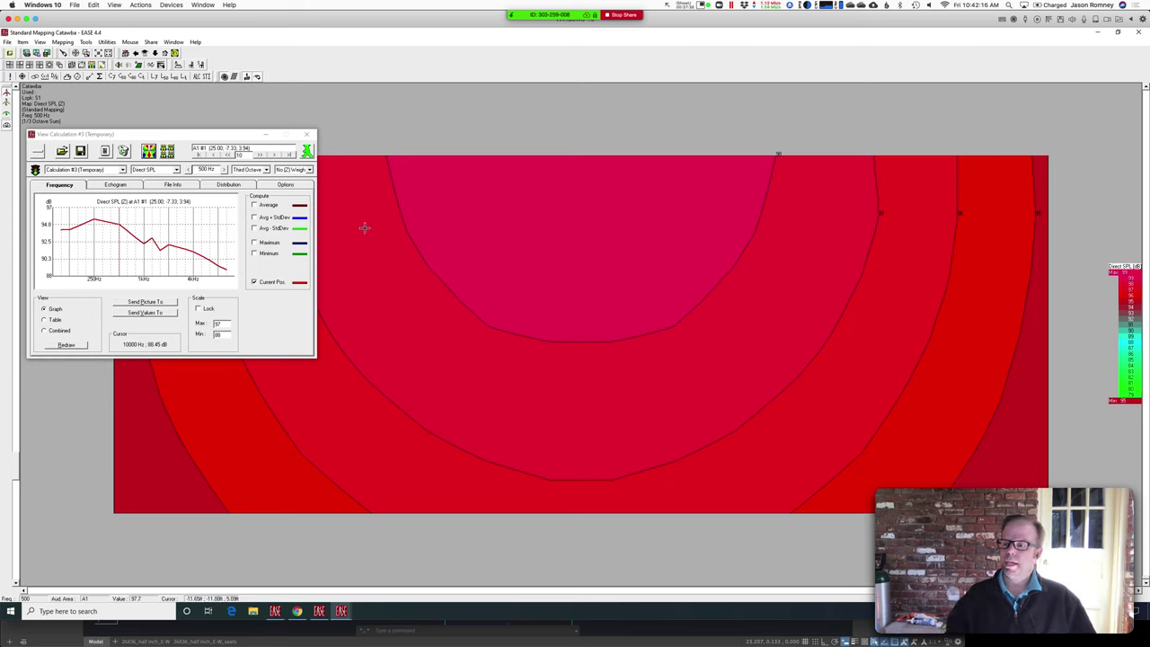
Step: Bring focus back to the 500 Hz coverage map window
{"action": "left_click", "coordinate": [341, 612]}
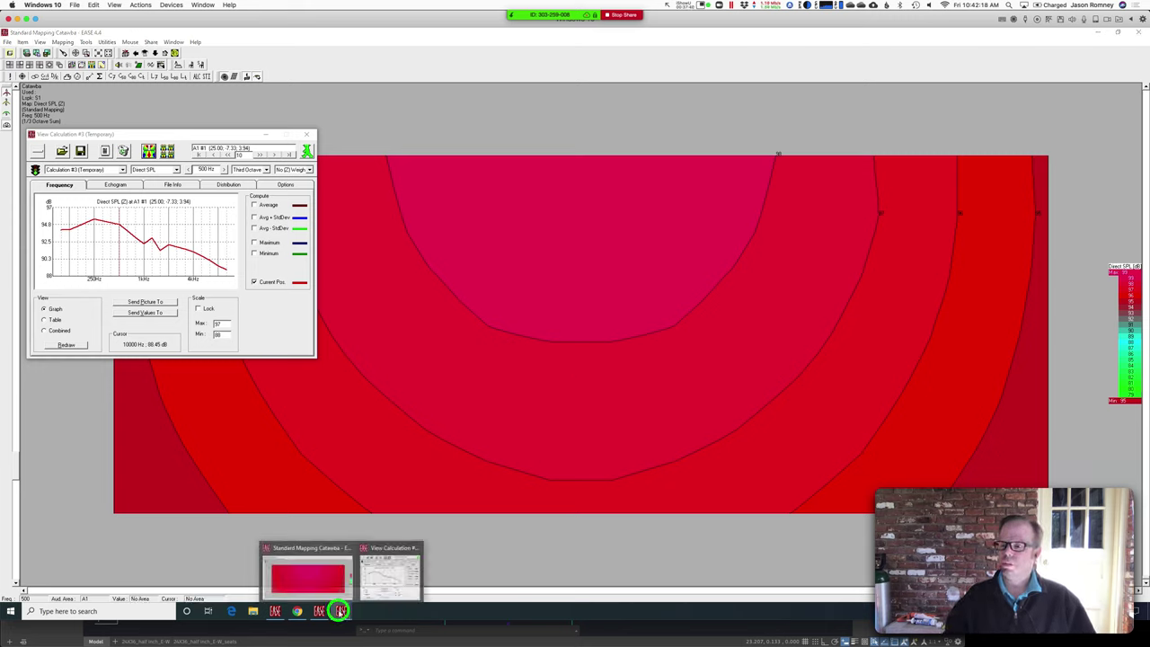
{"action": "left_click", "coordinate": [339, 612]}
{"action": "mouse_move", "coordinate": [340, 613]}
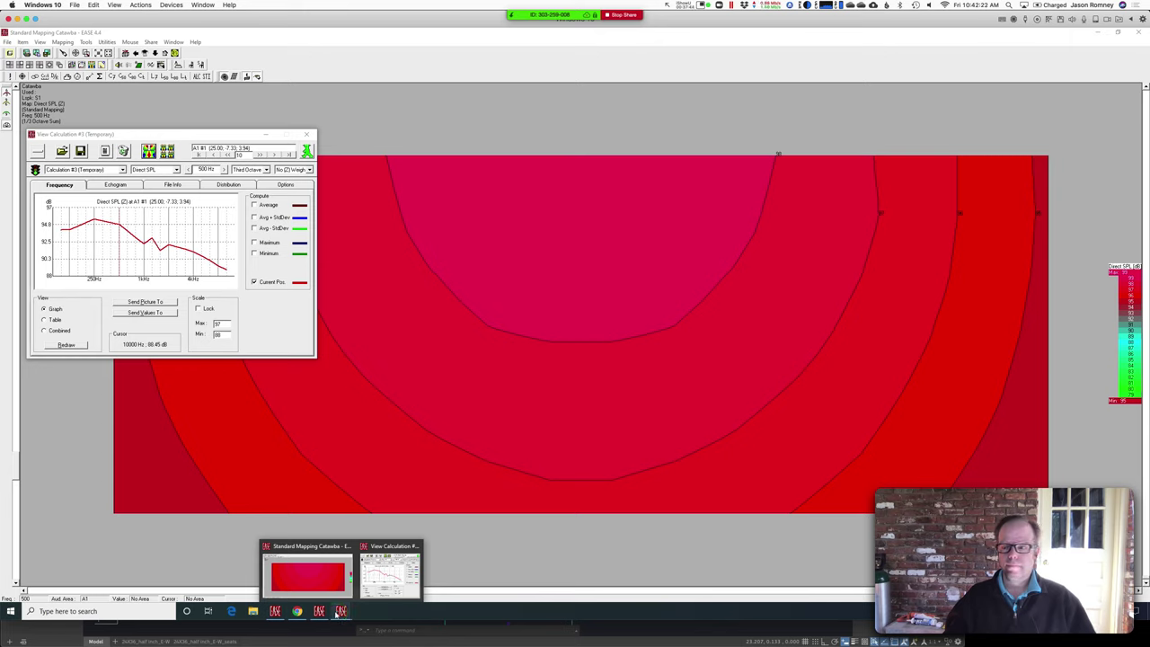
{"action": "left_click", "coordinate": [492, 546]}
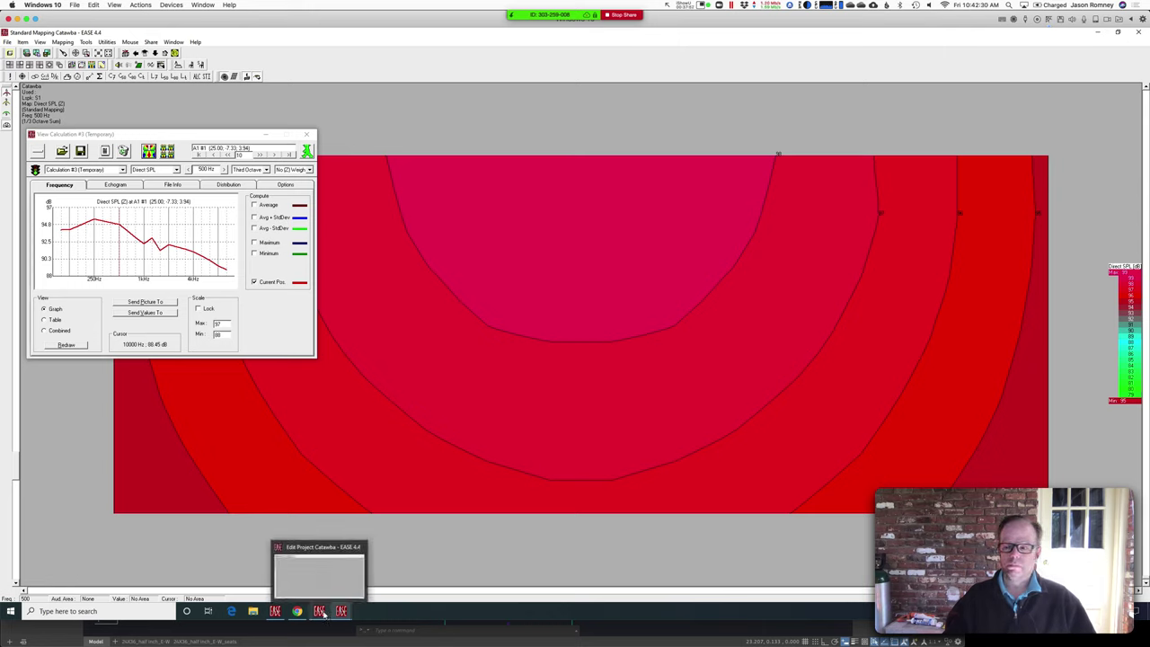
Step: Bring the Catawba coverage map and its calculation panel back to the front
{"action": "left_click", "coordinate": [275, 613]}
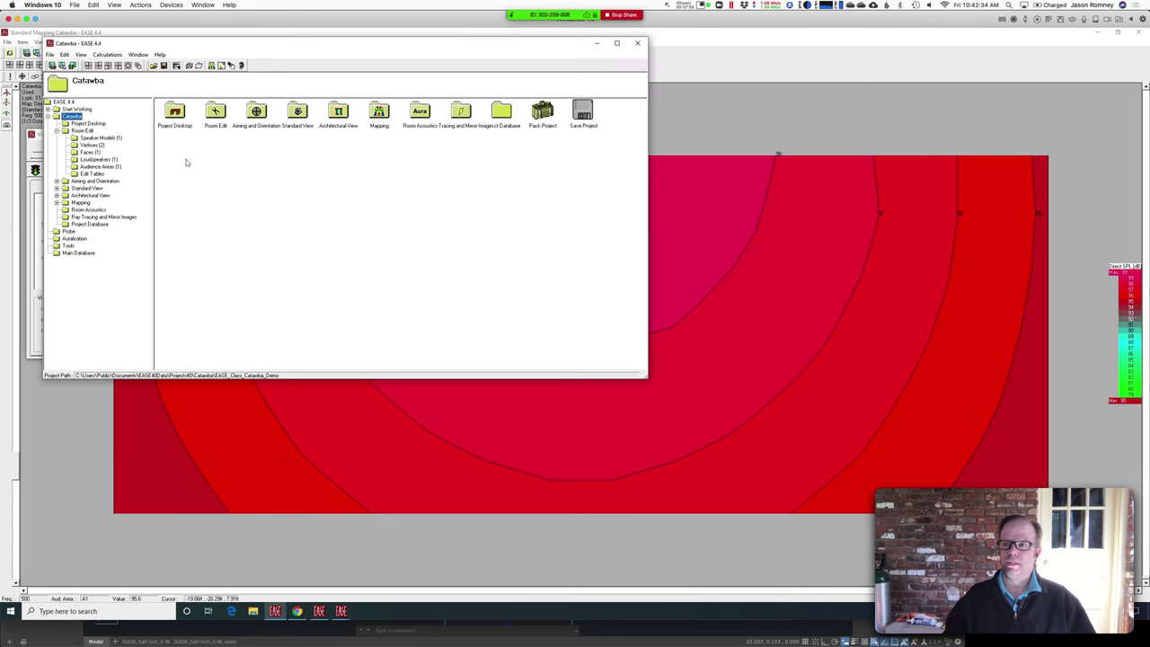
{"action": "left_click", "coordinate": [663, 115]}
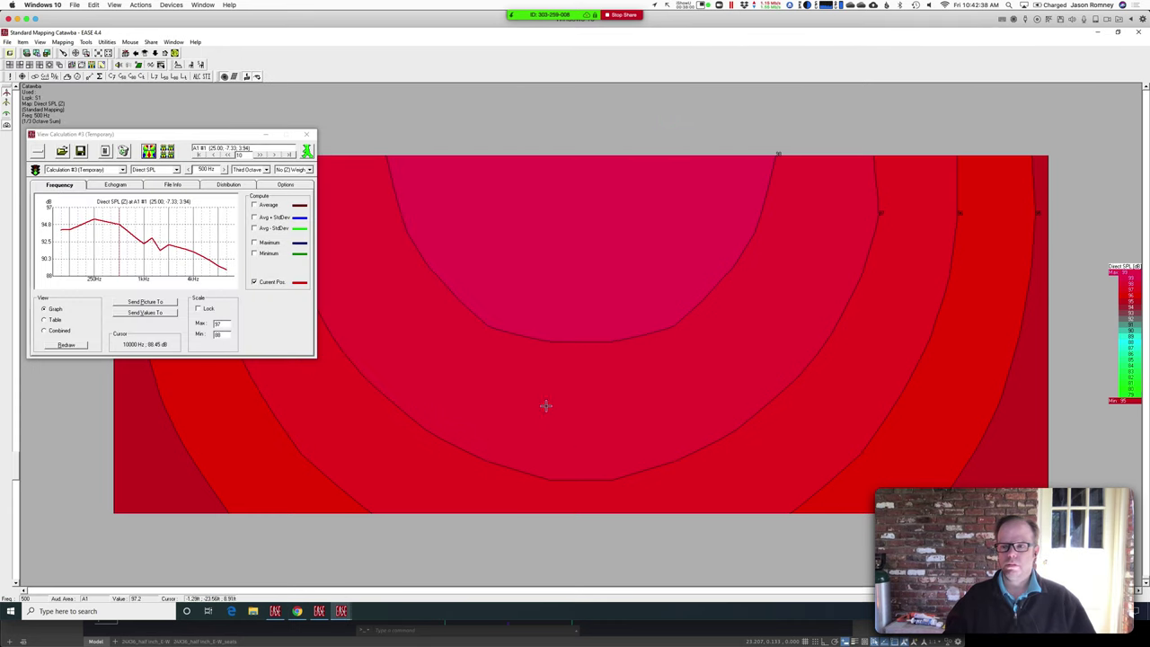
{"action": "left_click", "coordinate": [261, 136]}
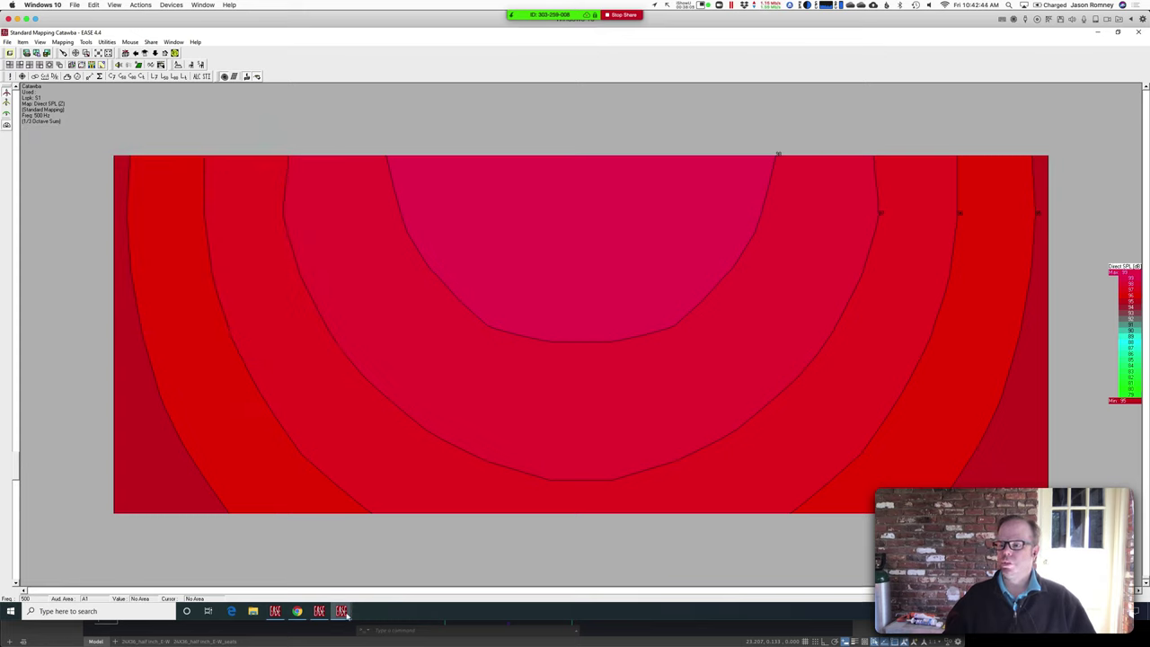
{"action": "mouse_move", "coordinate": [341, 611]}
{"action": "left_click", "coordinate": [382, 570]}
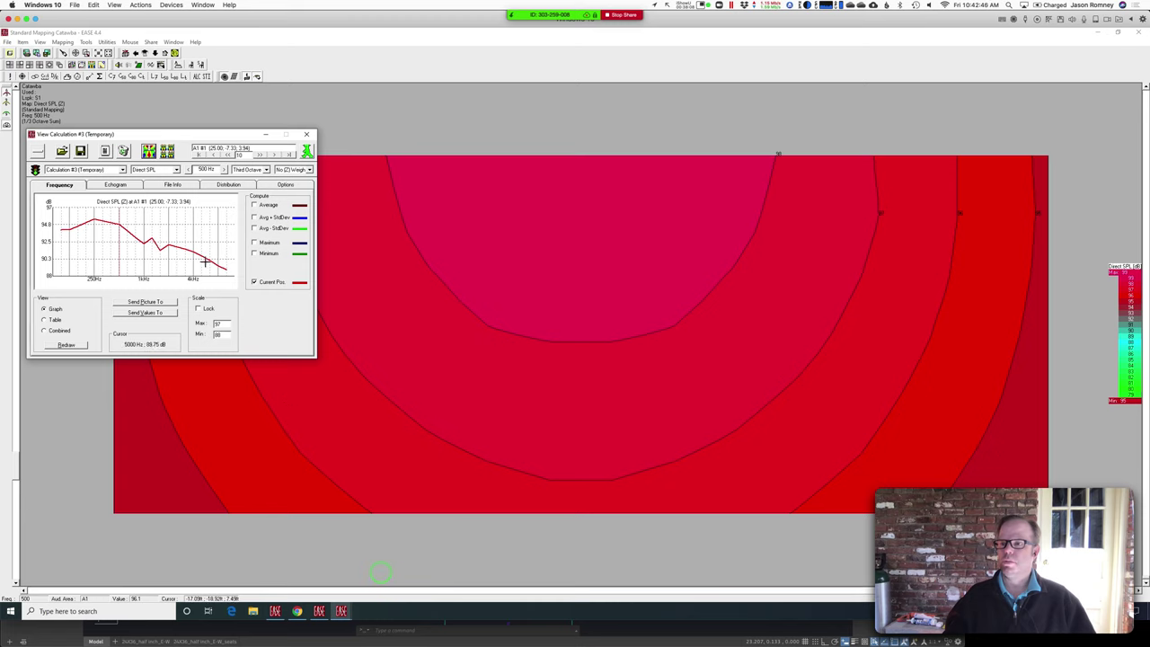
Step: Set the mapping frequency back to 4000 Hz and recalculate
{"action": "double_click", "coordinate": [207, 170]}
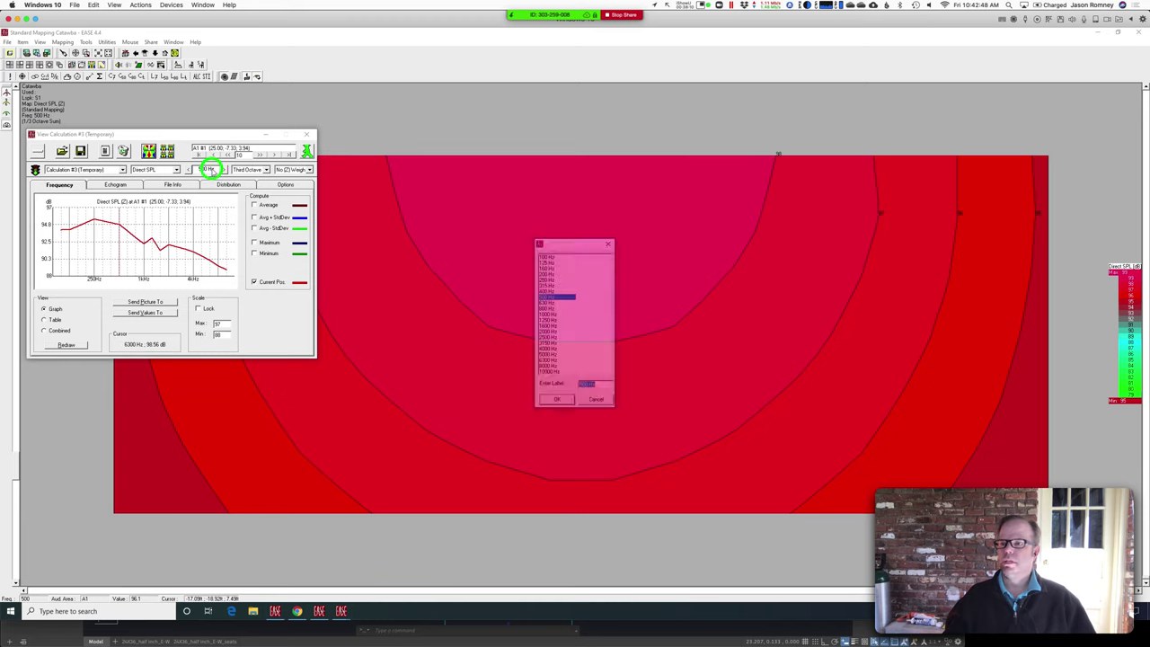
{"action": "left_click", "coordinate": [550, 349]}
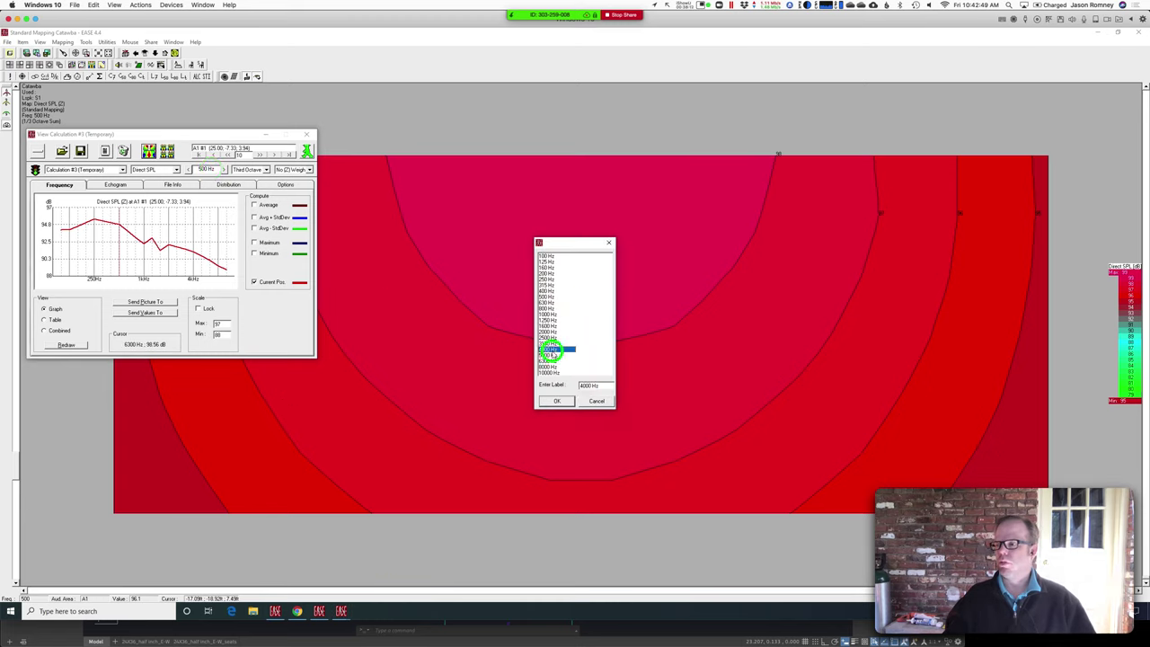
{"action": "left_click", "coordinate": [554, 402]}
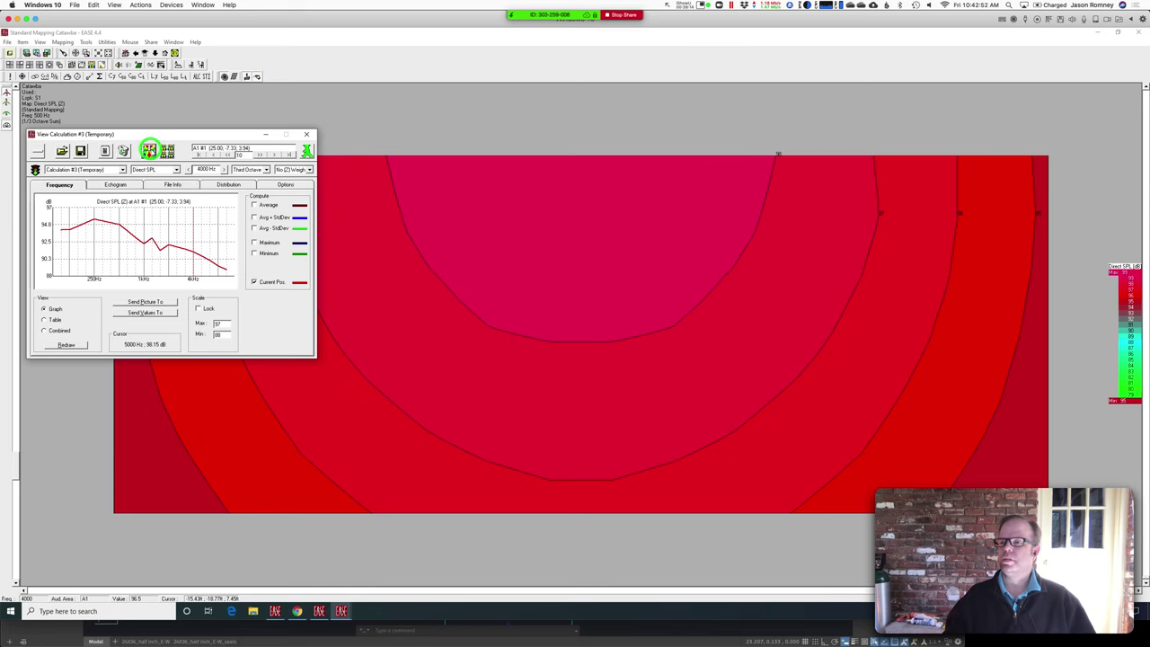
{"action": "left_click", "coordinate": [148, 150]}
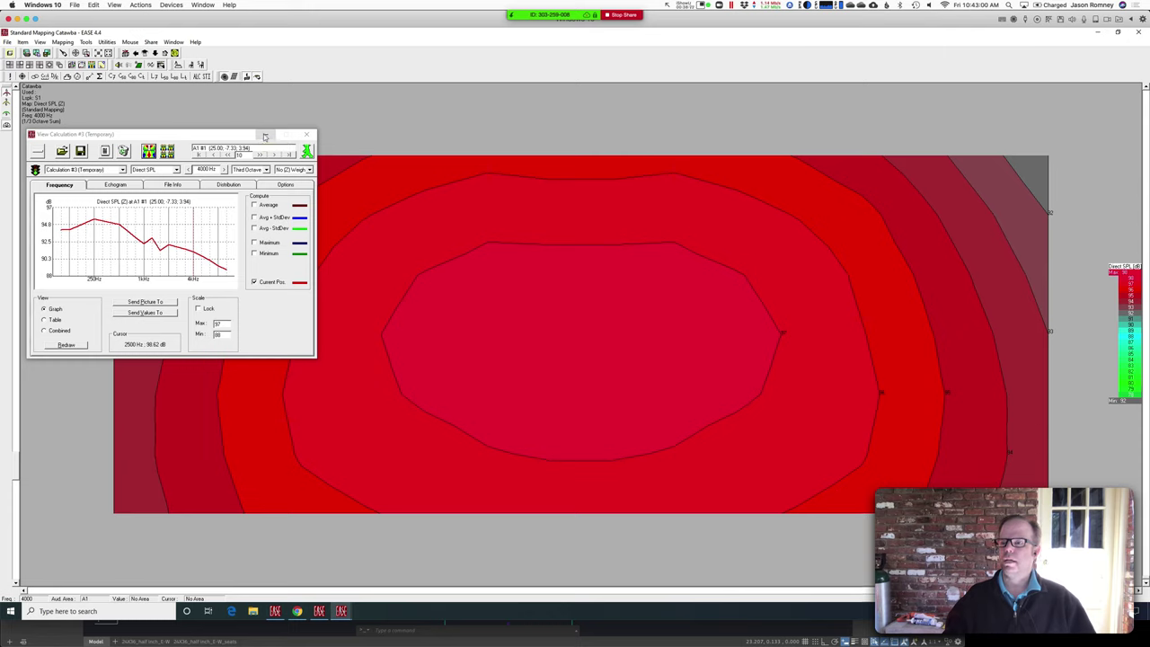
Step: Minimize the calculation graph and bring up the File > Send Picture To submenu
{"action": "left_click", "coordinate": [263, 136]}
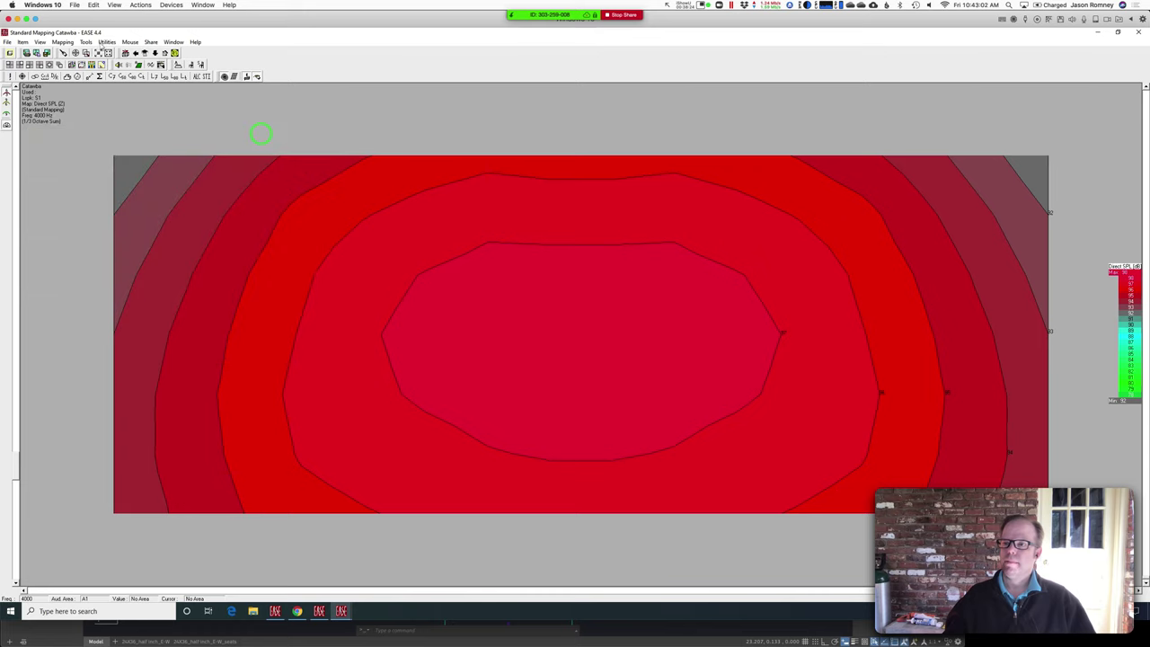
{"action": "left_click", "coordinate": [61, 42]}
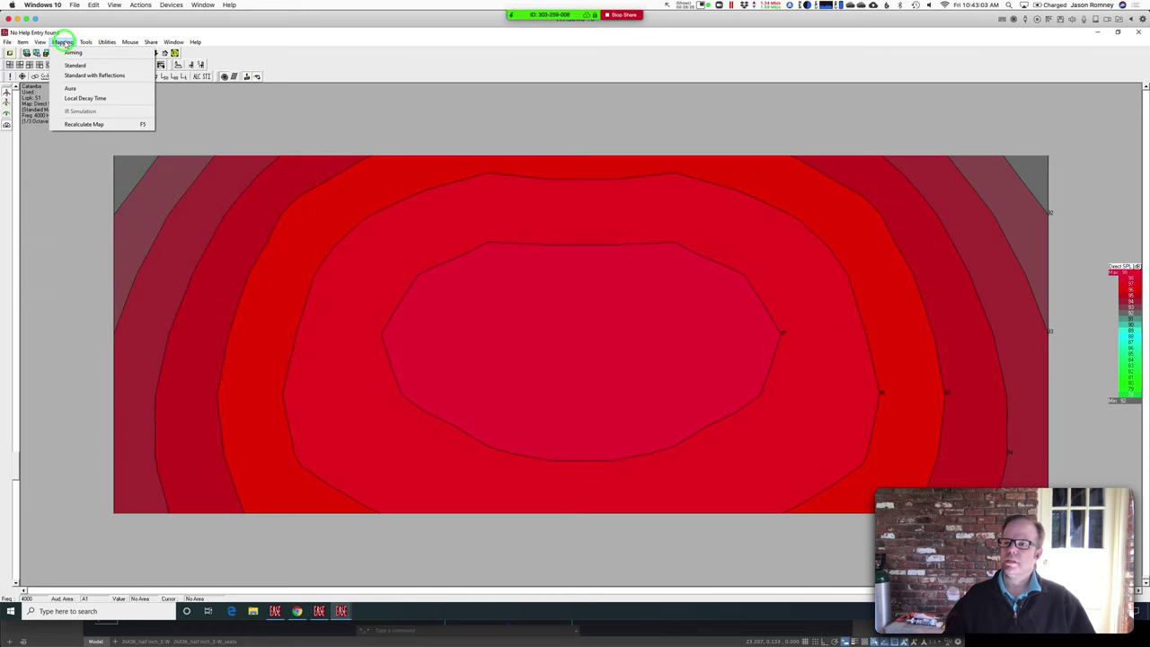
{"action": "mouse_move", "coordinate": [7, 42]}
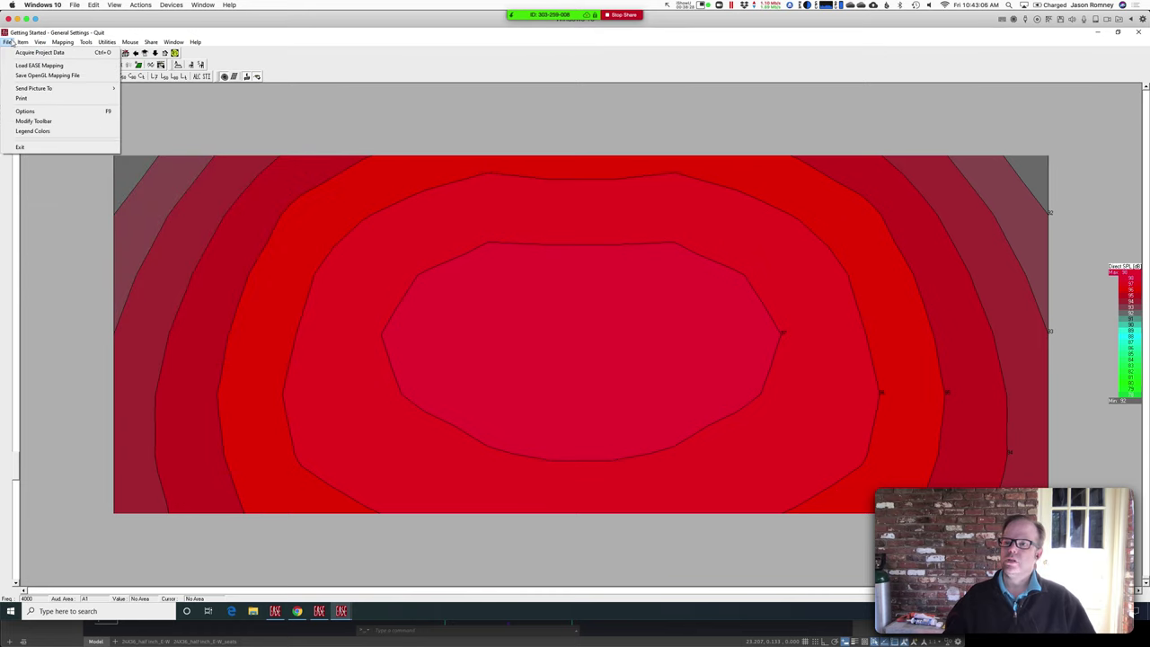
{"action": "mouse_move", "coordinate": [25, 89]}
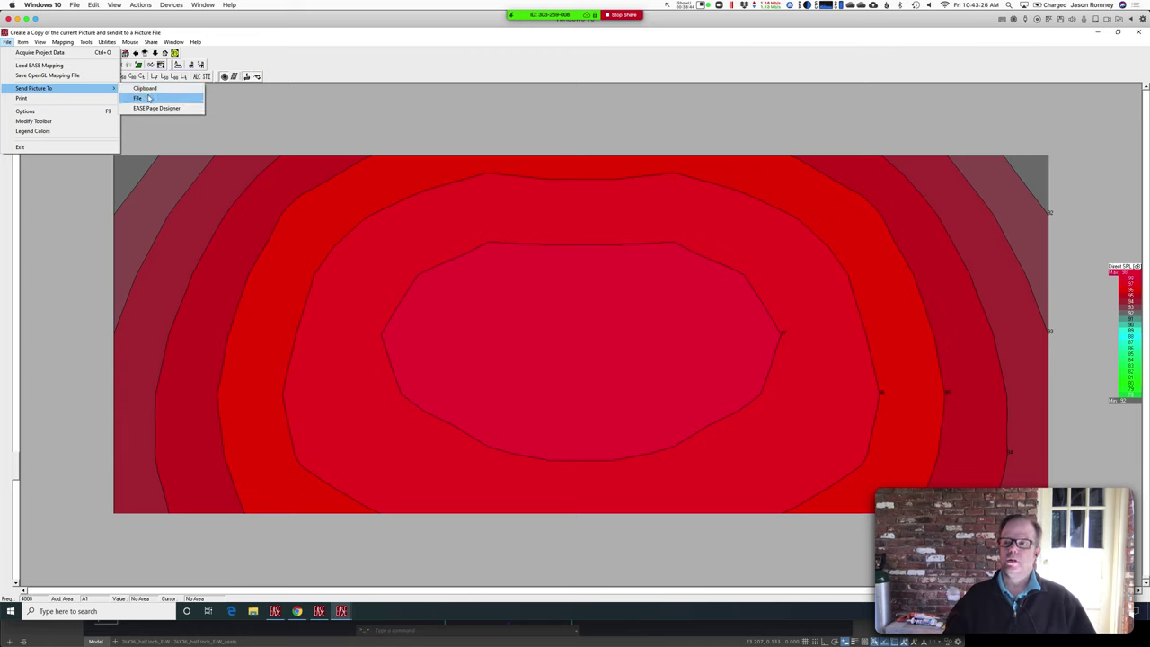
Step: Save the 4 kHz map picture to the Desktop as a Windows Bitmap named 4kHz
{"action": "left_click", "coordinate": [149, 99]}
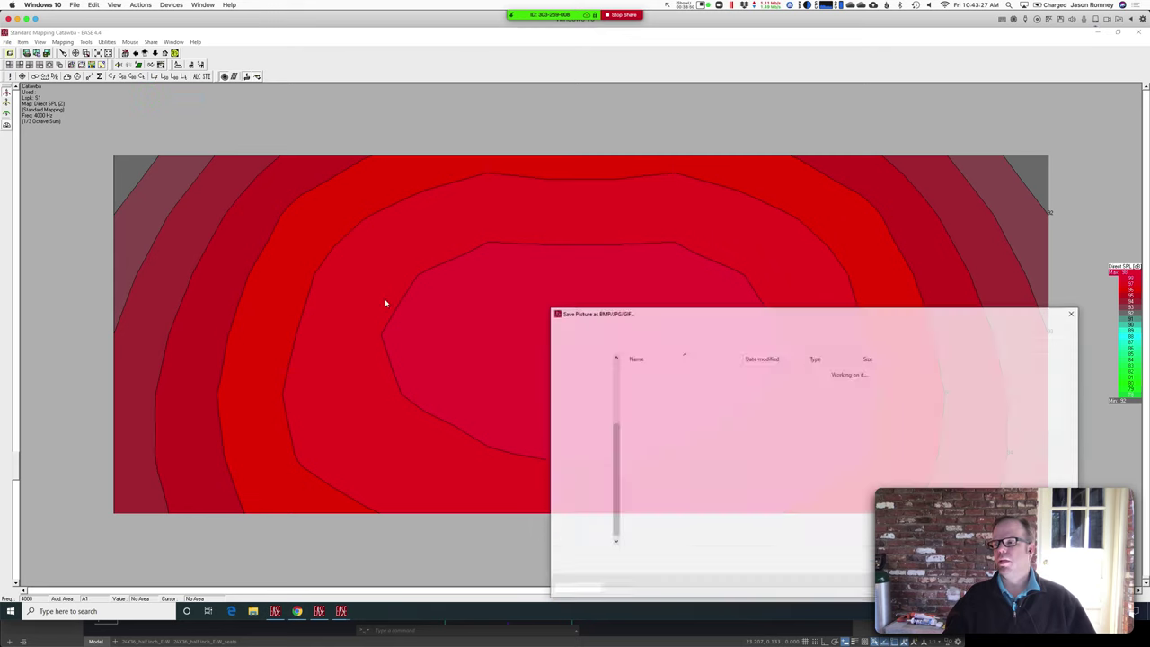
{"action": "left_click_drag", "start_coordinate": [663, 316], "coordinate": [456, 194]}
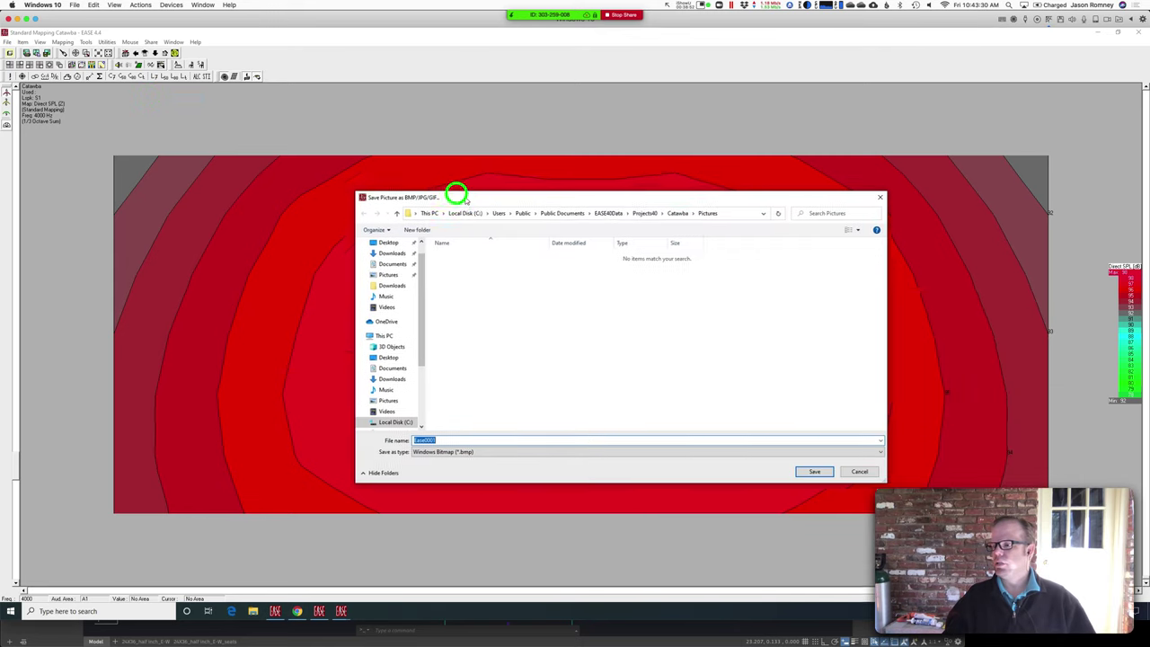
{"action": "left_click", "coordinate": [434, 448]}
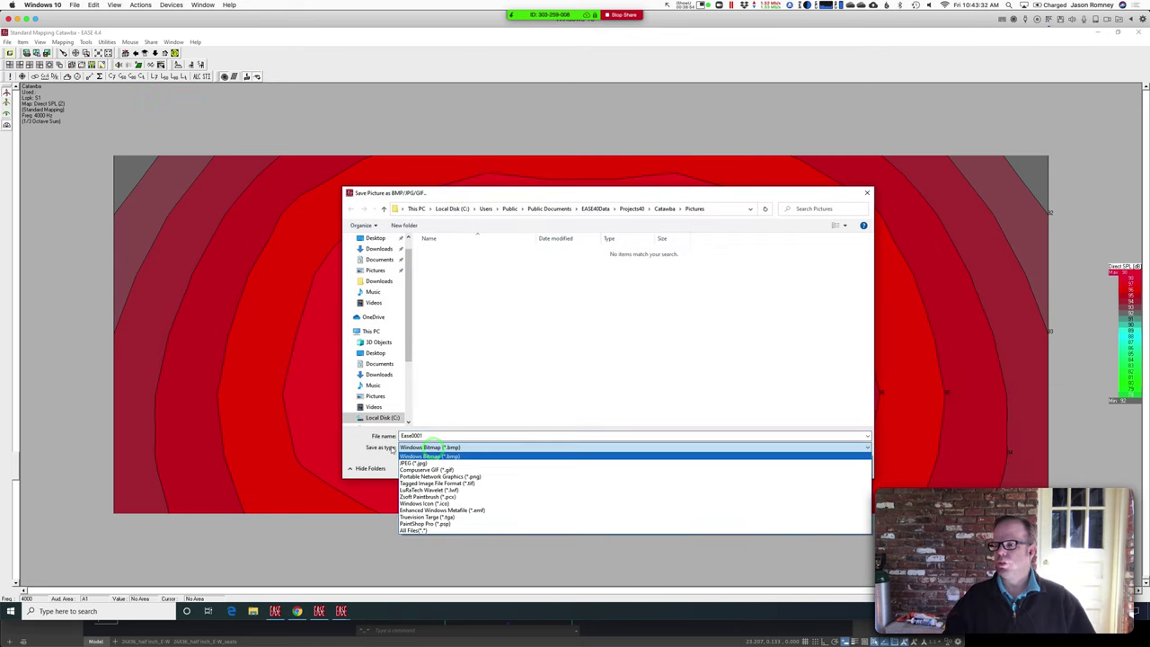
{"action": "left_click", "coordinate": [354, 444]}
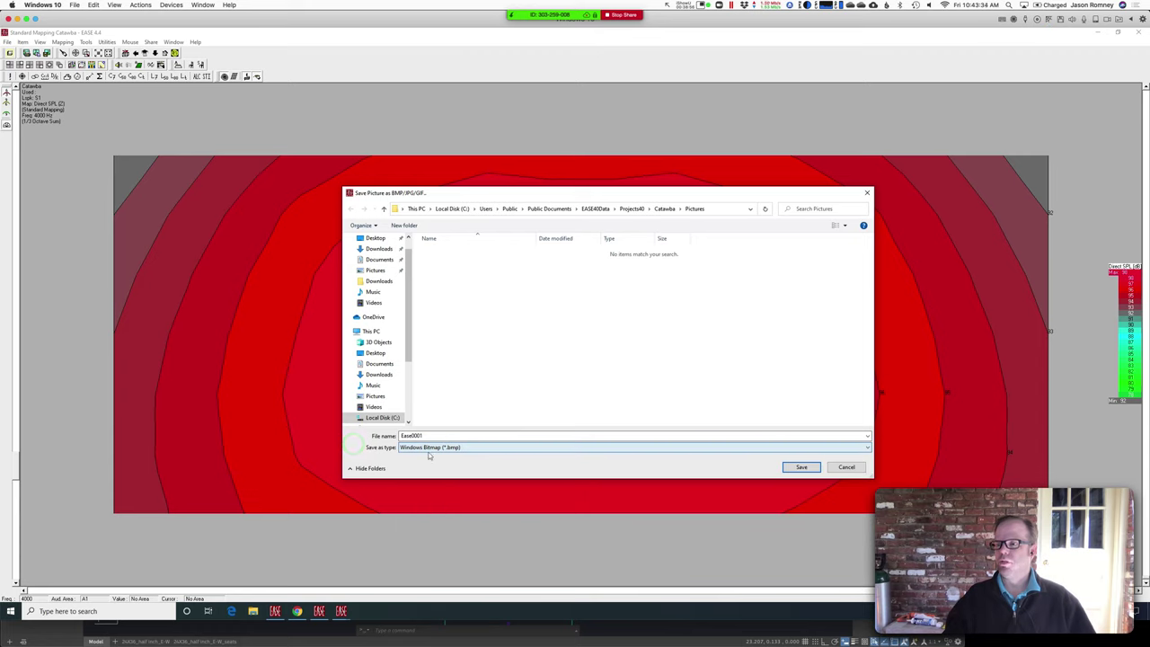
{"action": "left_click", "coordinate": [371, 354]}
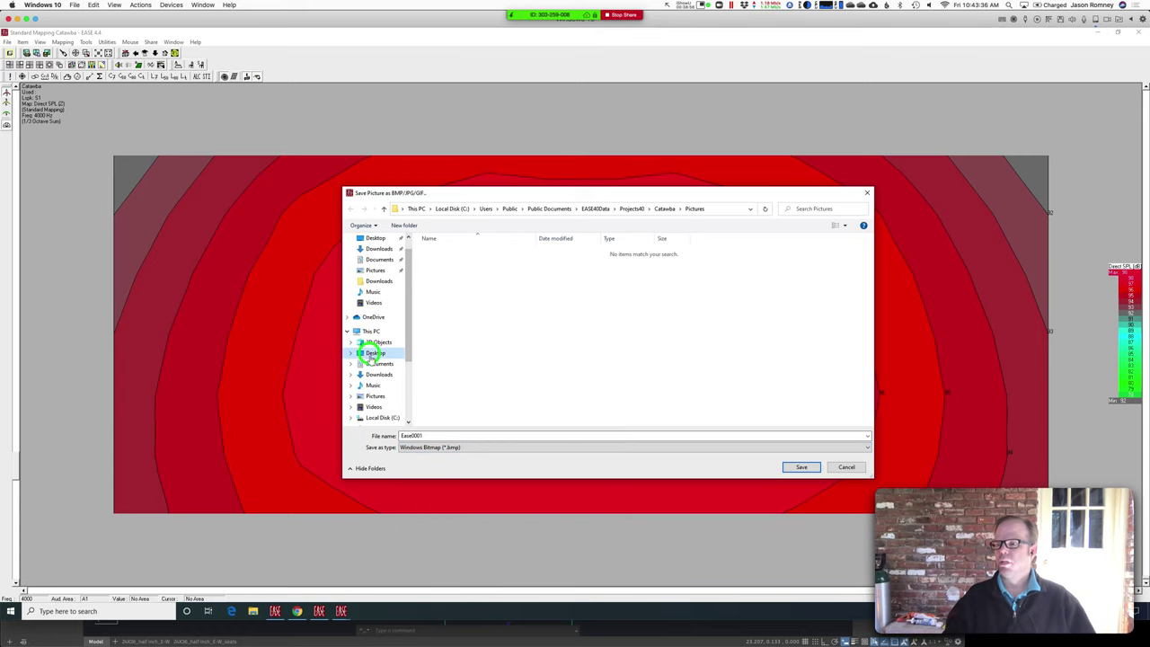
{"action": "left_click", "coordinate": [378, 435]}
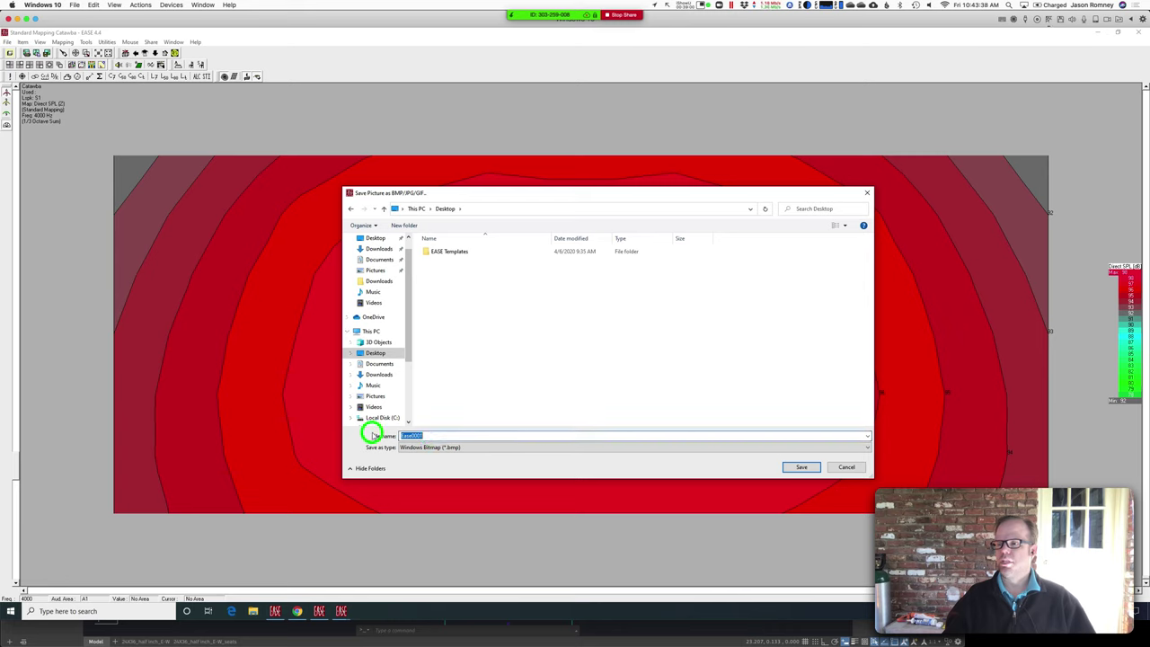
{"action": "type", "text": "4kkHz"}
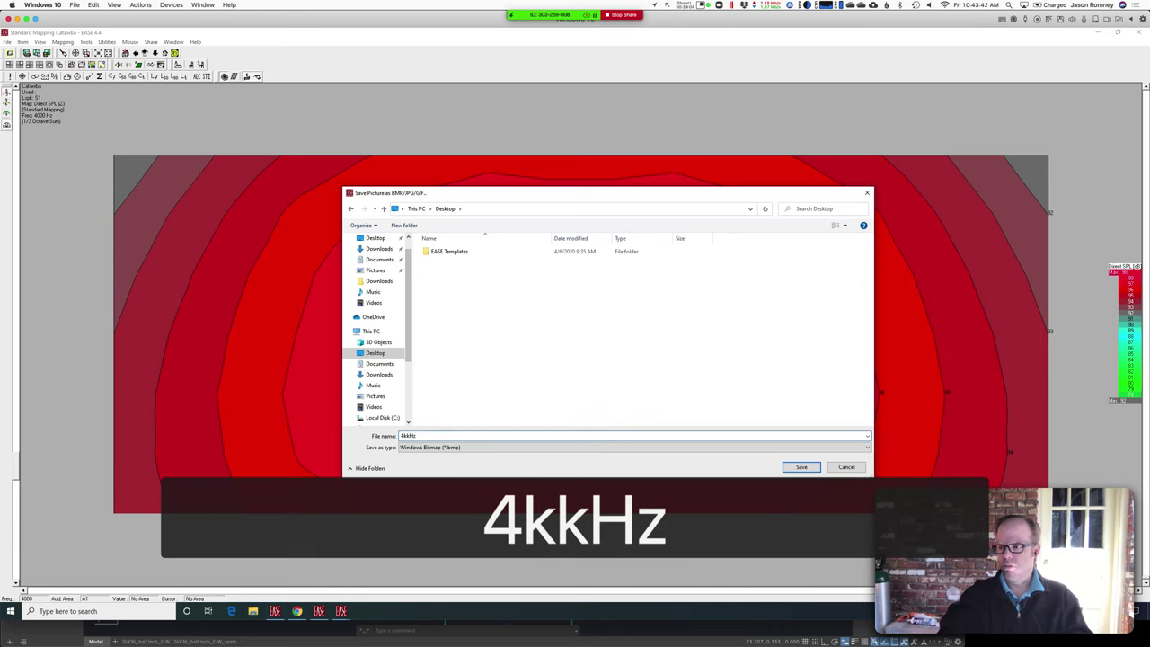
{"action": "key", "text": "Left"}
{"action": "key", "text": "Left"}
{"action": "key", "text": "Left"}
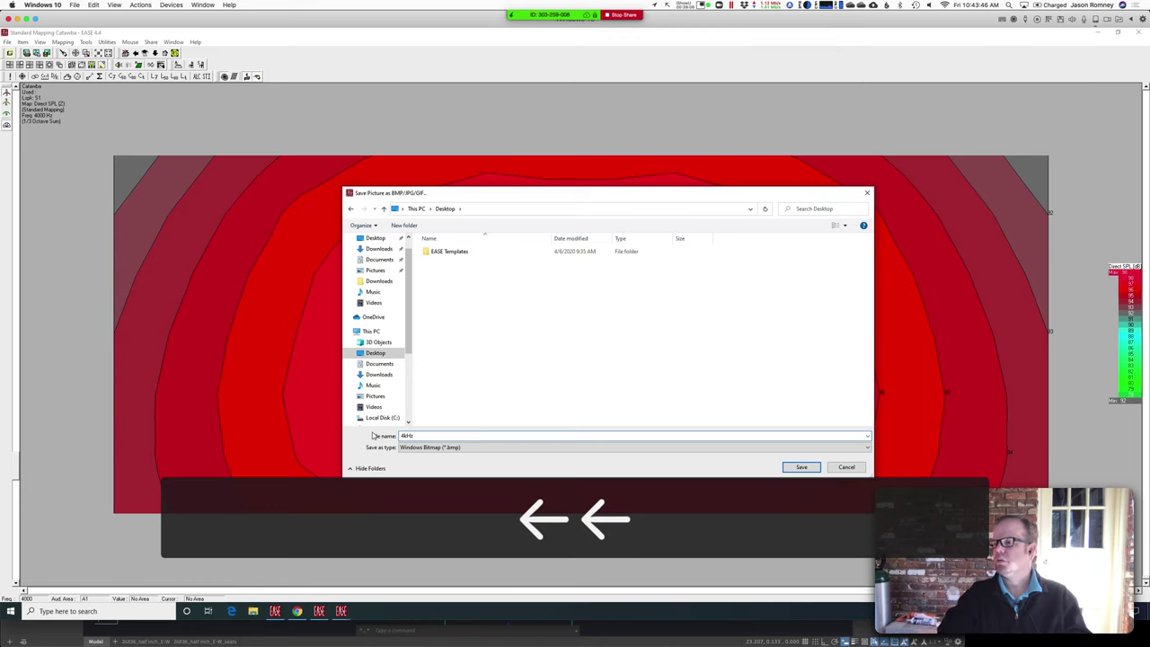
{"action": "key", "text": "Return"}
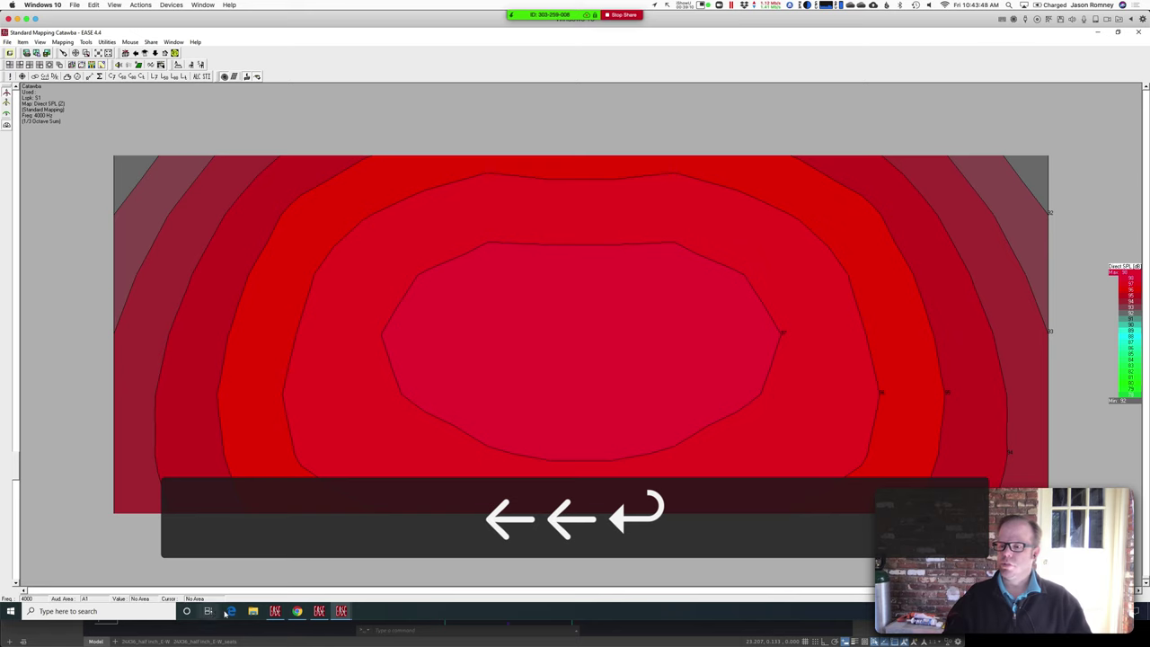
{"action": "left_click", "coordinate": [253, 611]}
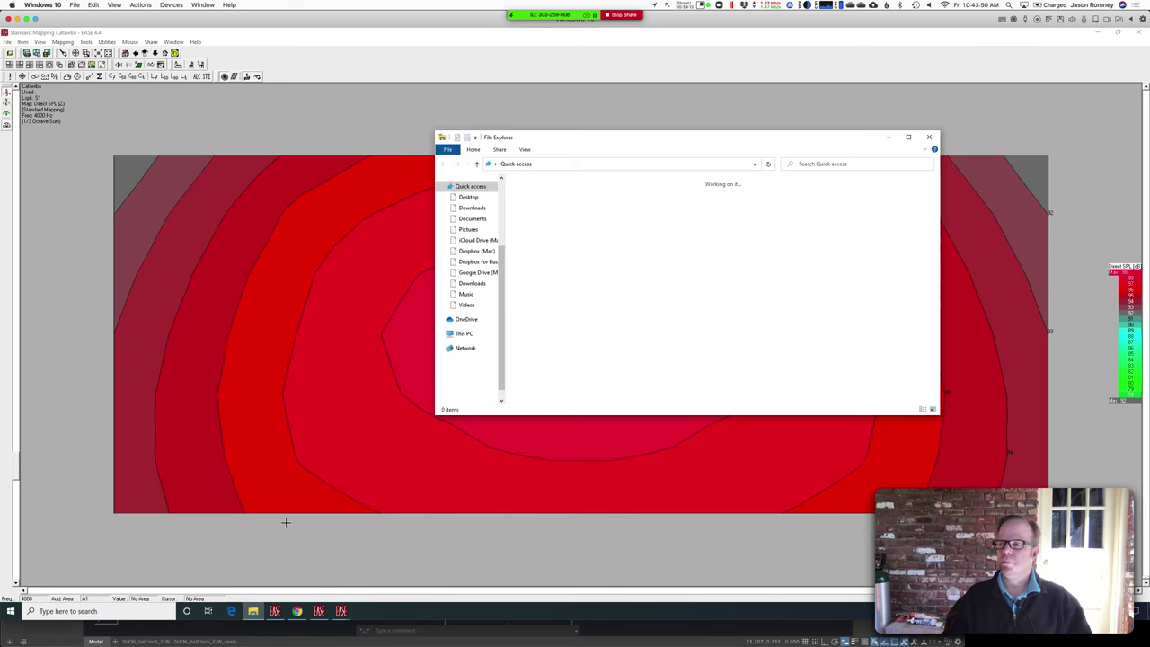
Step: Open 4kHz.bmp from the Desktop folder in Photos to check the contour map, then close it
{"action": "left_click", "coordinate": [469, 196]}
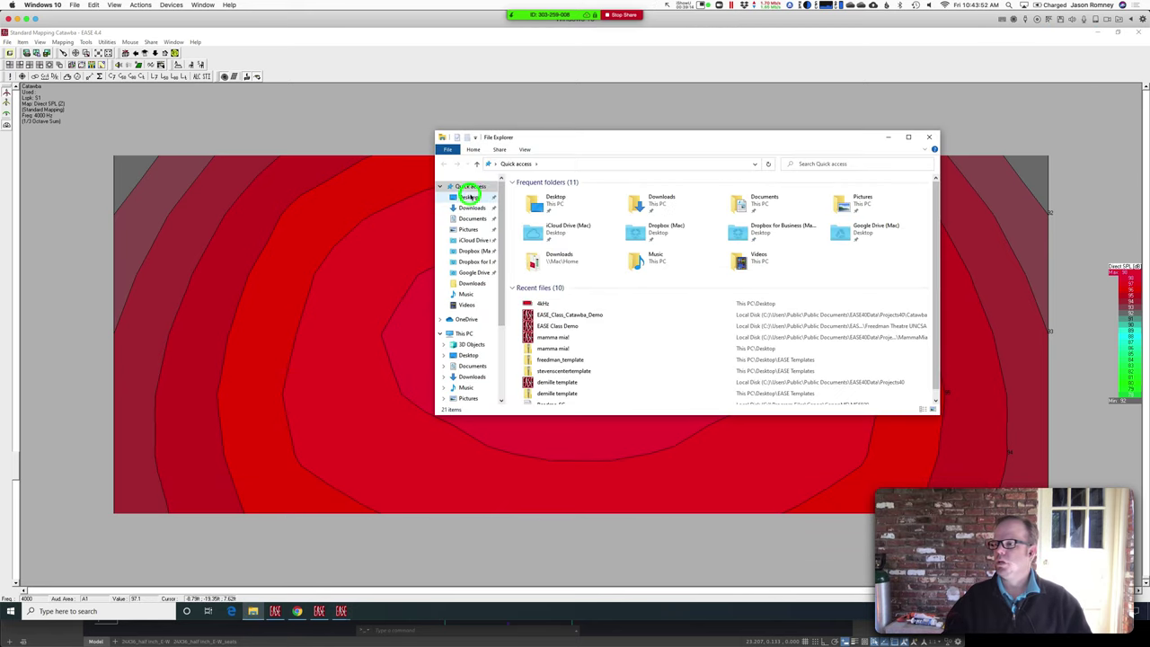
{"action": "left_click", "coordinate": [519, 202]}
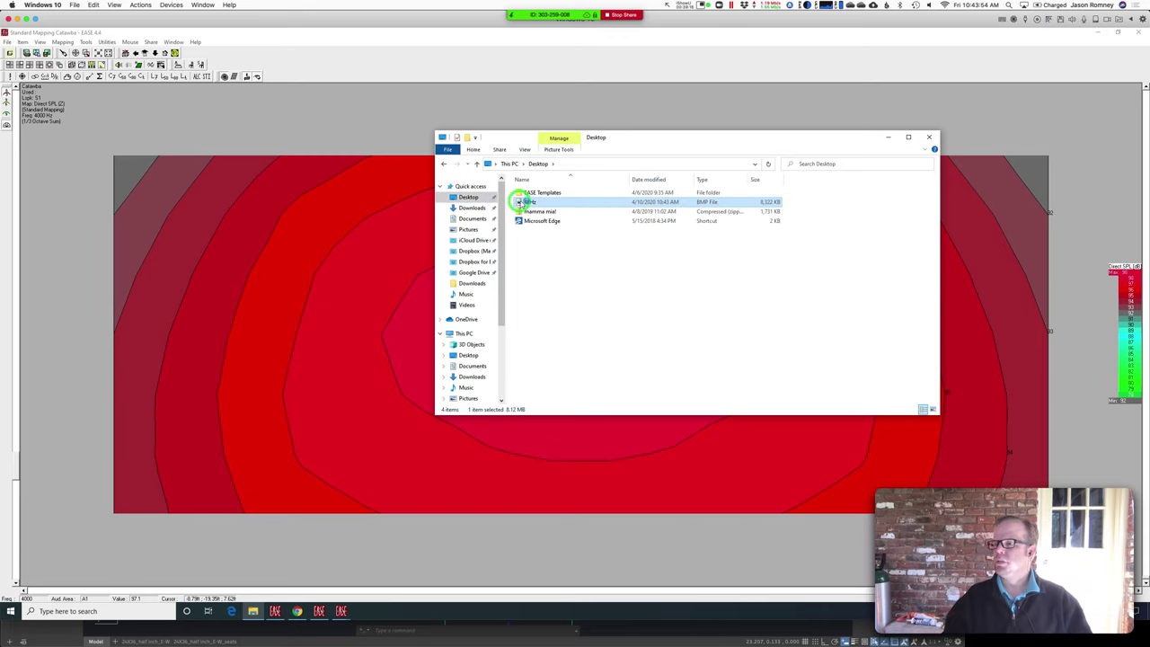
{"action": "double_click", "coordinate": [519, 201]}
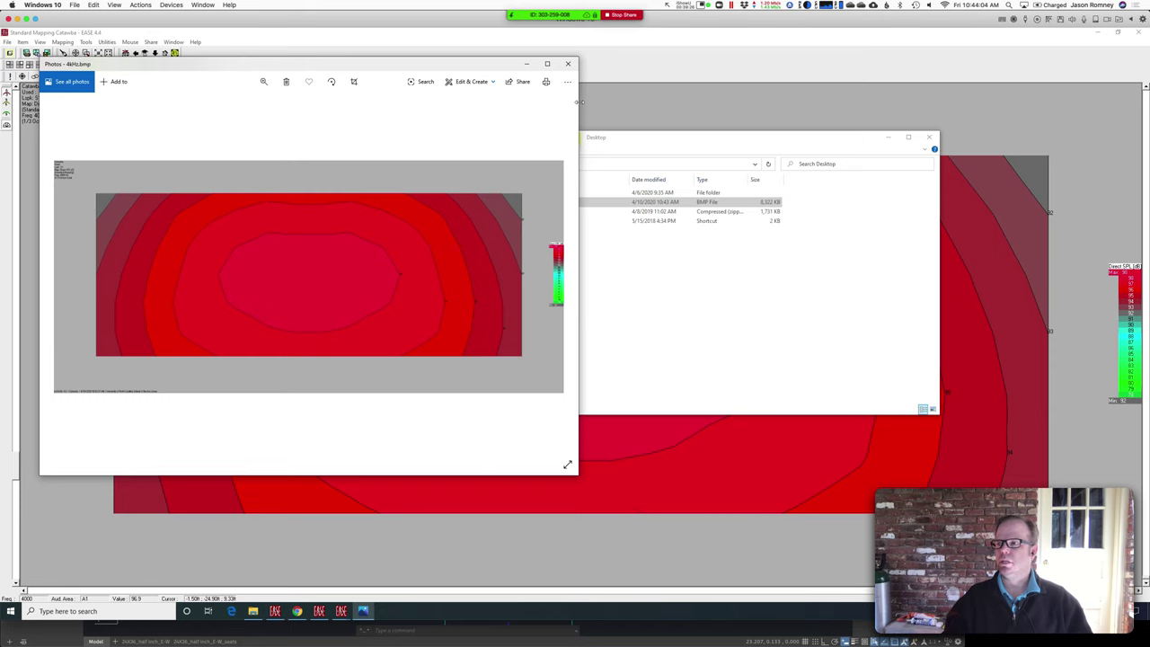
{"action": "left_click", "coordinate": [569, 64]}
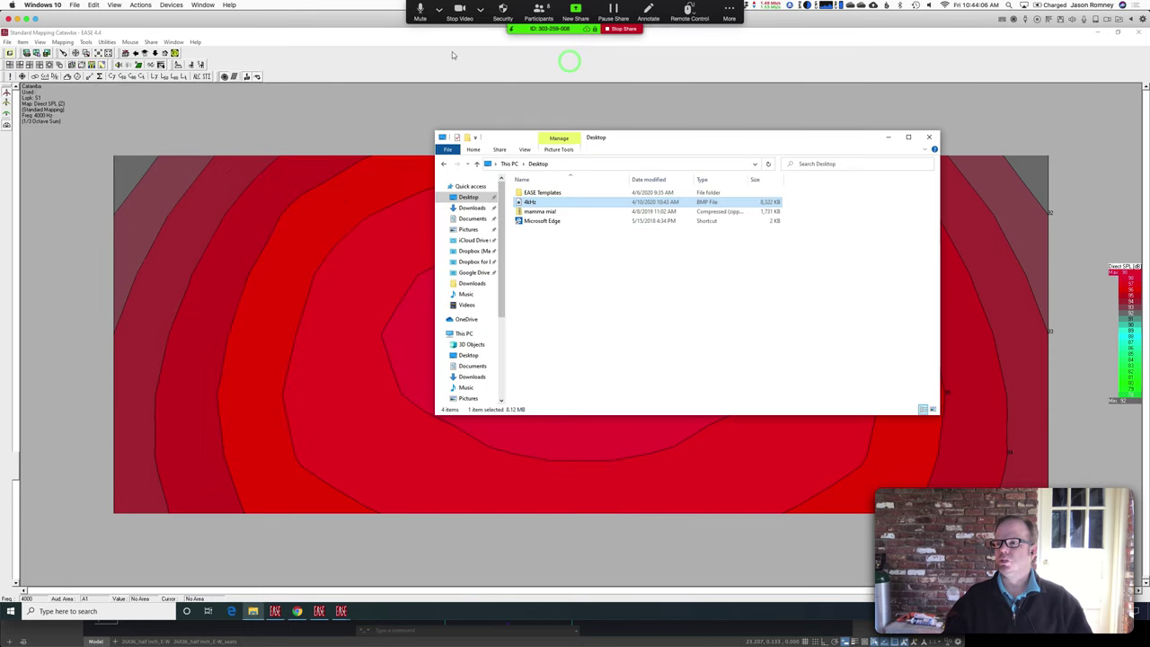
Step: Bring the EASE Standard Mapping window forward and glance at its File menu
{"action": "left_click", "coordinate": [330, 40]}
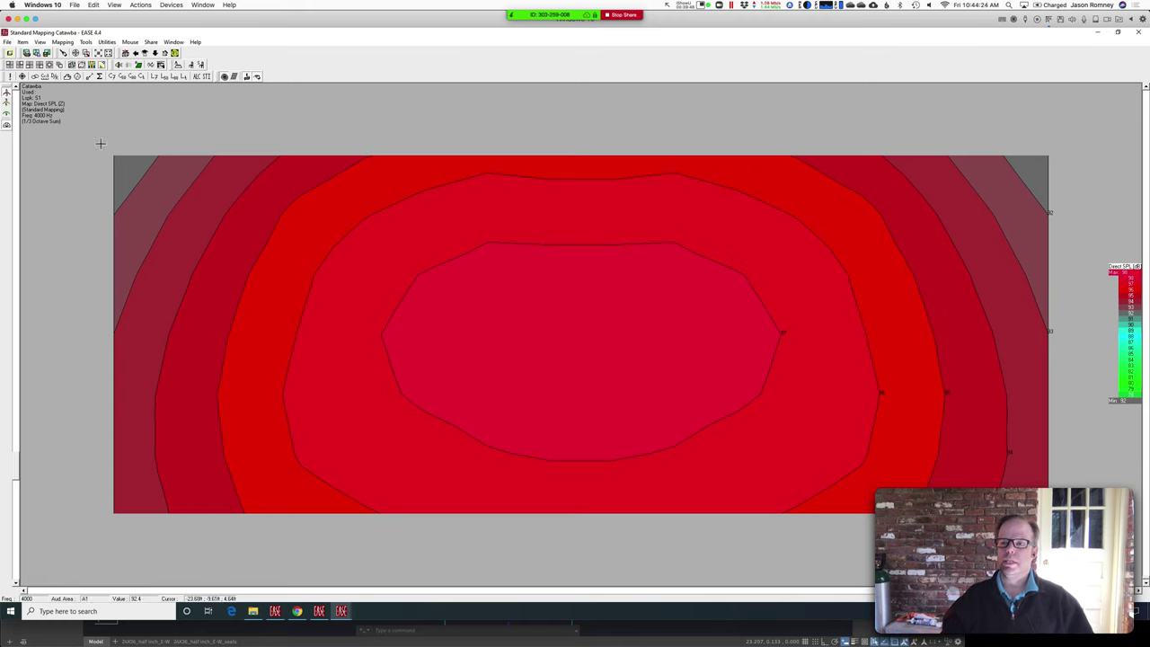
{"action": "left_click", "coordinate": [7, 42]}
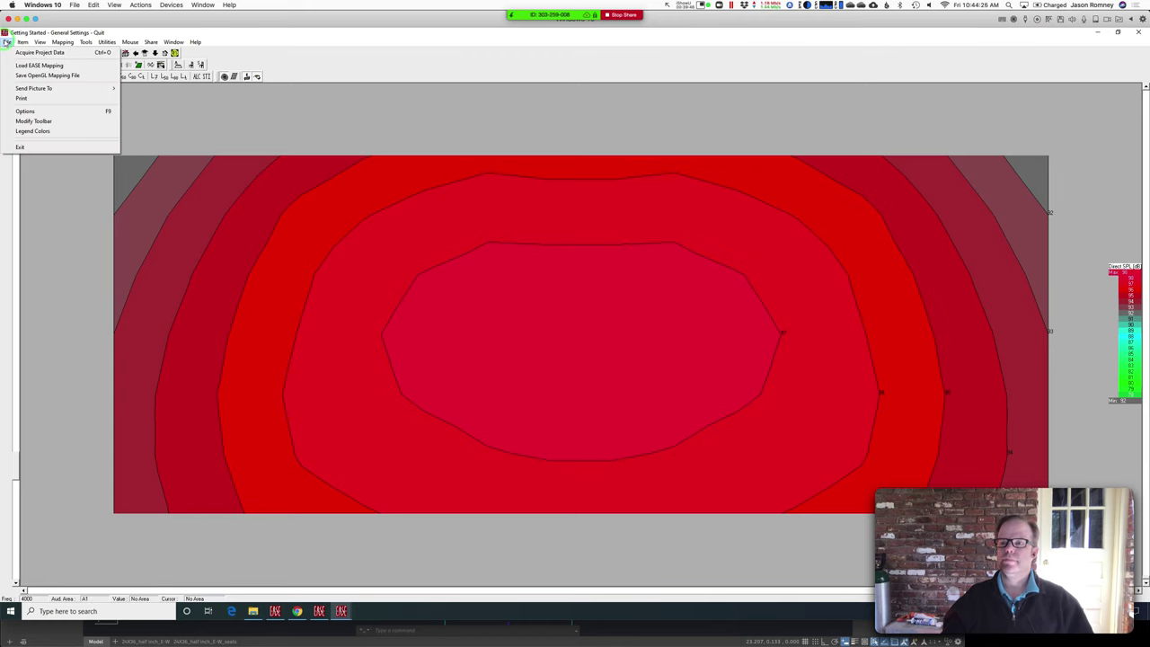
{"action": "left_click", "coordinate": [7, 41]}
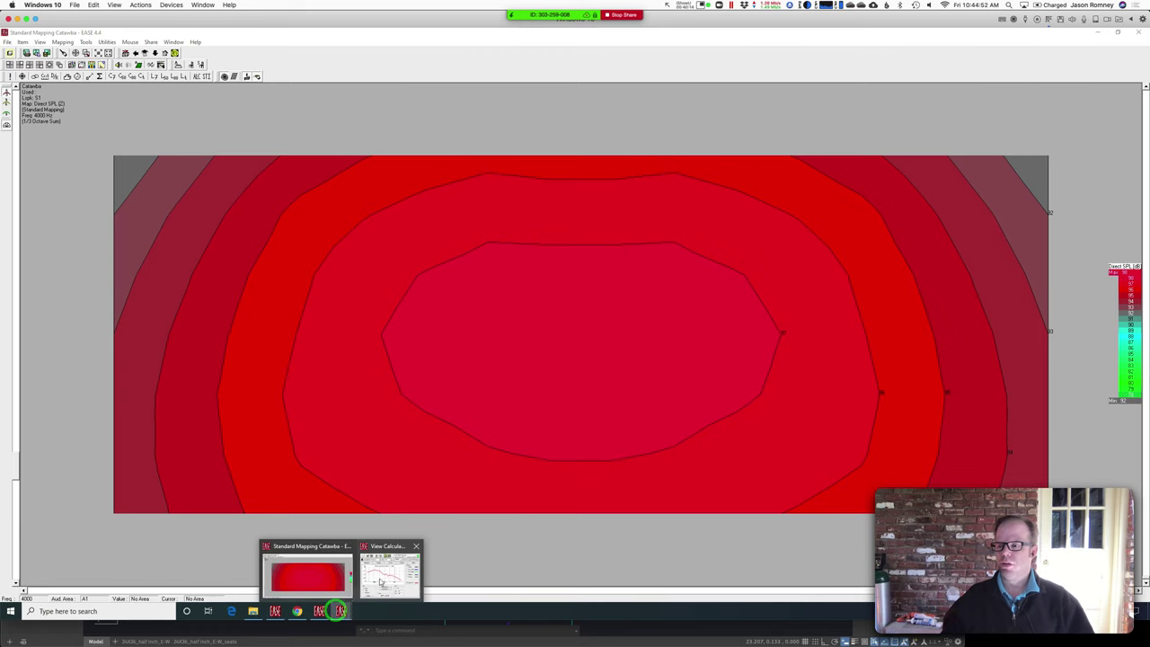
{"action": "left_click", "coordinate": [320, 613]}
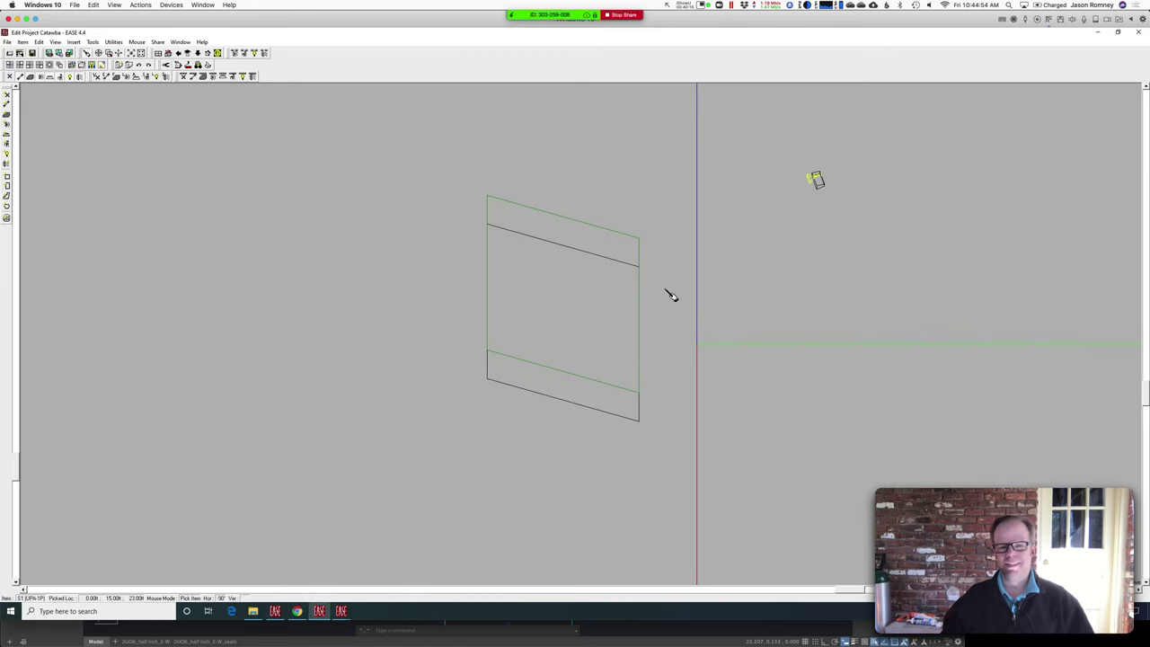
{"action": "left_click", "coordinate": [342, 612]}
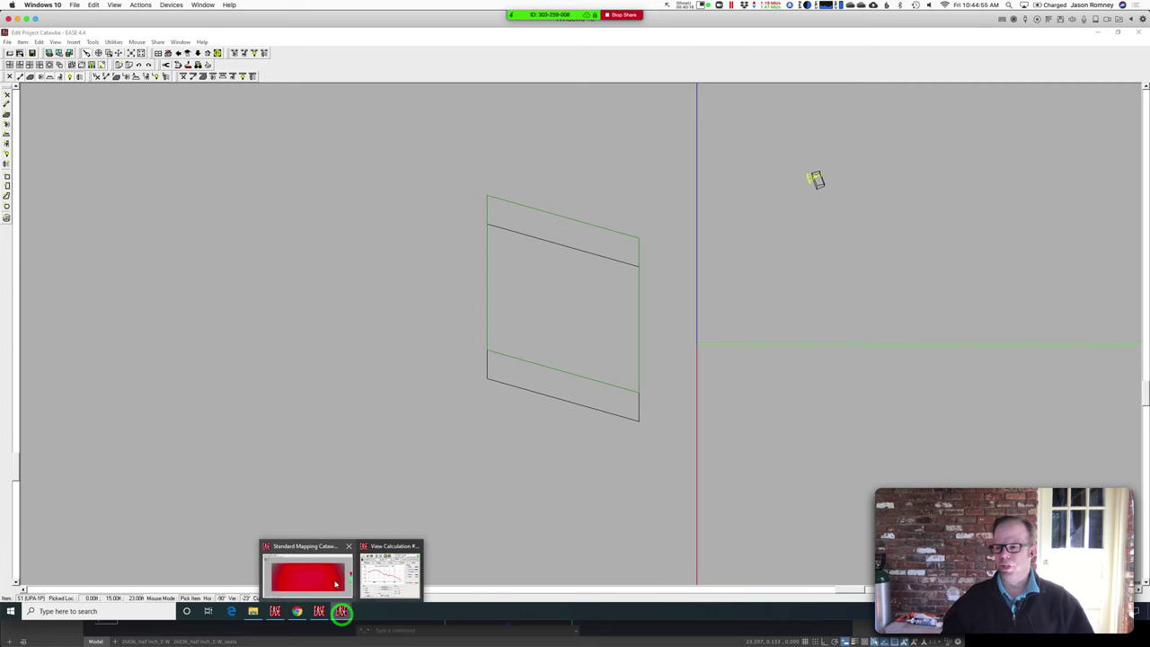
{"action": "left_click", "coordinate": [329, 578]}
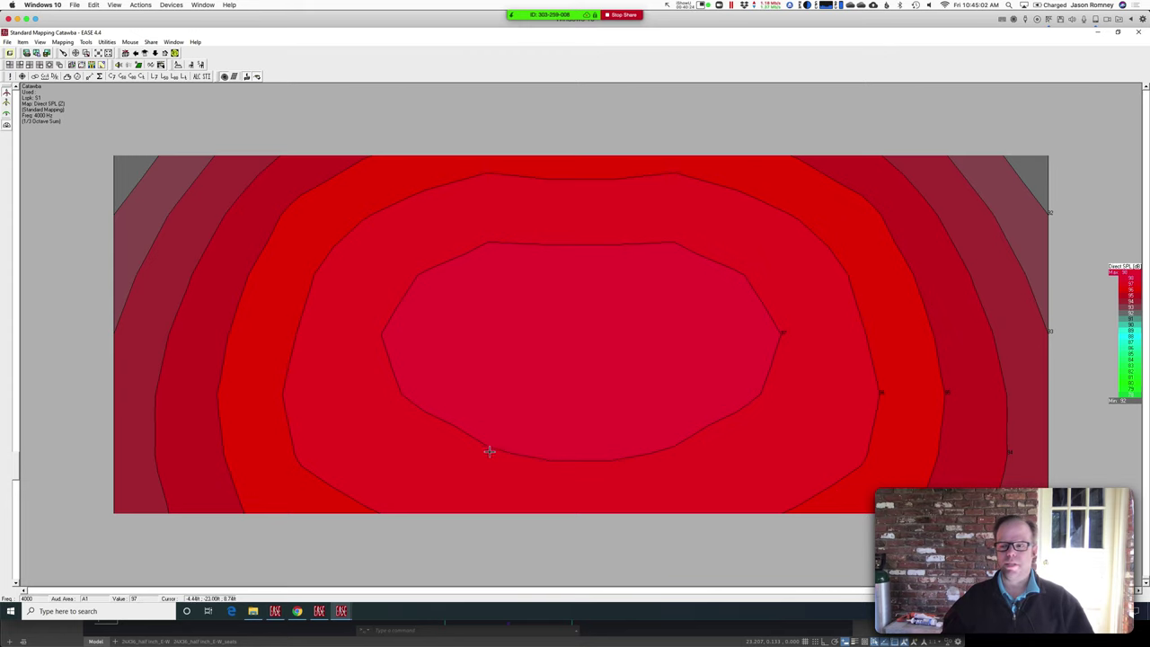
{"action": "left_click", "coordinate": [320, 611]}
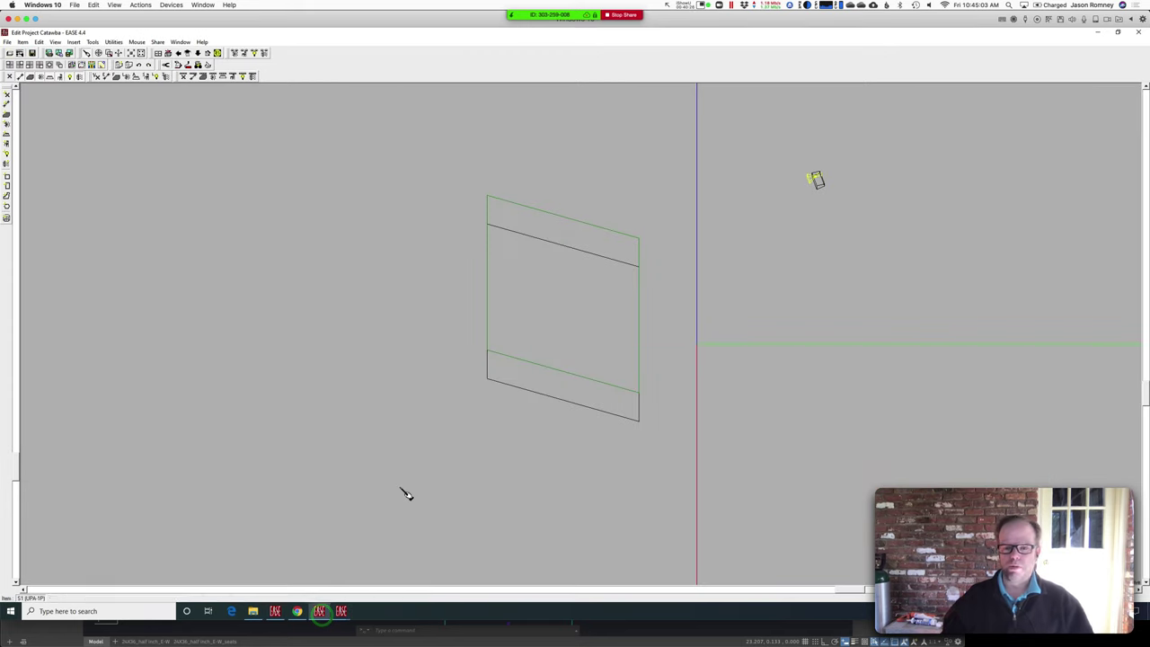
{"action": "mouse_move", "coordinate": [336, 611]}
{"action": "left_click", "coordinate": [336, 581]}
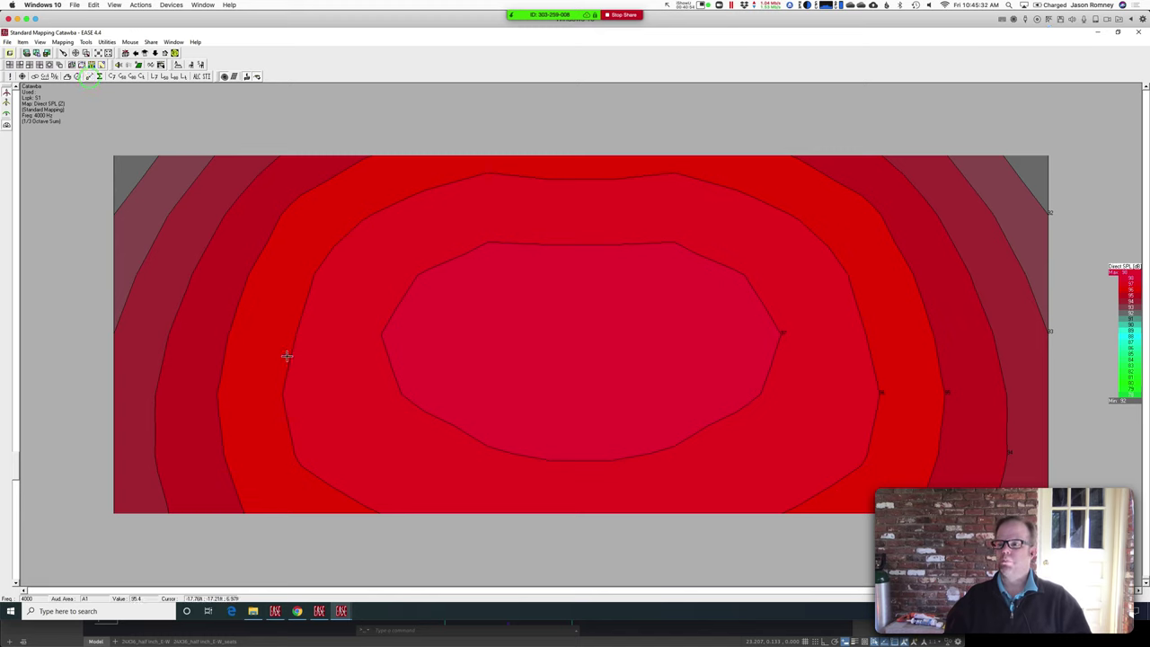
Step: Restore and then close the minimized calculation graph window
{"action": "left_click", "coordinate": [342, 611]}
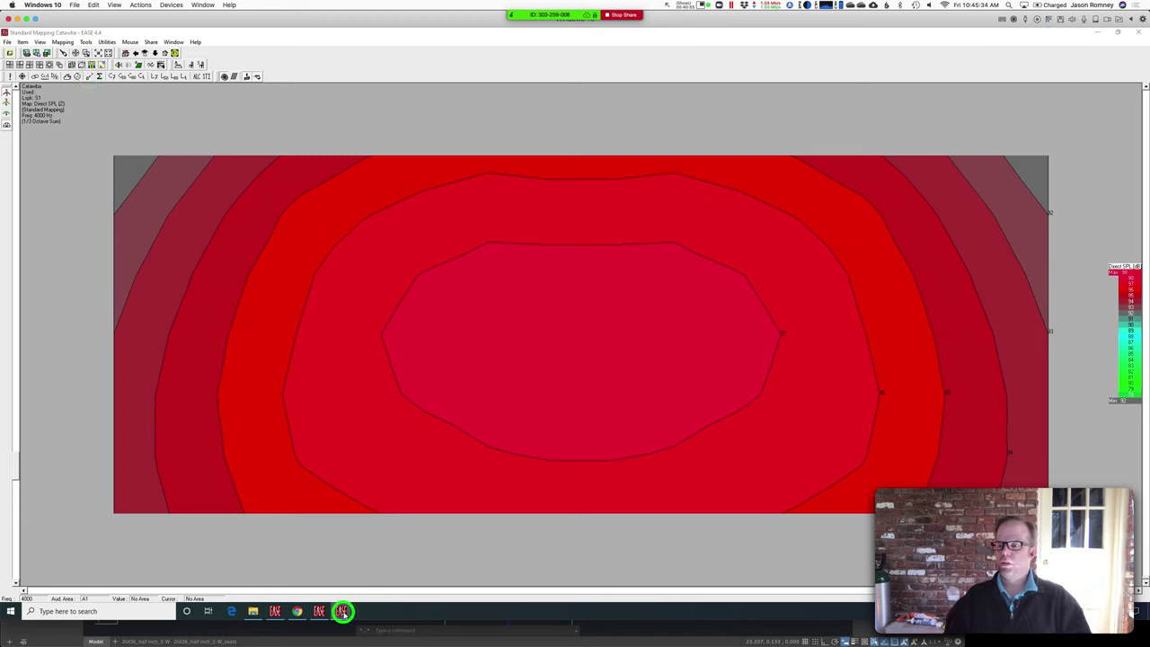
{"action": "left_click", "coordinate": [379, 570]}
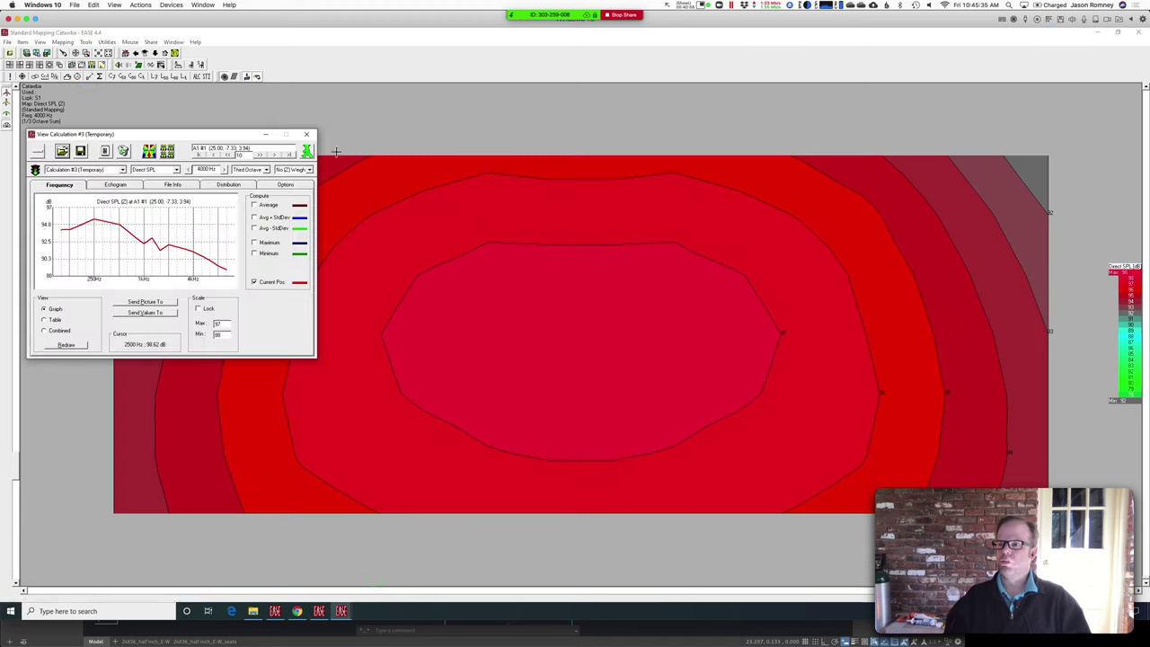
{"action": "left_click", "coordinate": [309, 137]}
Step: In Calculation Parameters, switch loudspeakers in use to a group selection and rerun the mapping
{"action": "left_click", "coordinate": [90, 76]}
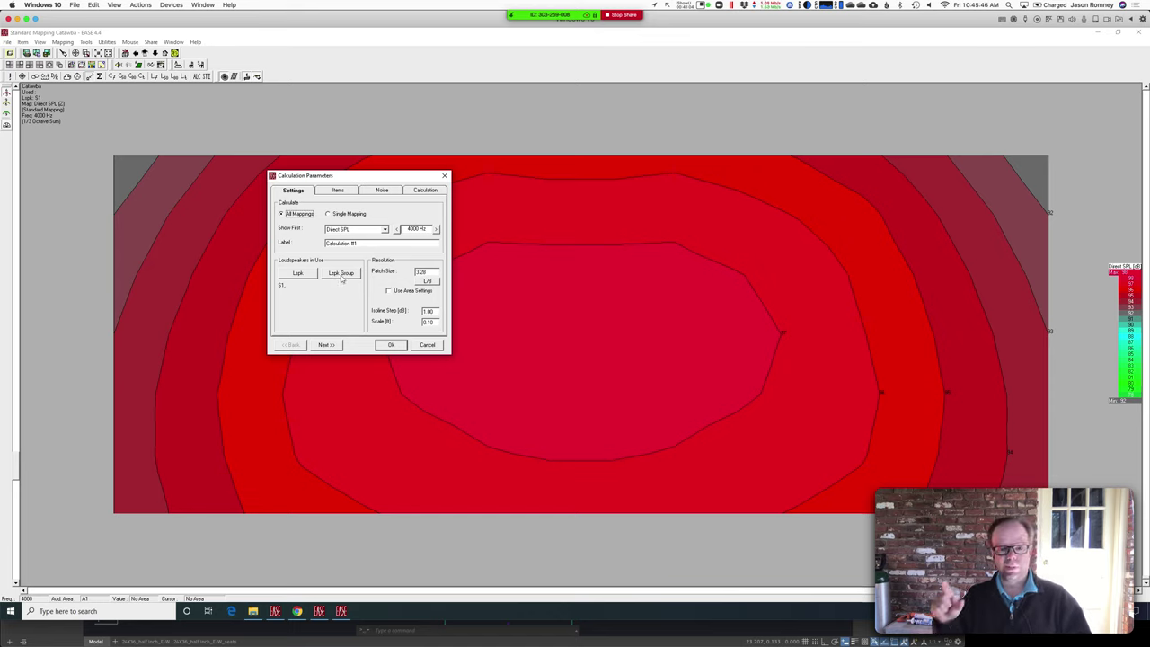
{"action": "left_click", "coordinate": [342, 274]}
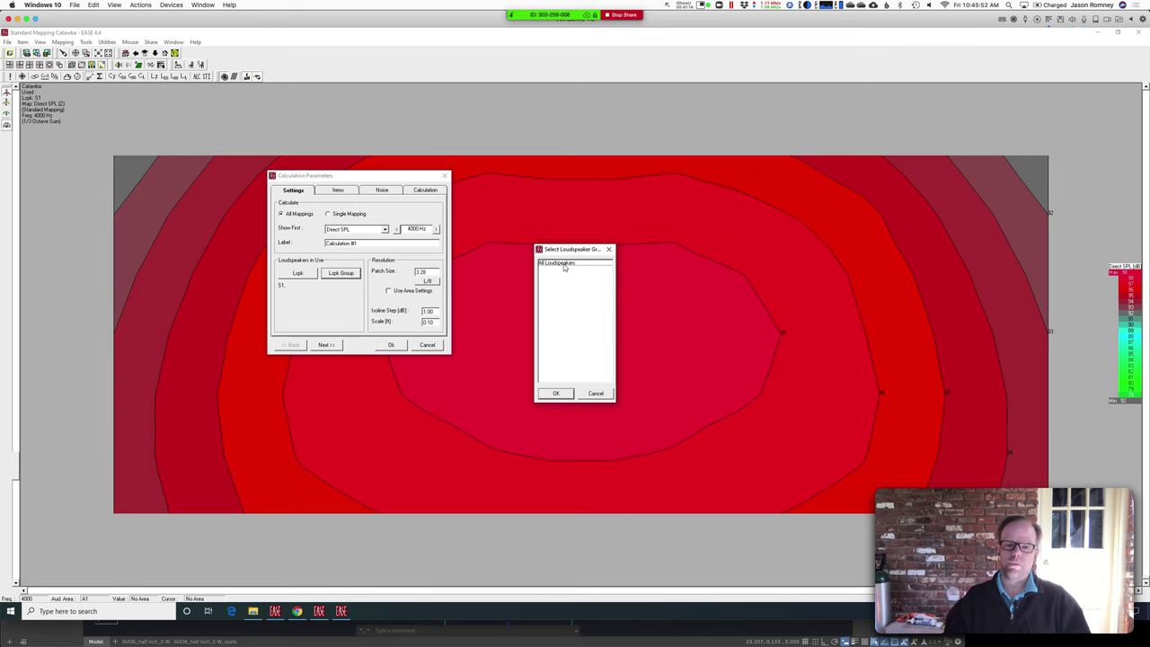
{"action": "left_click", "coordinate": [554, 394]}
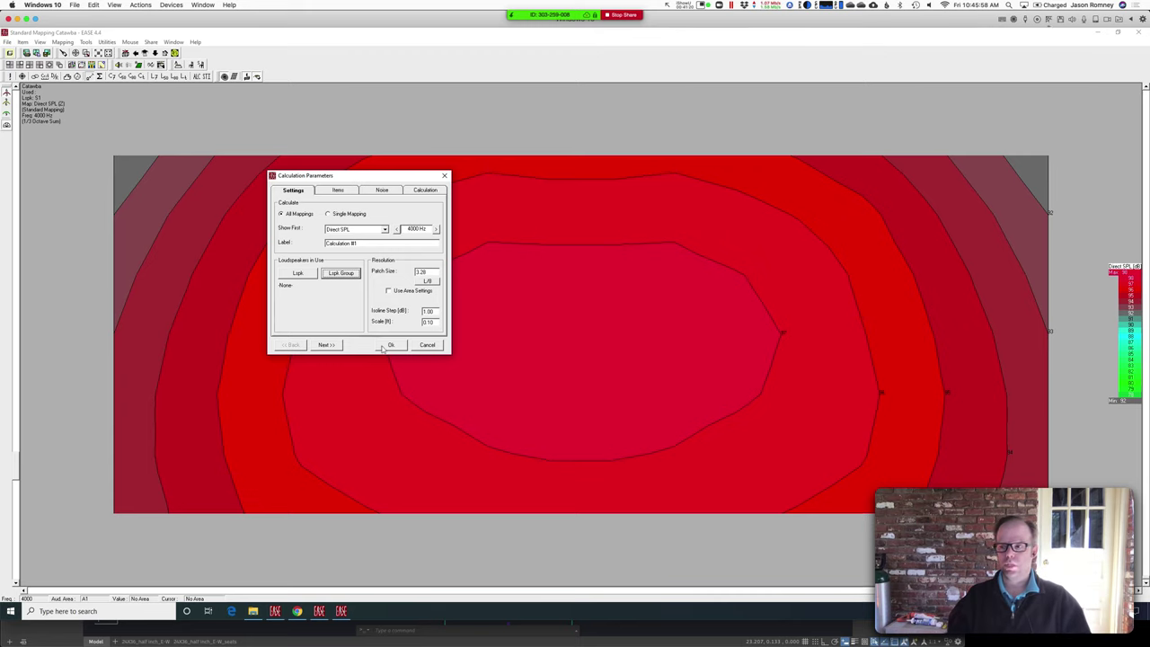
{"action": "left_click", "coordinate": [417, 347]}
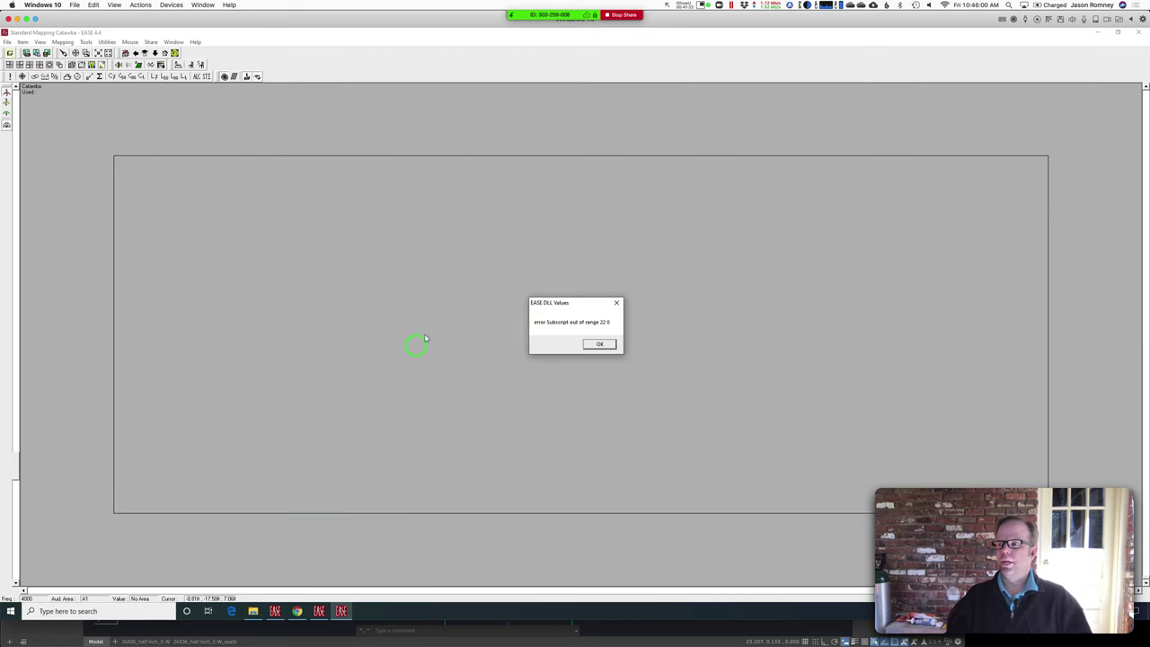
Step: Dismiss the repeated 'Subscript out of range 22 0' DLL errors and close the stuck Standard Mapping window
{"action": "left_click", "coordinate": [603, 343]}
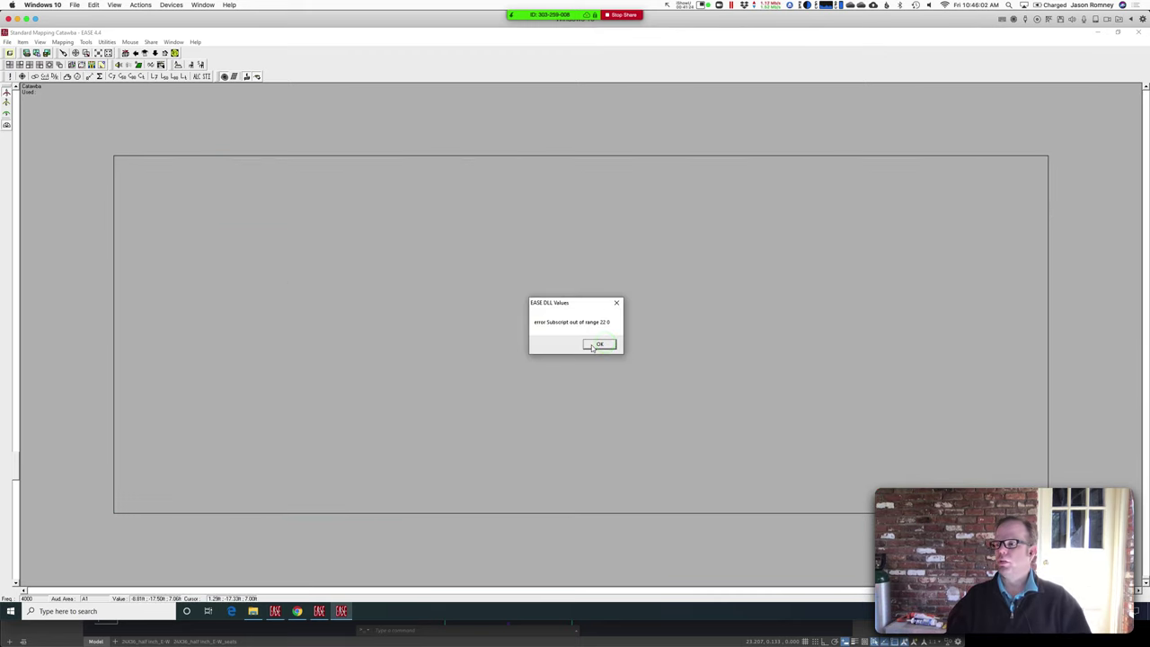
{"action": "left_click", "coordinate": [593, 346]}
{"action": "left_click", "coordinate": [596, 344]}
{"action": "left_click", "coordinate": [616, 303]}
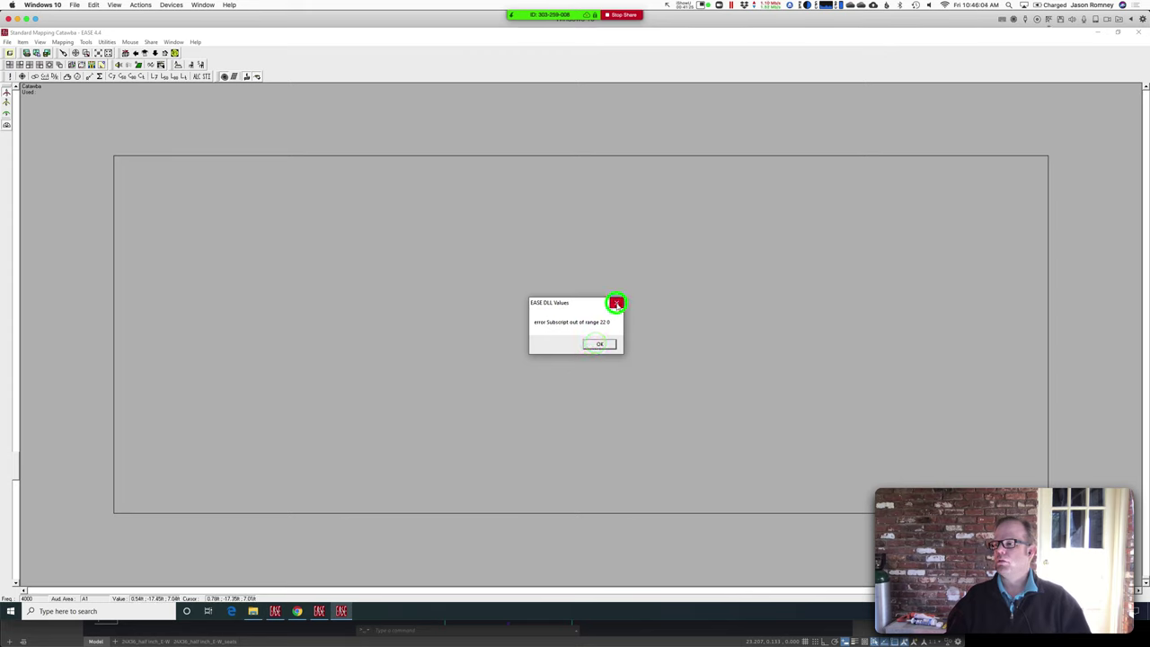
{"action": "left_click", "coordinate": [617, 302]}
{"action": "right_click", "coordinate": [341, 612]}
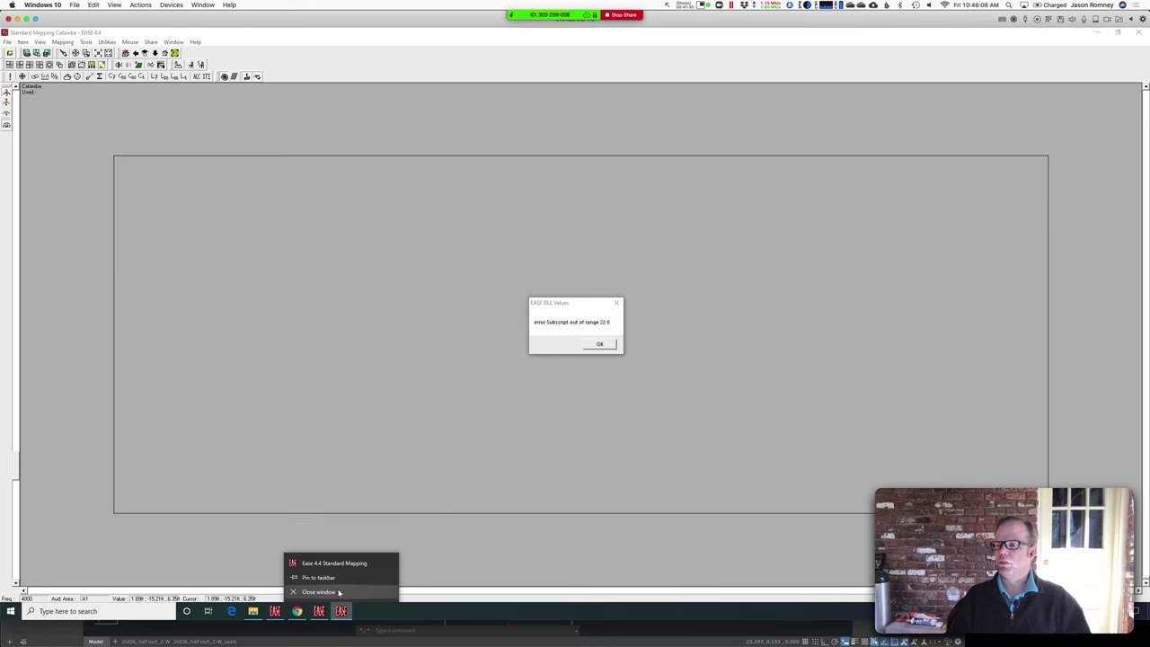
{"action": "left_click", "coordinate": [335, 592]}
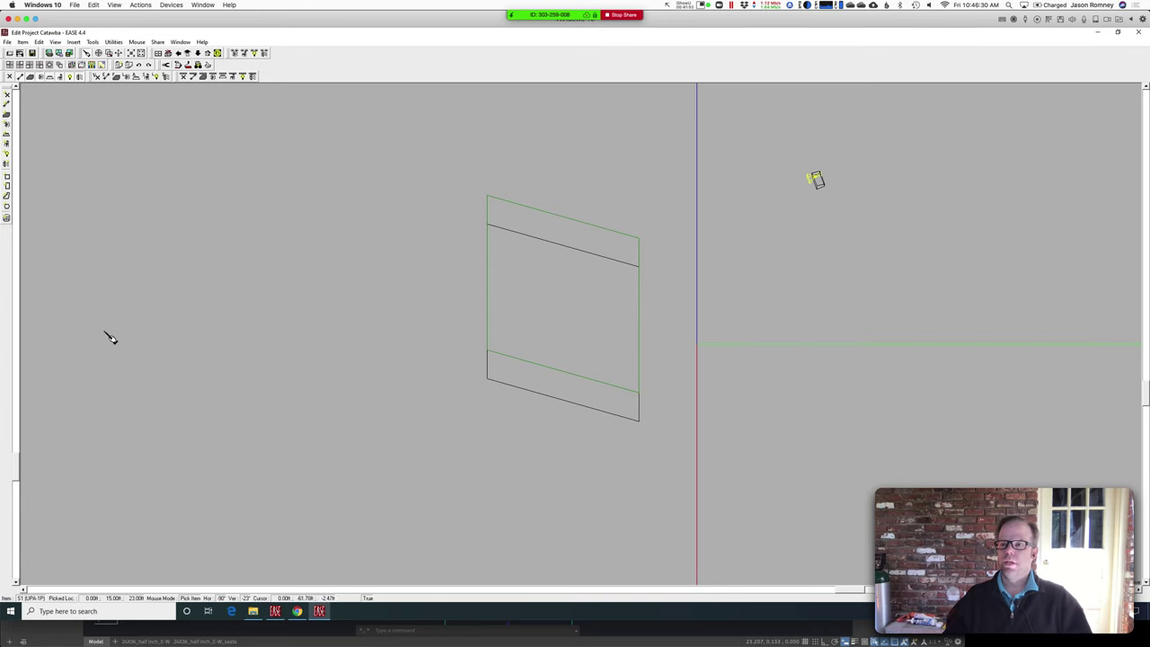
Step: Place vertex P3 on the green axis and set its position to x 0, y 20, z 0
{"action": "left_click", "coordinate": [8, 95]}
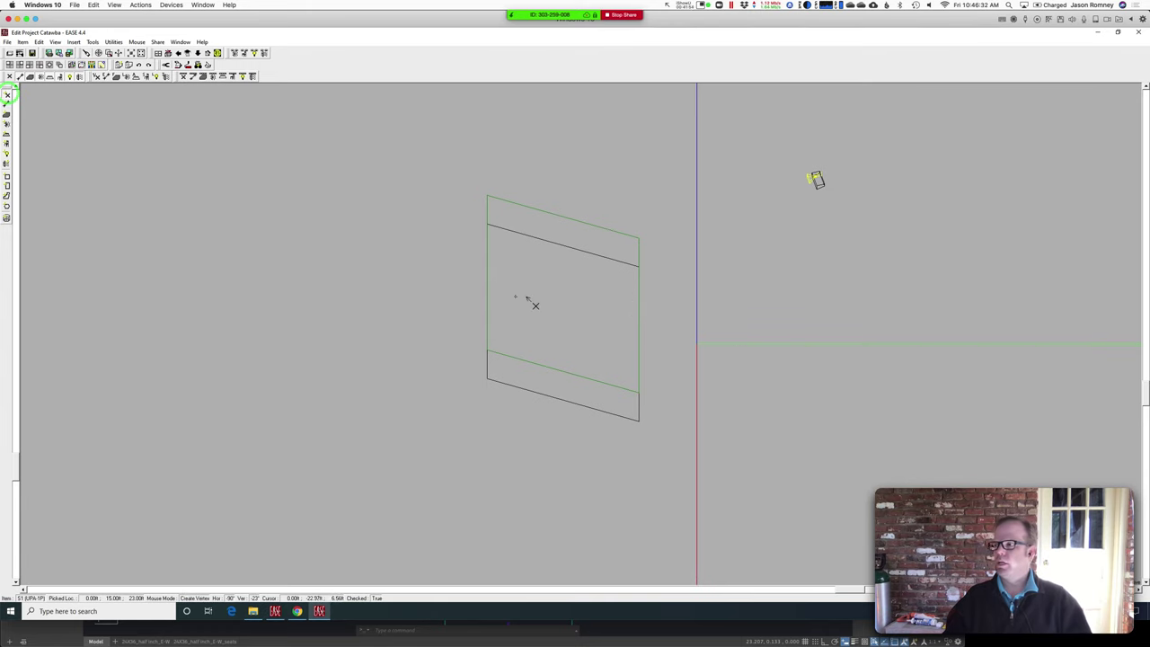
{"action": "left_click", "coordinate": [855, 344]}
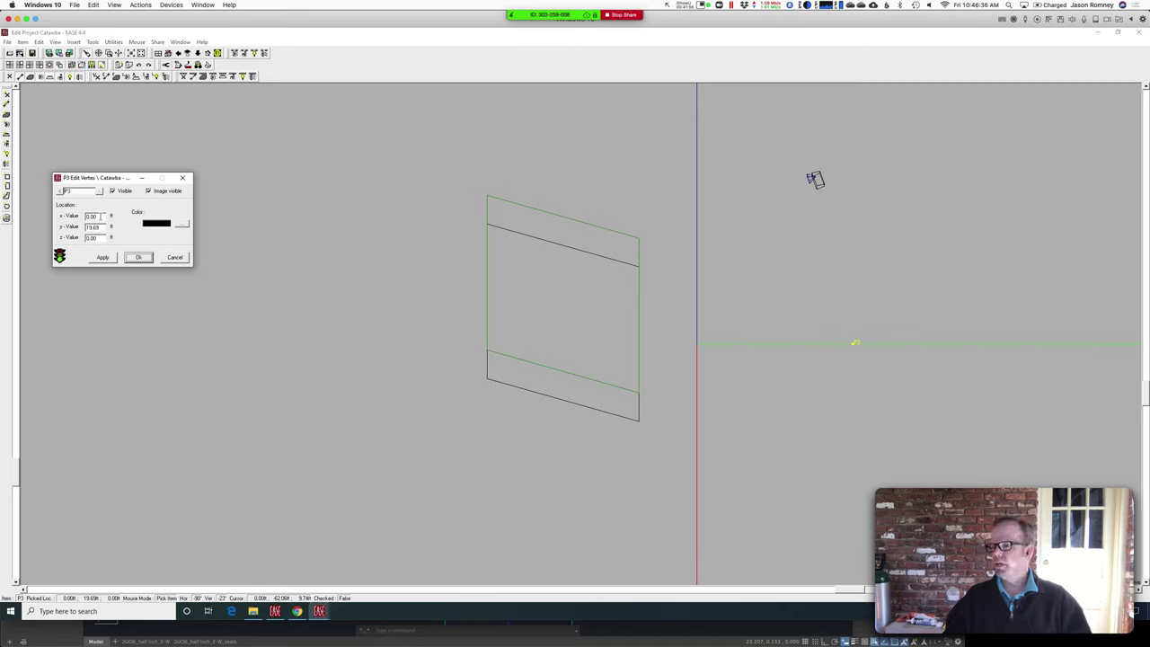
{"action": "left_click", "coordinate": [101, 238]}
{"action": "double_click", "coordinate": [102, 226]}
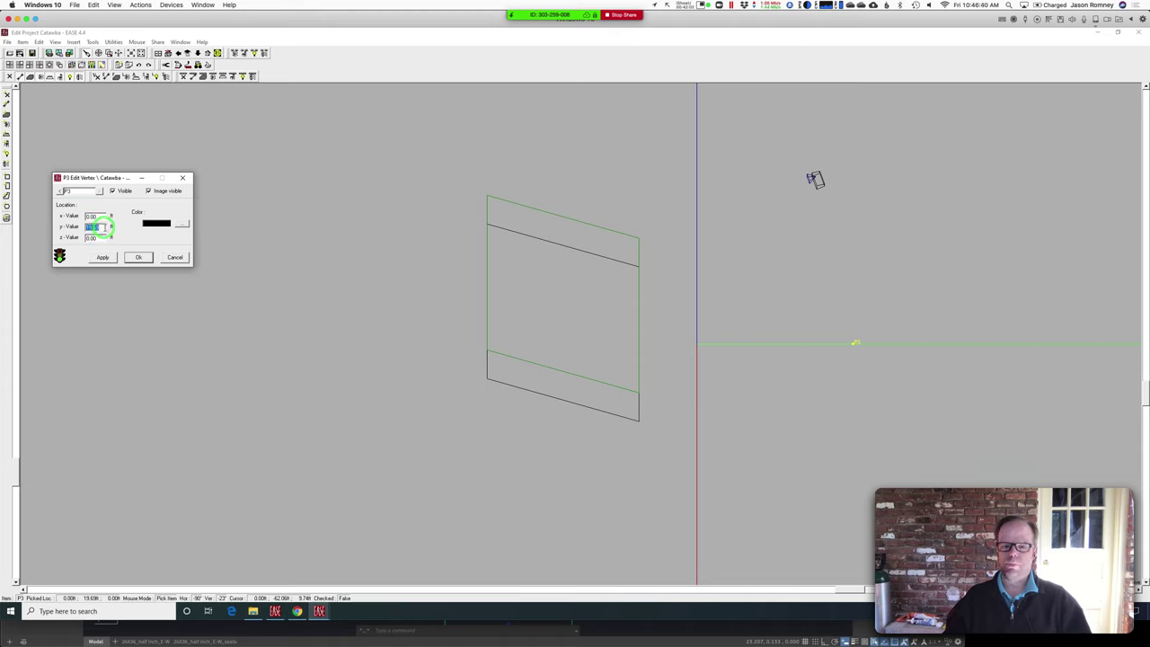
{"action": "left_click", "coordinate": [98, 237]}
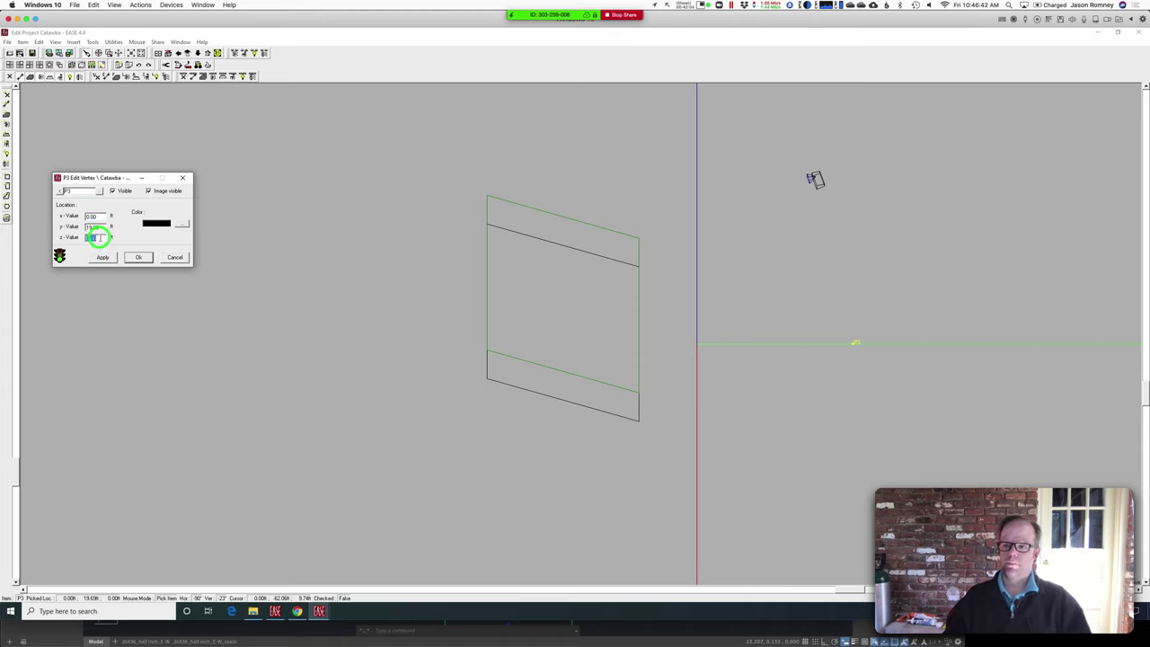
{"action": "double_click", "coordinate": [101, 228]}
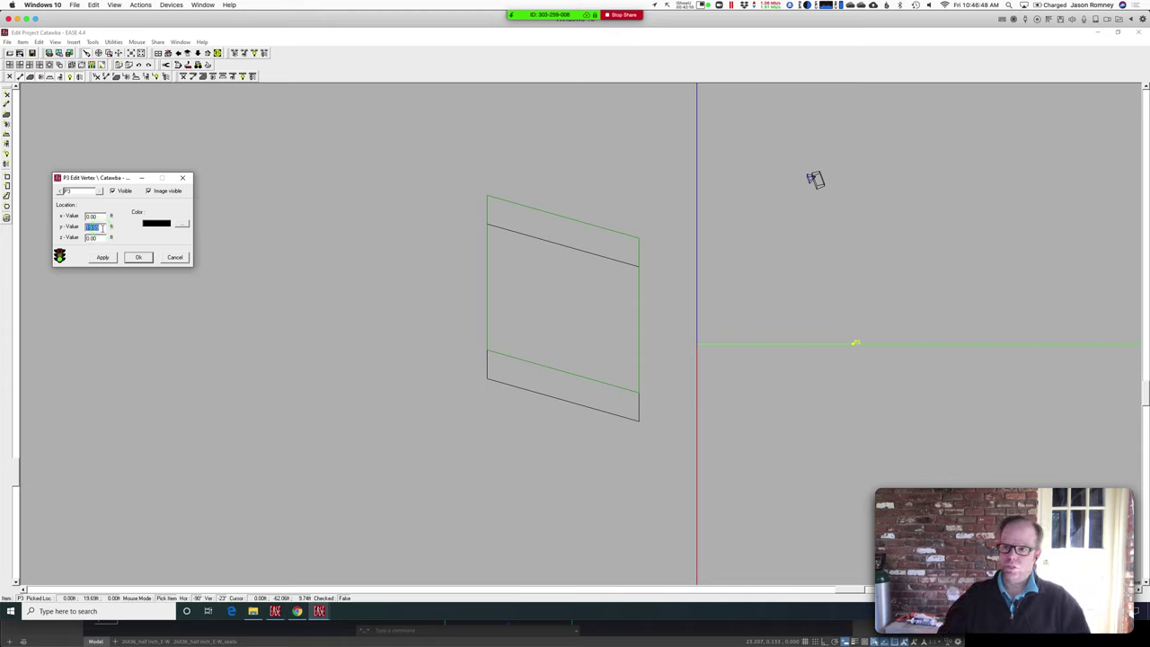
{"action": "type", "text": "20"}
{"action": "left_click", "coordinate": [95, 237]}
{"action": "left_click", "coordinate": [104, 258]}
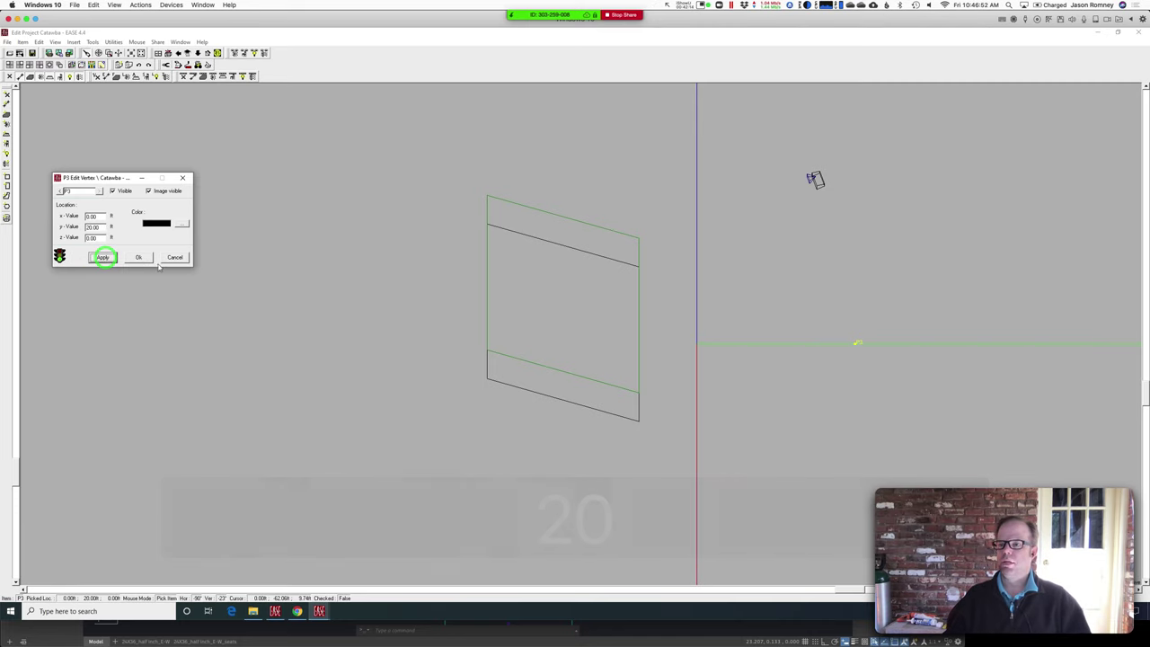
{"action": "left_click", "coordinate": [140, 258]}
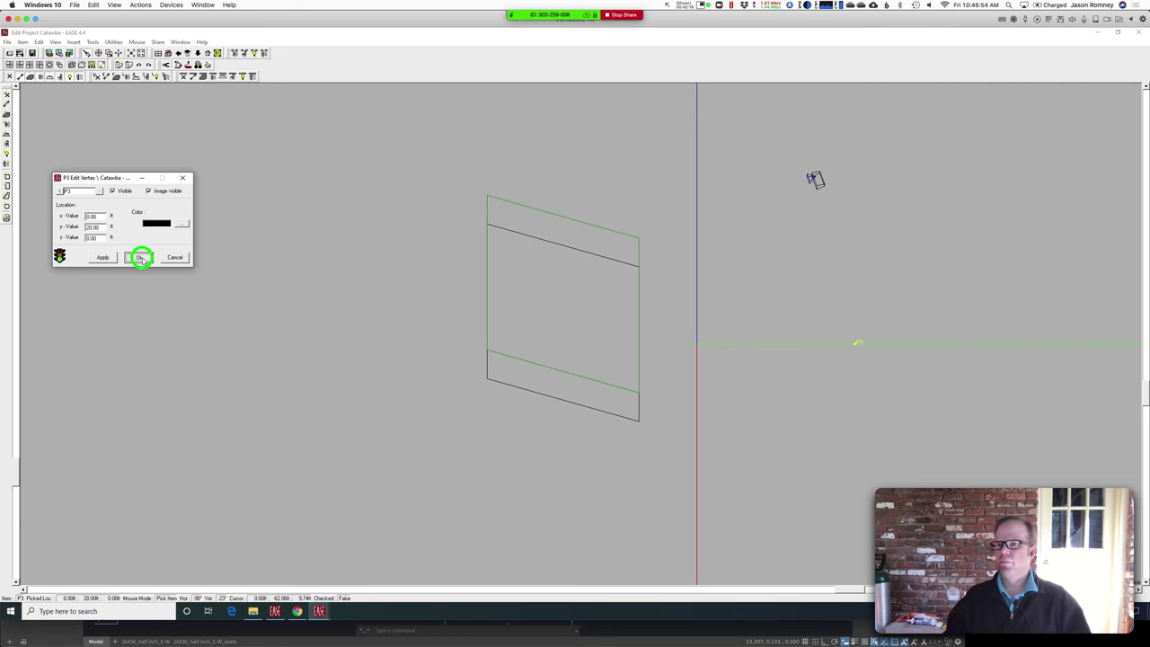
{"action": "right_click", "coordinate": [857, 347]}
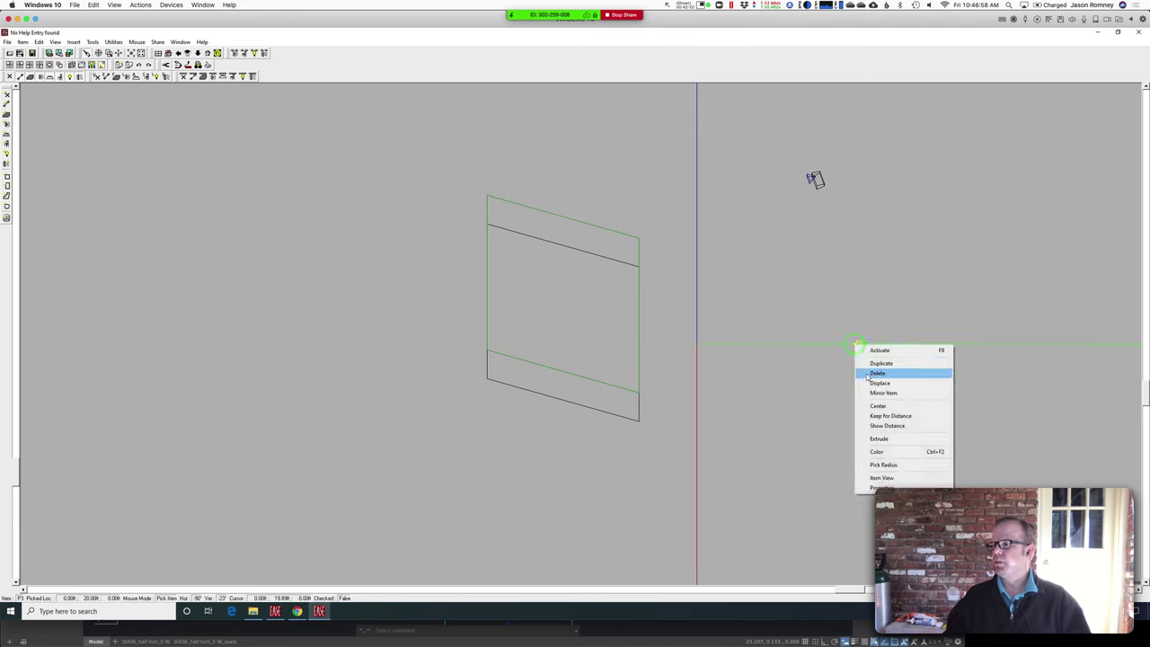
Step: Delete vertex P3 and place a new loudspeaker S2 on the green axis
{"action": "left_click", "coordinate": [865, 374]}
{"action": "left_click", "coordinate": [549, 353]}
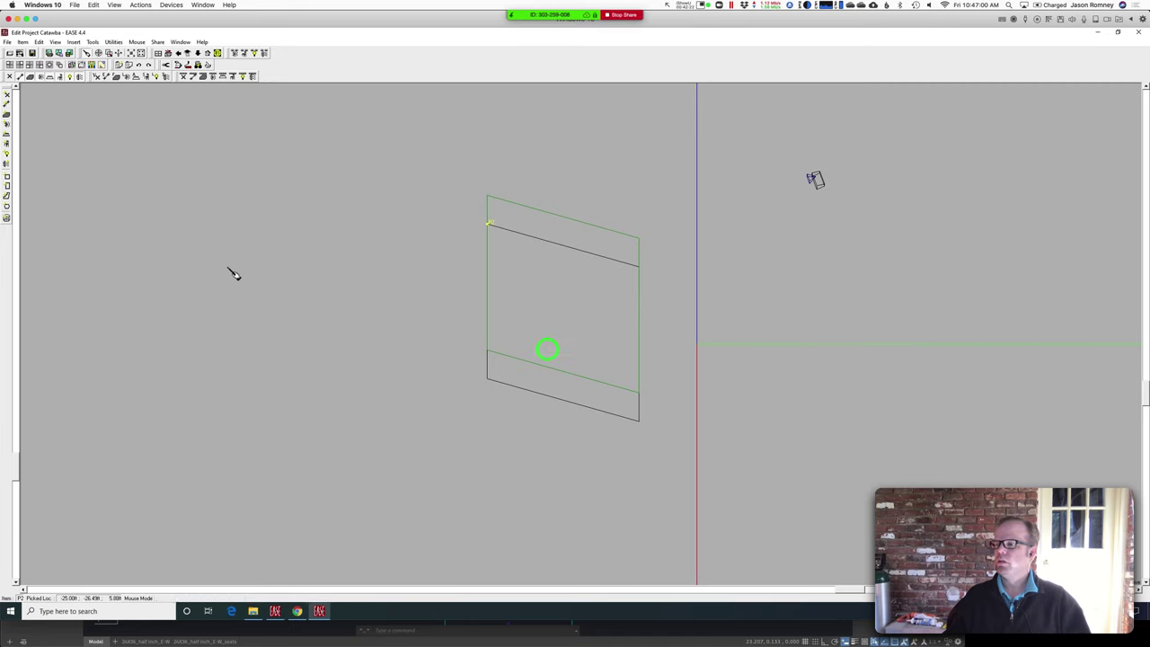
{"action": "left_click", "coordinate": [6, 124]}
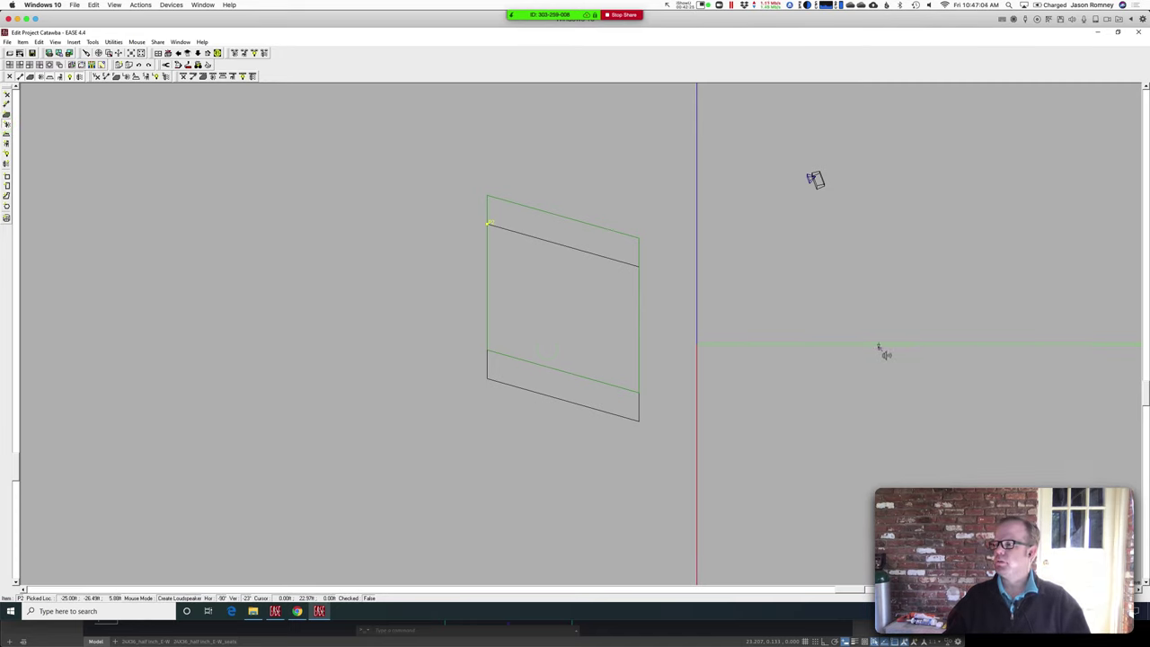
{"action": "left_click", "coordinate": [878, 346]}
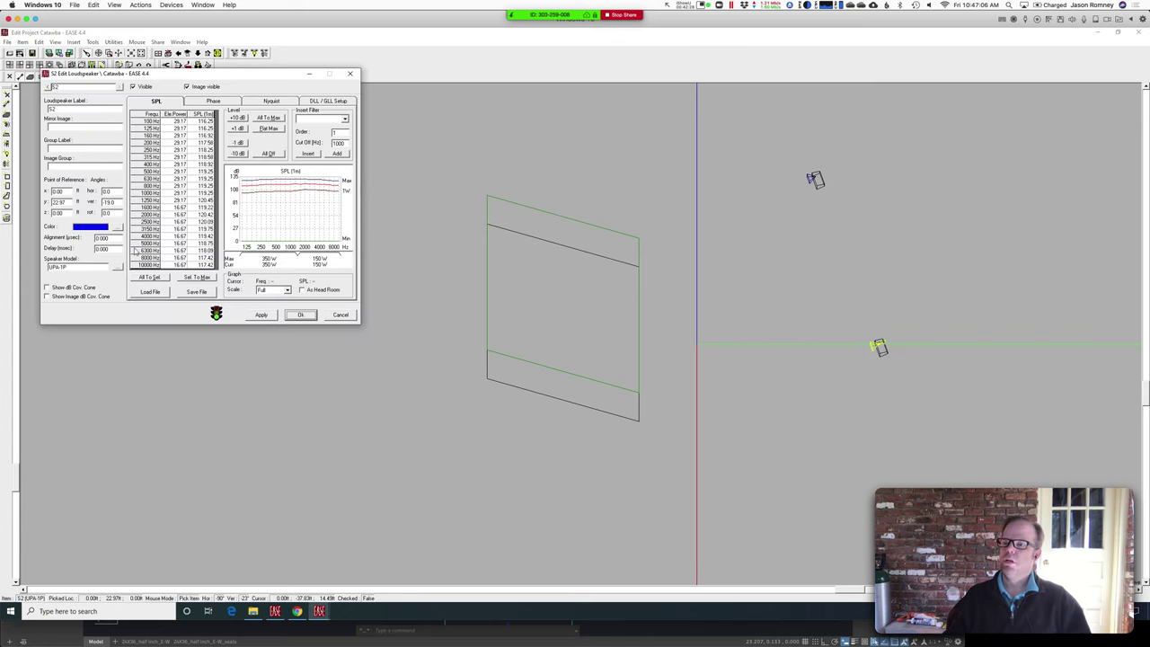
Step: Position S2 at y 20 with zero aiming angles, then bring up its speaker model choices
{"action": "double_click", "coordinate": [65, 202]}
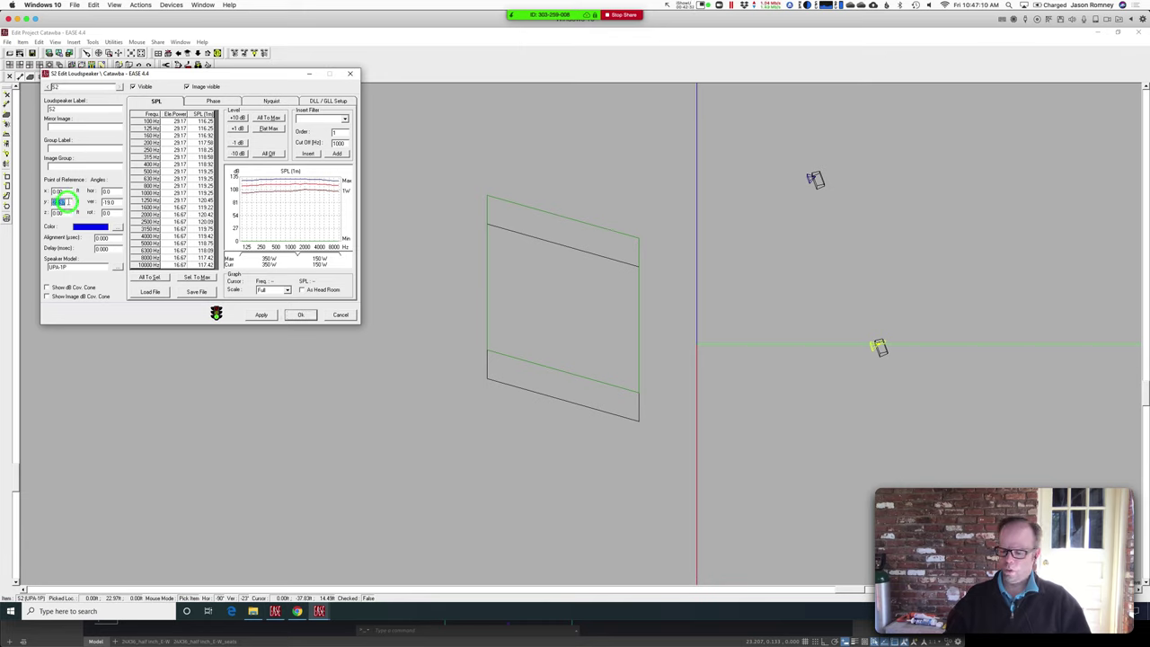
{"action": "type", "text": "20"}
{"action": "double_click", "coordinate": [59, 212]}
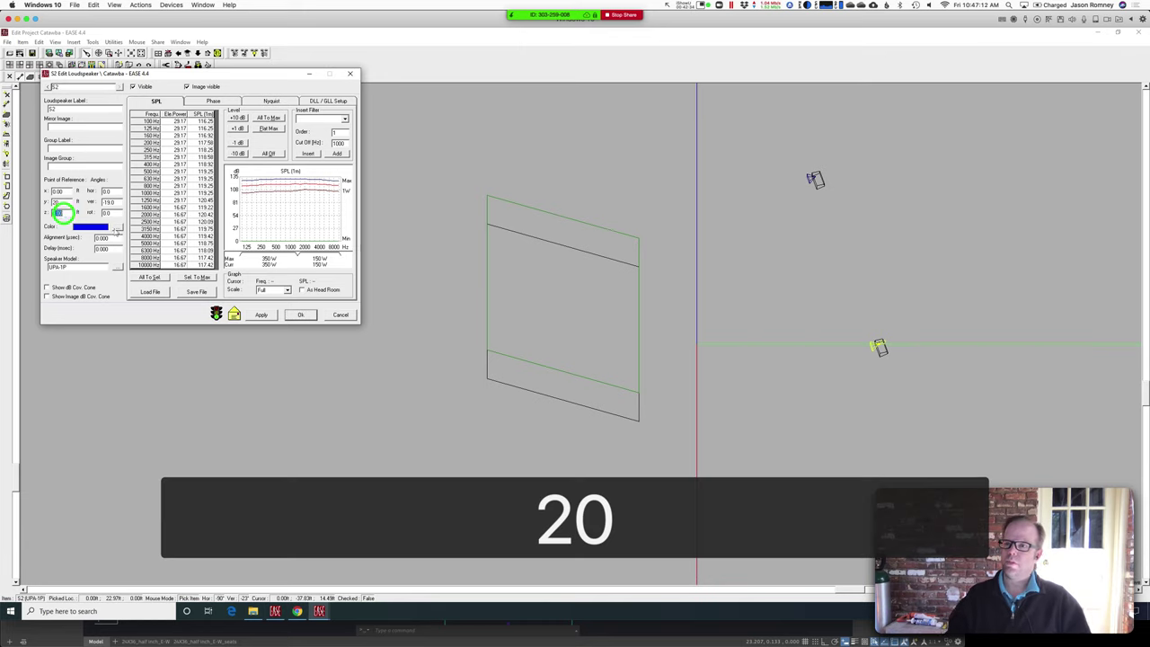
{"action": "double_click", "coordinate": [109, 201]}
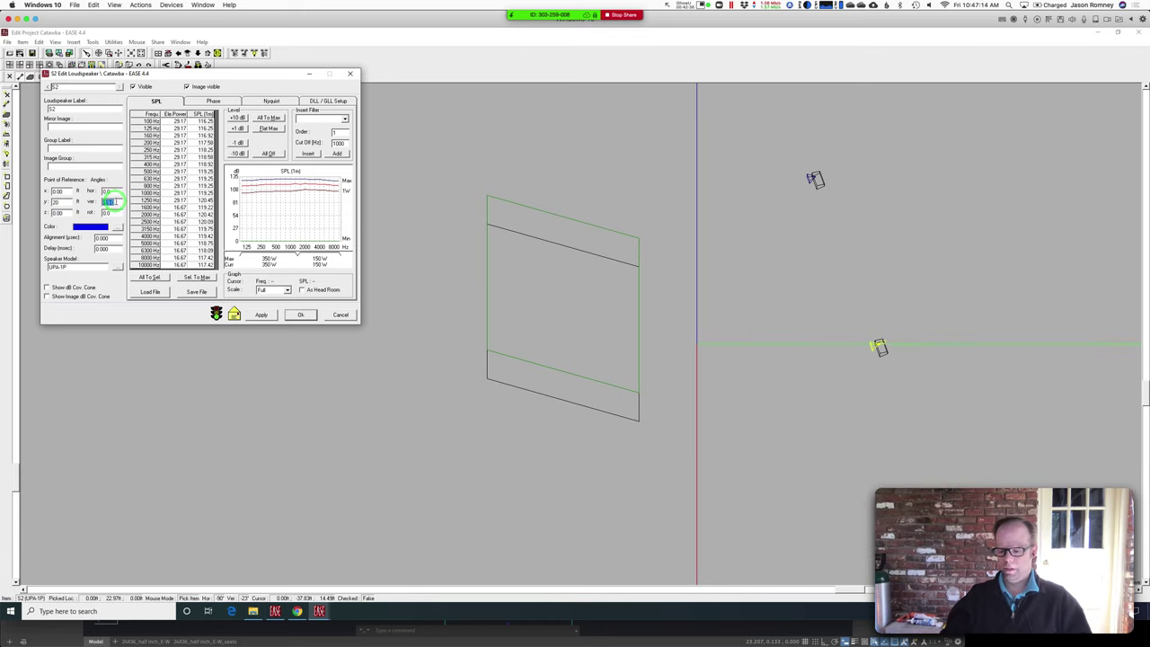
{"action": "type", "text": "0"}
{"action": "double_click", "coordinate": [115, 193]}
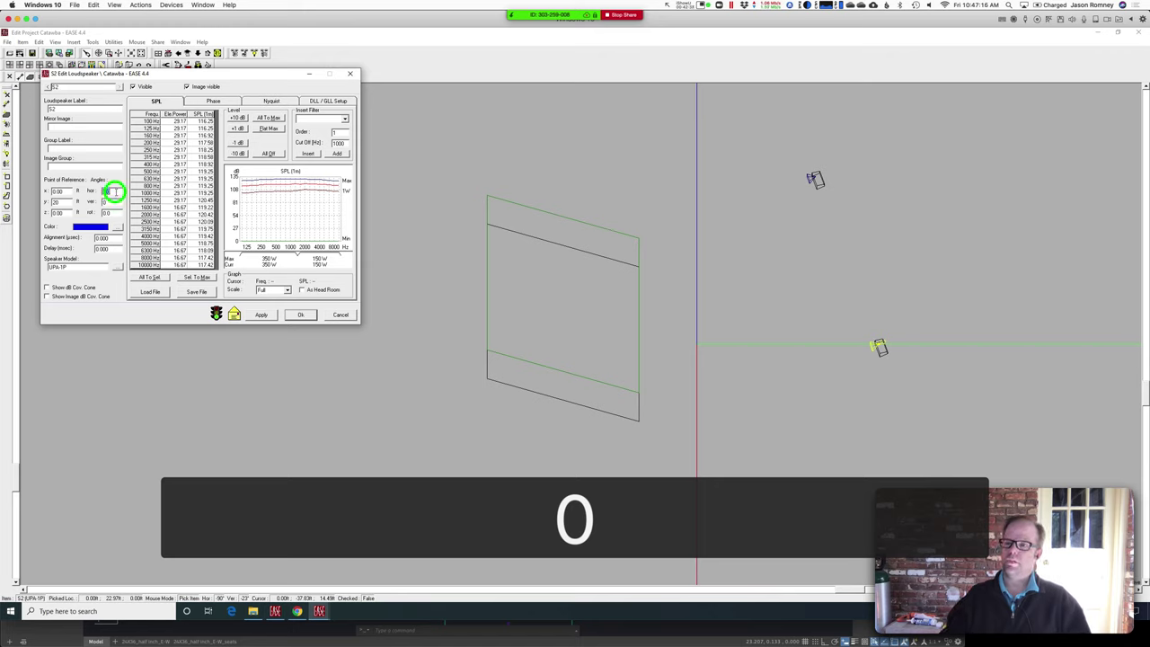
{"action": "left_click", "coordinate": [251, 317]}
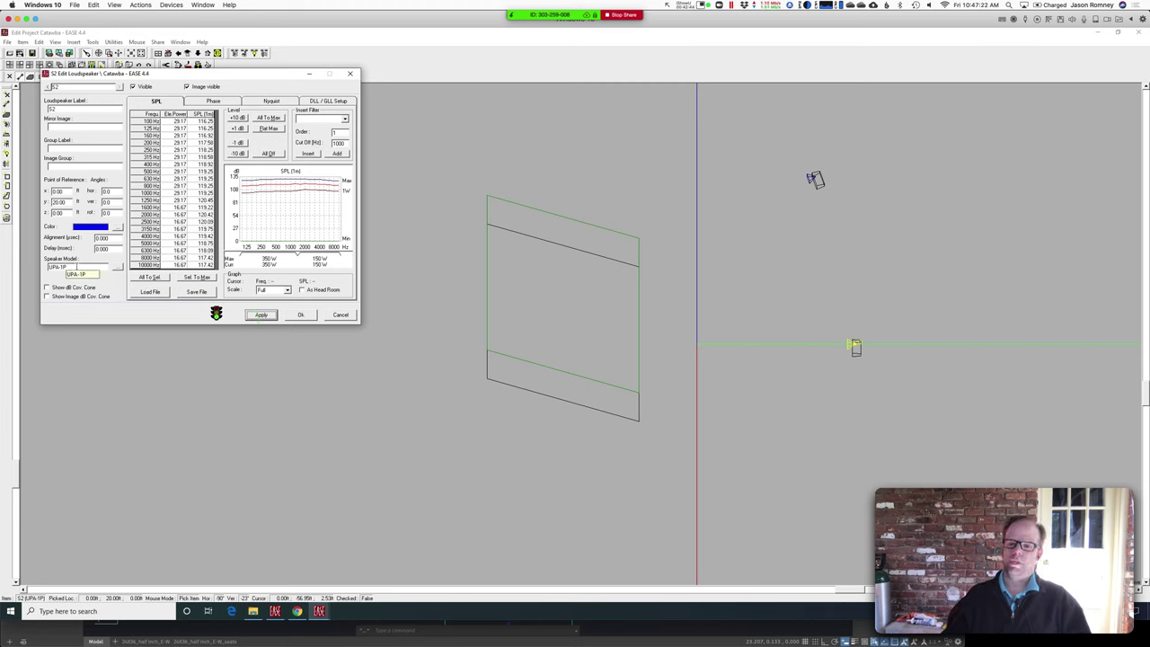
{"action": "left_click", "coordinate": [117, 268]}
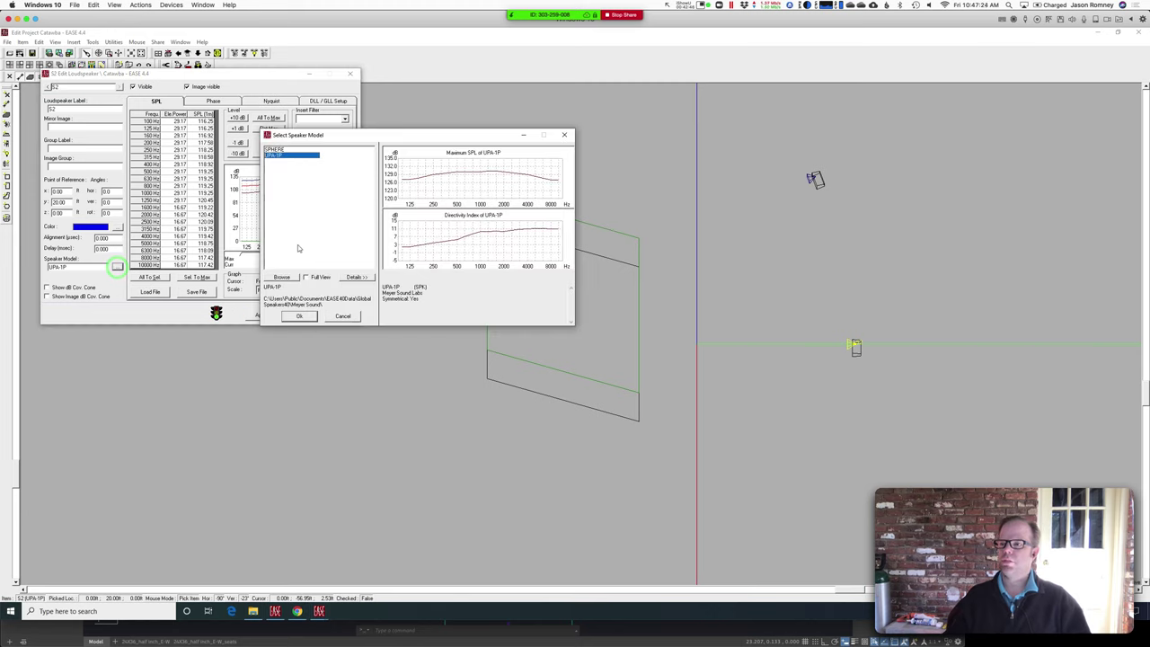
Step: Browse the main speaker database to the RENKUS-HEINZ > RH-Cls folder
{"action": "left_click", "coordinate": [281, 277]}
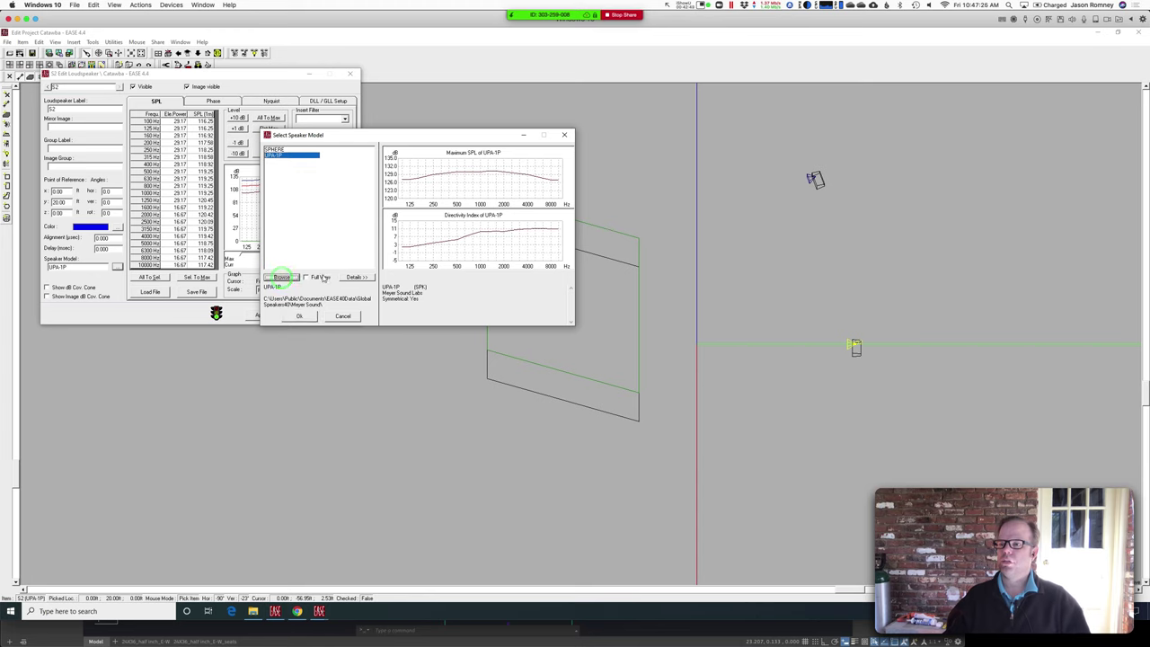
{"action": "left_click_drag", "start_coordinate": [410, 247], "coordinate": [408, 267]}
{"action": "double_click", "coordinate": [338, 251]}
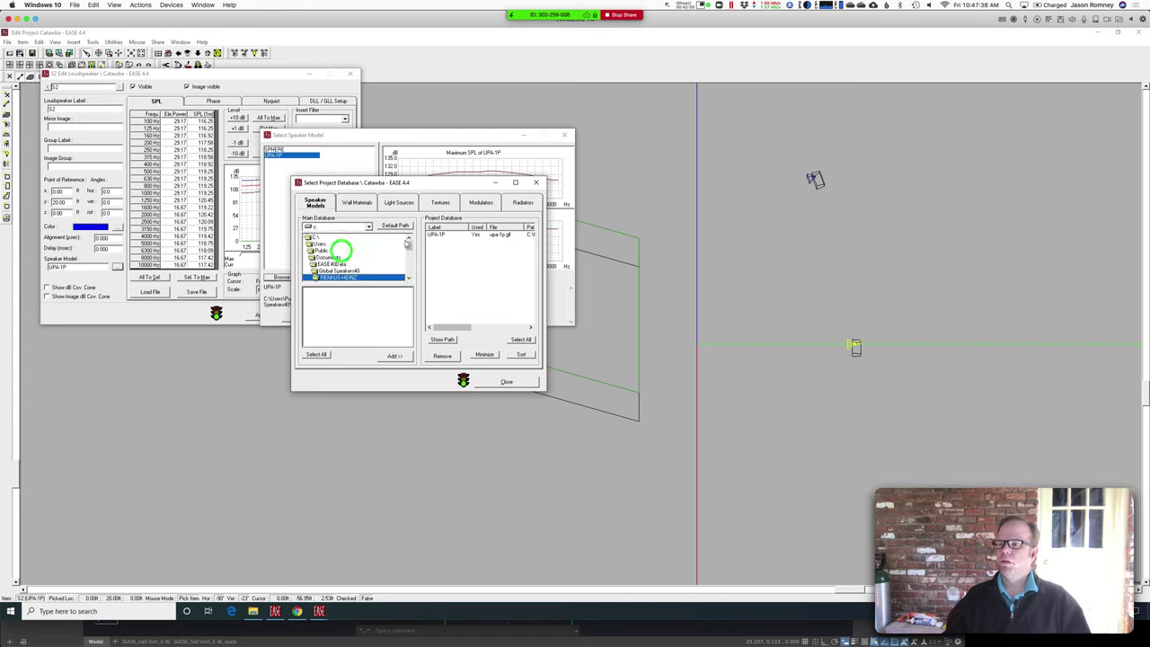
{"action": "left_click", "coordinate": [408, 247]}
{"action": "left_click_drag", "start_coordinate": [408, 246], "coordinate": [408, 255]}
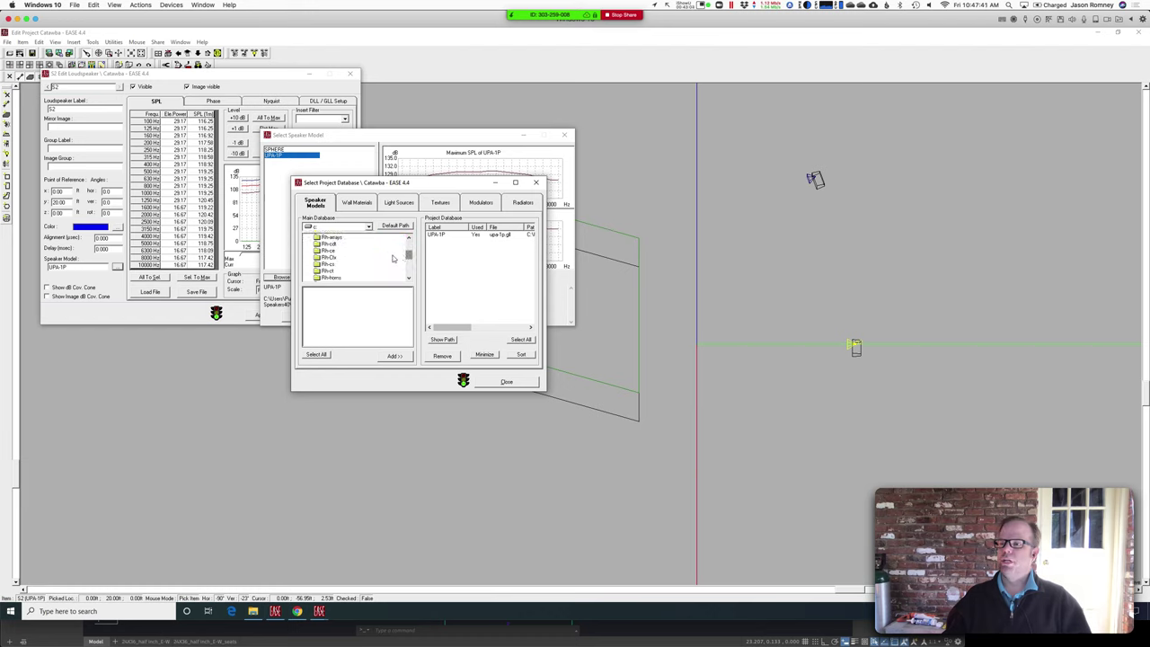
{"action": "double_click", "coordinate": [333, 258]}
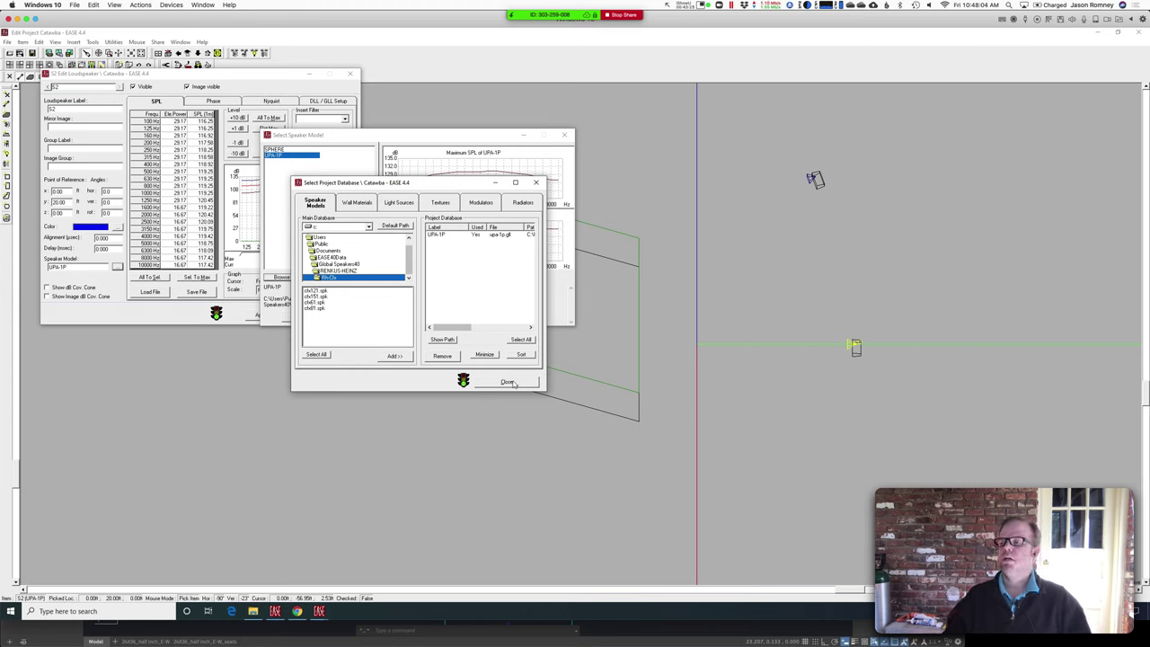
Step: Close the database browser, keep S2 as UPA-1P, and bring up the Renkus-Heinz website
{"action": "left_click", "coordinate": [508, 382]}
{"action": "left_click", "coordinate": [304, 317]}
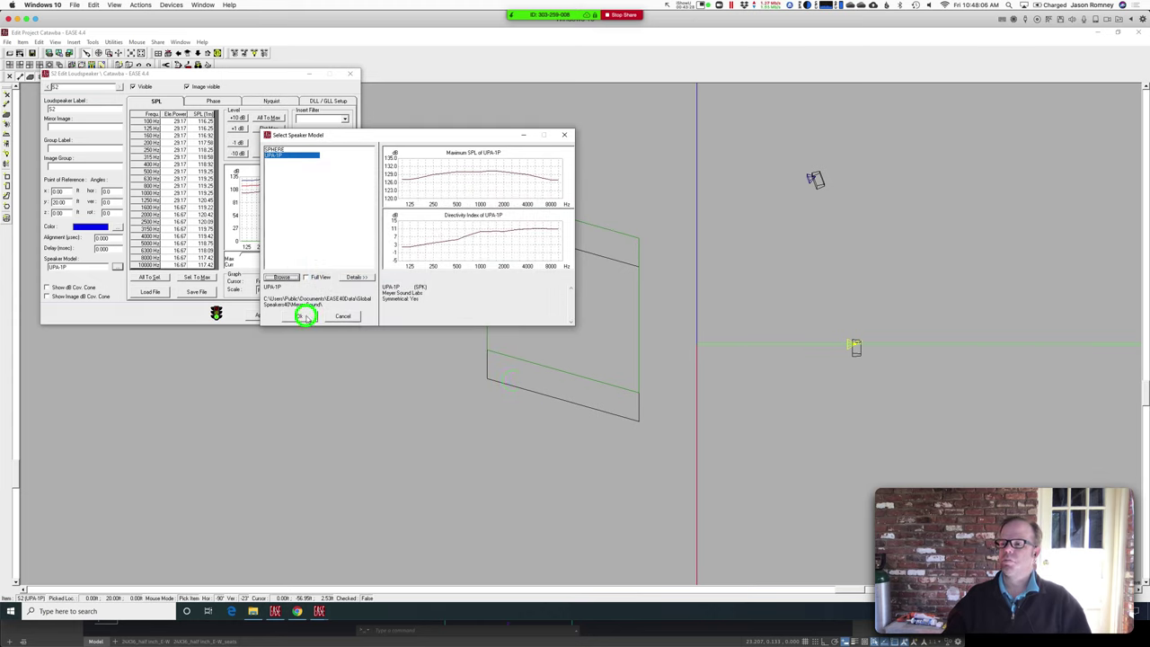
{"action": "left_click", "coordinate": [304, 315]}
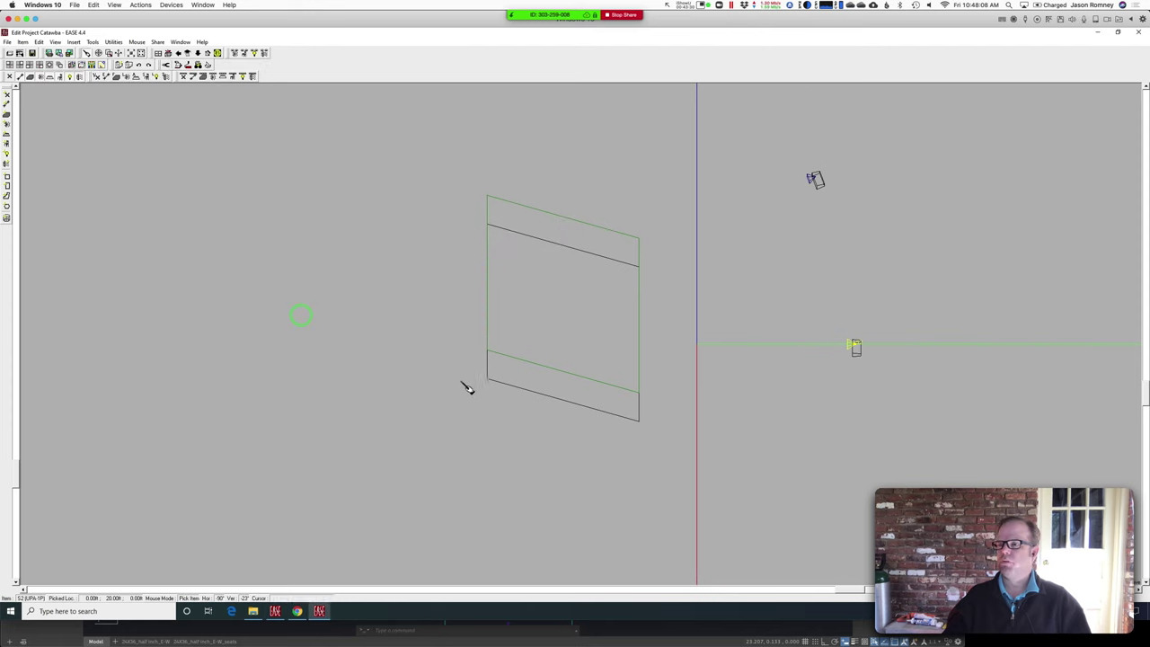
{"action": "left_click", "coordinate": [297, 611]}
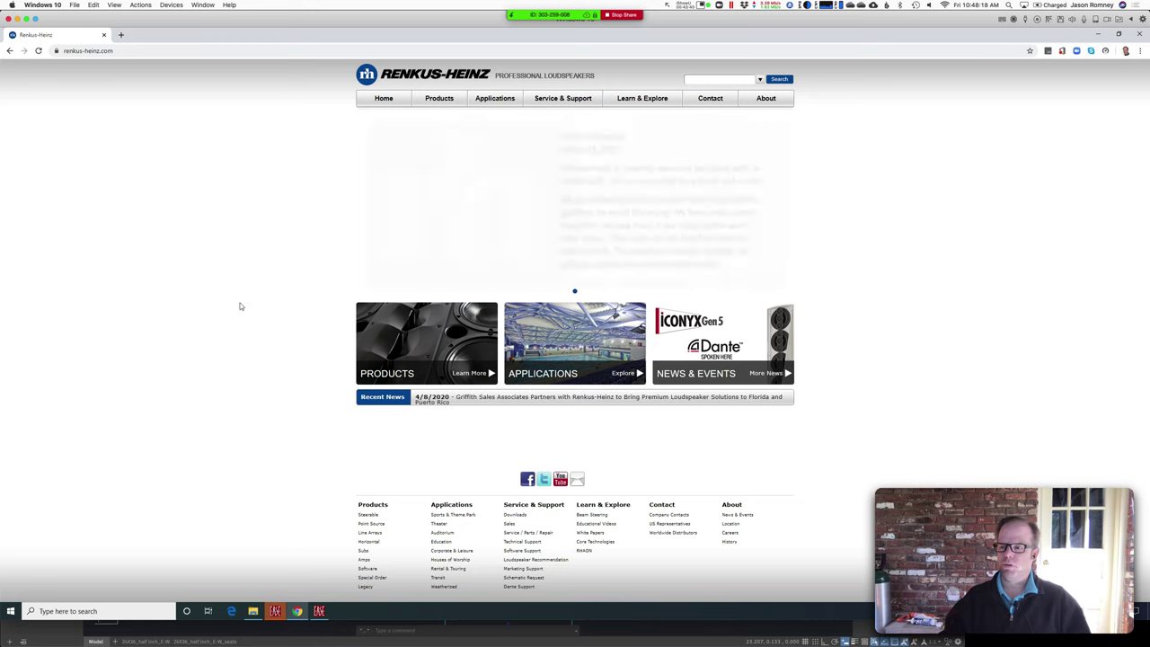
Step: Open the Renkus-Heinz Downloads page from the Service & Support menu
{"action": "left_click", "coordinate": [275, 611]}
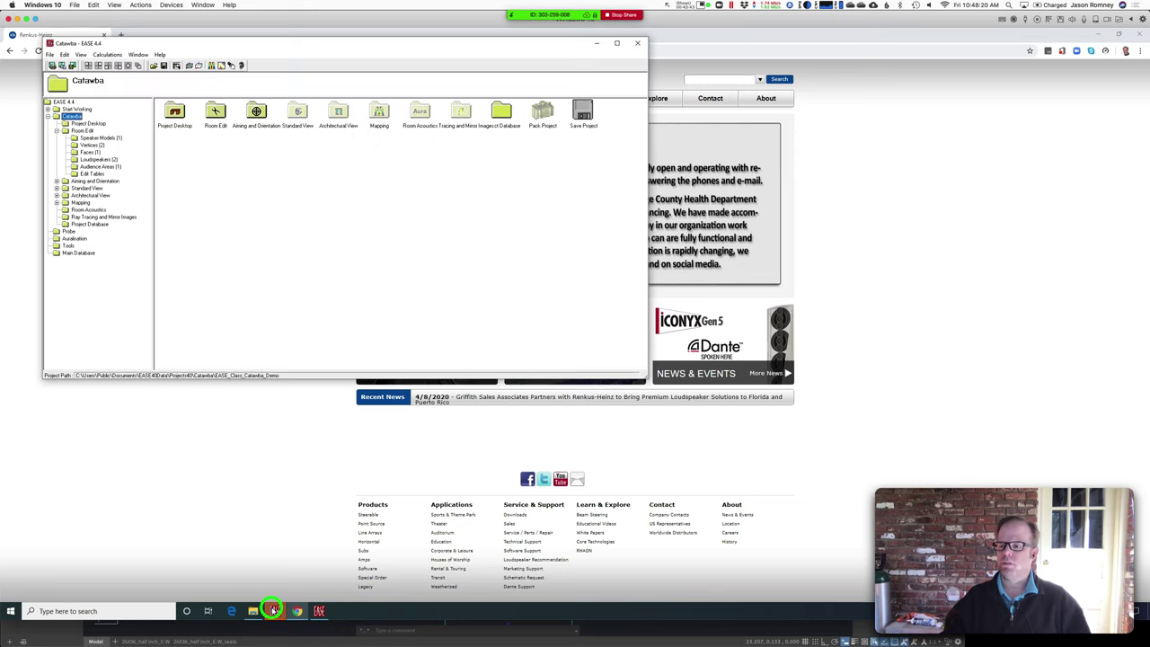
{"action": "left_click", "coordinate": [162, 57]}
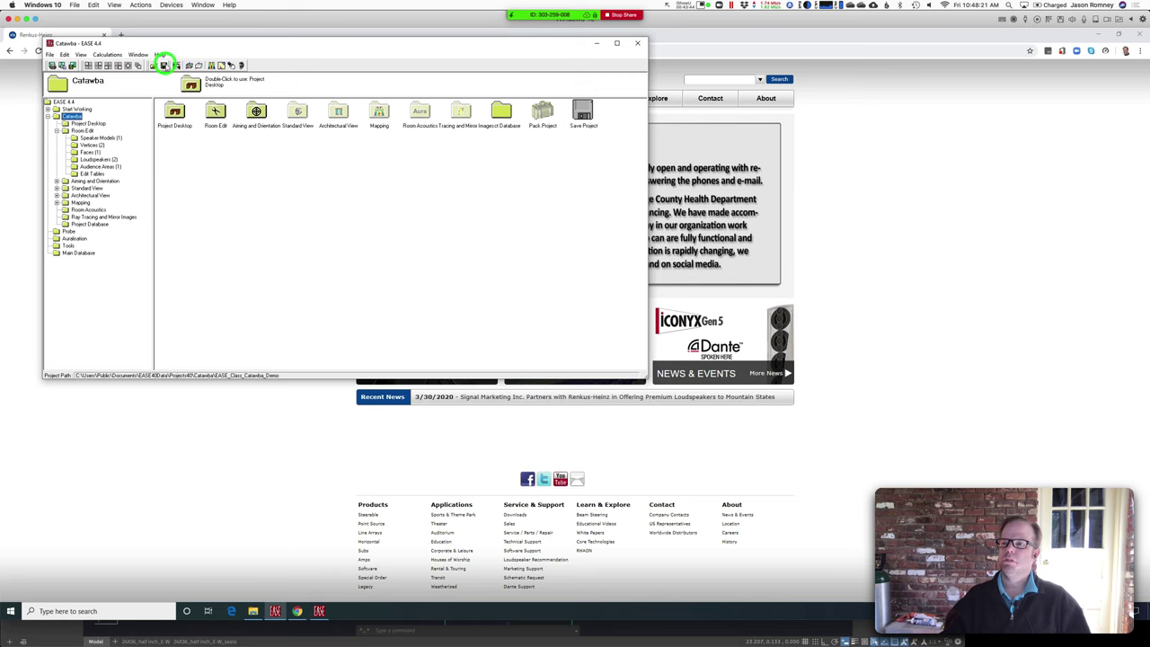
{"action": "left_click", "coordinate": [297, 611]}
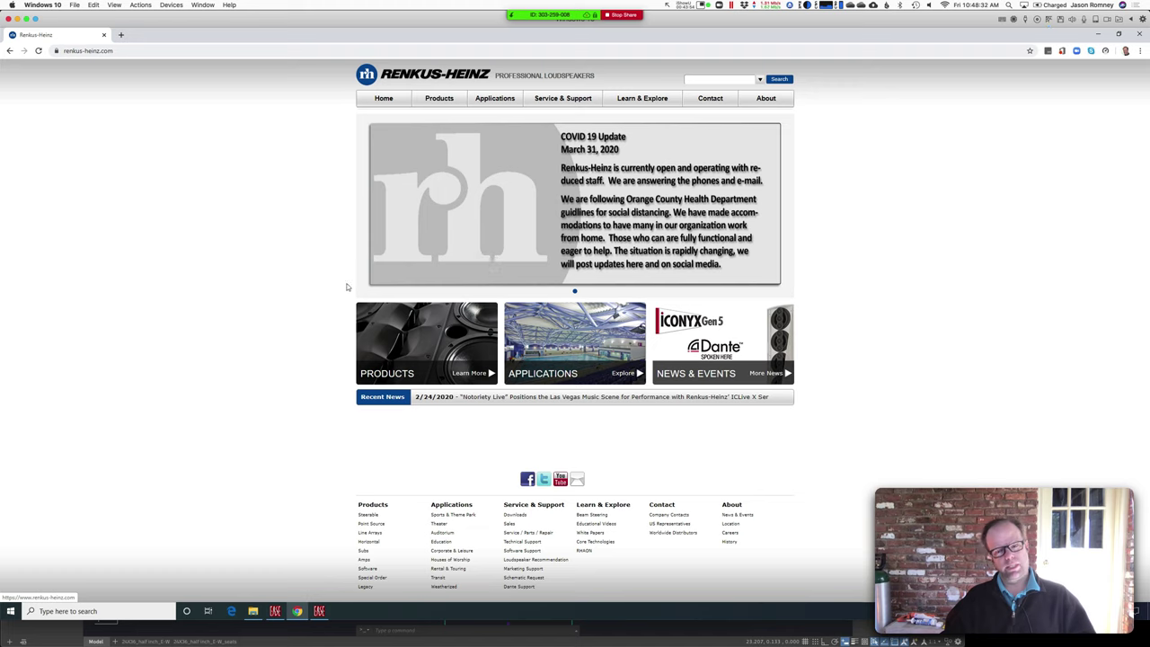
{"action": "mouse_move", "coordinate": [561, 102]}
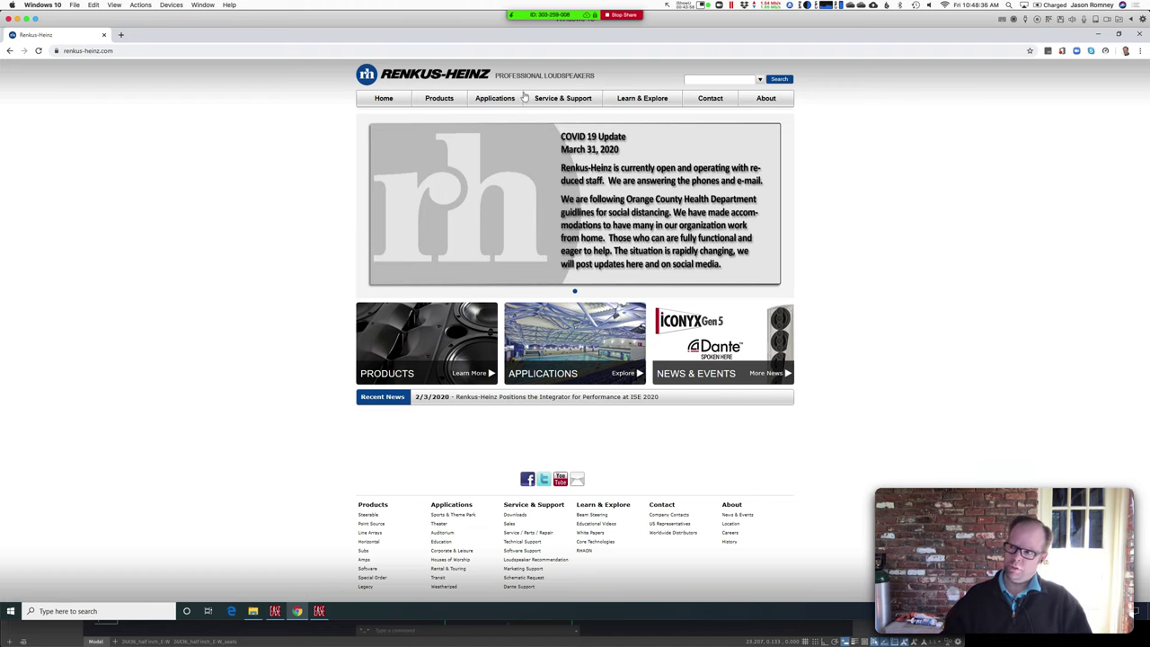
{"action": "left_click", "coordinate": [544, 106]}
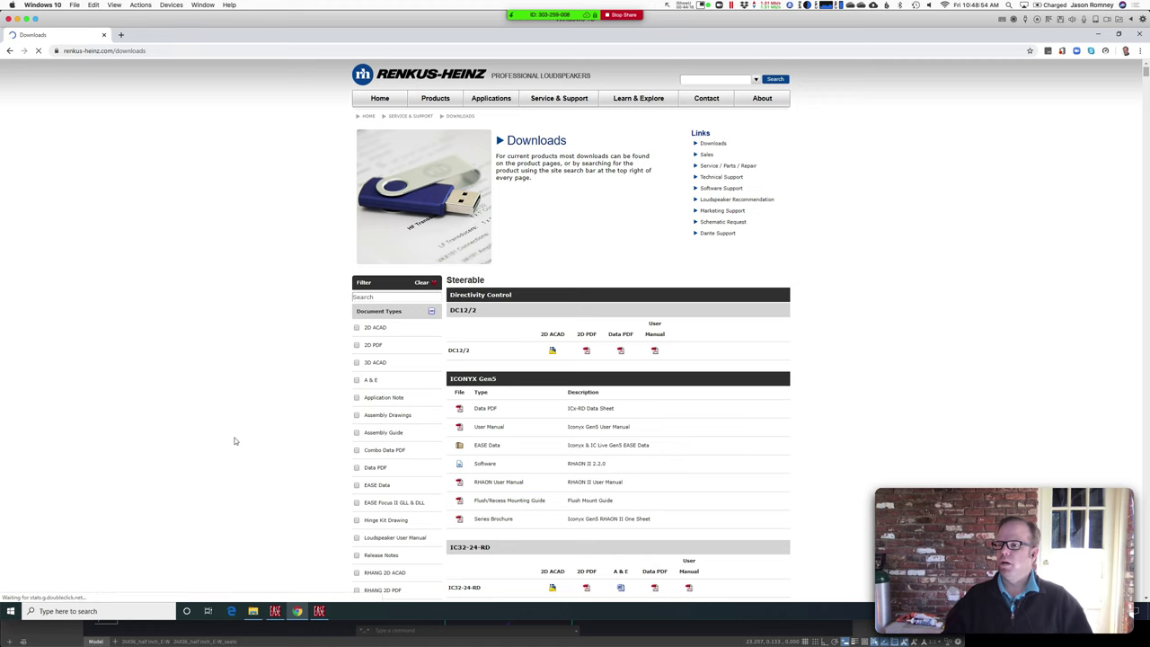
Step: Filter downloads to EASE Data, download the C Series file and open rh-c-series-1.zip
{"action": "scroll", "coordinate": [235, 441], "scroll_direction": "down", "scroll_amount": 5}
{"action": "scroll", "coordinate": [232, 442], "scroll_direction": "up", "scroll_amount": 2}
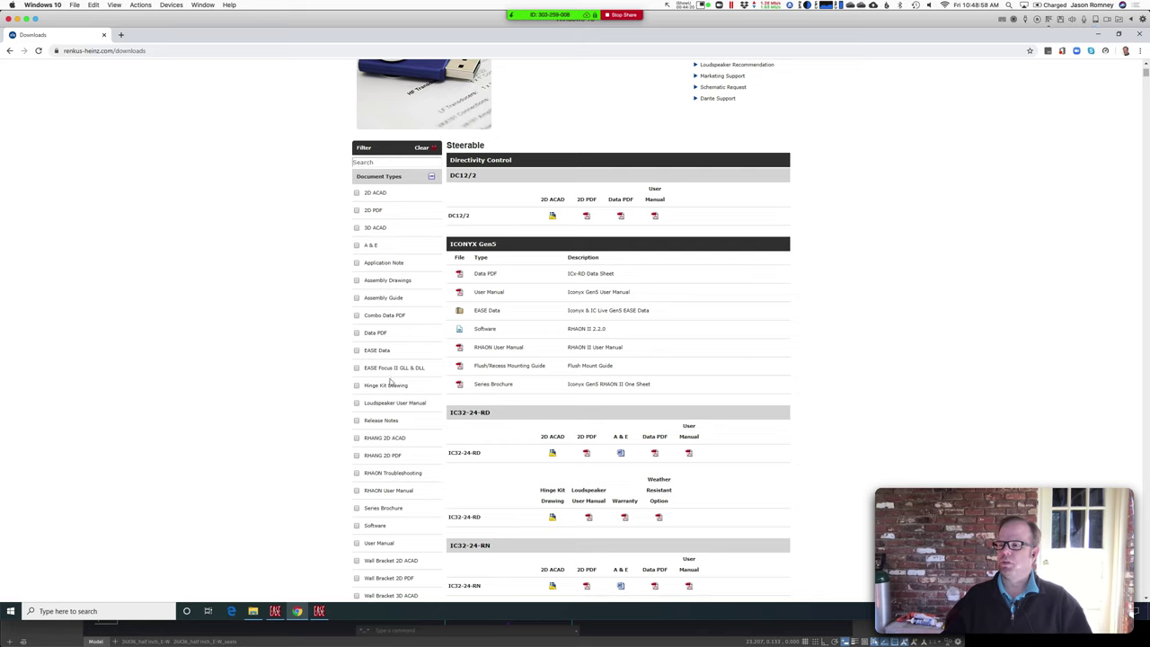
{"action": "left_click", "coordinate": [357, 351]}
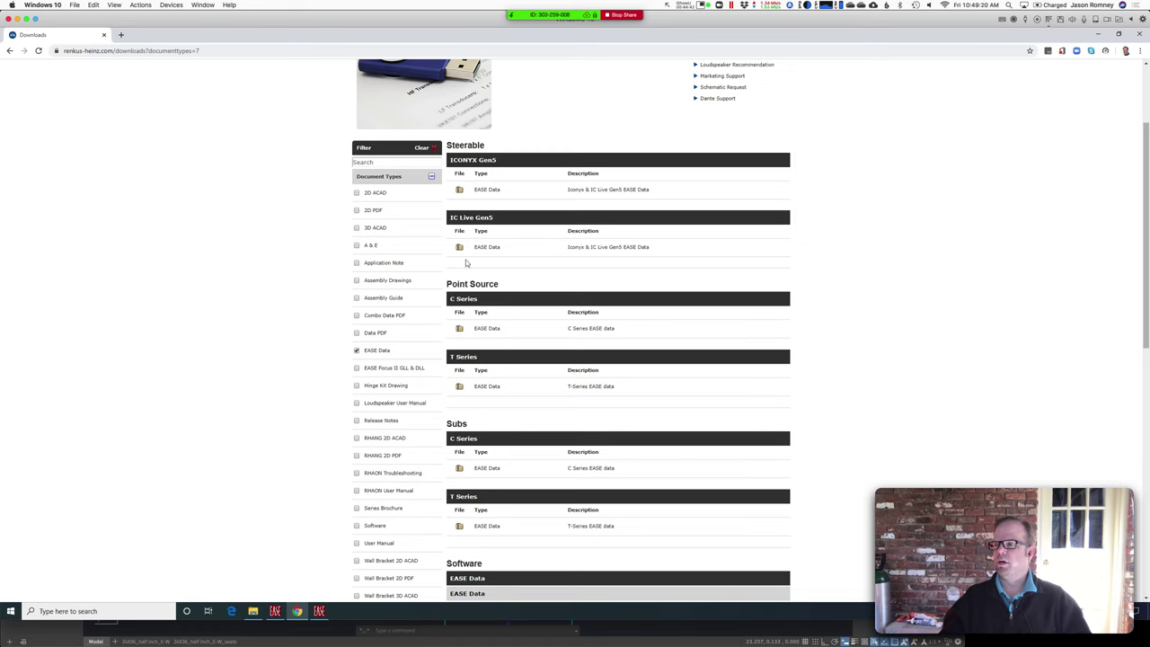
{"action": "left_click", "coordinate": [459, 329]}
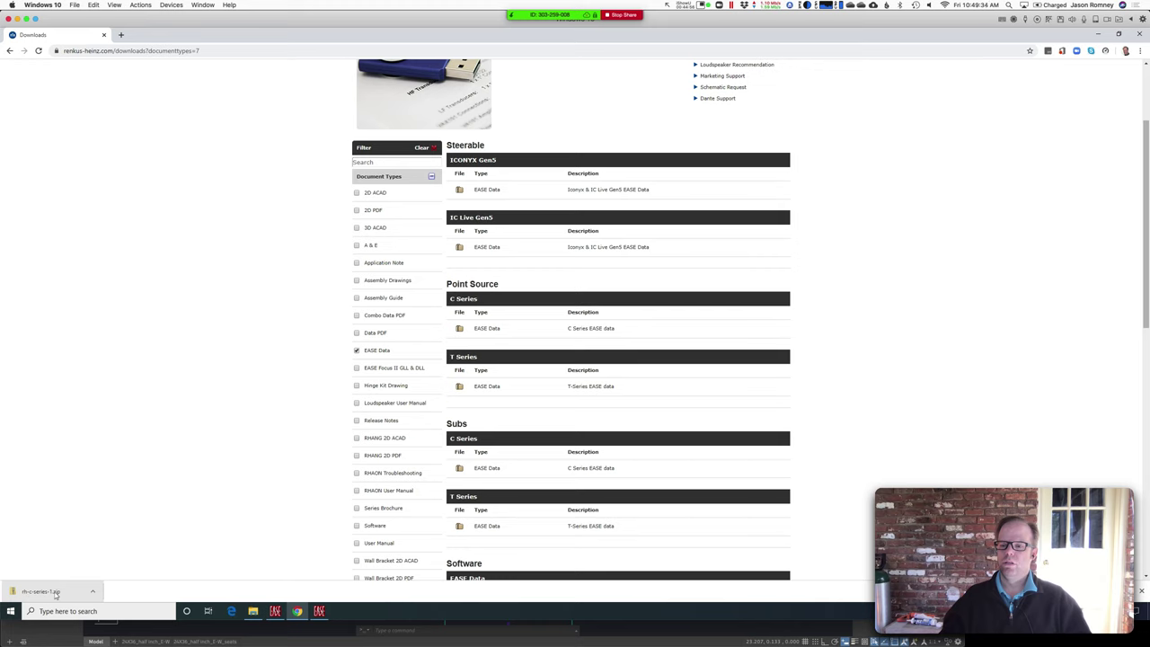
{"action": "left_click", "coordinate": [56, 593]}
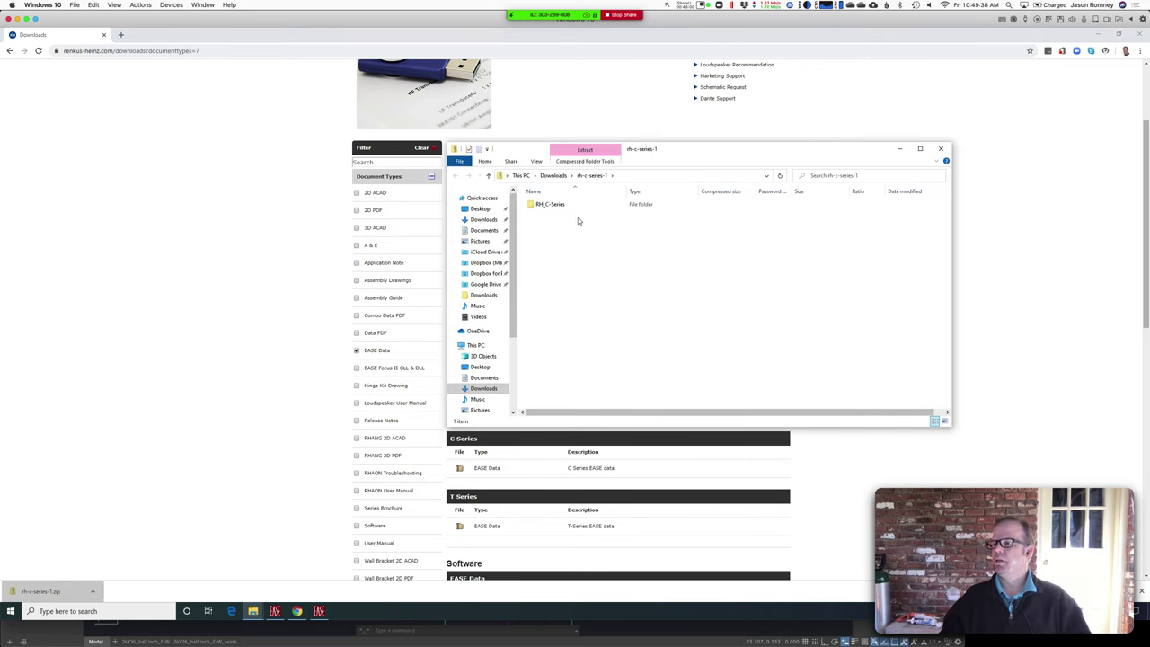
Step: Extract all files from the C Series zip to the suggested folder
{"action": "left_click", "coordinate": [582, 150]}
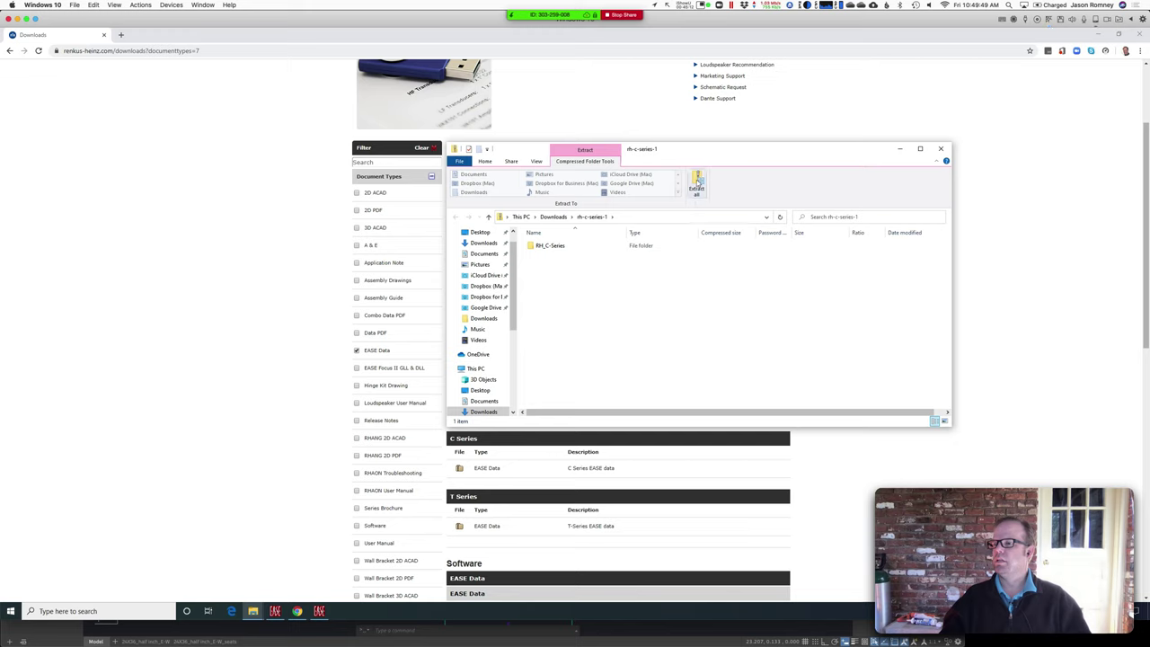
{"action": "left_click", "coordinate": [698, 177]}
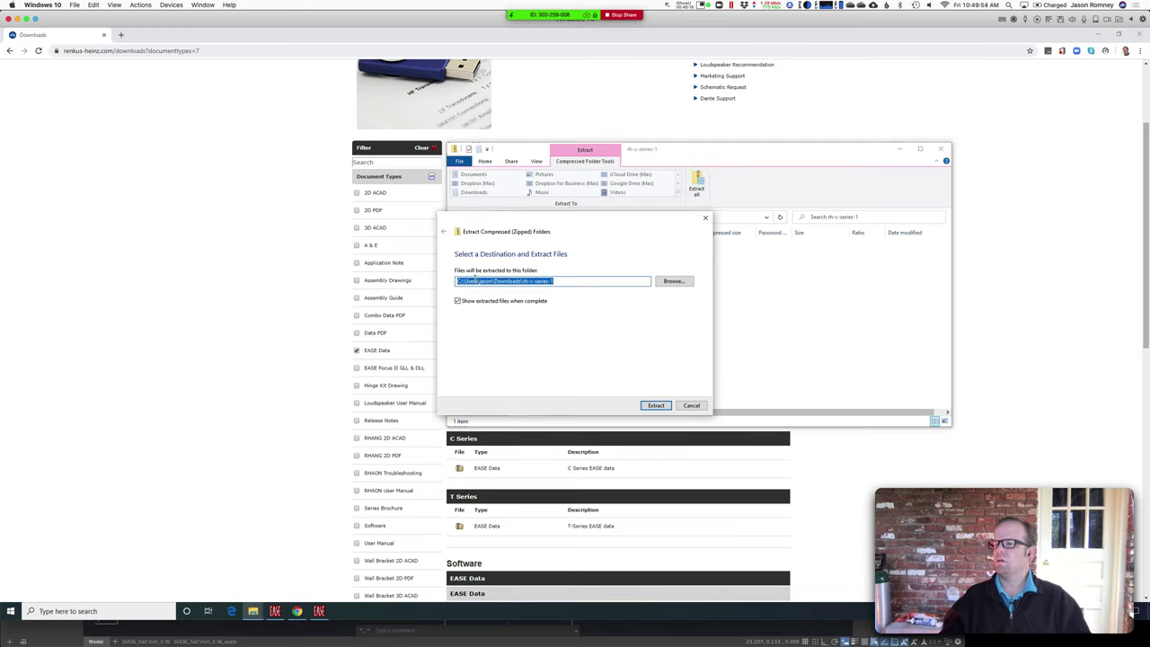
{"action": "left_click", "coordinate": [655, 406]}
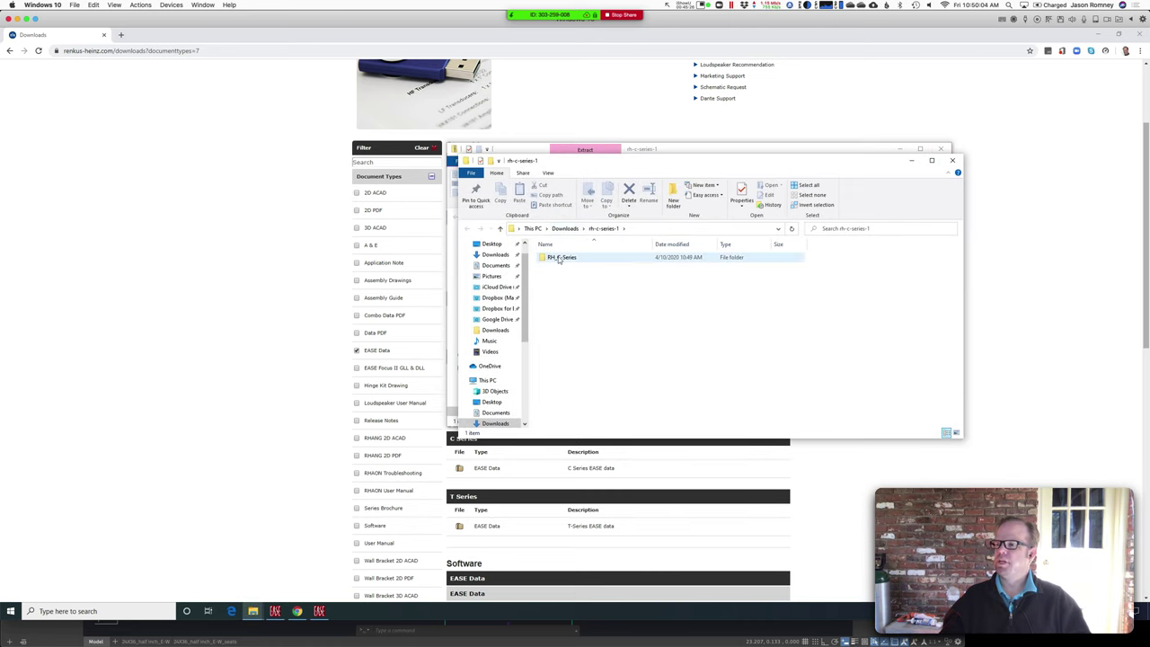
Step: Open the extracted RH_C-Series folder and look through the CX41 .lob, .fed, .phs and speaker files
{"action": "double_click", "coordinate": [560, 259]}
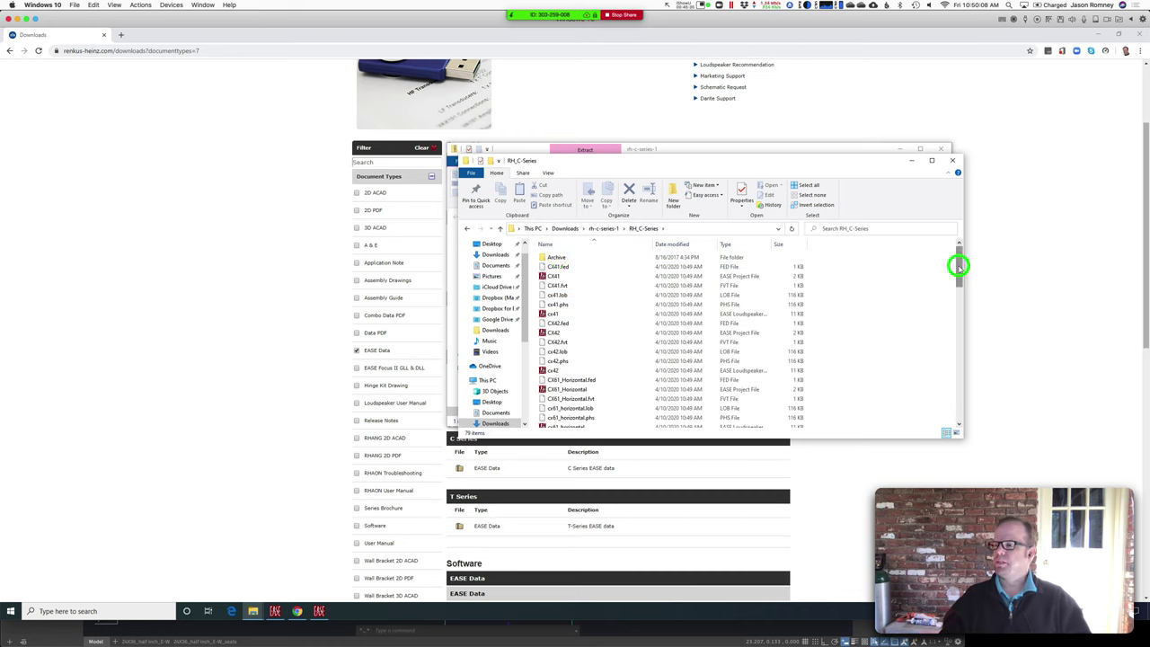
{"action": "left_click_drag", "start_coordinate": [959, 266], "coordinate": [940, 248]}
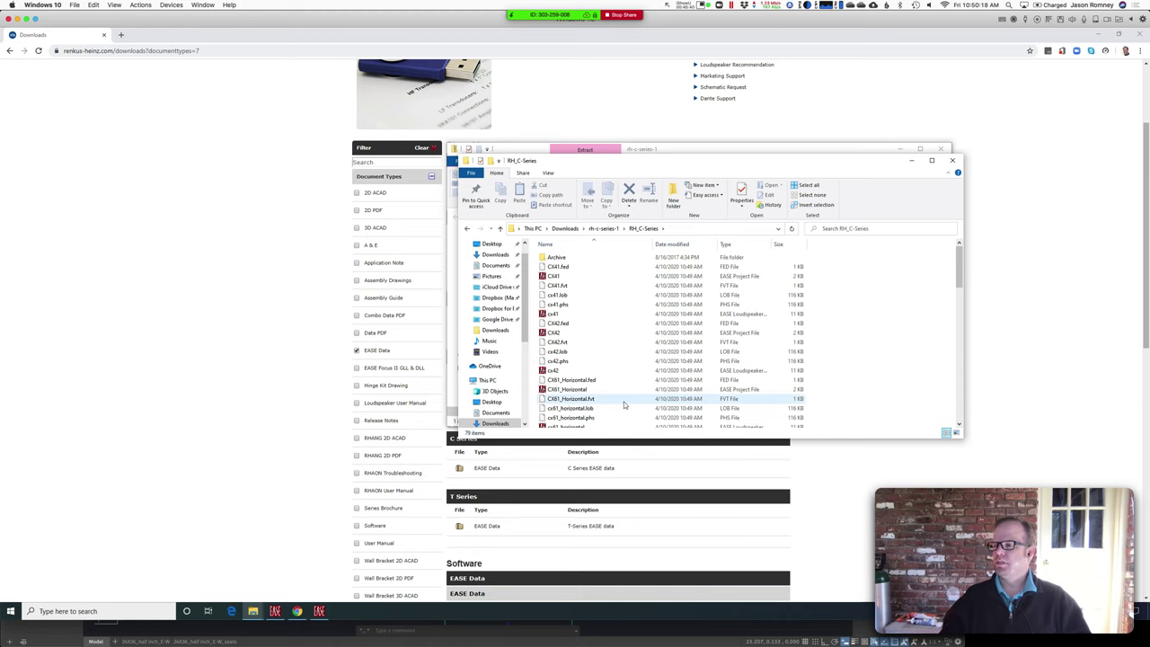
{"action": "left_click", "coordinate": [570, 278]}
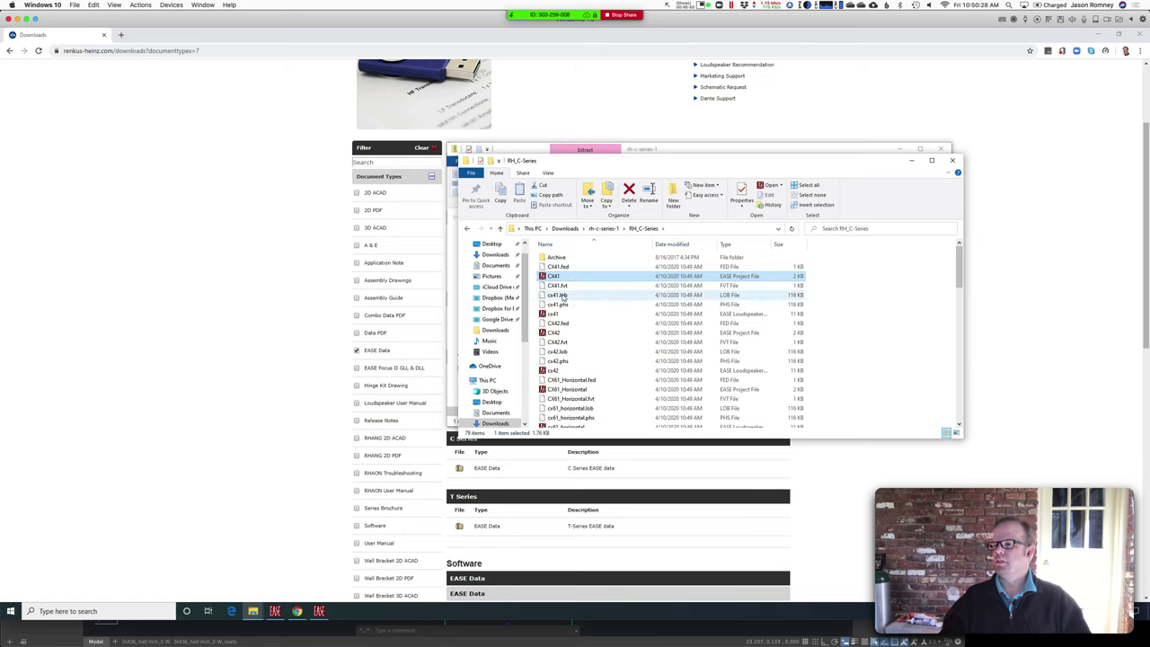
{"action": "left_click", "coordinate": [566, 294]}
{"action": "left_click", "coordinate": [568, 266]}
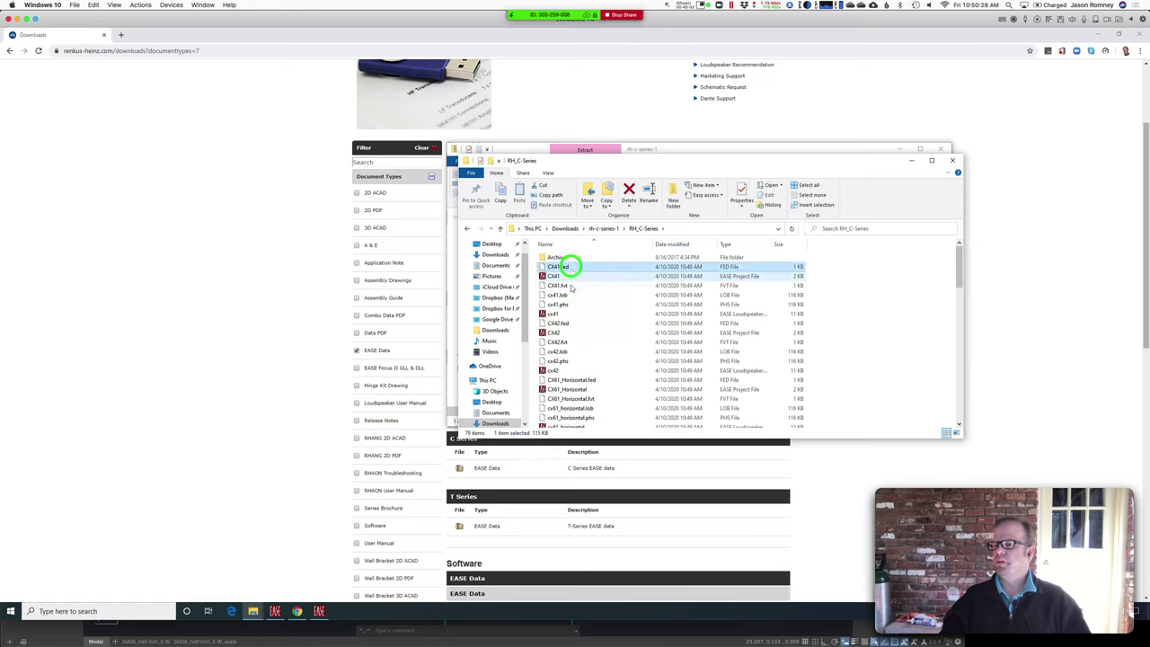
{"action": "left_click", "coordinate": [572, 305]}
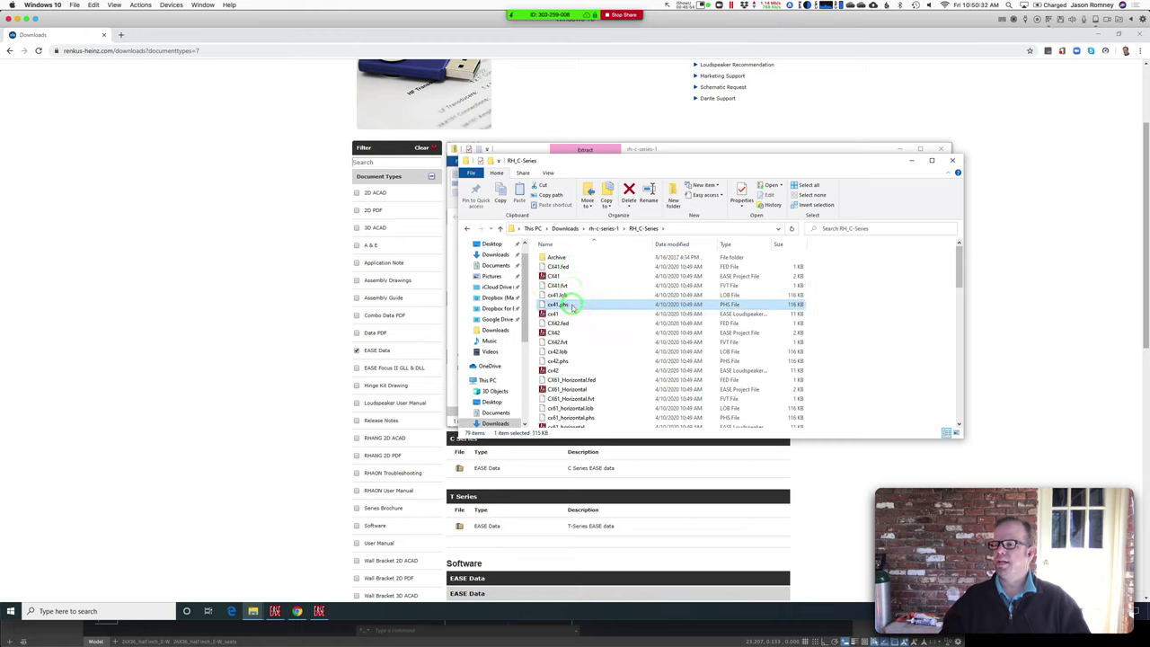
{"action": "left_click", "coordinate": [568, 314]}
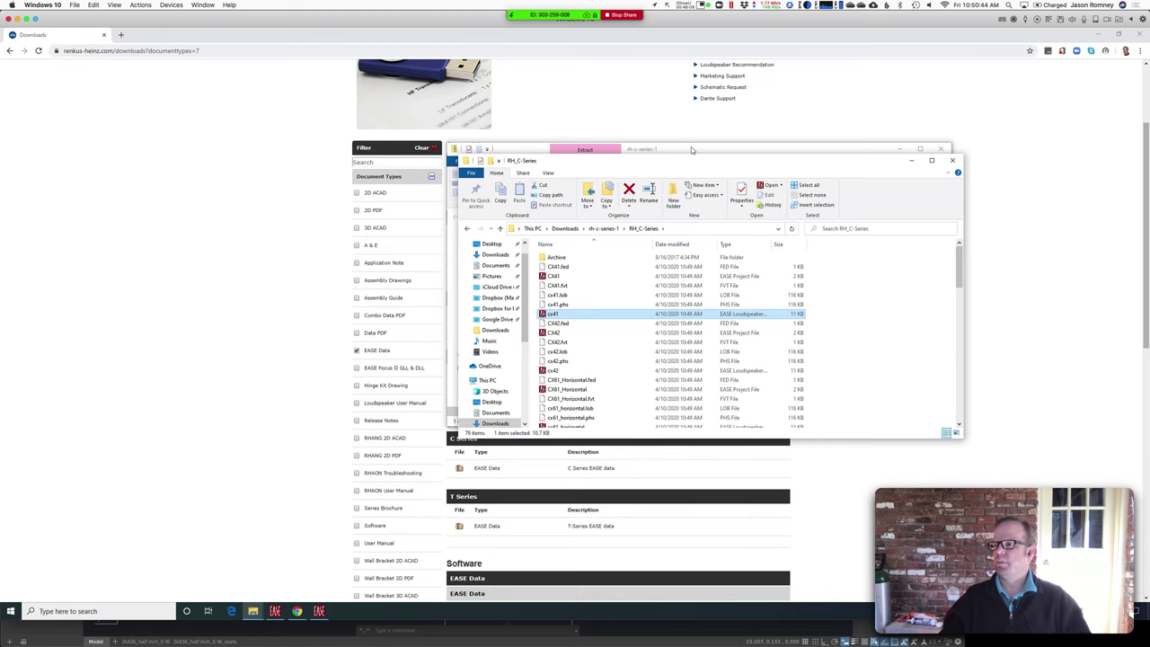
Step: In a second window, navigate to Public Documents\EASE40Data\Global Speakers40\RENKUS-HEINZ
{"action": "left_click_drag", "start_coordinate": [692, 150], "coordinate": [320, 84]}
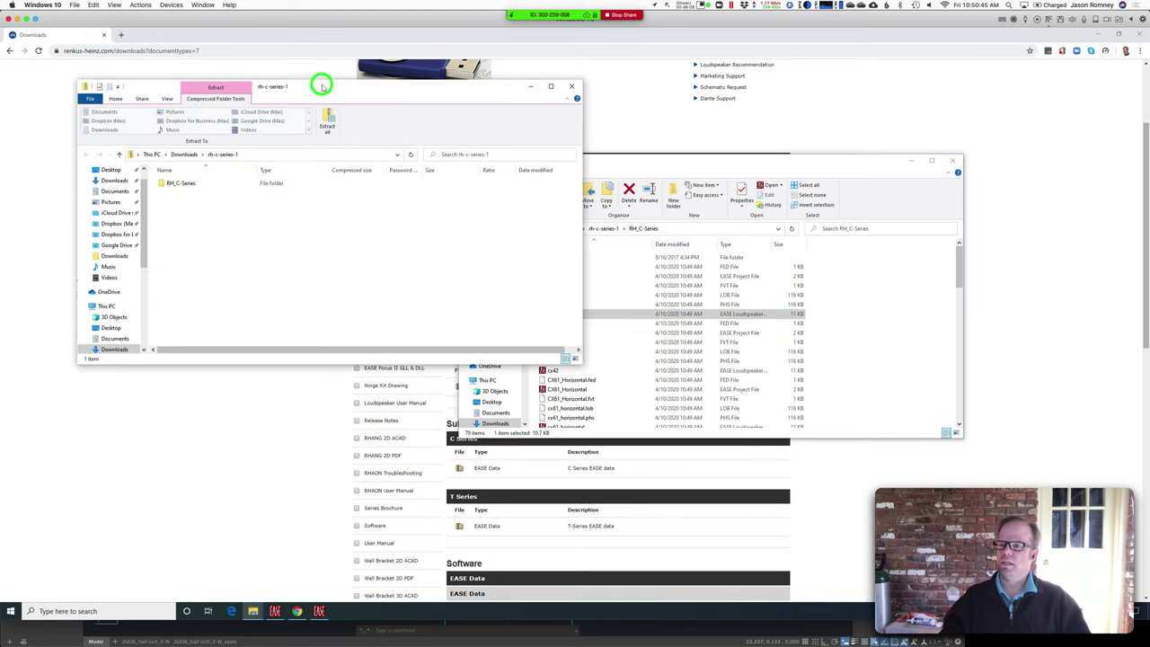
{"action": "left_click", "coordinate": [106, 307]}
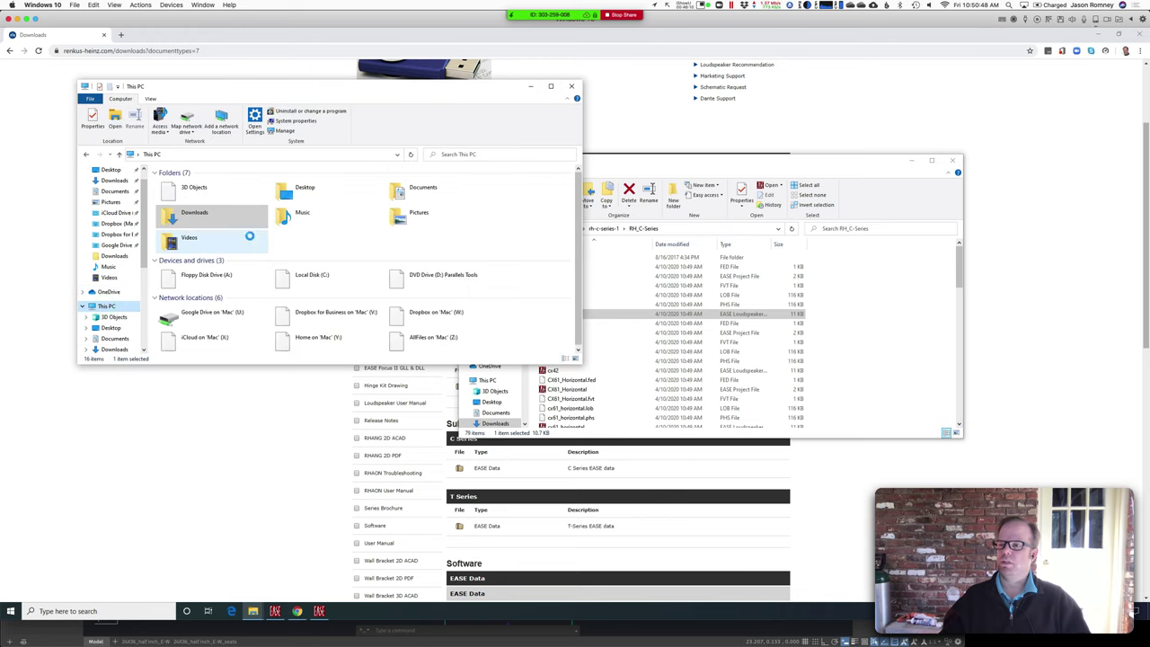
{"action": "double_click", "coordinate": [301, 279]}
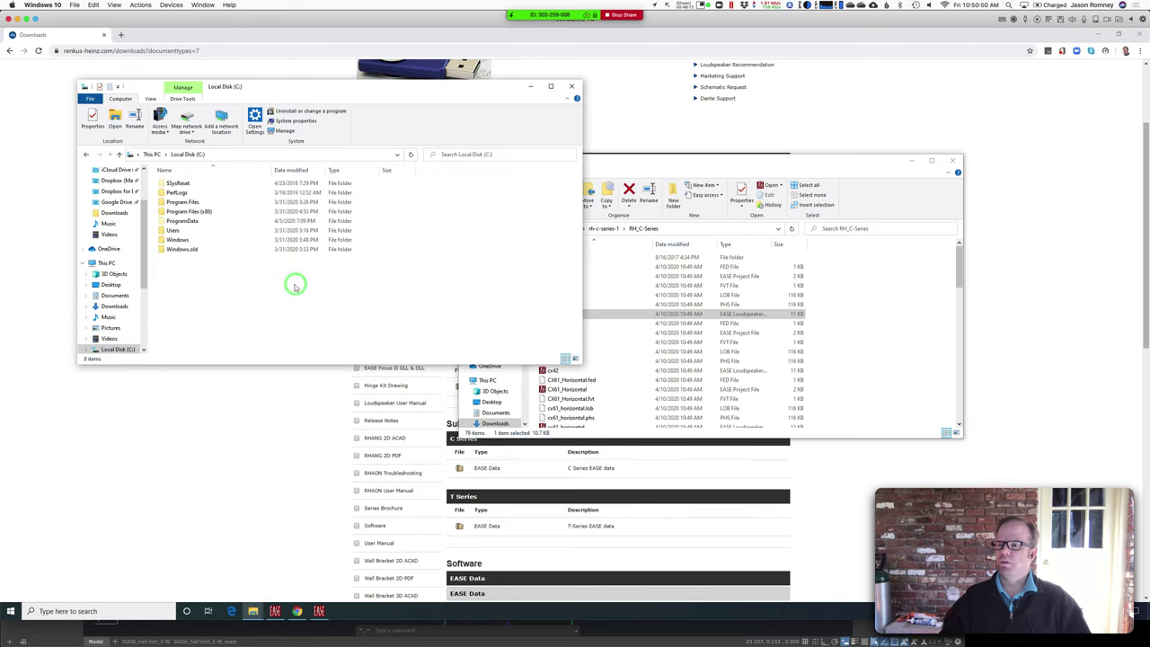
{"action": "double_click", "coordinate": [173, 231]}
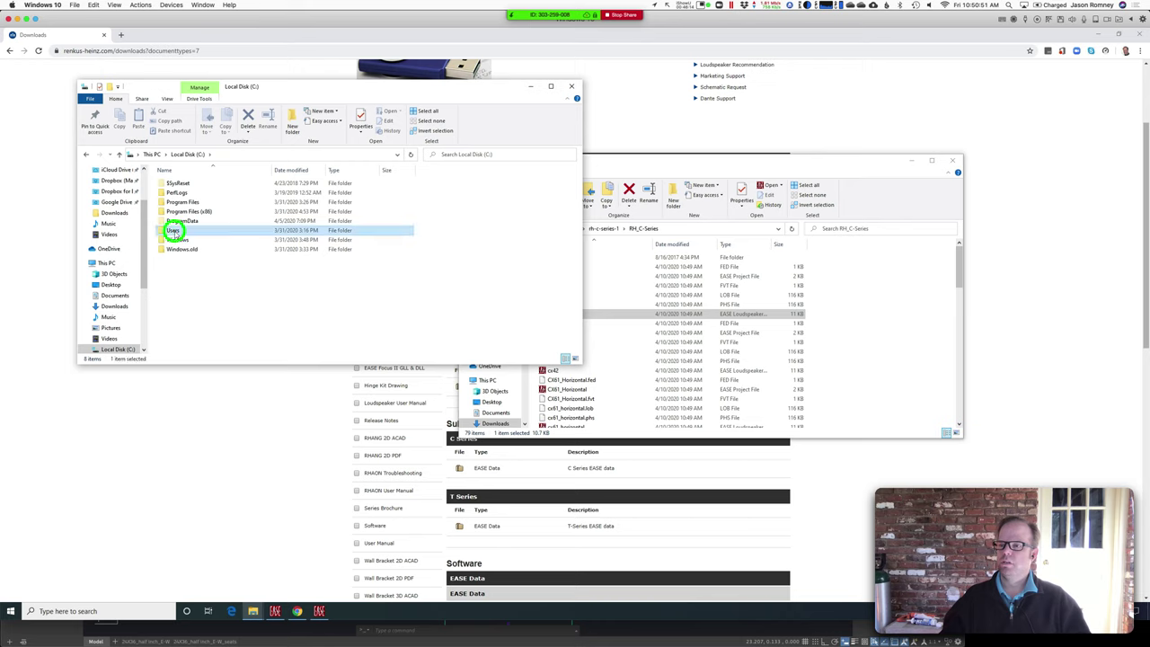
{"action": "double_click", "coordinate": [172, 203]}
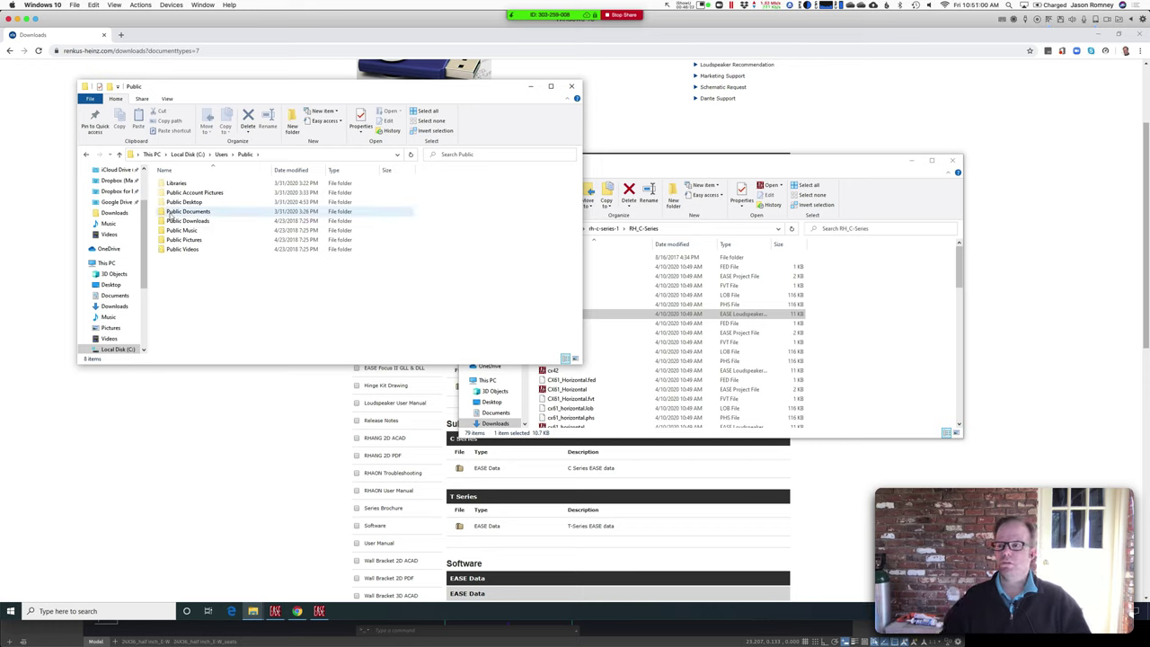
{"action": "mouse_move", "coordinate": [170, 217]}
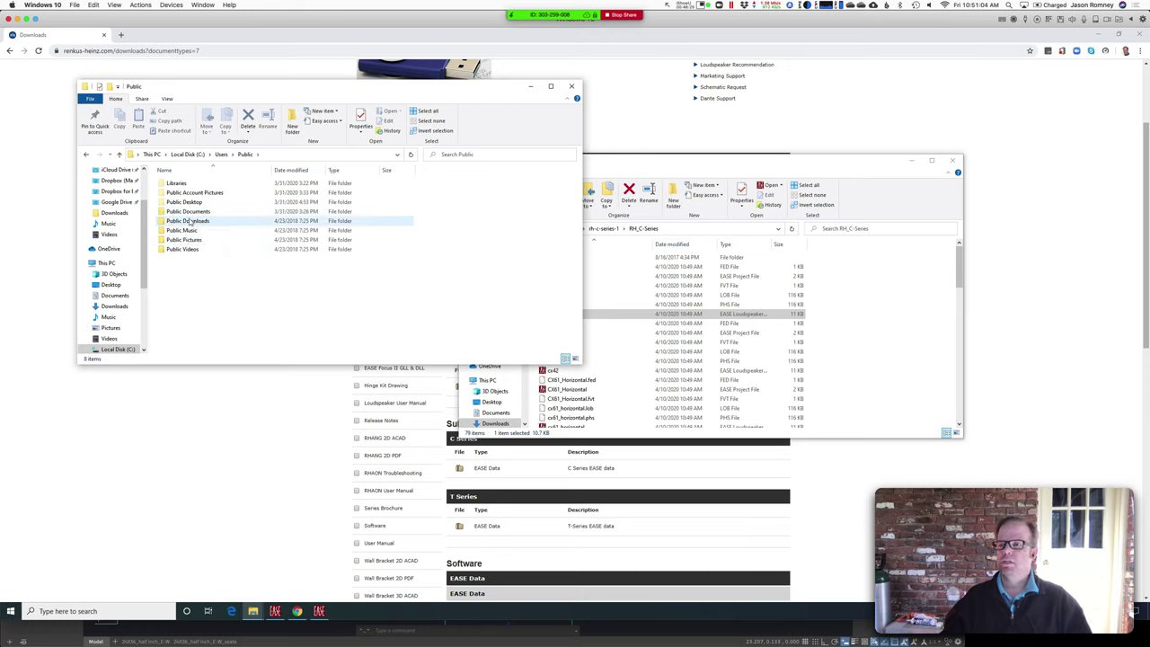
{"action": "double_click", "coordinate": [189, 214]}
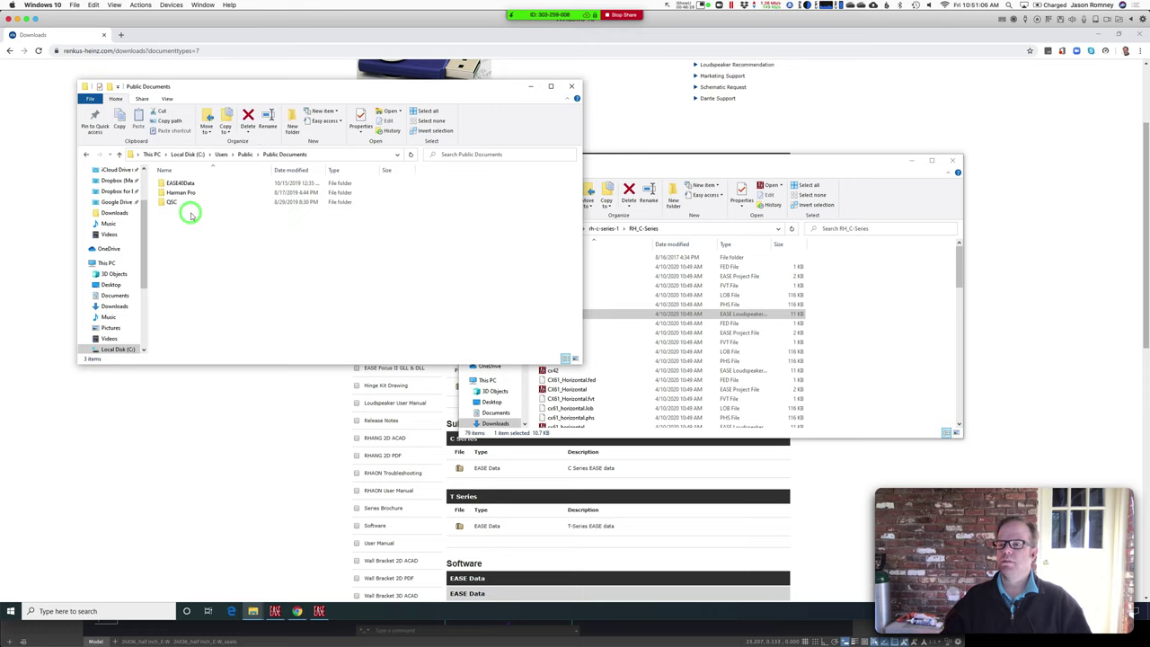
{"action": "left_click", "coordinate": [183, 183]}
{"action": "double_click", "coordinate": [183, 183]}
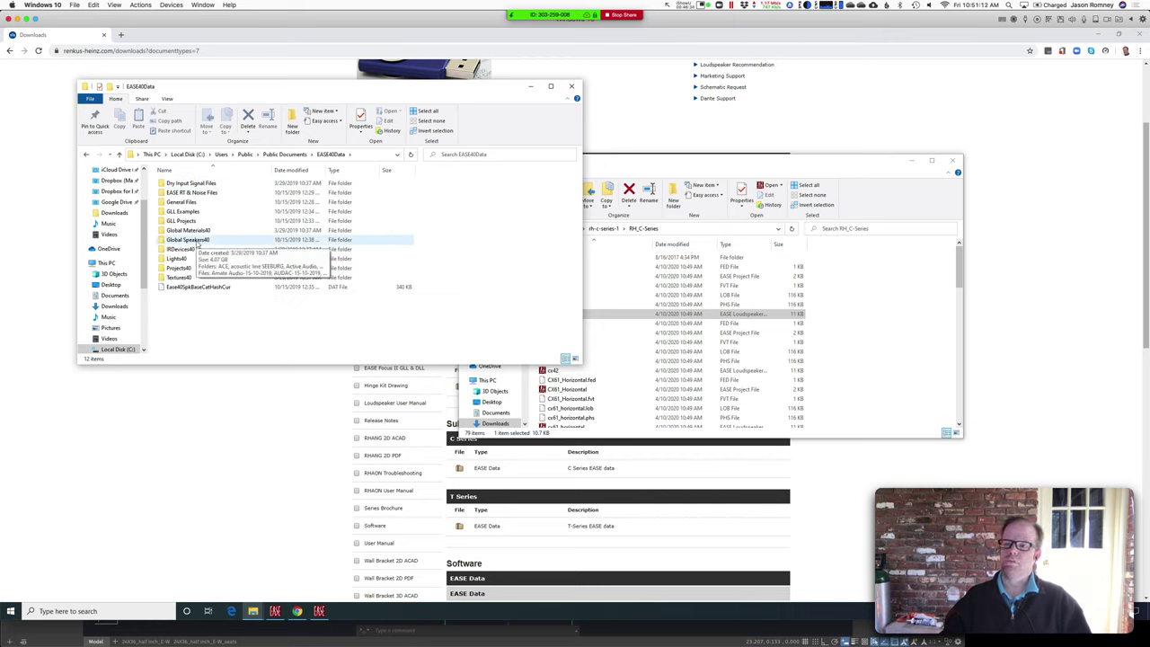
{"action": "left_click", "coordinate": [196, 241]}
{"action": "double_click", "coordinate": [195, 241]}
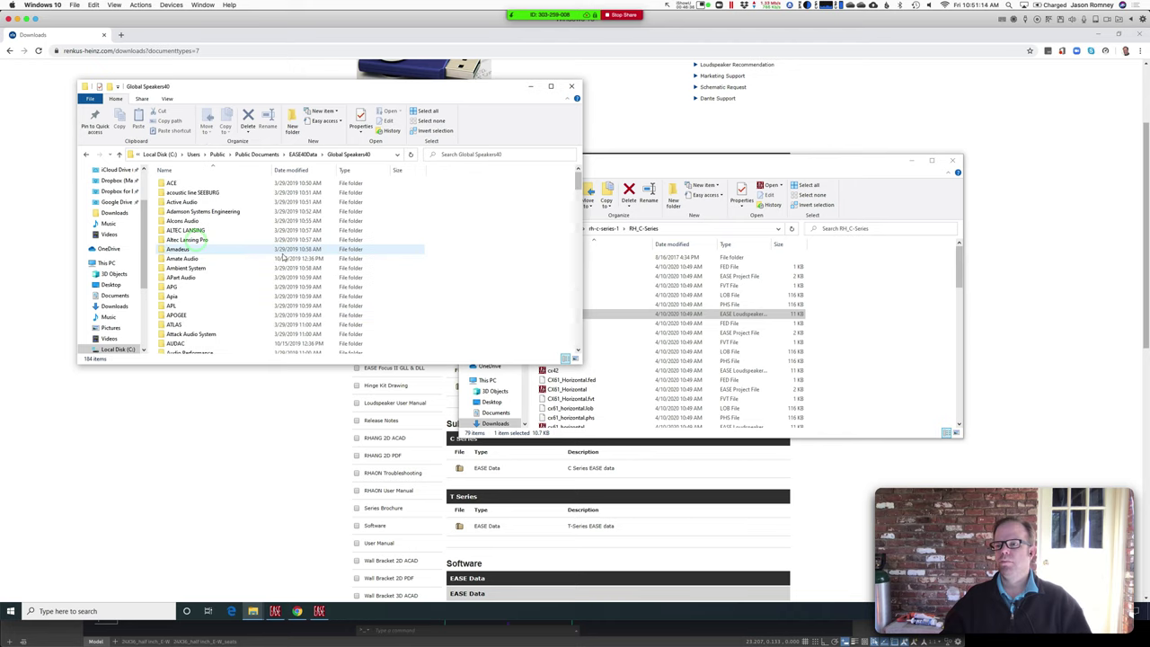
{"action": "scroll", "coordinate": [250, 260], "scroll_direction": "down", "scroll_amount": 5}
{"action": "scroll", "coordinate": [248, 258], "scroll_direction": "down", "scroll_amount": 20}
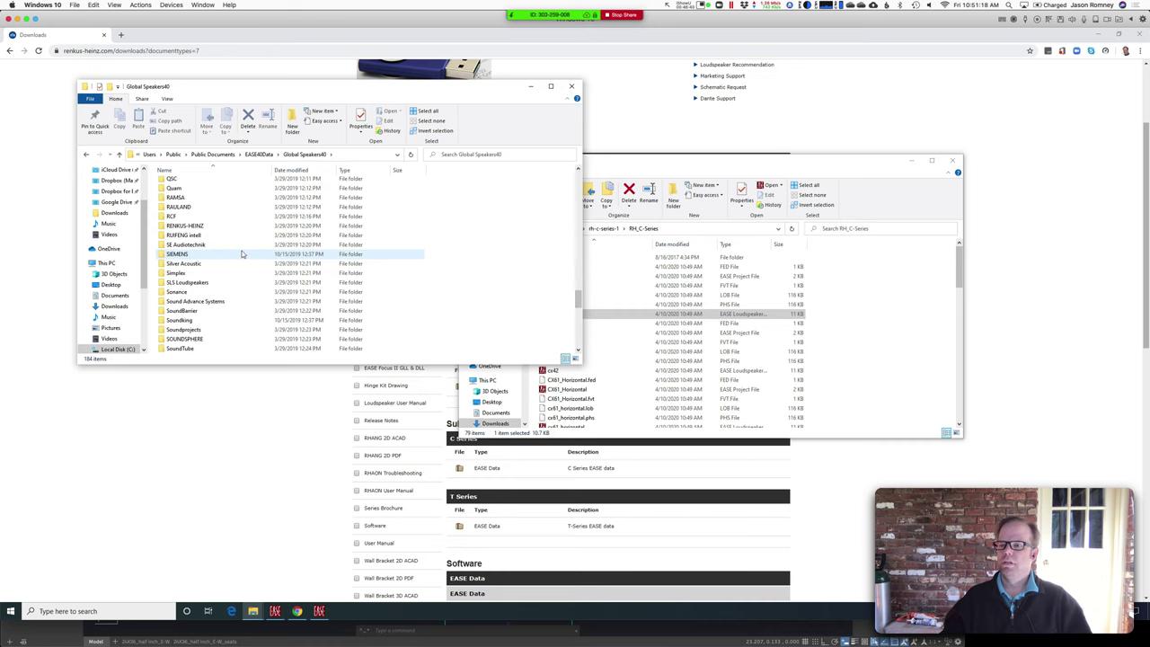
{"action": "left_click", "coordinate": [167, 226]}
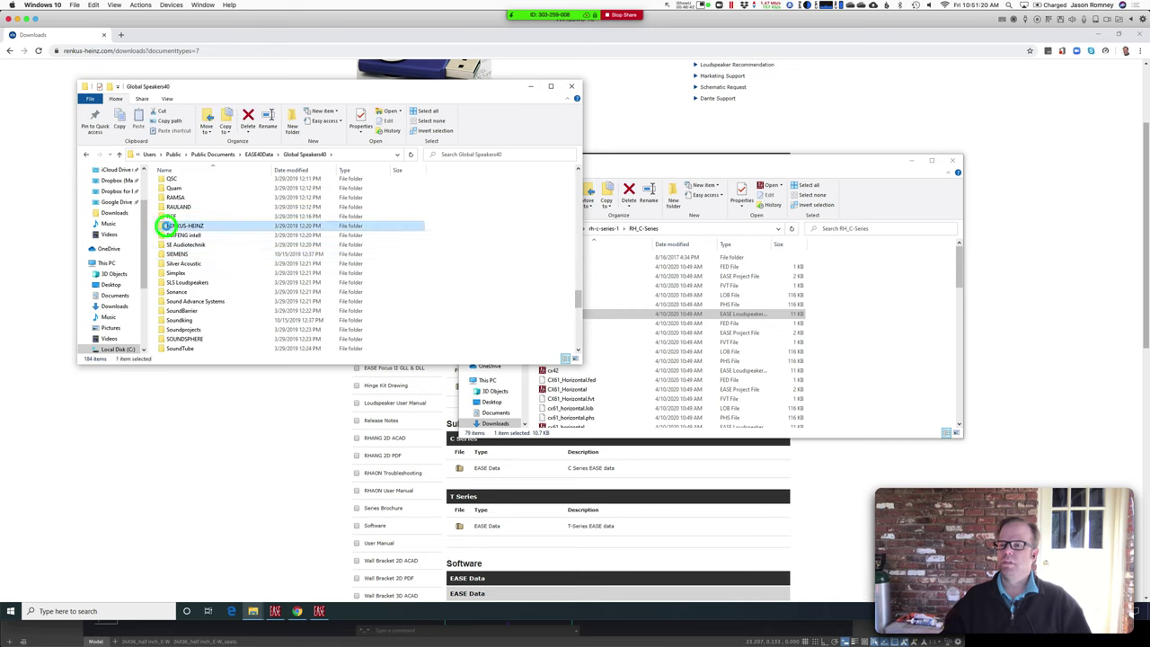
{"action": "double_click", "coordinate": [167, 226]}
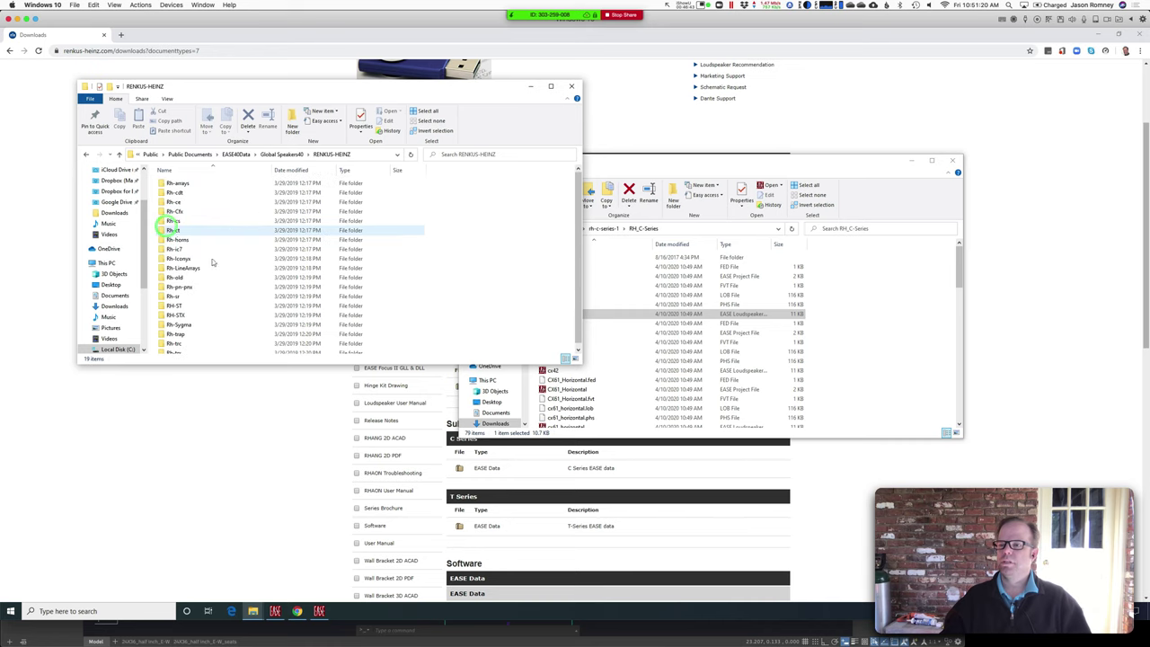
Step: Drag the RH_C-Series folder from the extracted zip into RENKUS-HEINZ
{"action": "left_click", "coordinate": [626, 169]}
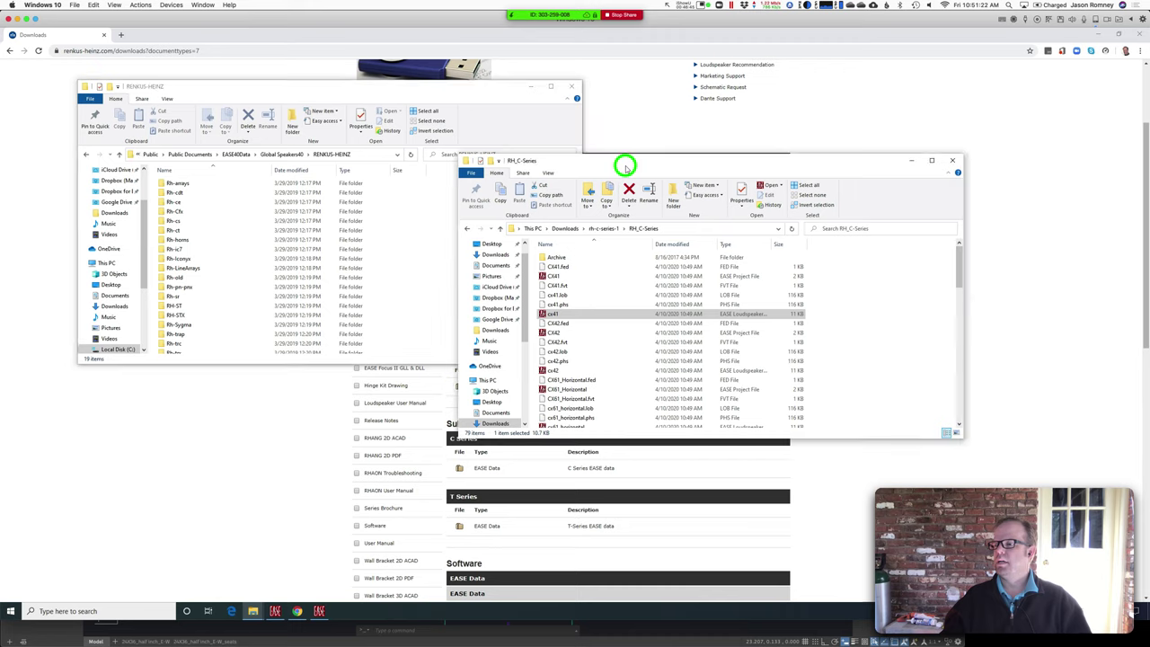
{"action": "left_click", "coordinate": [606, 230]}
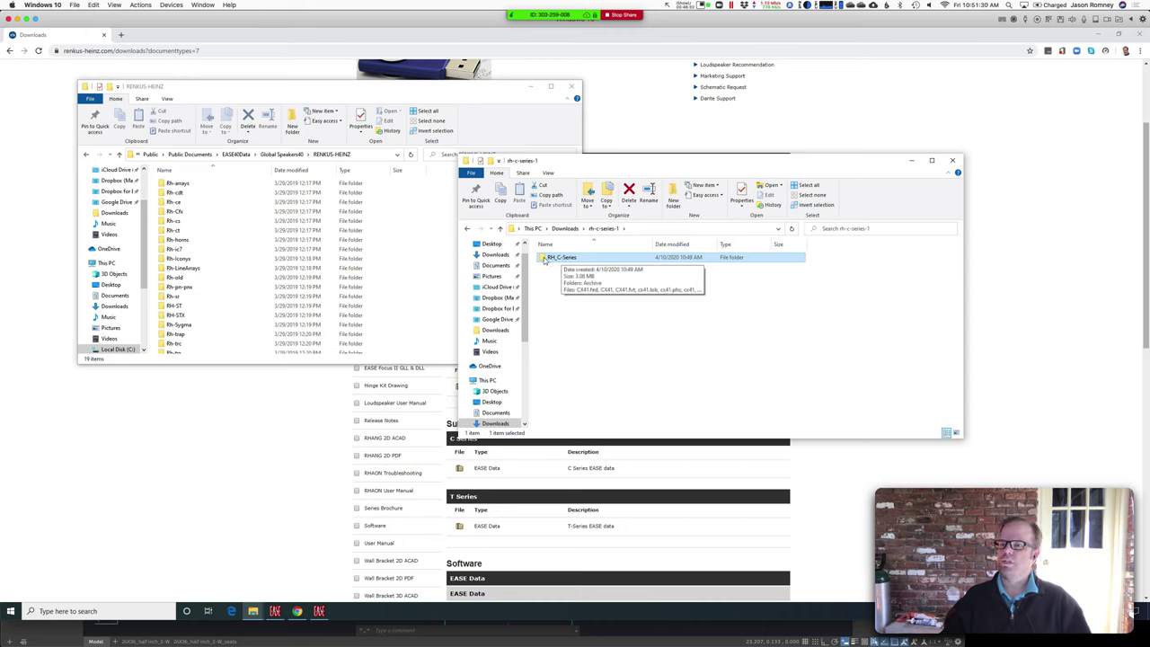
{"action": "left_click_drag", "start_coordinate": [545, 258], "coordinate": [306, 173]}
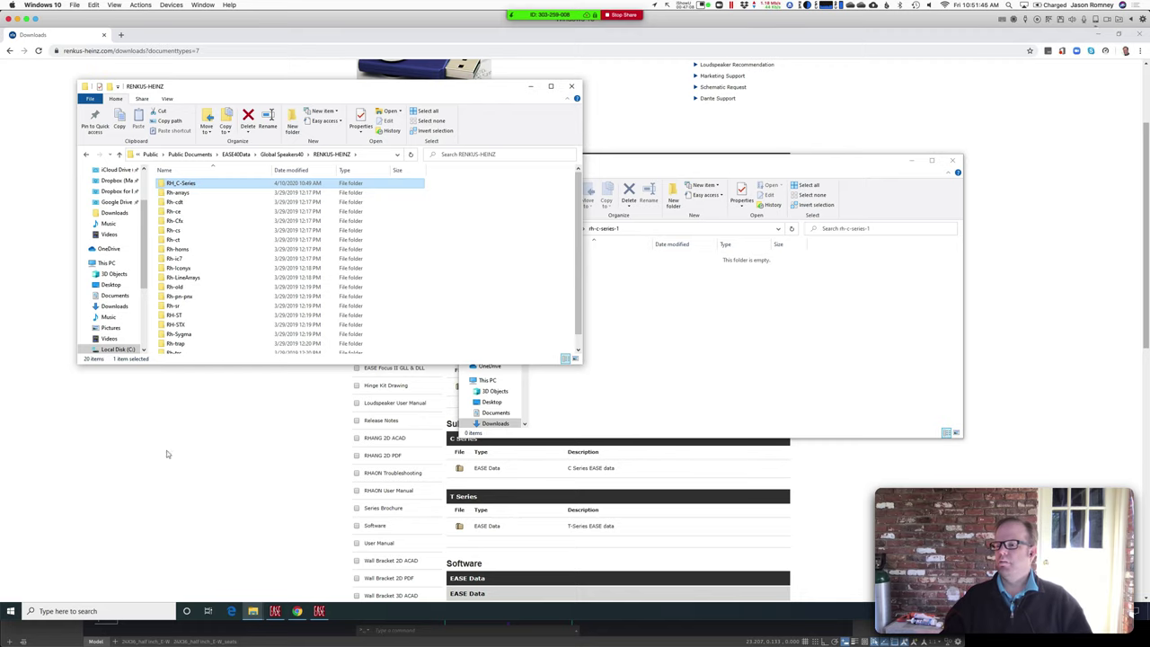
Step: Open loudspeaker S2's properties and its speaker model choices
{"action": "left_click", "coordinate": [319, 611]}
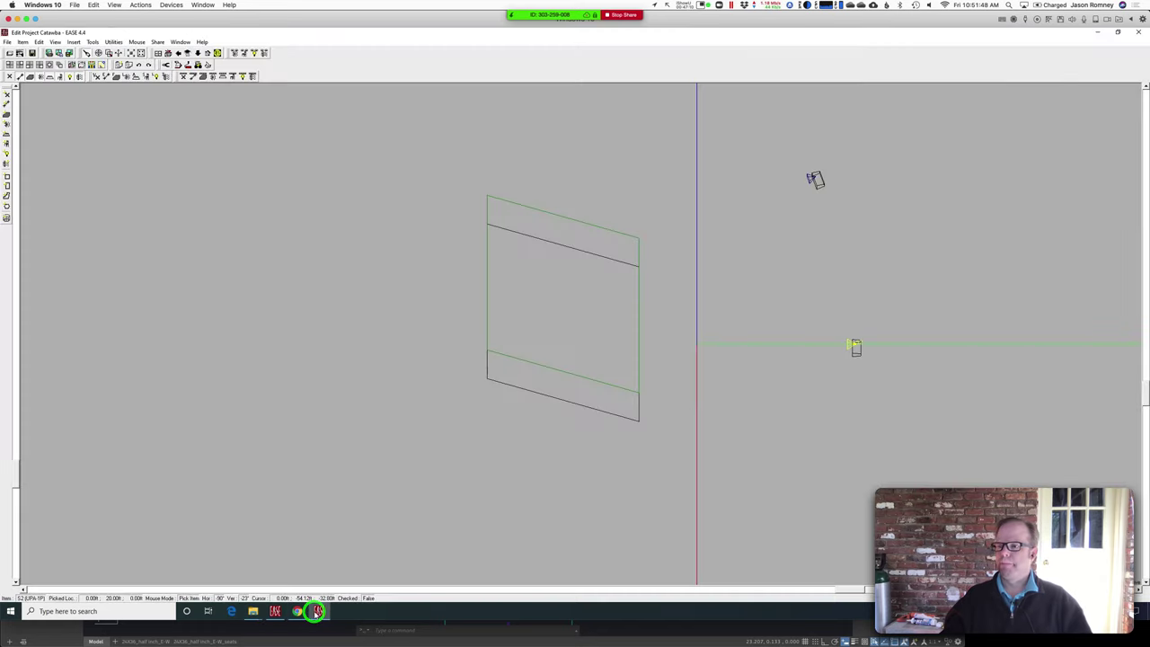
{"action": "right_click", "coordinate": [856, 350]}
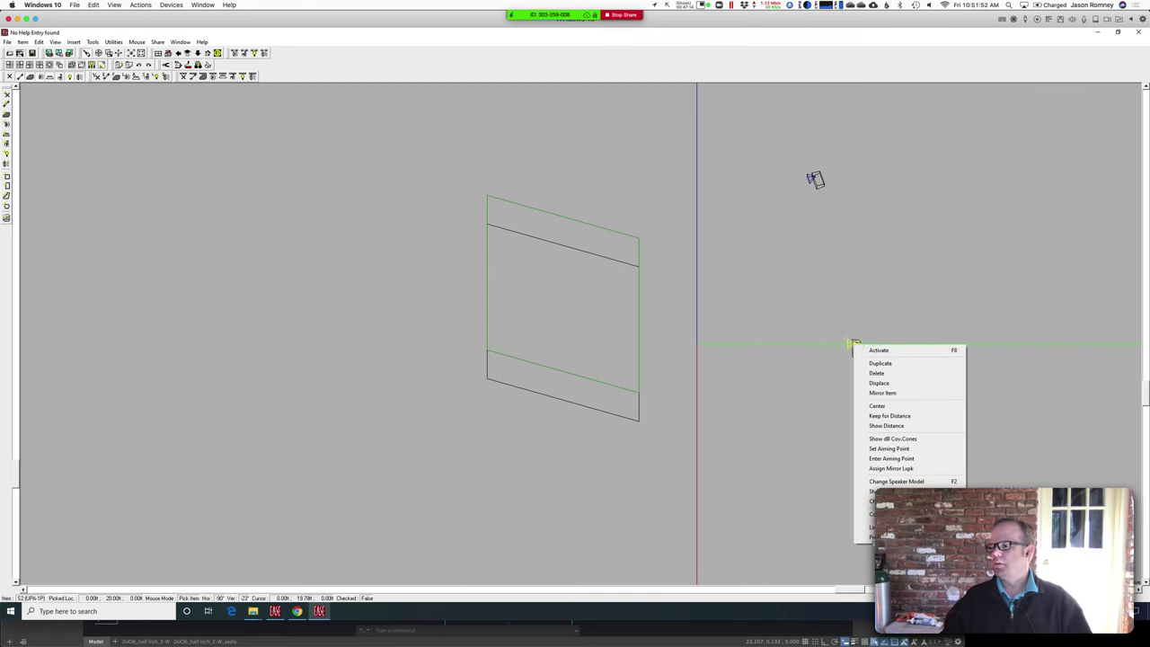
{"action": "left_click", "coordinate": [865, 537]}
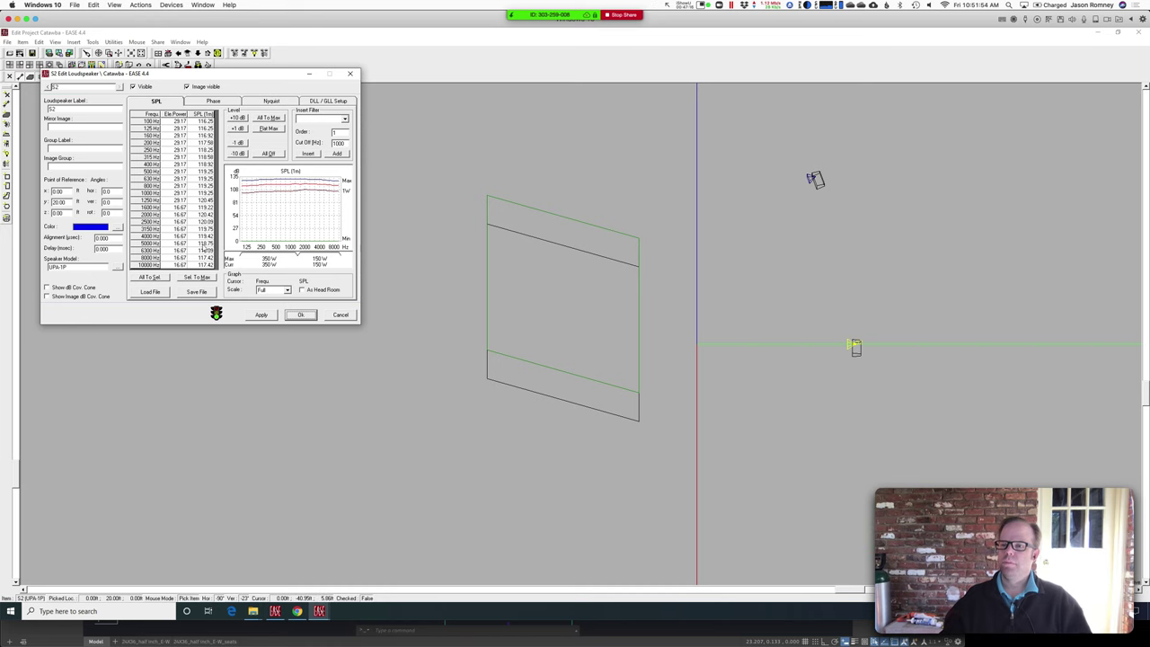
{"action": "left_click", "coordinate": [117, 267]}
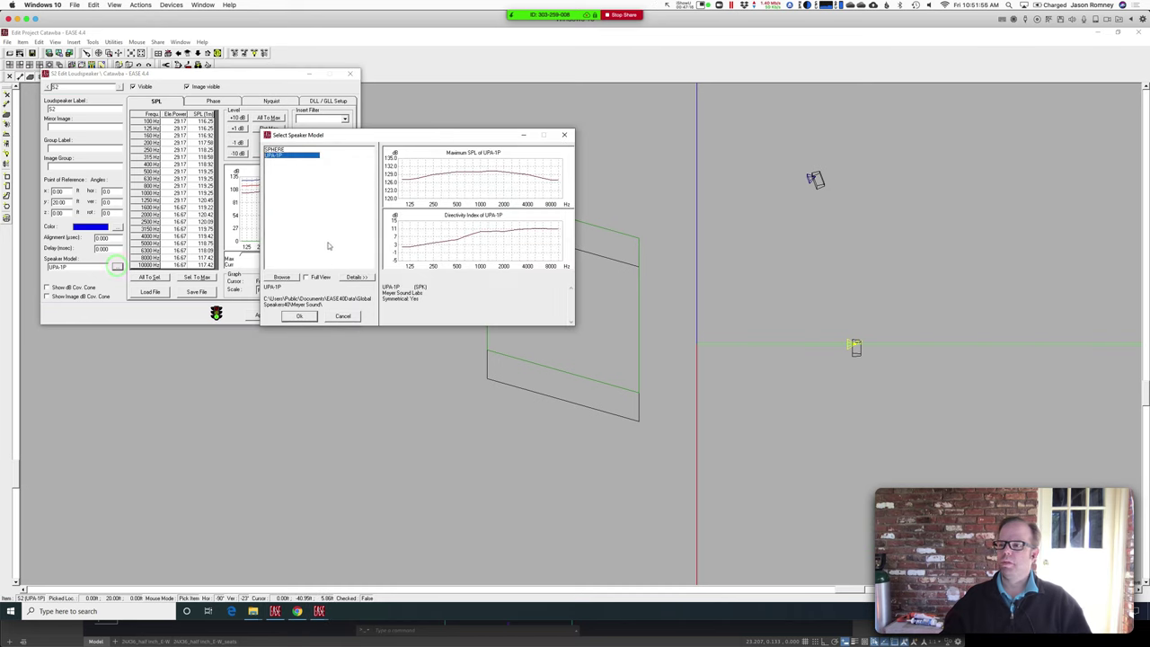
Step: Add RENKUS-HEINZ/RH_C-Series cx41.spk to the project database
{"action": "left_click", "coordinate": [270, 279]}
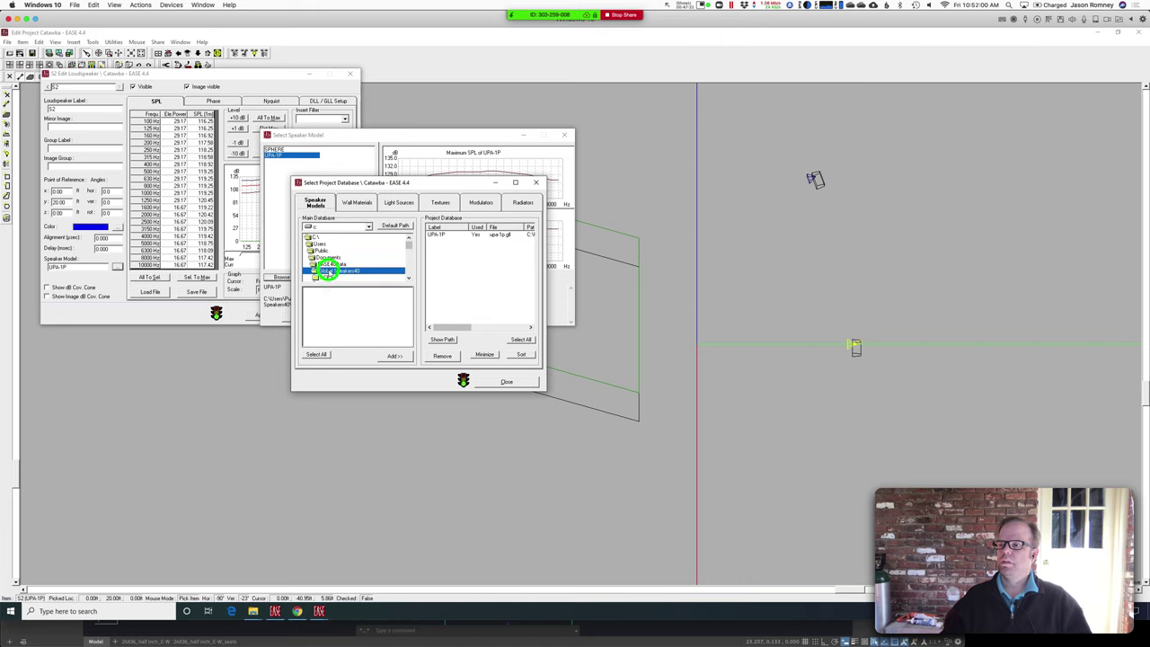
{"action": "left_click_drag", "start_coordinate": [406, 241], "coordinate": [408, 265]}
{"action": "double_click", "coordinate": [347, 249]}
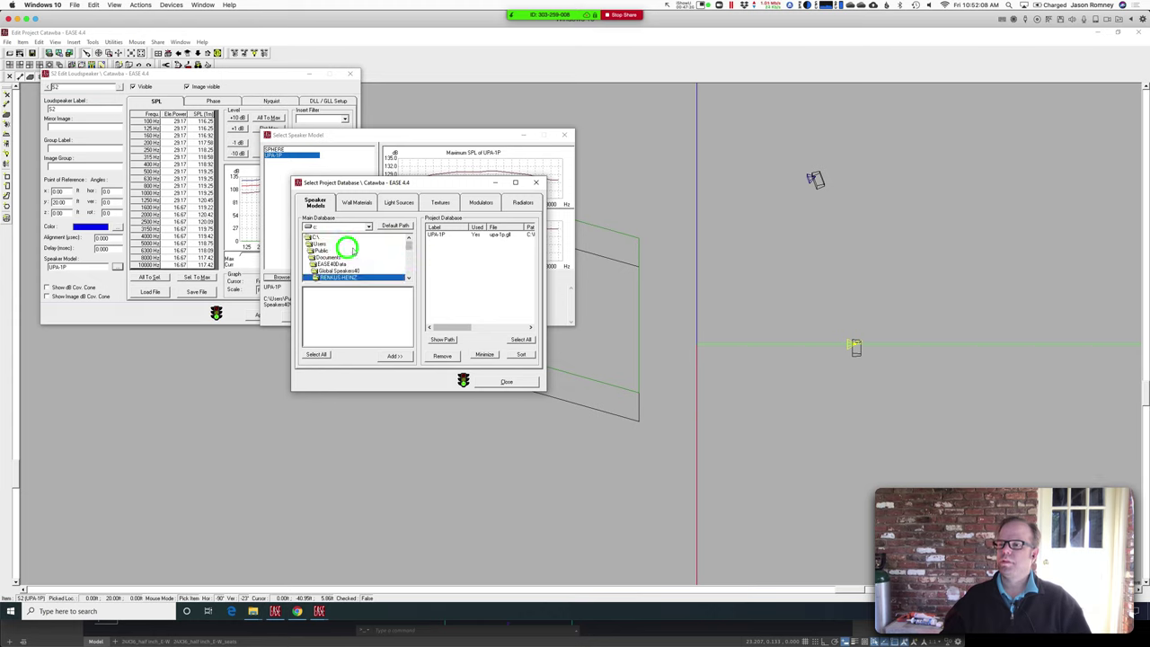
{"action": "left_click_drag", "start_coordinate": [409, 246], "coordinate": [409, 249]}
{"action": "double_click", "coordinate": [335, 264]}
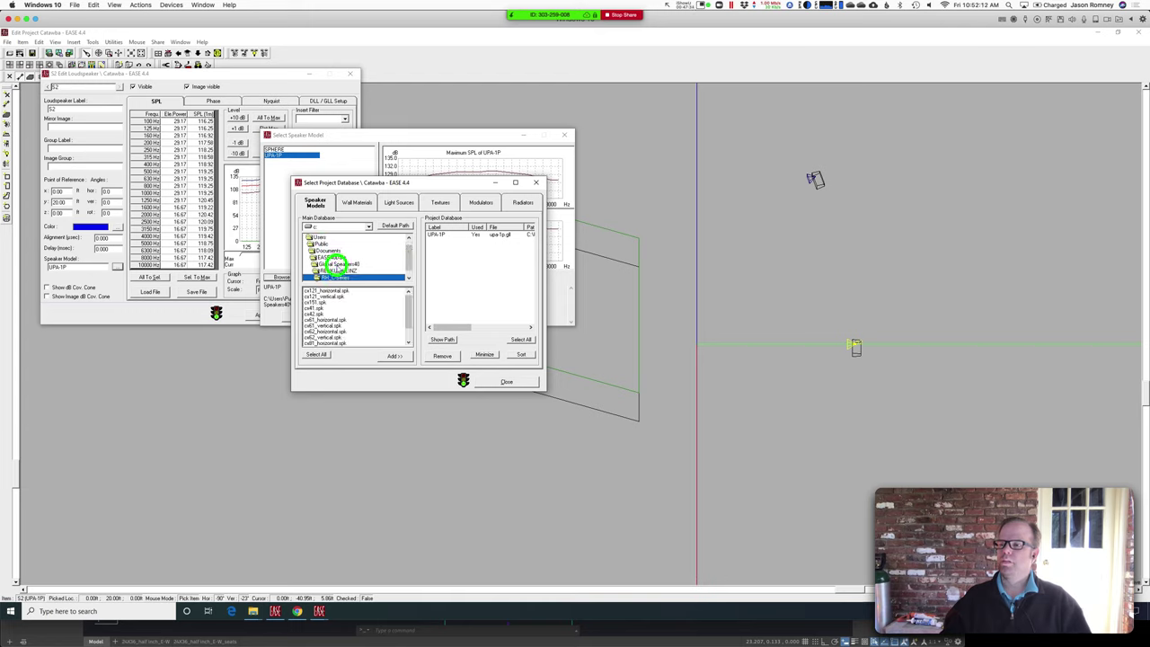
{"action": "left_click", "coordinate": [318, 307]}
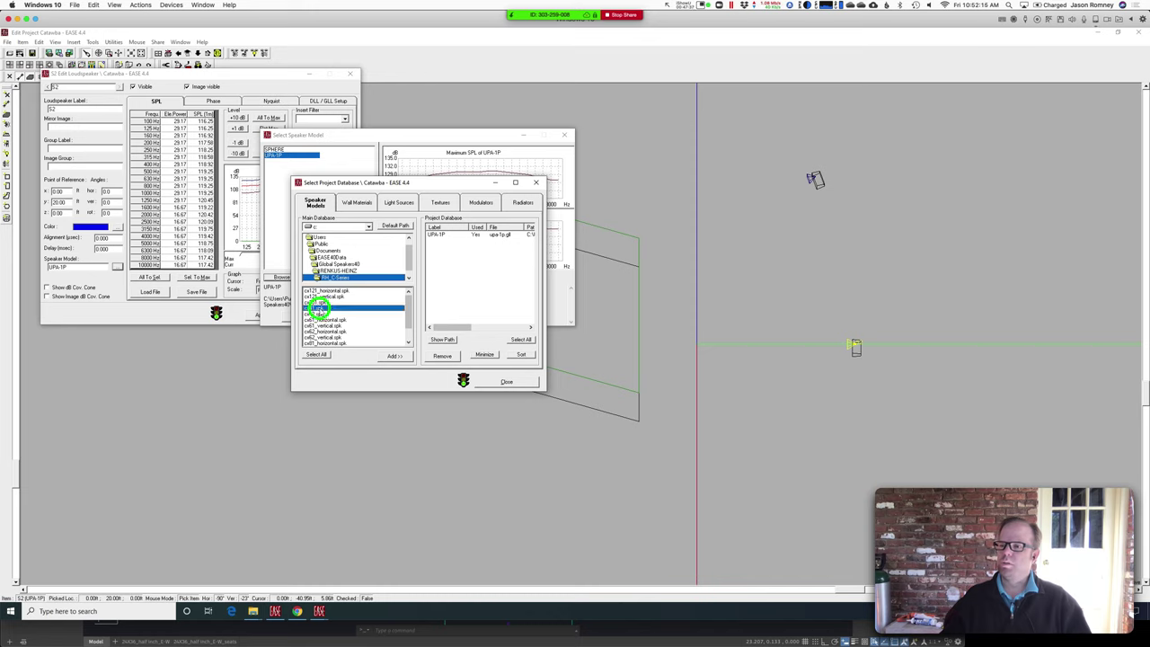
{"action": "left_click", "coordinate": [393, 356]}
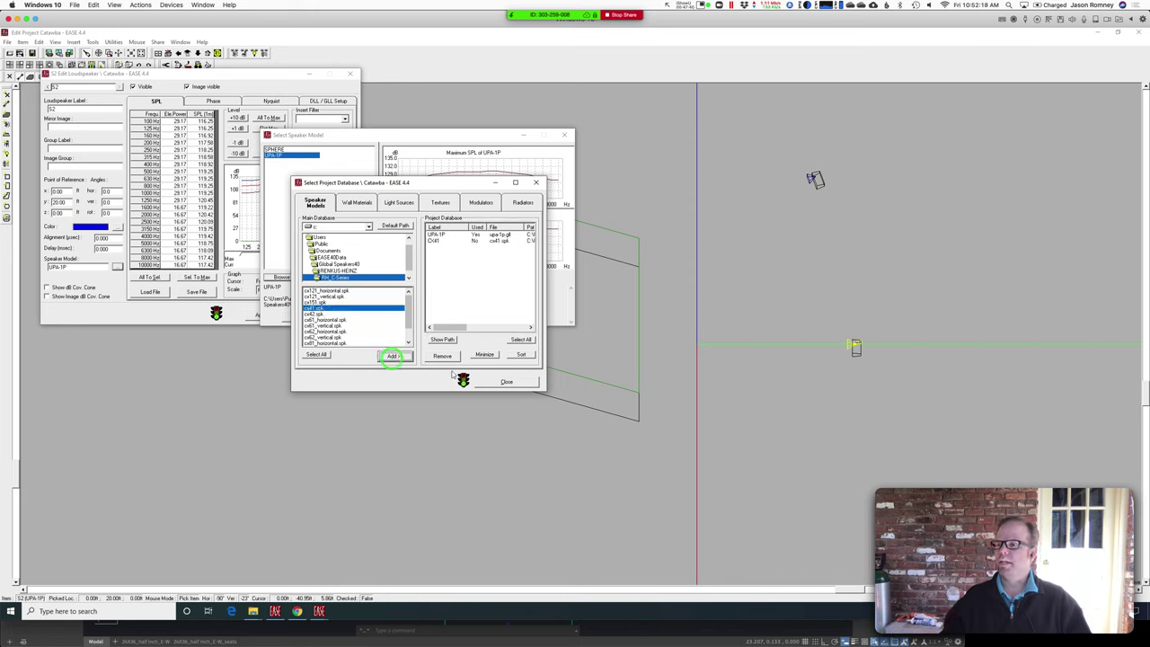
{"action": "left_click", "coordinate": [504, 383]}
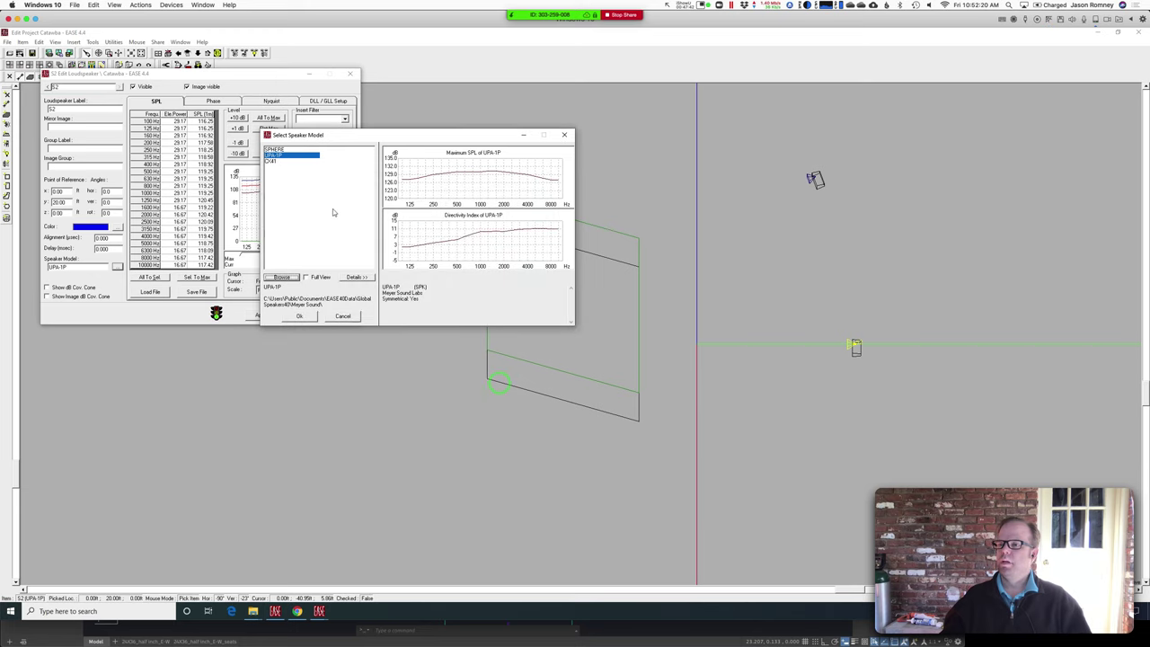
Step: Select CX41 as S2's model, set all bands to maximum power, and apply
{"action": "left_click", "coordinate": [275, 161]}
{"action": "left_click", "coordinate": [299, 316]}
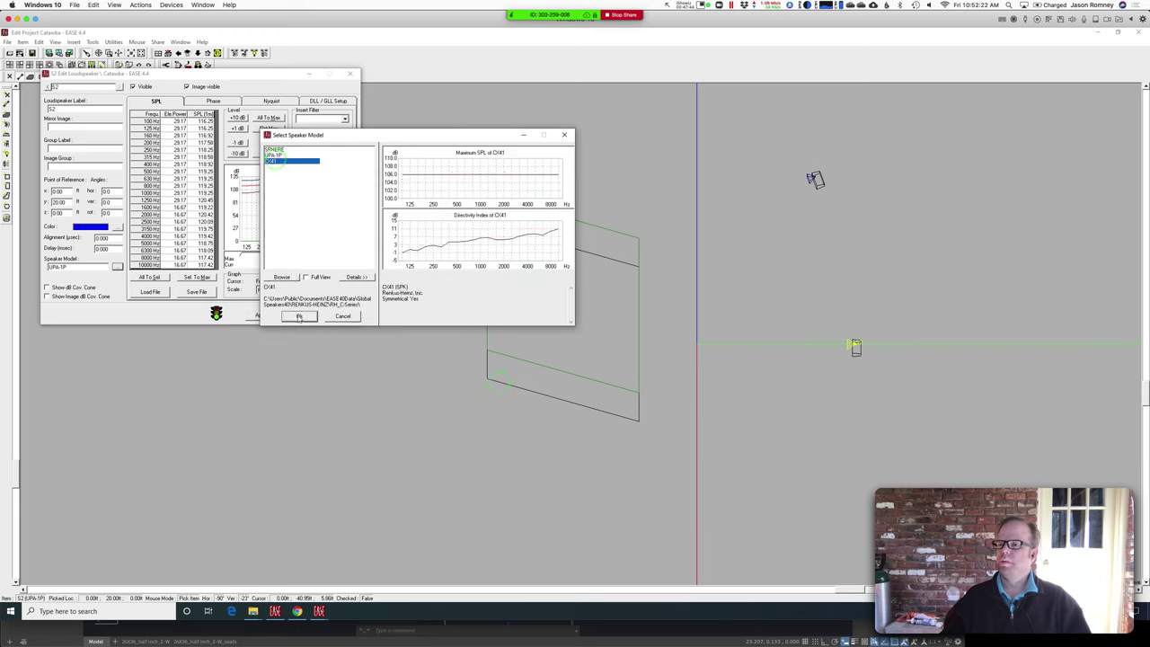
{"action": "left_click", "coordinate": [300, 317]}
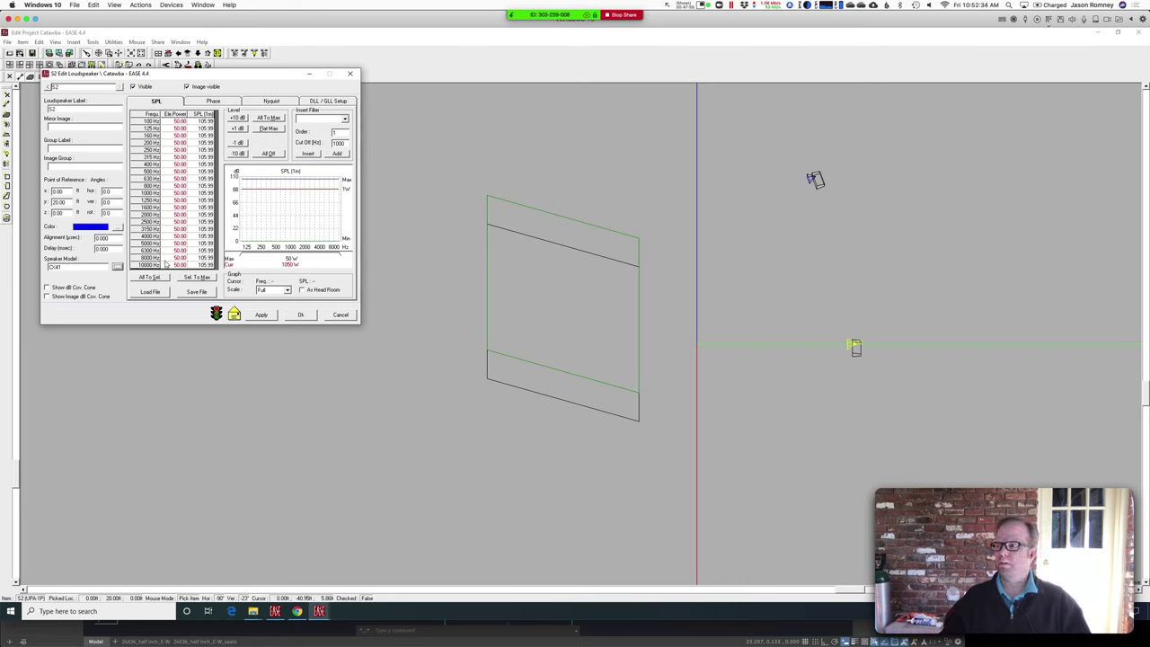
{"action": "left_click", "coordinate": [271, 118]}
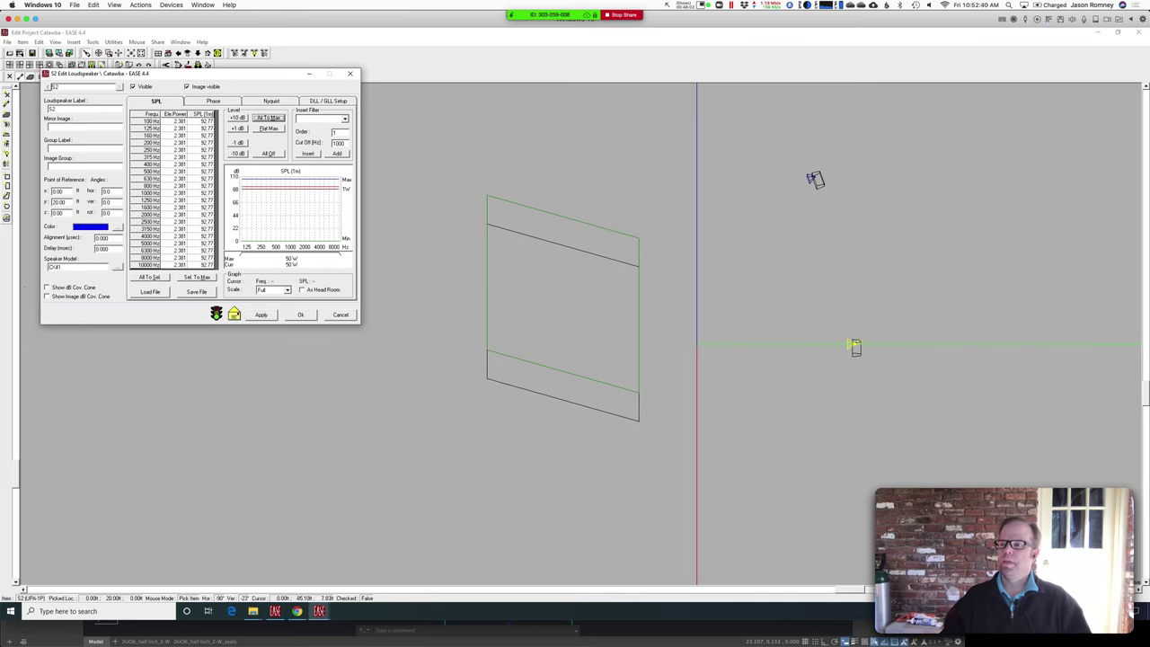
{"action": "left_click", "coordinate": [260, 316]}
{"action": "left_click", "coordinate": [300, 315]}
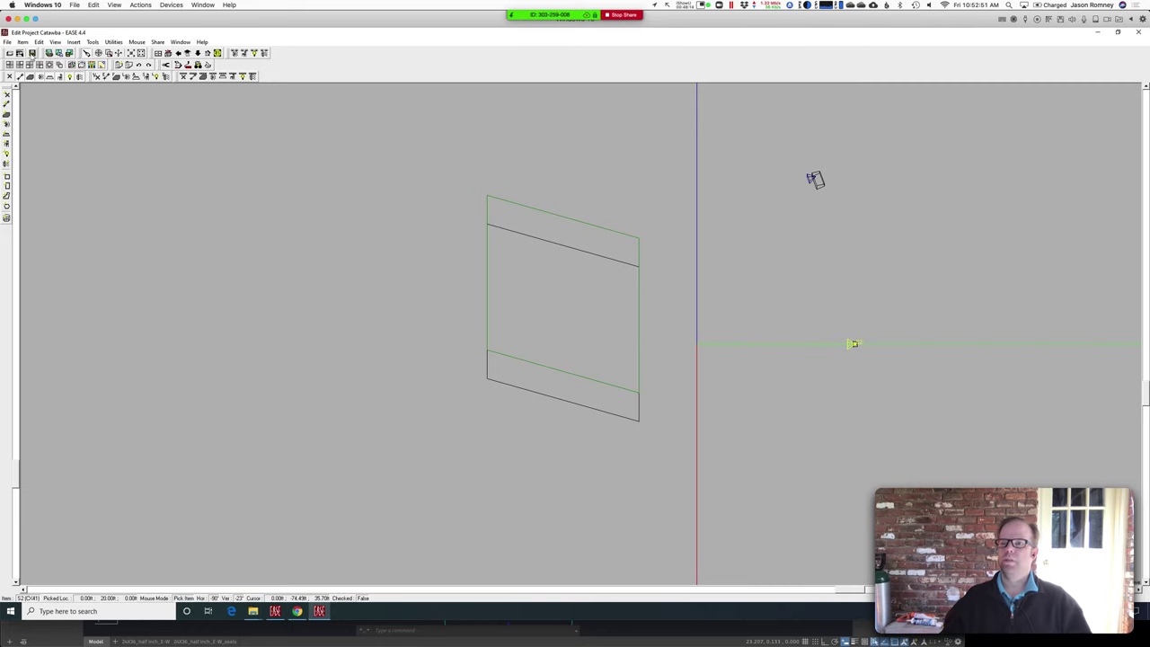
Step: Start a Standard Mapping of the Catawba room and maximize its window
{"action": "left_click", "coordinate": [31, 53]}
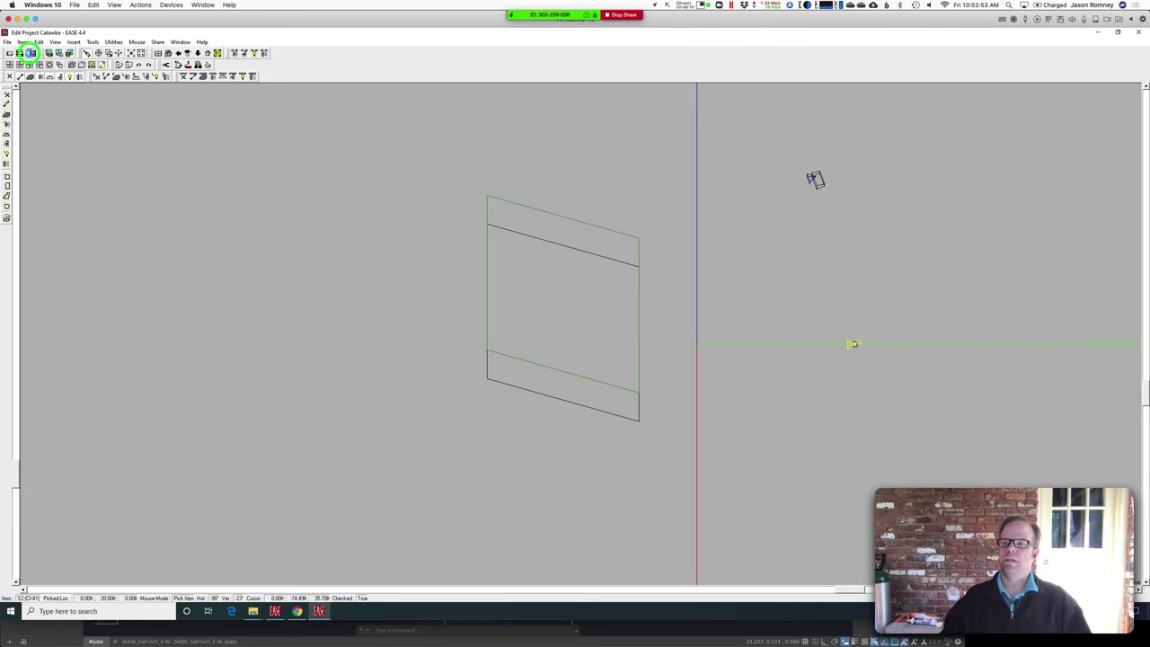
{"action": "left_click", "coordinate": [275, 611]}
{"action": "left_click", "coordinate": [163, 66]}
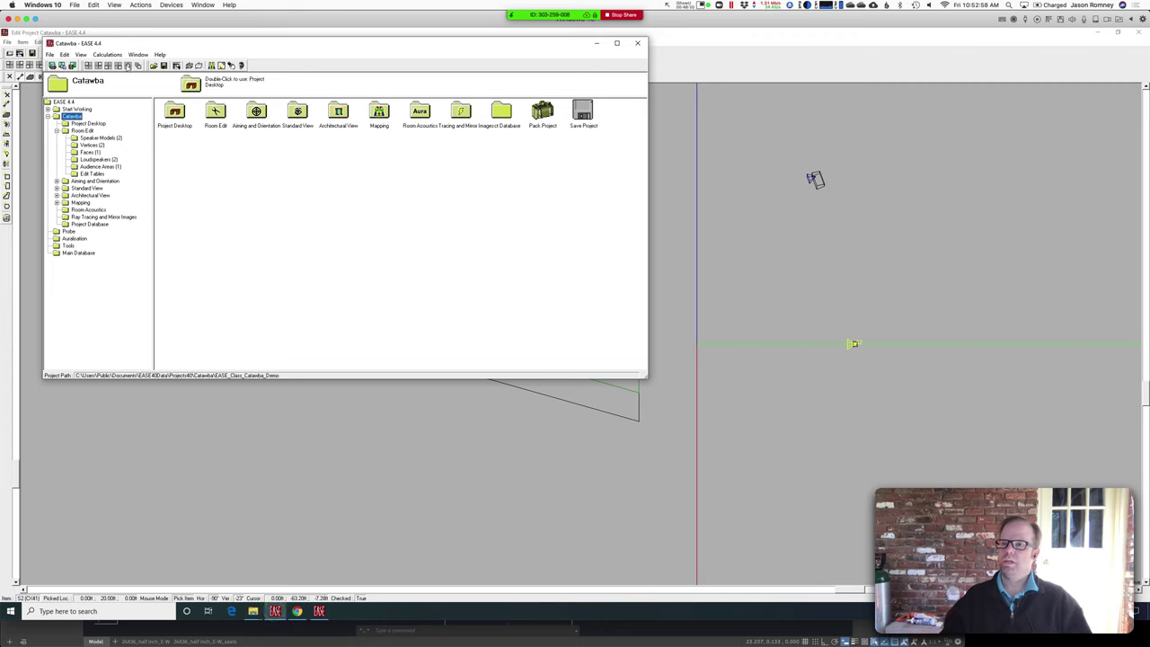
{"action": "left_click", "coordinate": [107, 54]}
{"action": "left_click", "coordinate": [107, 65]}
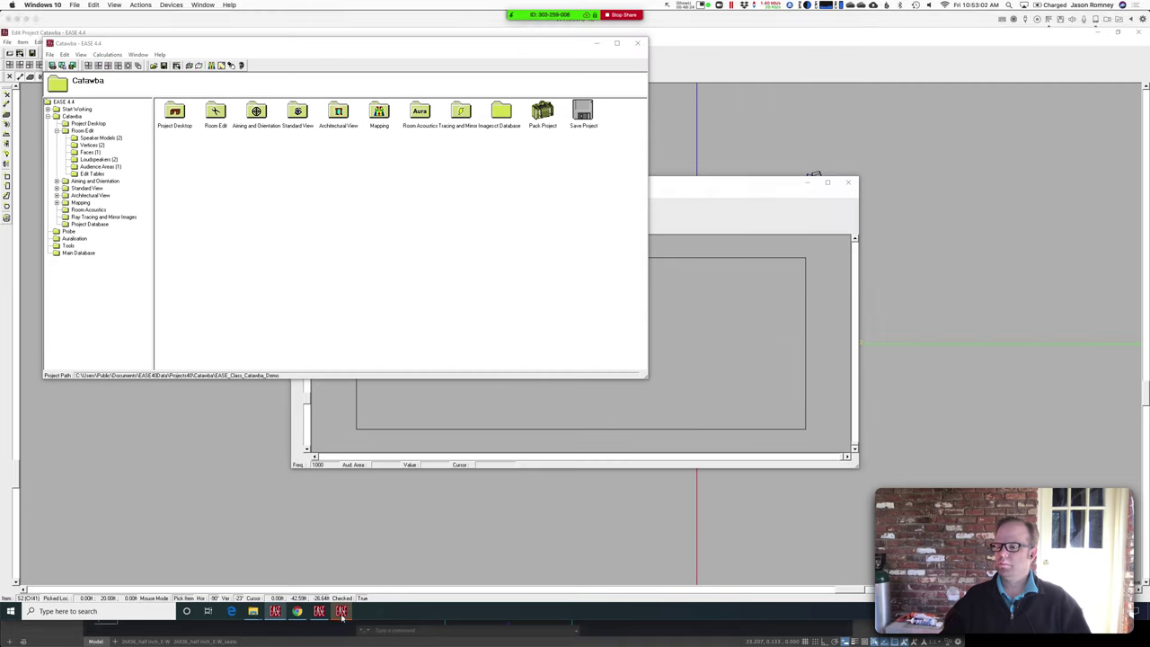
{"action": "left_click", "coordinate": [341, 611]}
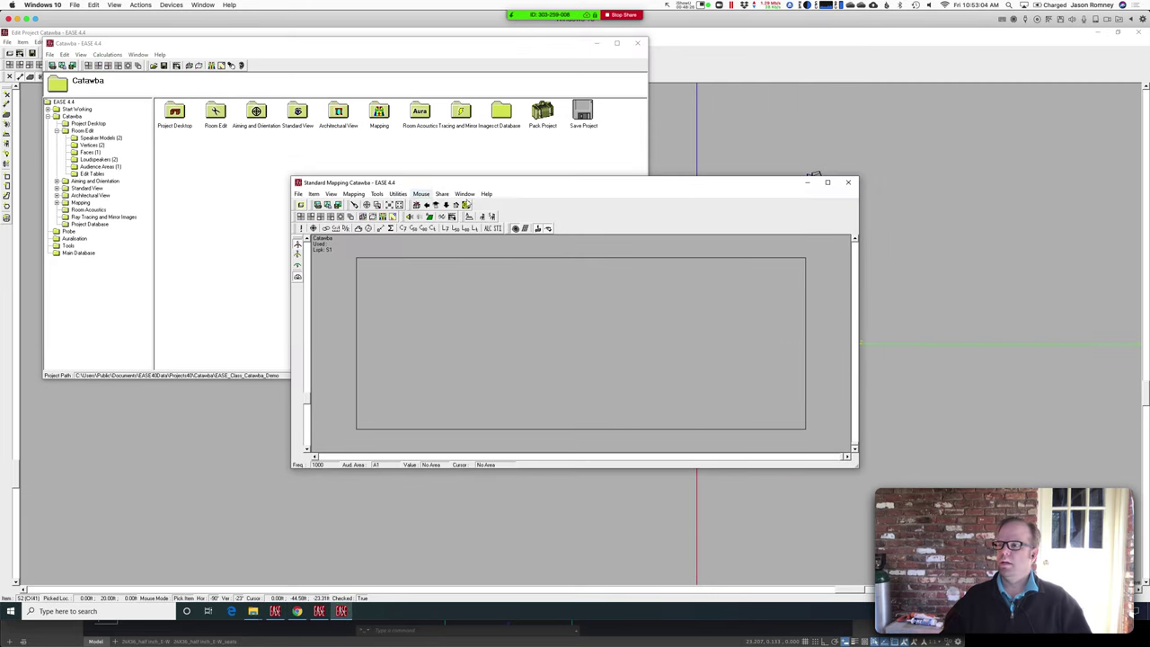
{"action": "left_click", "coordinate": [827, 182]}
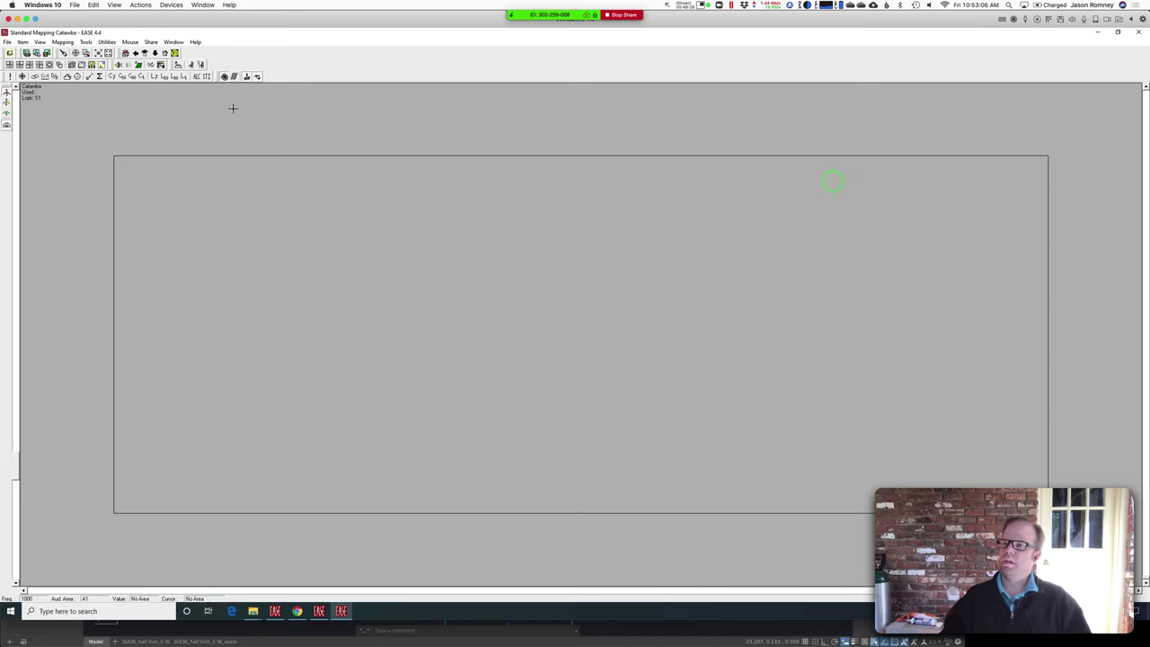
Step: In Calculation Parameters, choose loudspeaker S2 as the one in use
{"action": "left_click", "coordinate": [89, 76]}
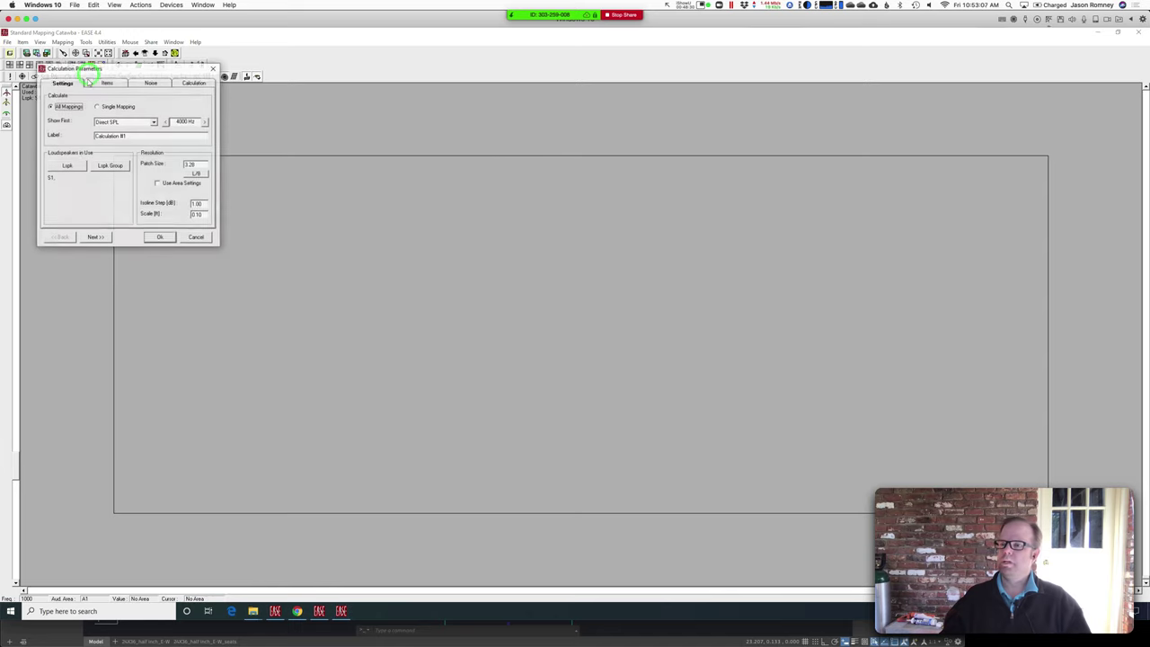
{"action": "left_click", "coordinate": [67, 166]}
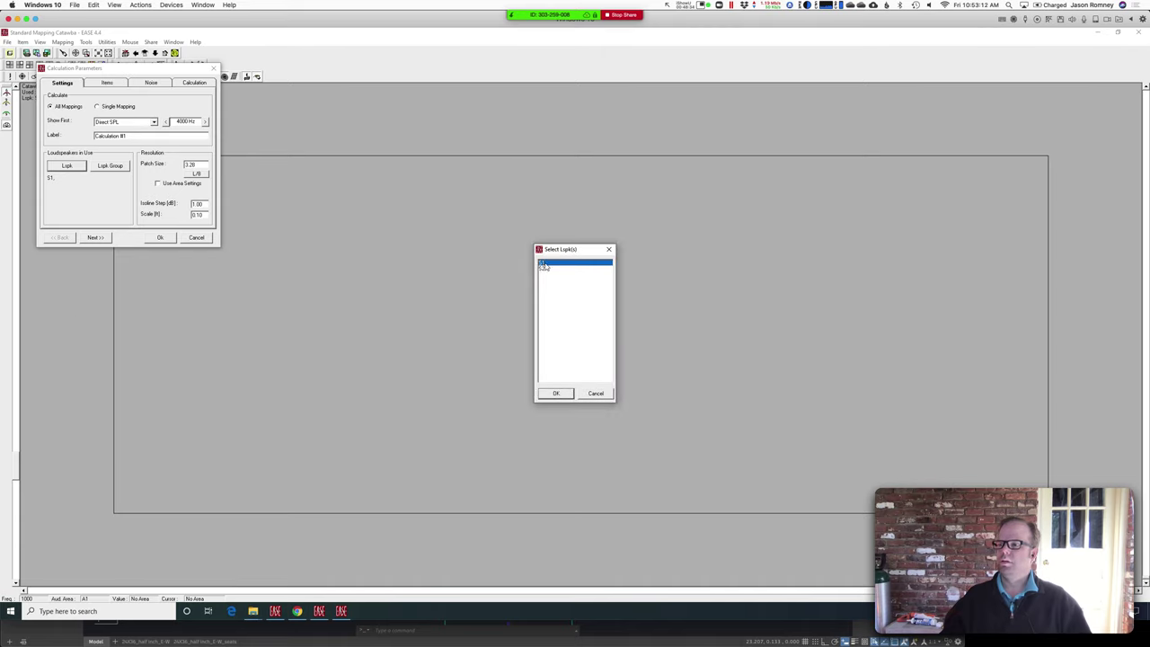
{"action": "left_click", "coordinate": [545, 269]}
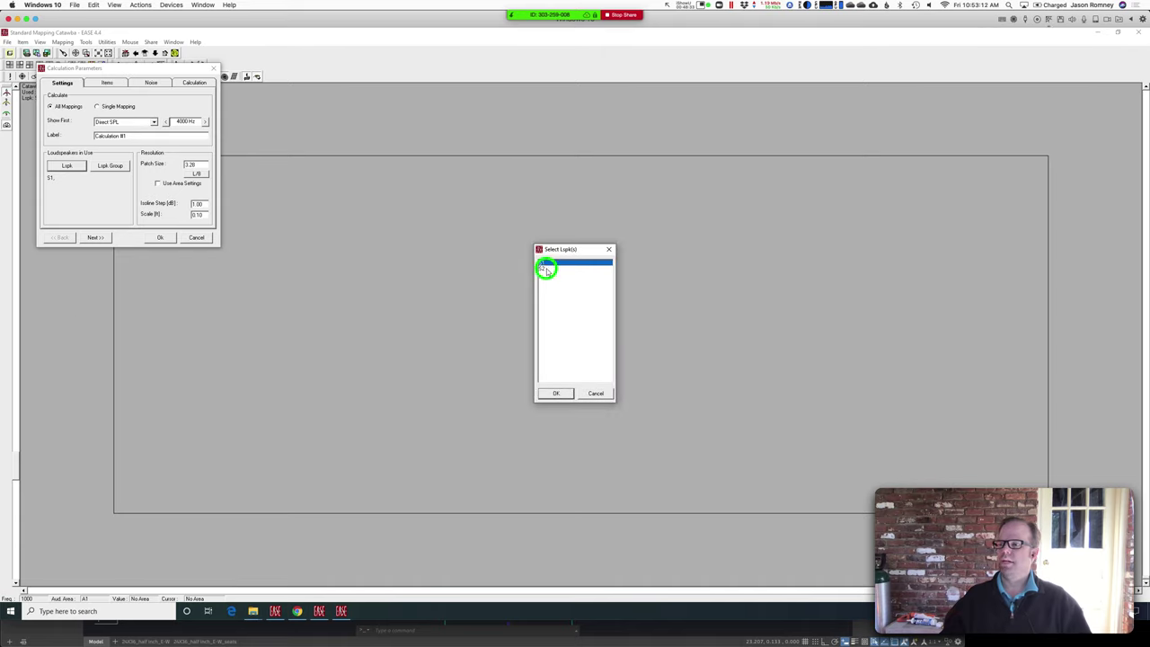
{"action": "left_click", "coordinate": [556, 395]}
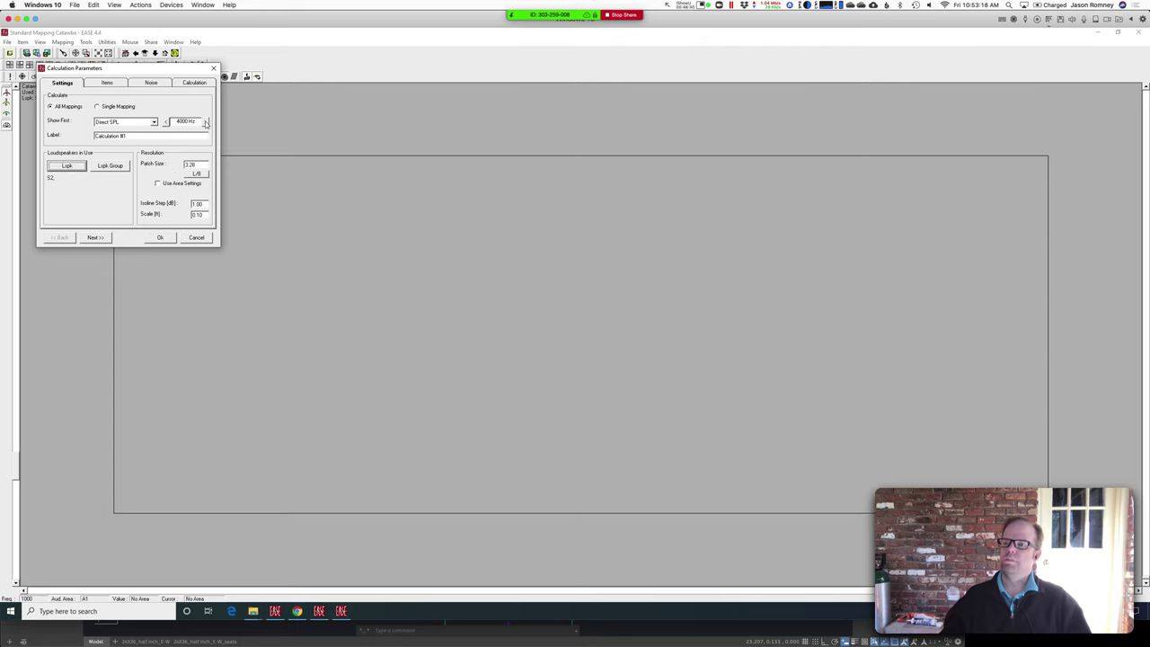
Step: Run the 4000 Hz direct SPL calculation for S2 and display its coverage map
{"action": "left_click", "coordinate": [160, 238]}
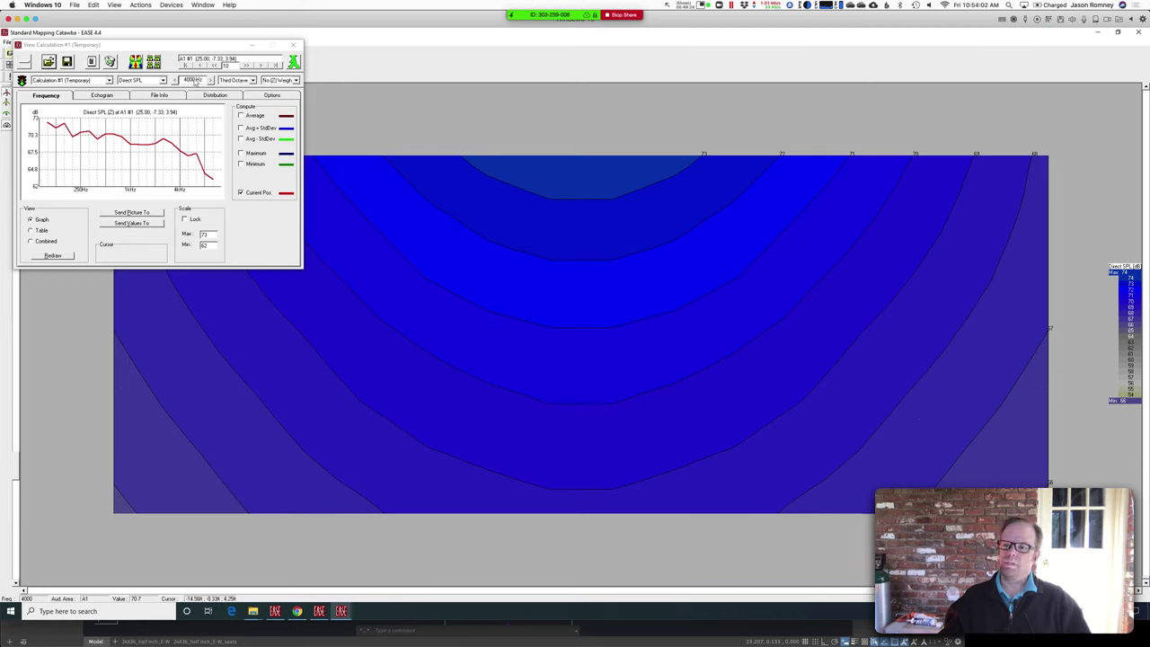
Step: Redraw the Direct SPL map at 1000 Hz
{"action": "left_click", "coordinate": [193, 80]}
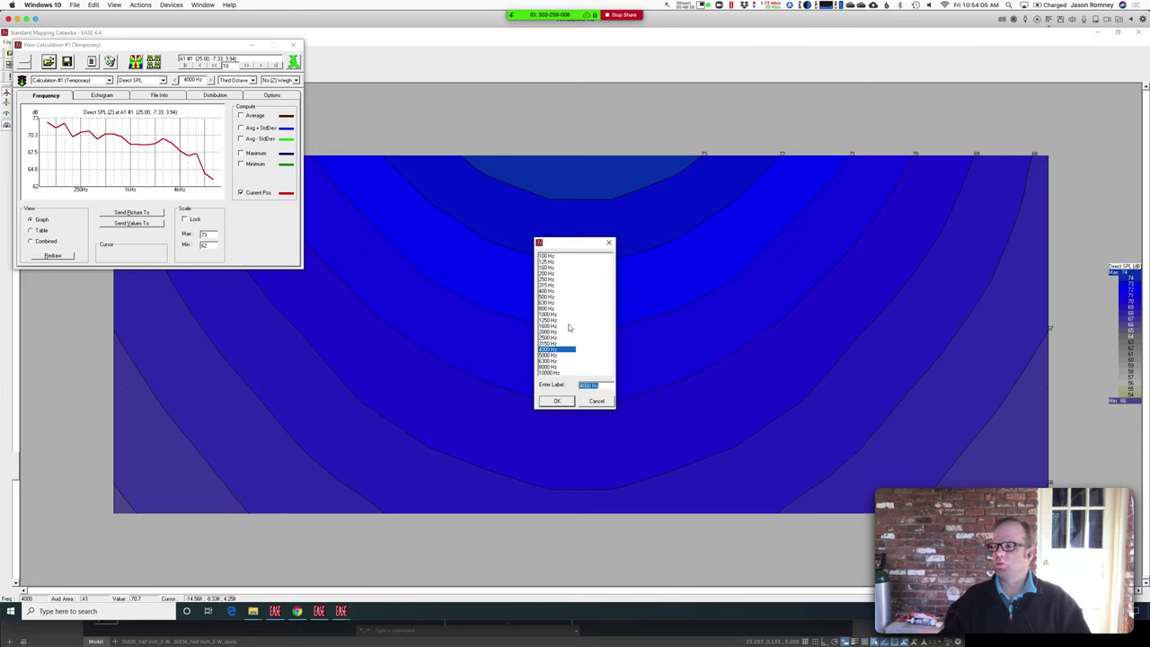
{"action": "left_click", "coordinate": [561, 315]}
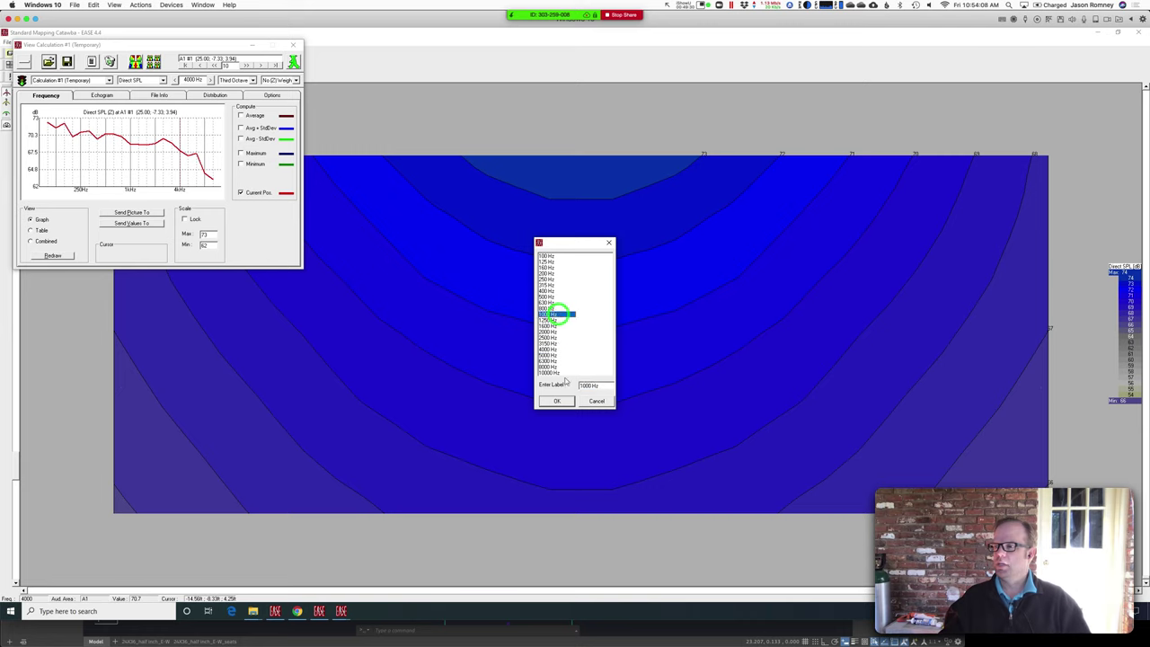
{"action": "left_click", "coordinate": [558, 401]}
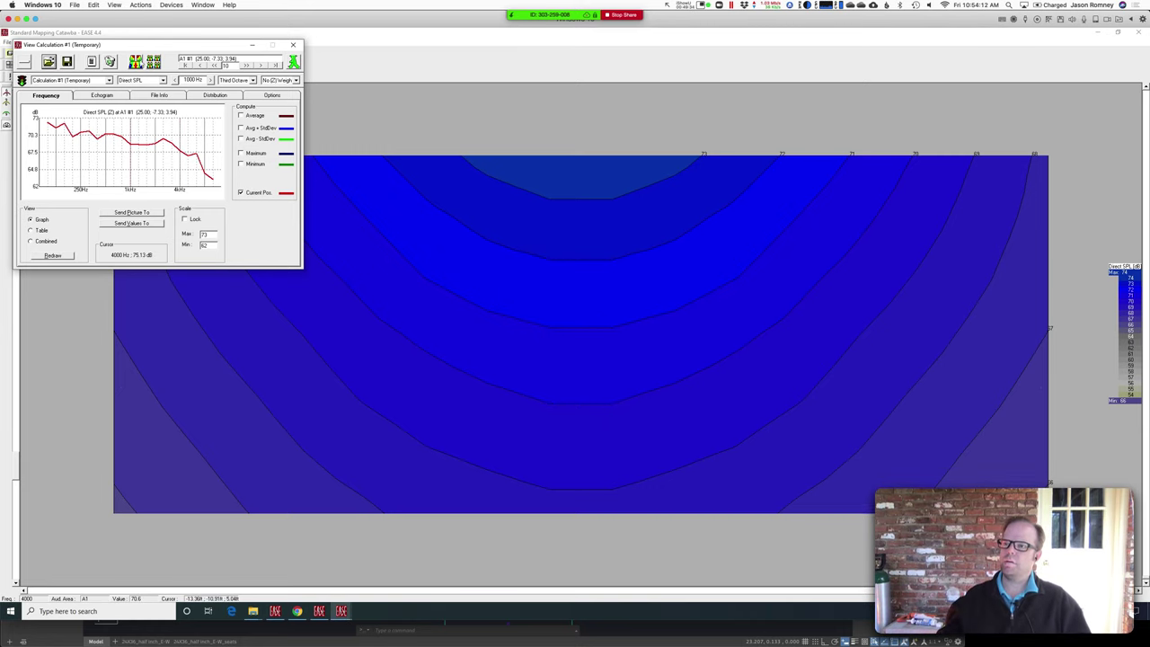
{"action": "left_click", "coordinate": [135, 60]}
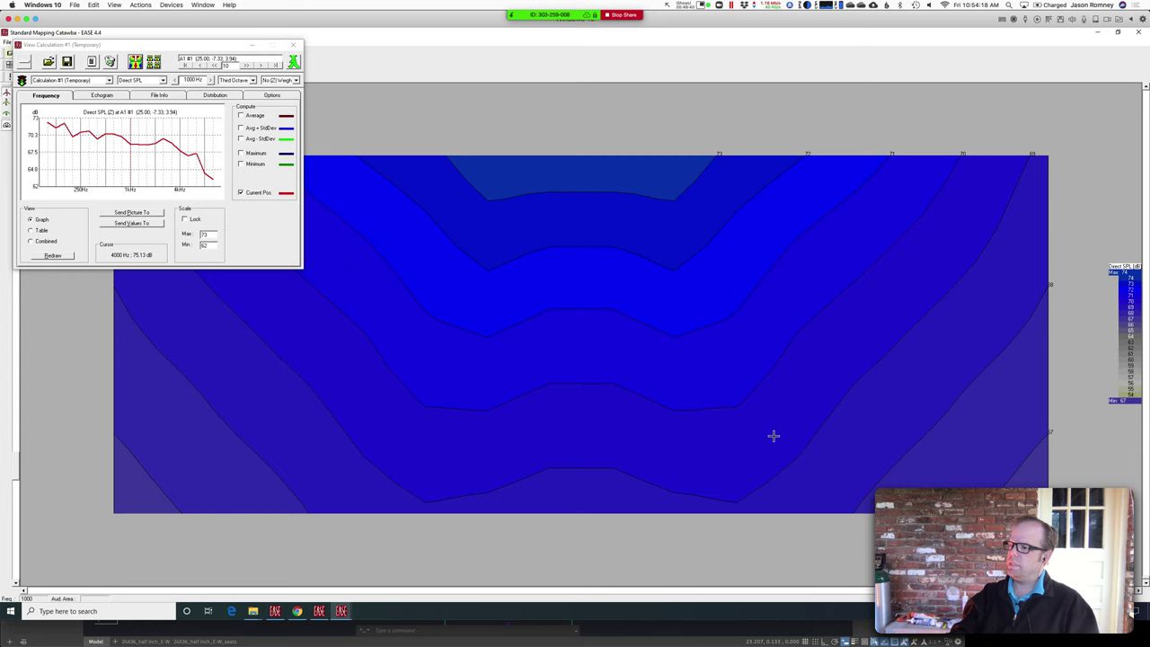
Step: Switch the map frequency to 500 Hz, redraw, and close the calculation results panel
{"action": "left_click", "coordinate": [192, 81]}
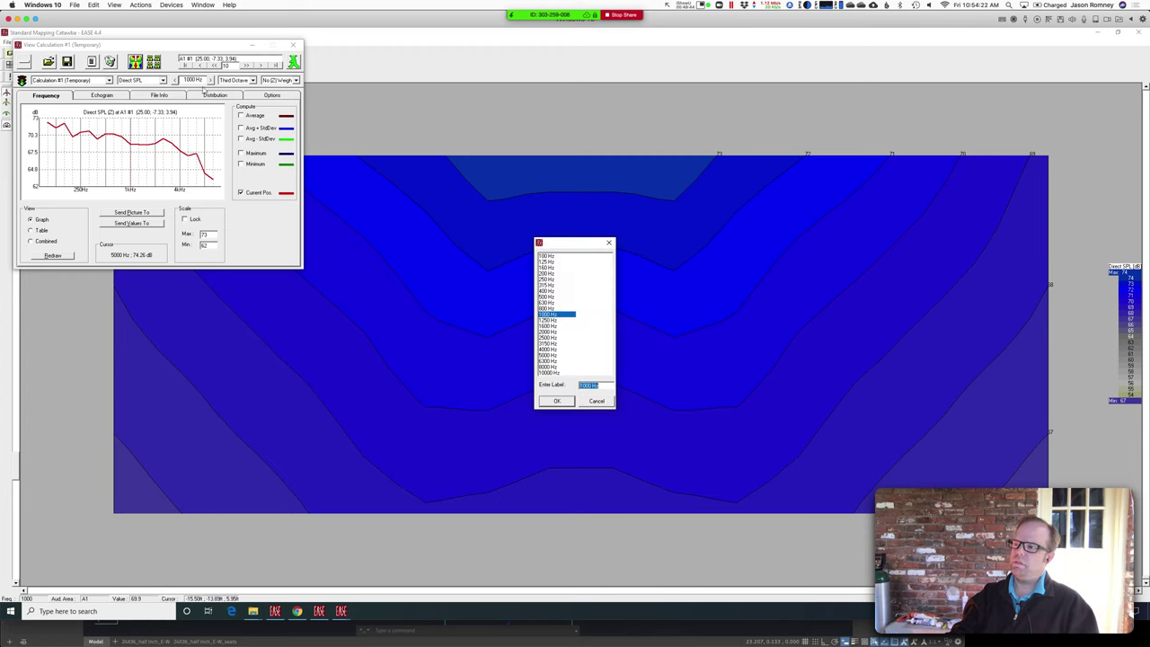
{"action": "left_click", "coordinate": [548, 297]}
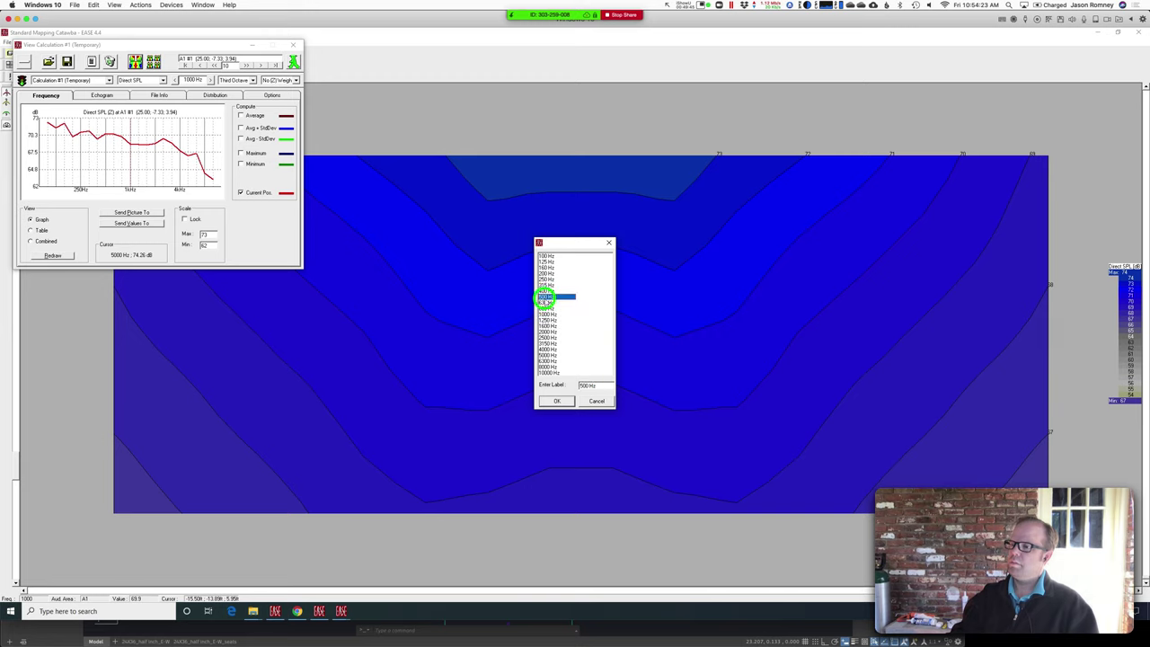
{"action": "left_click", "coordinate": [556, 401]}
{"action": "left_click", "coordinate": [135, 60]}
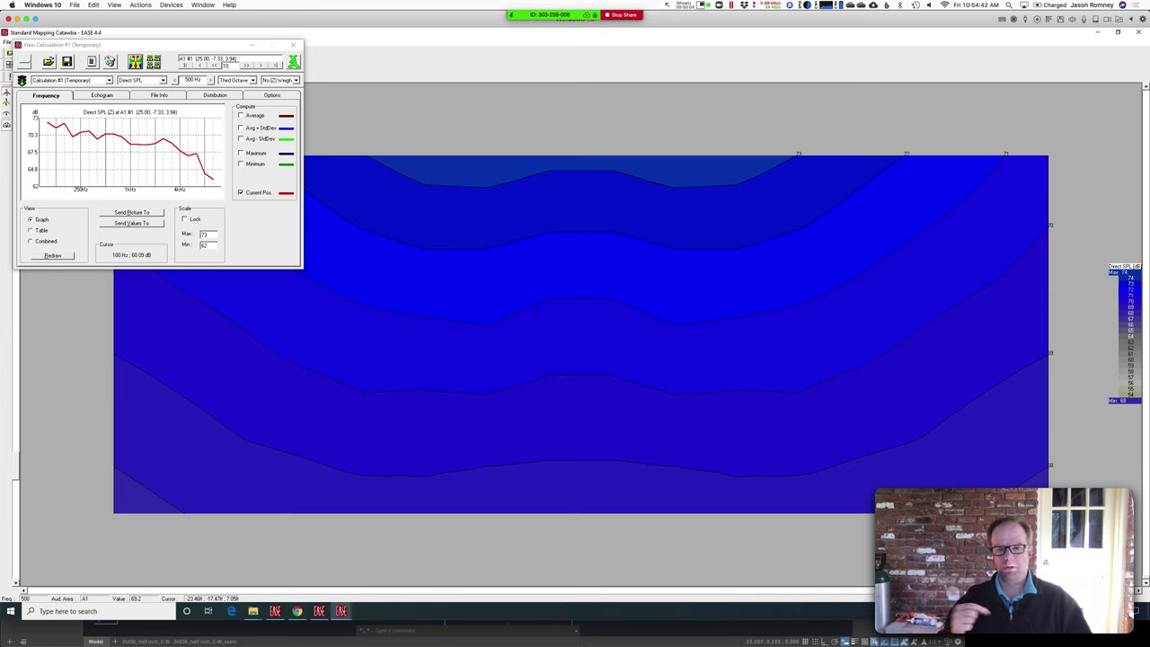
{"action": "left_click", "coordinate": [293, 44]}
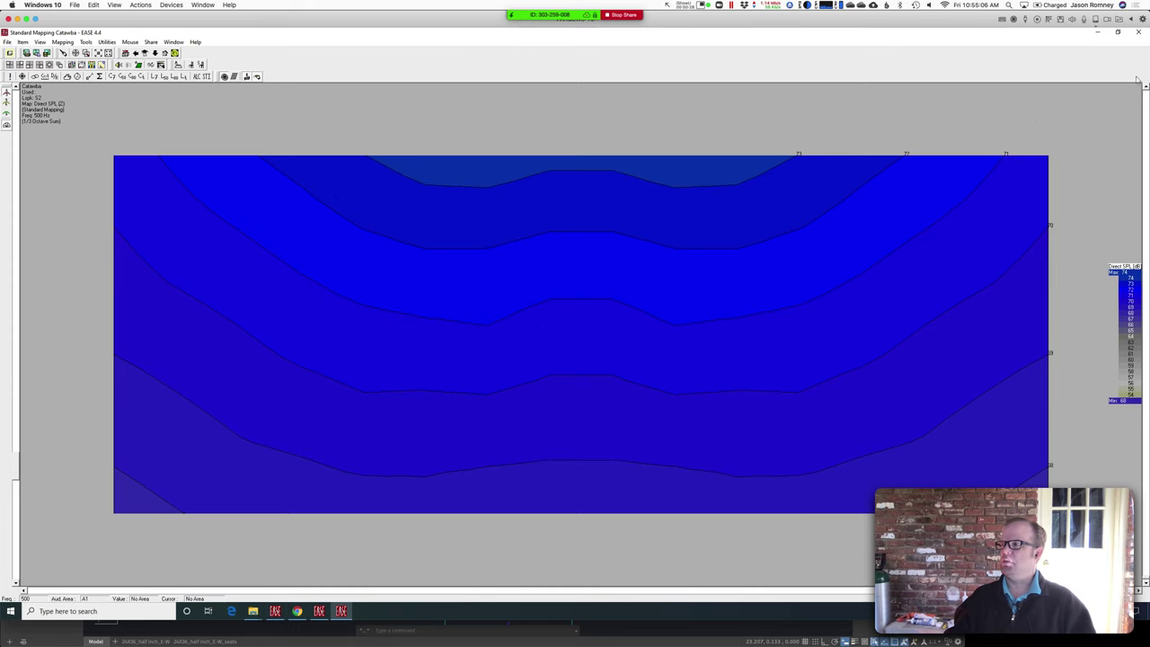
Step: Close the 500 Hz map and relabel loudspeaker S1 as 'CC UPA1c' in its properties
{"action": "left_click", "coordinate": [1139, 32]}
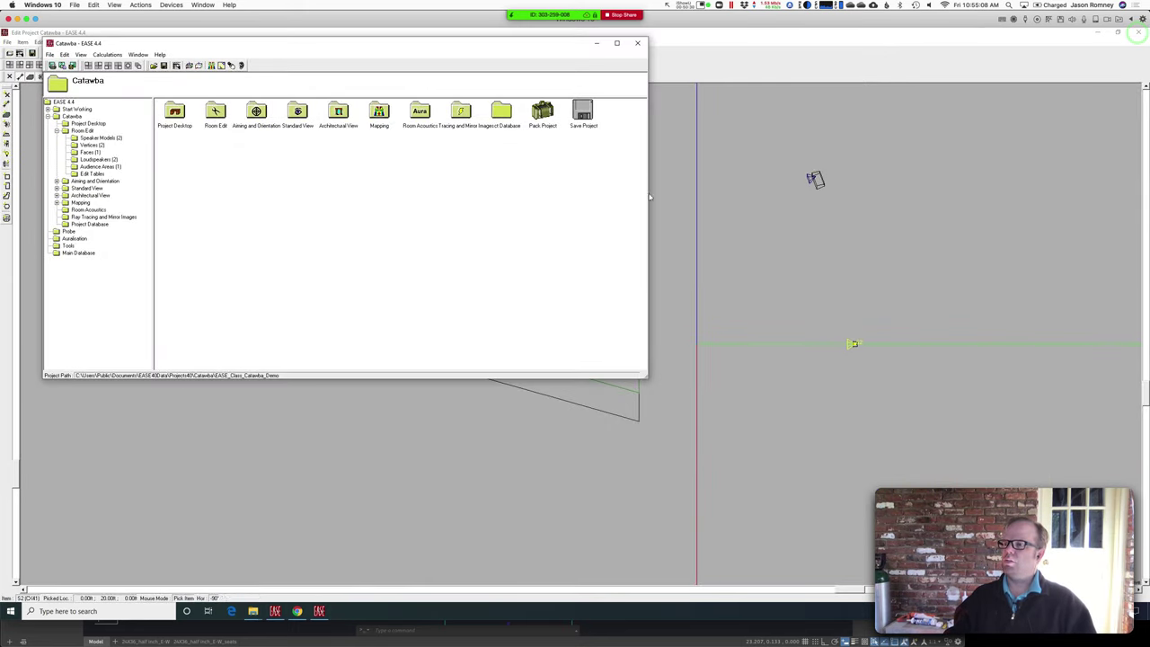
{"action": "left_click", "coordinate": [713, 41]}
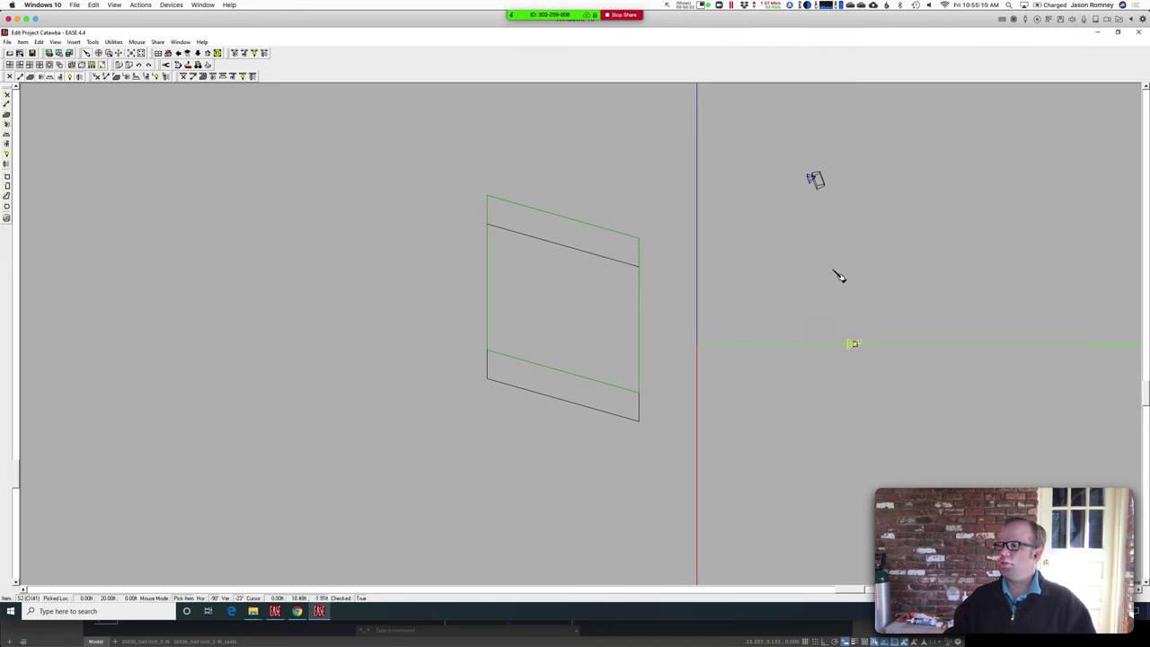
{"action": "left_click", "coordinate": [818, 182]}
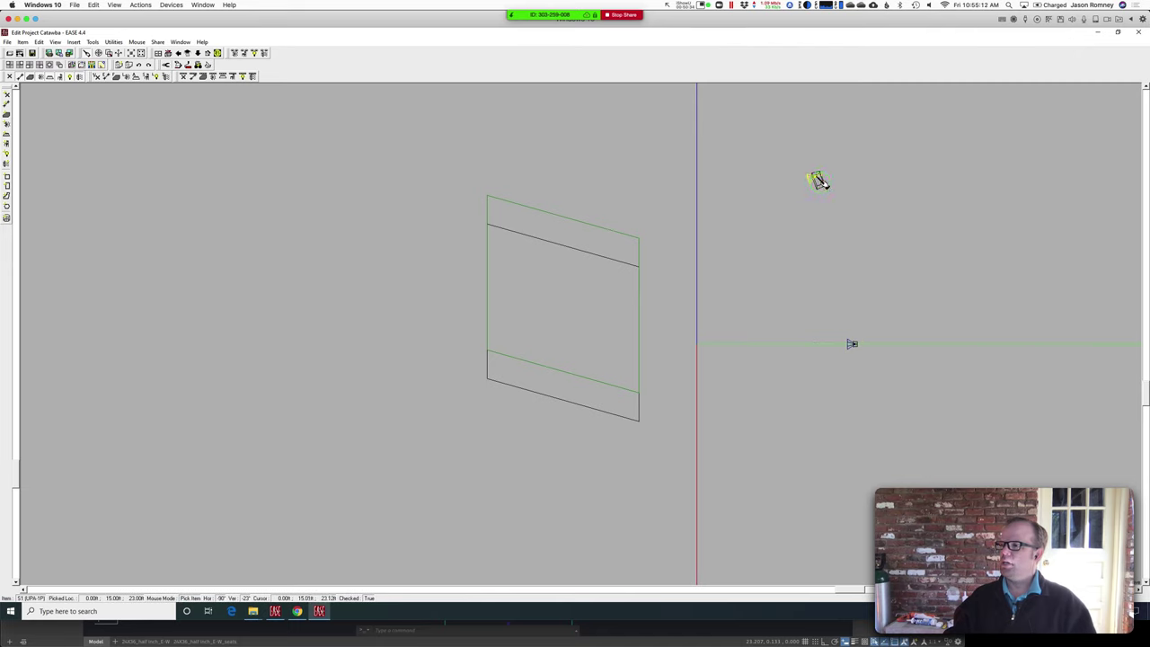
{"action": "right_click", "coordinate": [819, 182]}
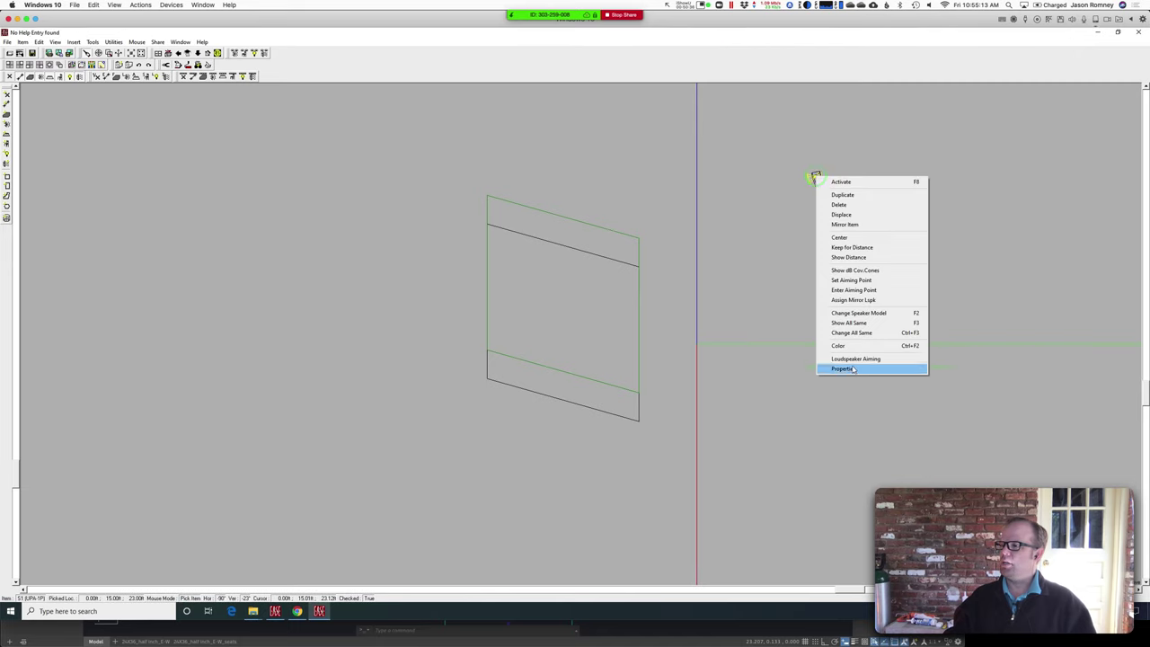
{"action": "left_click", "coordinate": [852, 368]}
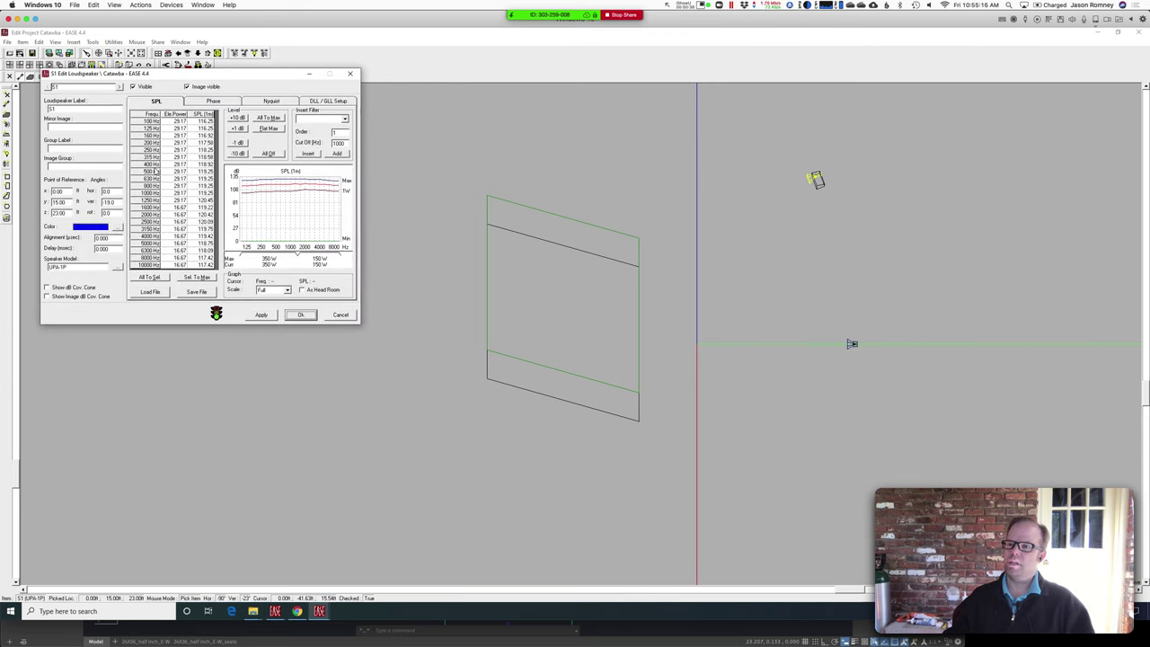
{"action": "double_click", "coordinate": [63, 110]}
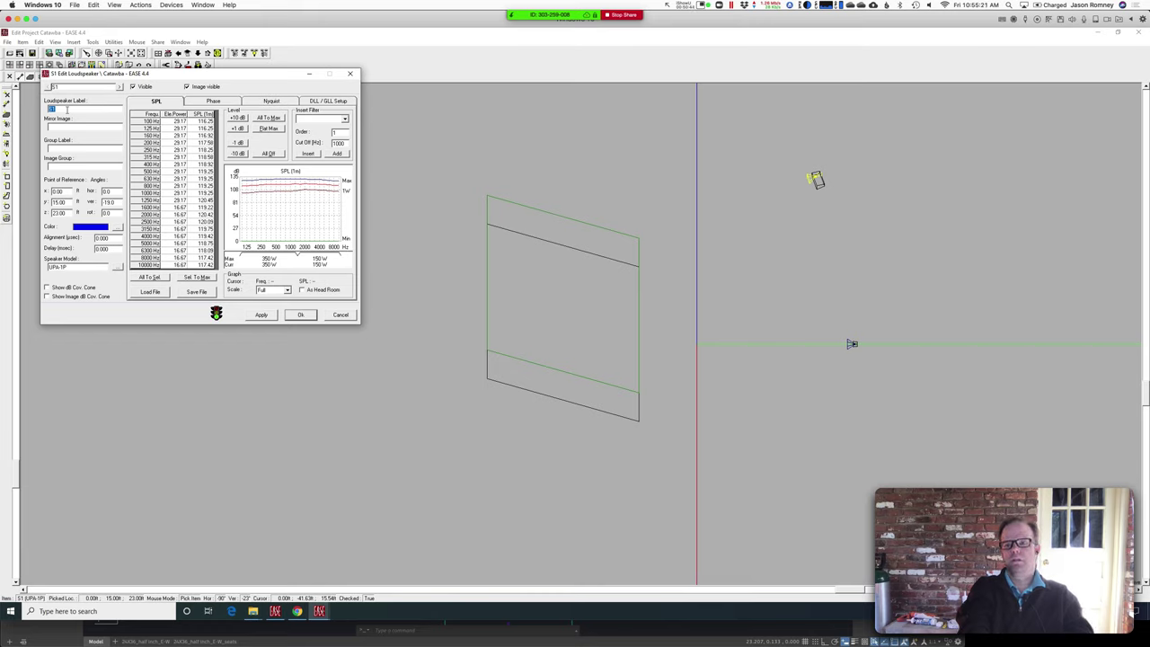
{"action": "type", "text": "CC"}
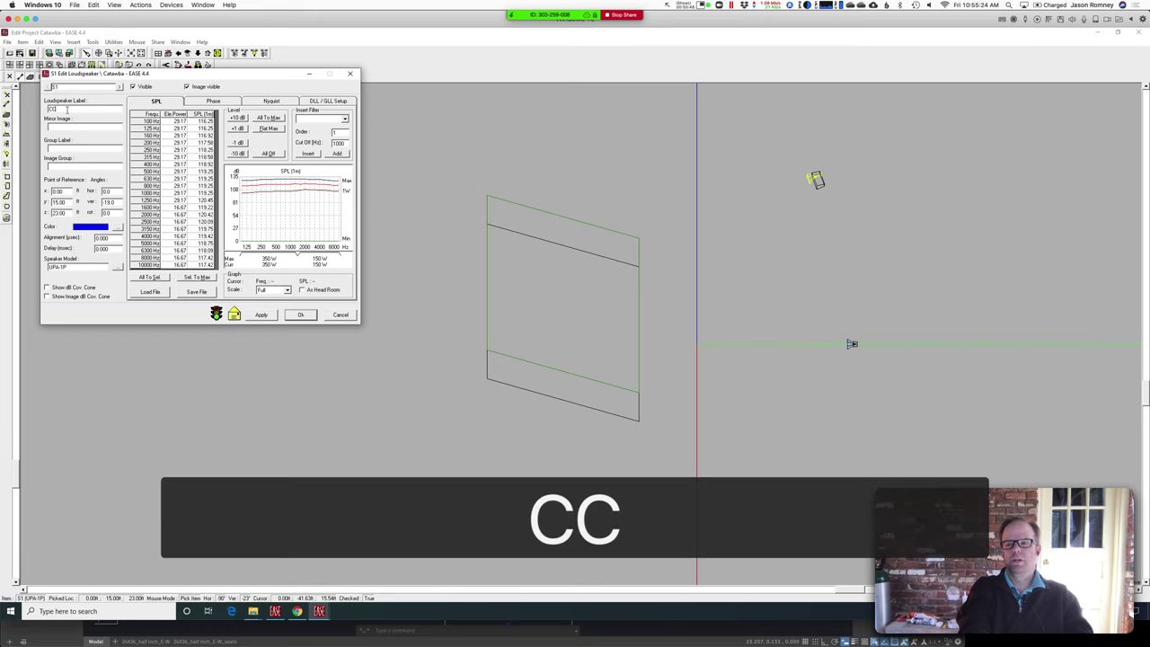
{"action": "type", "text": " UPA1"}
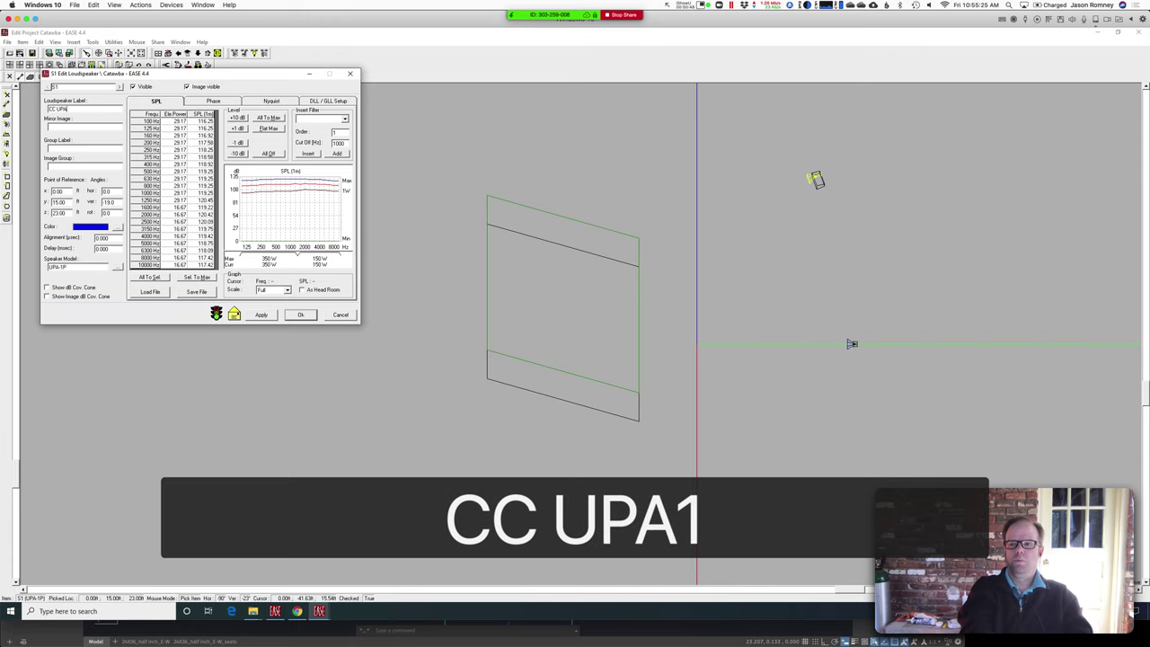
{"action": "type", "text": "c"}
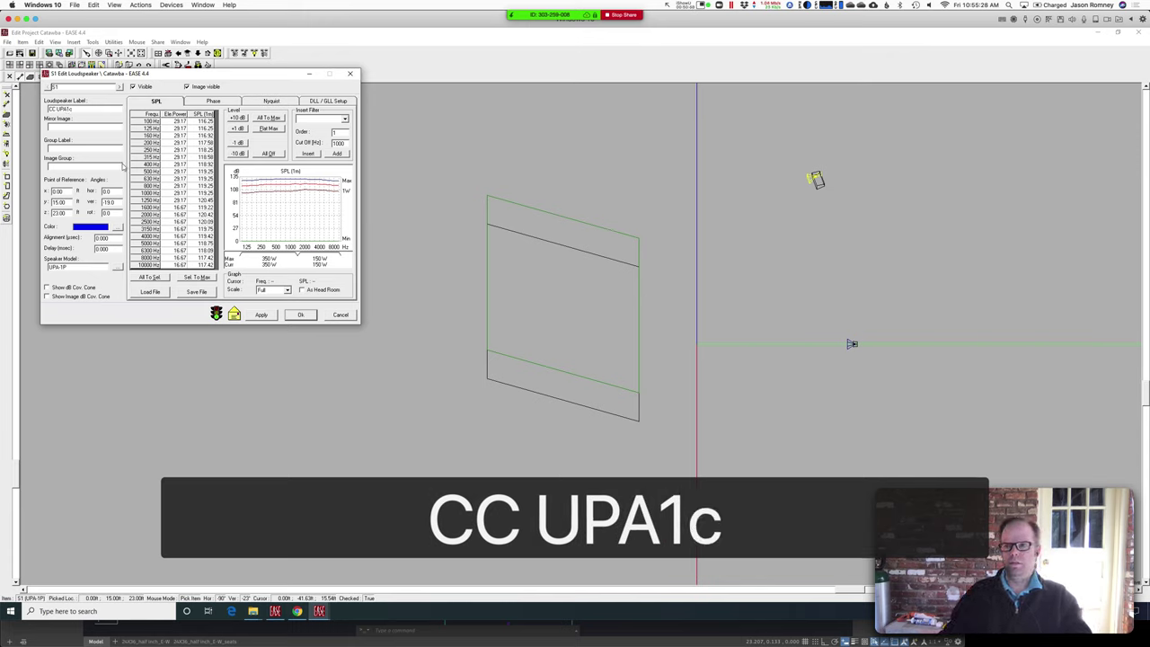
{"action": "left_click", "coordinate": [261, 315]}
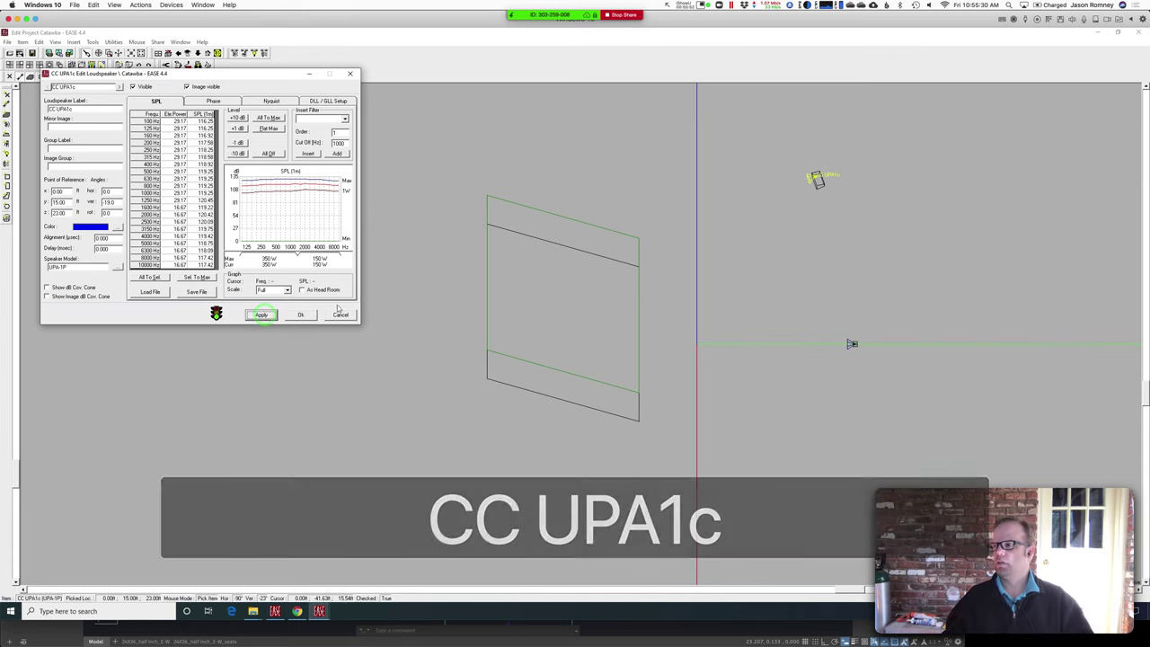
{"action": "left_click", "coordinate": [301, 314]}
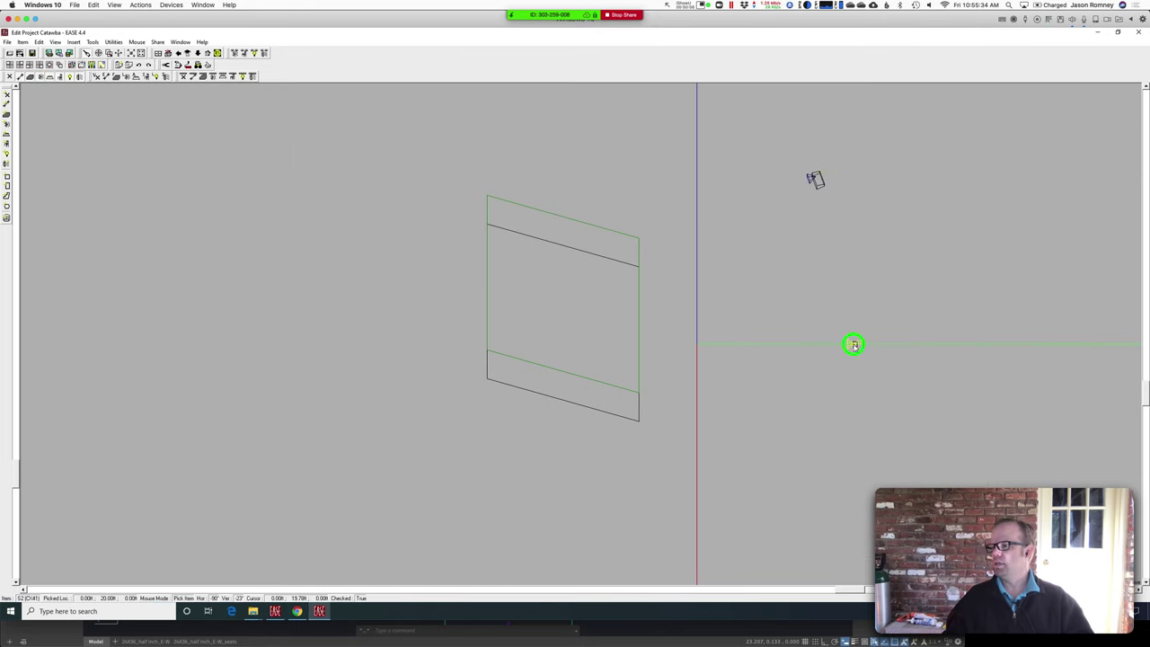
Step: Change loudspeaker S2's label to 'Upstage CX41', apply it, and deselect the speaker
{"action": "right_click", "coordinate": [853, 345]}
{"action": "left_click", "coordinate": [864, 537]}
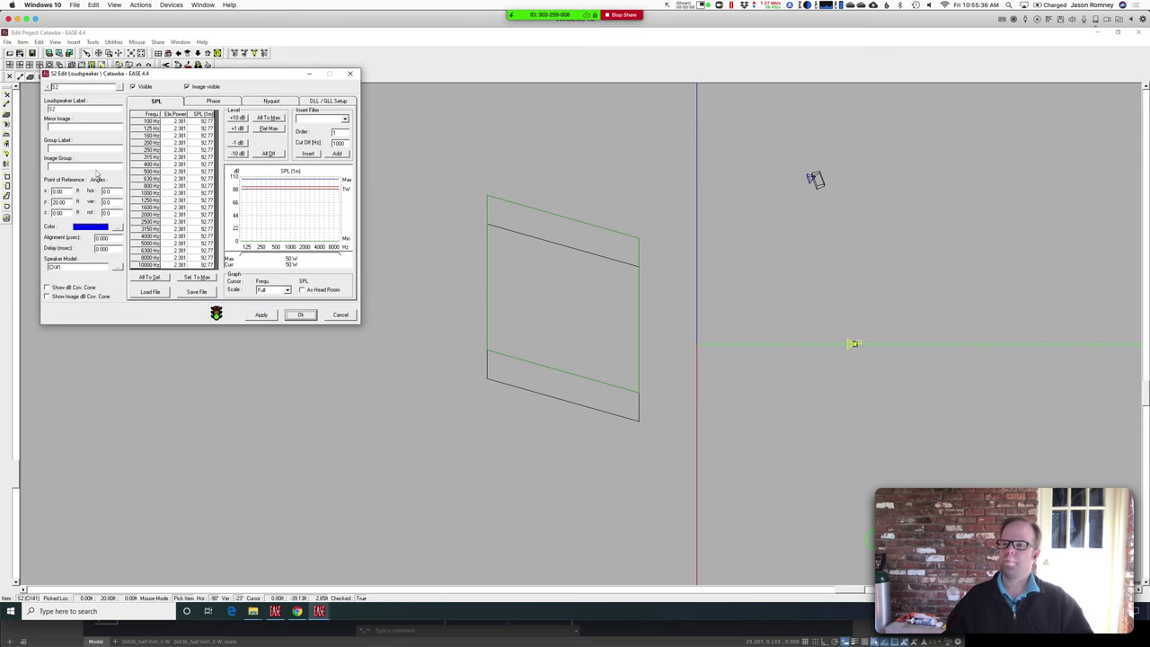
{"action": "double_click", "coordinate": [81, 109]}
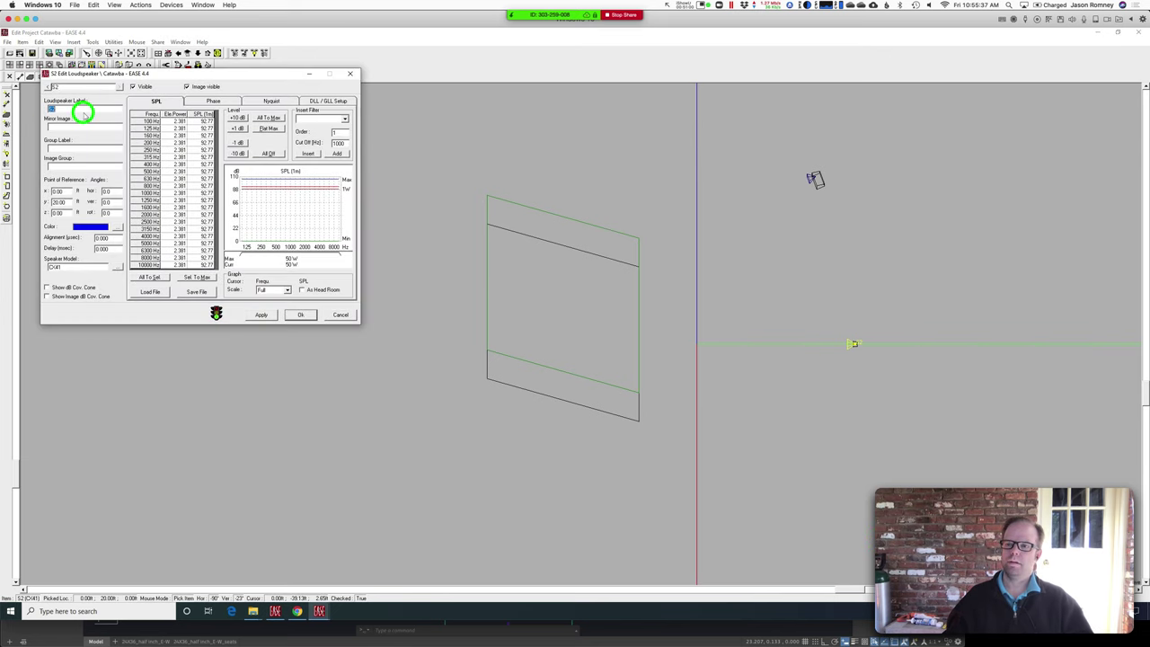
{"action": "type", "text": "Upstage"}
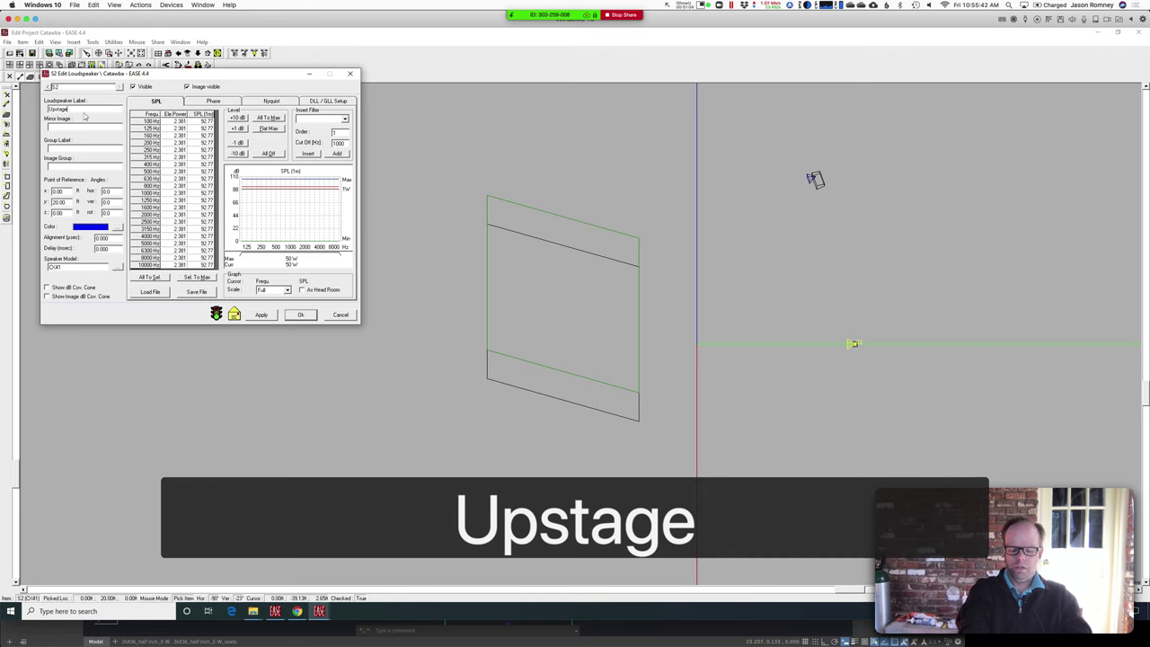
{"action": "type", "text": " CX41"}
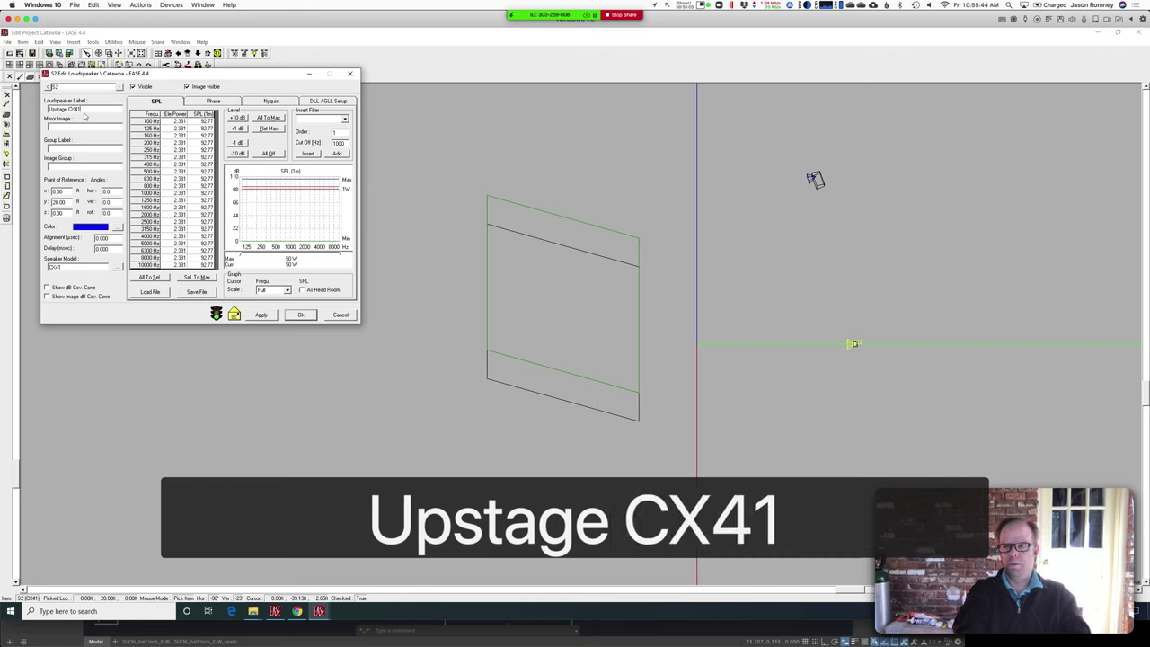
{"action": "left_click", "coordinate": [261, 314]}
{"action": "left_click", "coordinate": [302, 315]}
{"action": "left_click", "coordinate": [875, 377]}
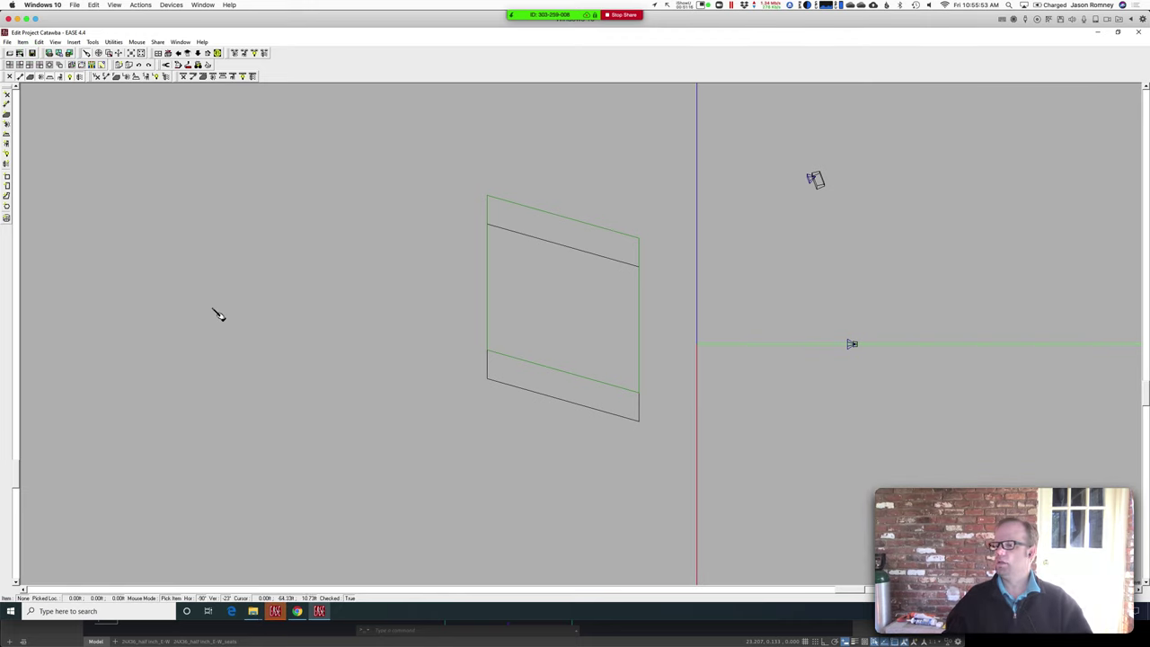
Step: Open the Standard Mapping calculation parameters and dismiss the no-loudspeaker warning
{"action": "left_click", "coordinate": [275, 611]}
{"action": "left_click", "coordinate": [164, 65]}
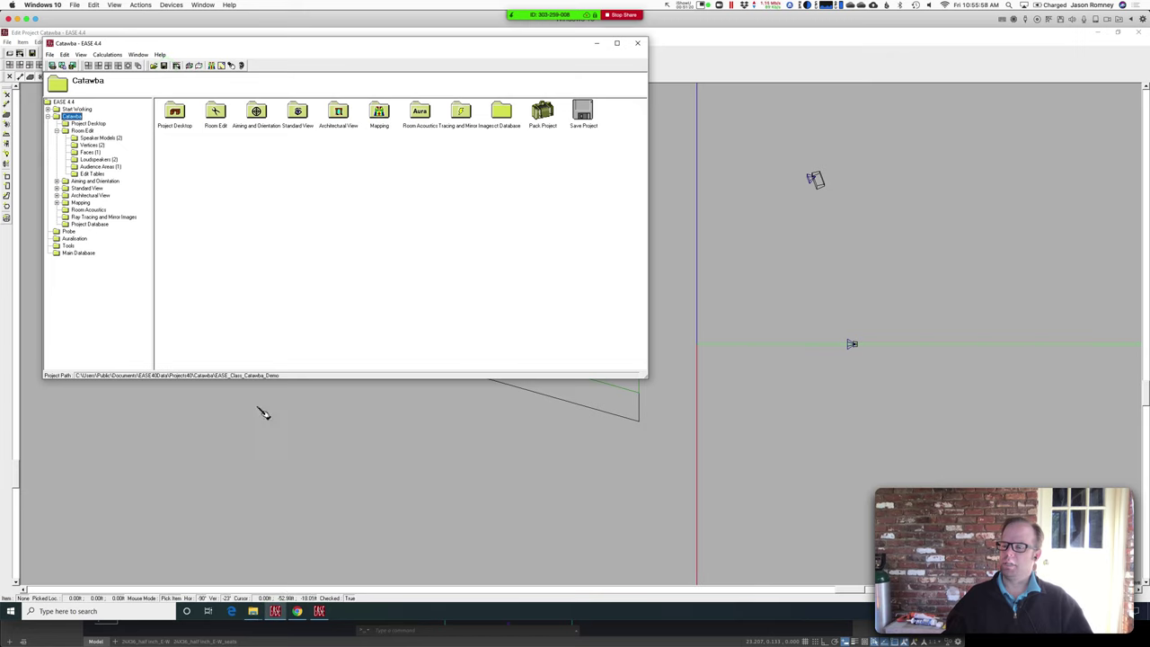
{"action": "left_click", "coordinate": [114, 55]}
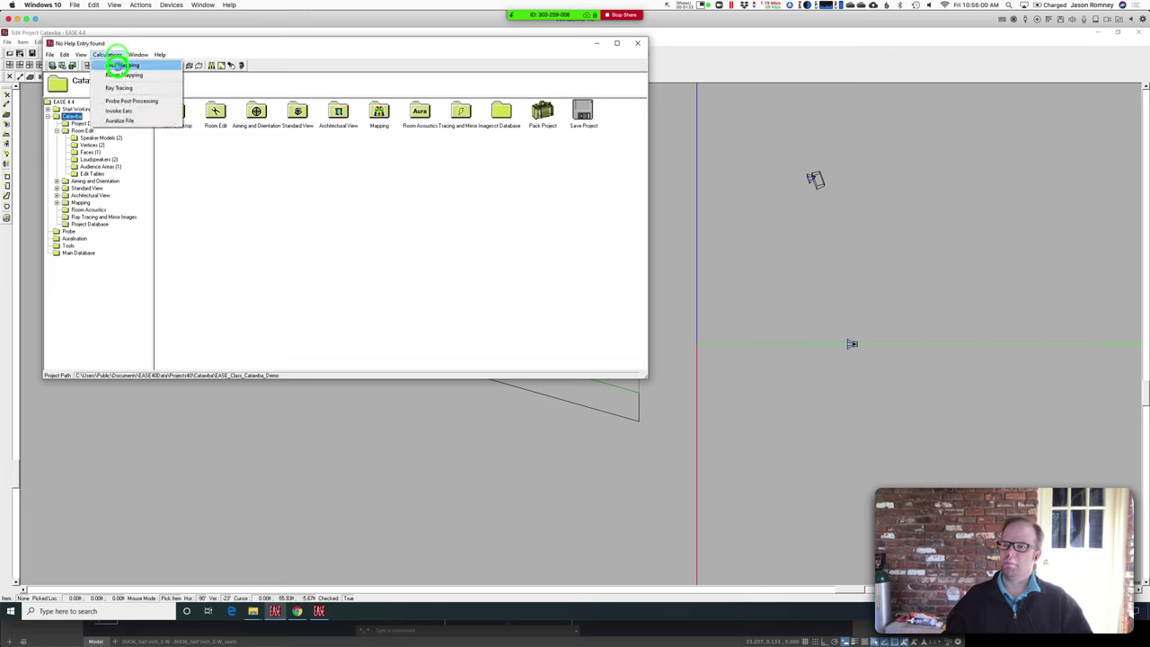
{"action": "left_click", "coordinate": [117, 82]}
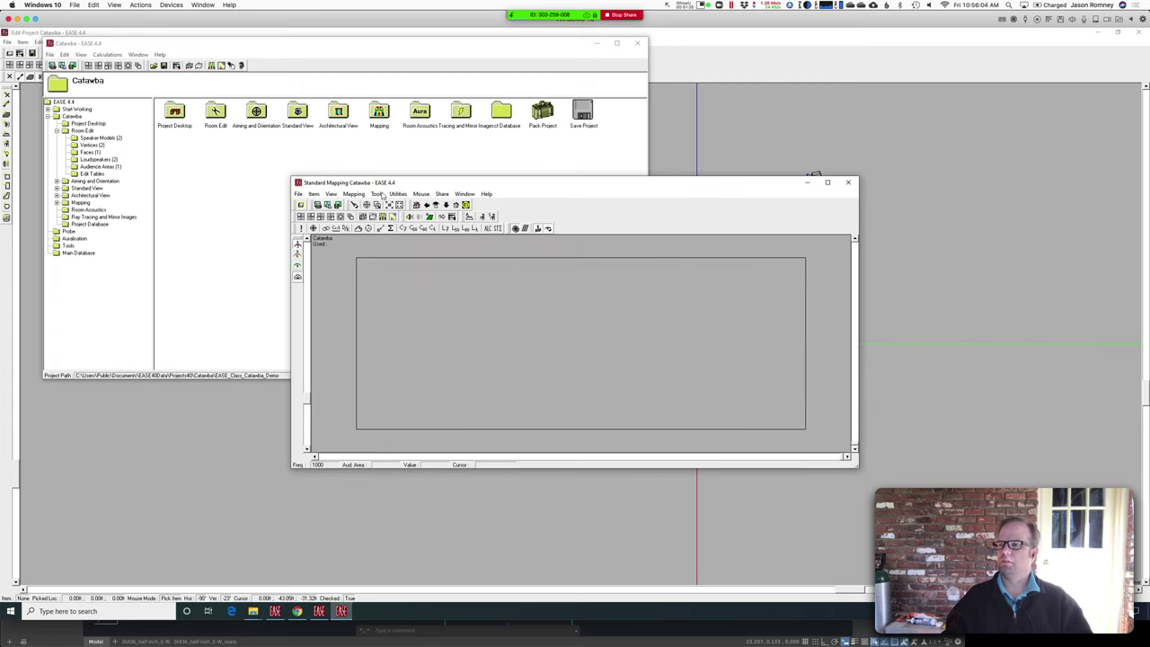
{"action": "left_click", "coordinate": [382, 228]}
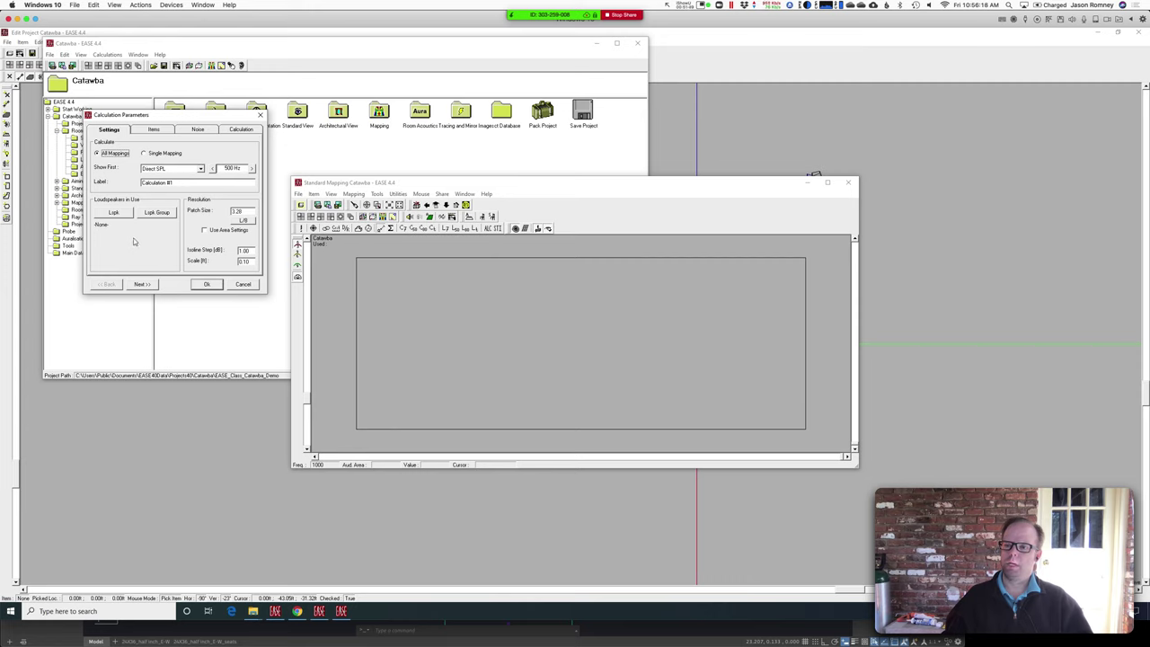
{"action": "left_click", "coordinate": [207, 285]}
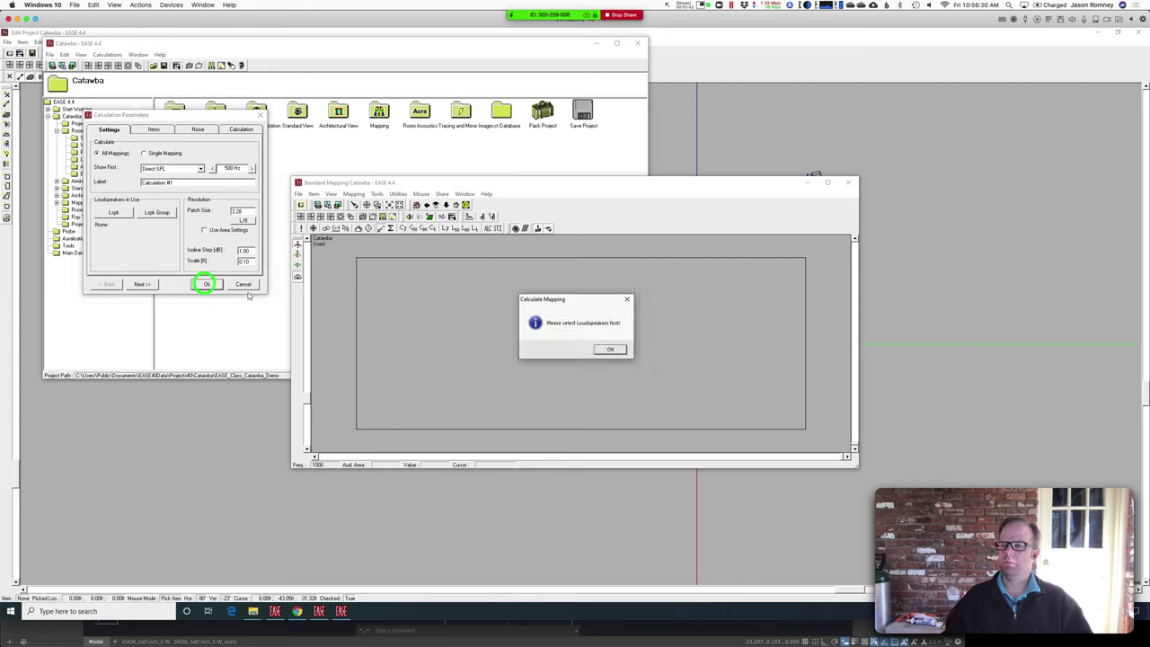
{"action": "left_click", "coordinate": [610, 349]}
Step: Calculate the Direct SPL map at 4000 Hz with only CC UPA1c selected
{"action": "left_click", "coordinate": [114, 212]}
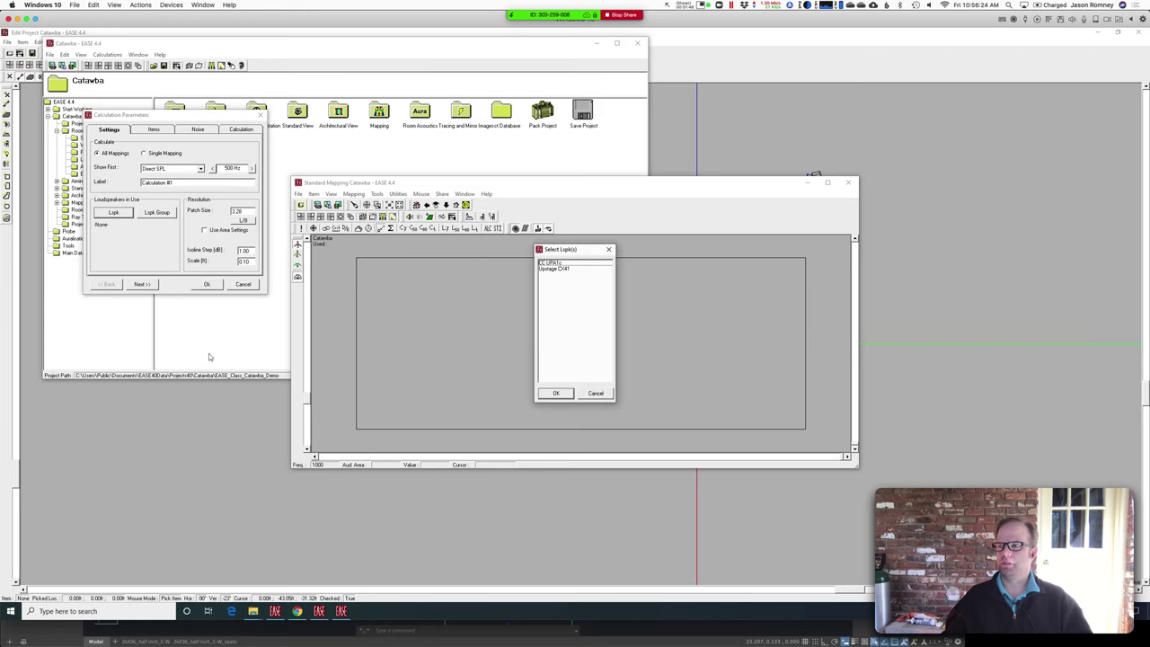
{"action": "left_click_drag", "start_coordinate": [565, 249], "coordinate": [294, 168]}
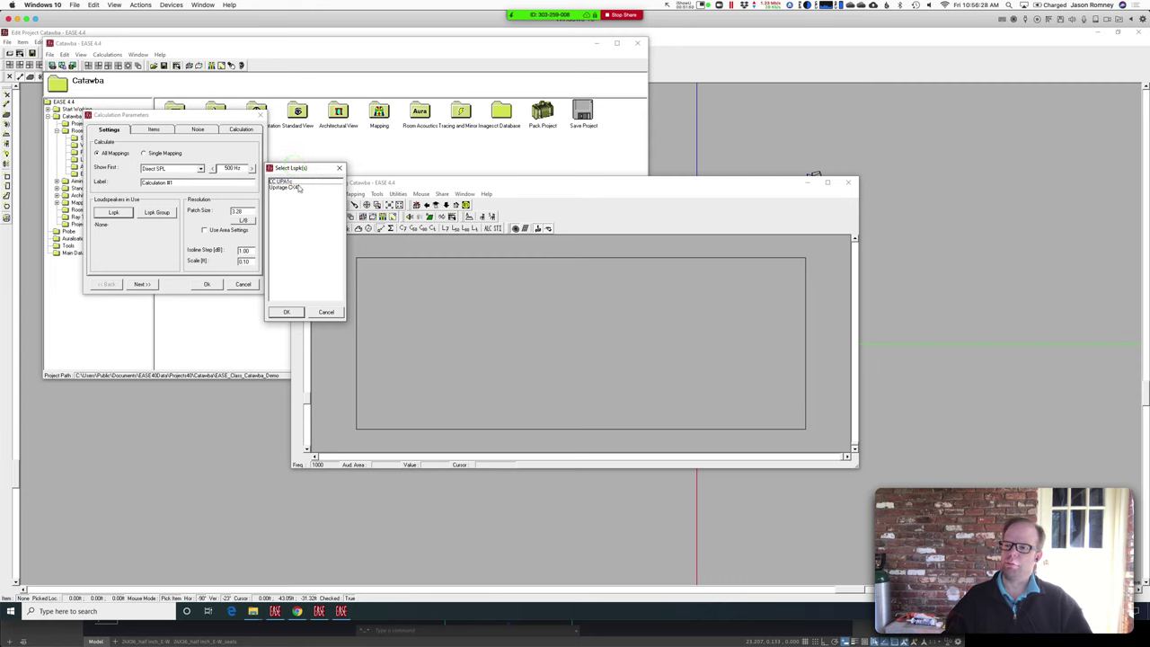
{"action": "left_click", "coordinate": [289, 182]}
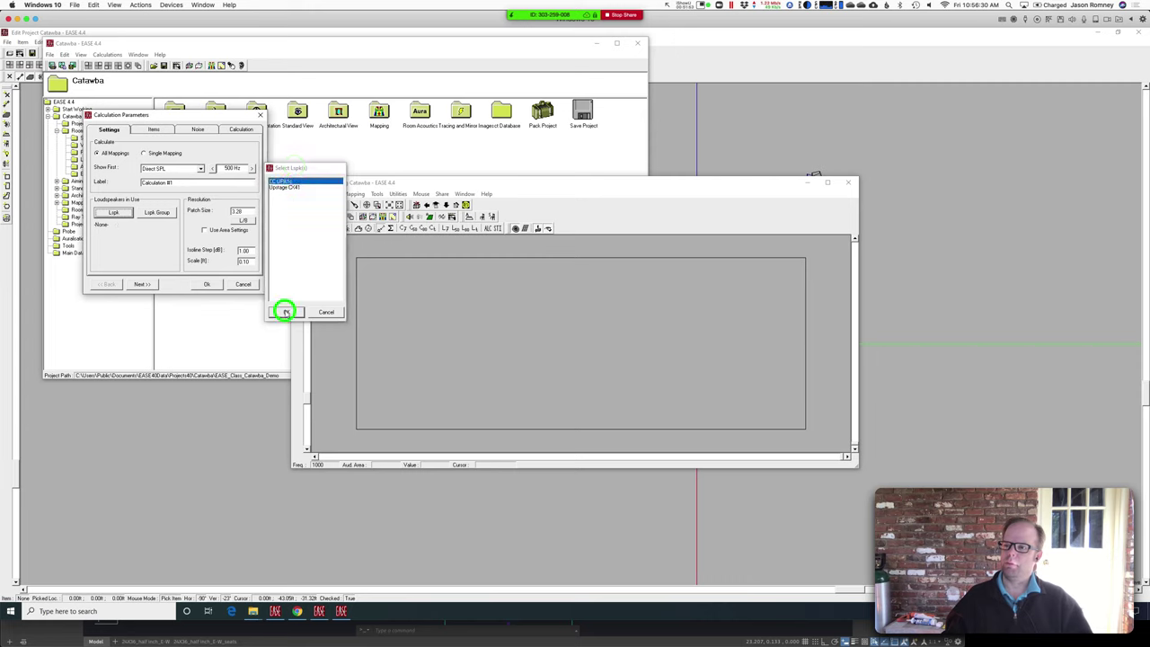
{"action": "left_click", "coordinate": [287, 312]}
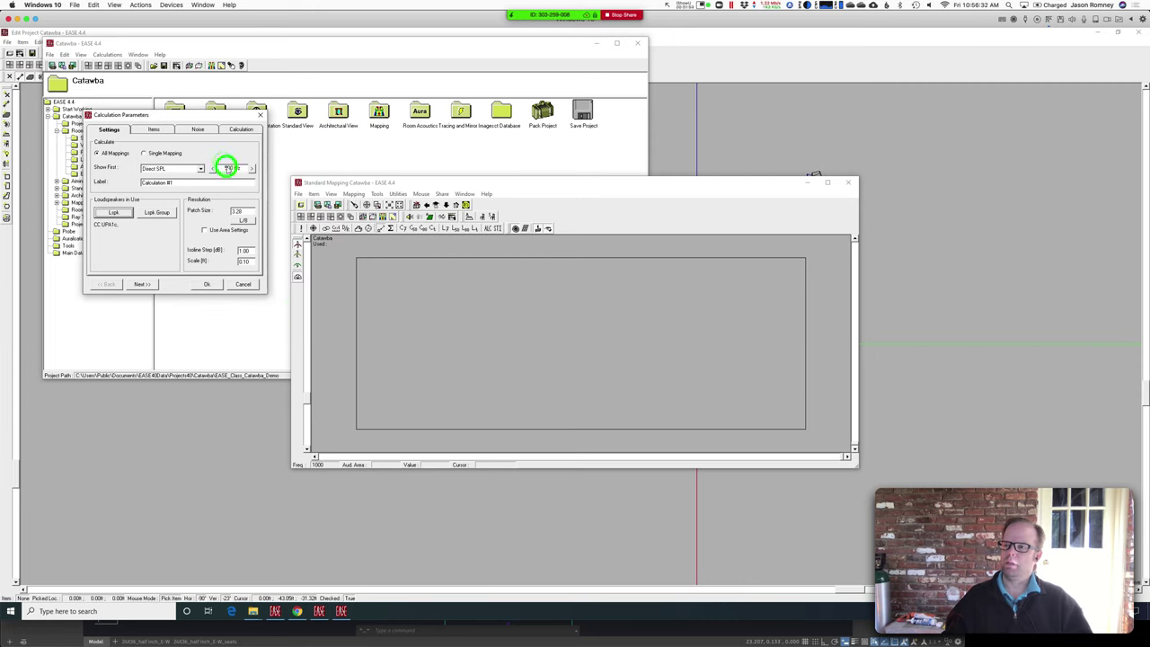
{"action": "double_click", "coordinate": [225, 168]}
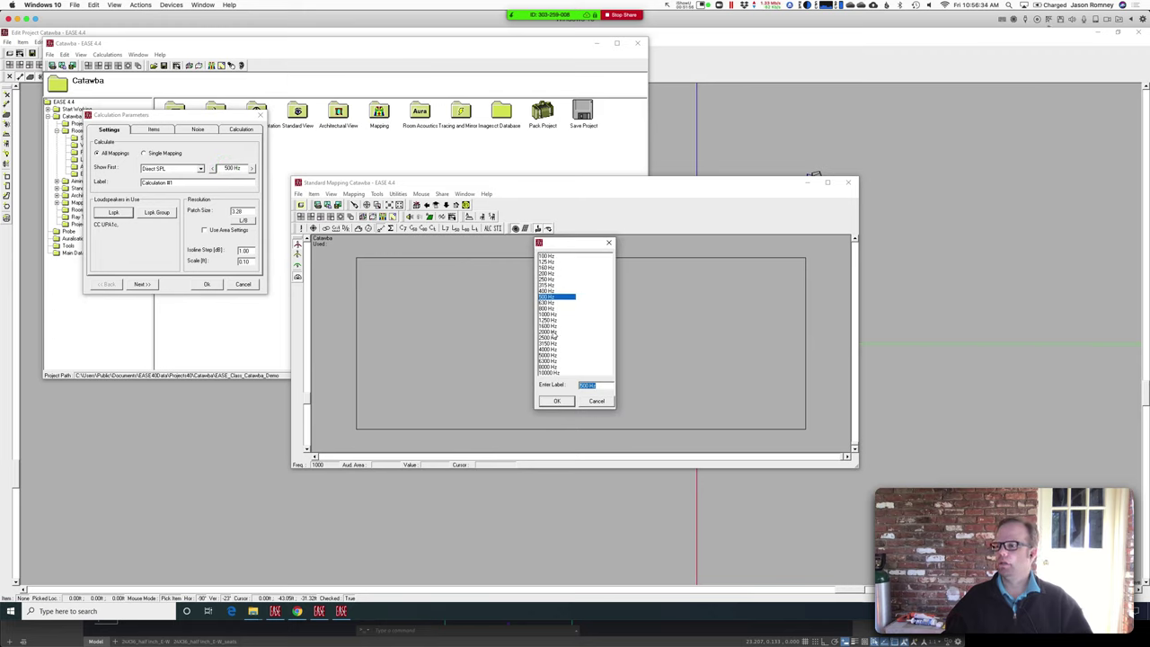
{"action": "left_click", "coordinate": [550, 349]}
{"action": "left_click", "coordinate": [555, 401]}
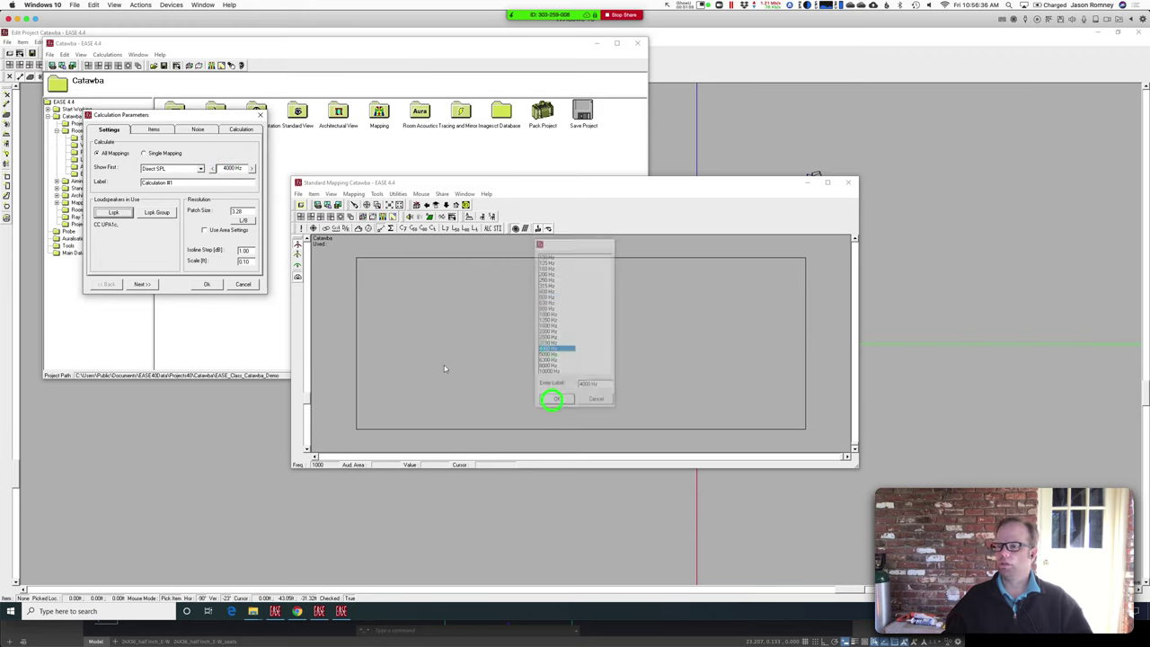
{"action": "left_click", "coordinate": [206, 285]}
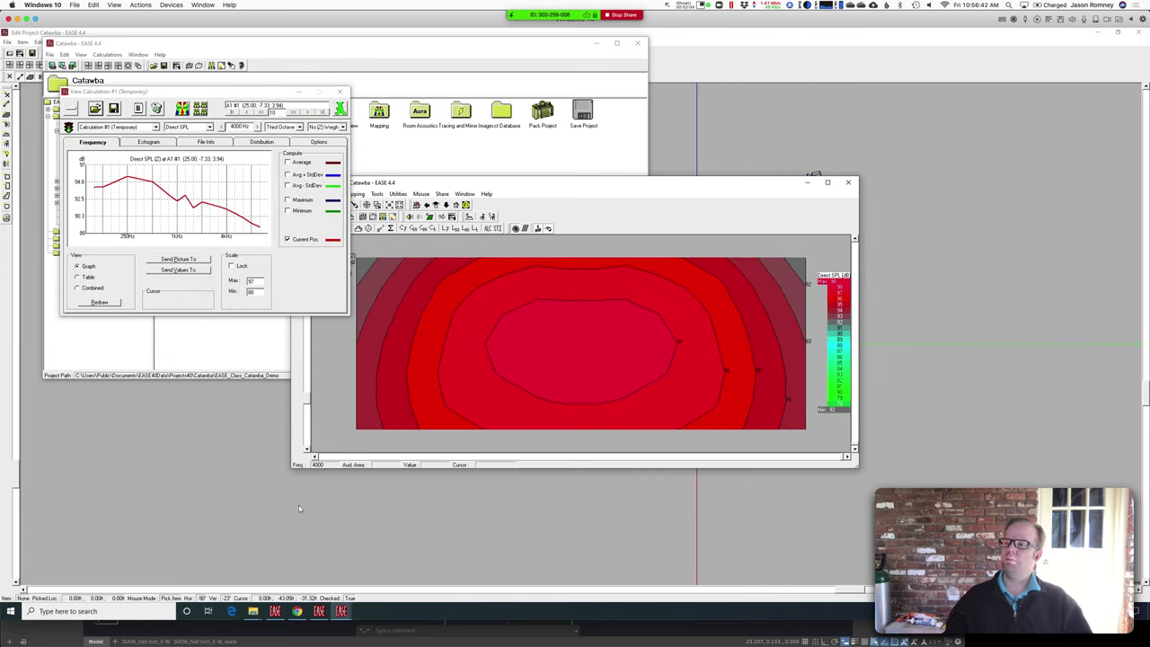
{"action": "left_click", "coordinate": [421, 538]}
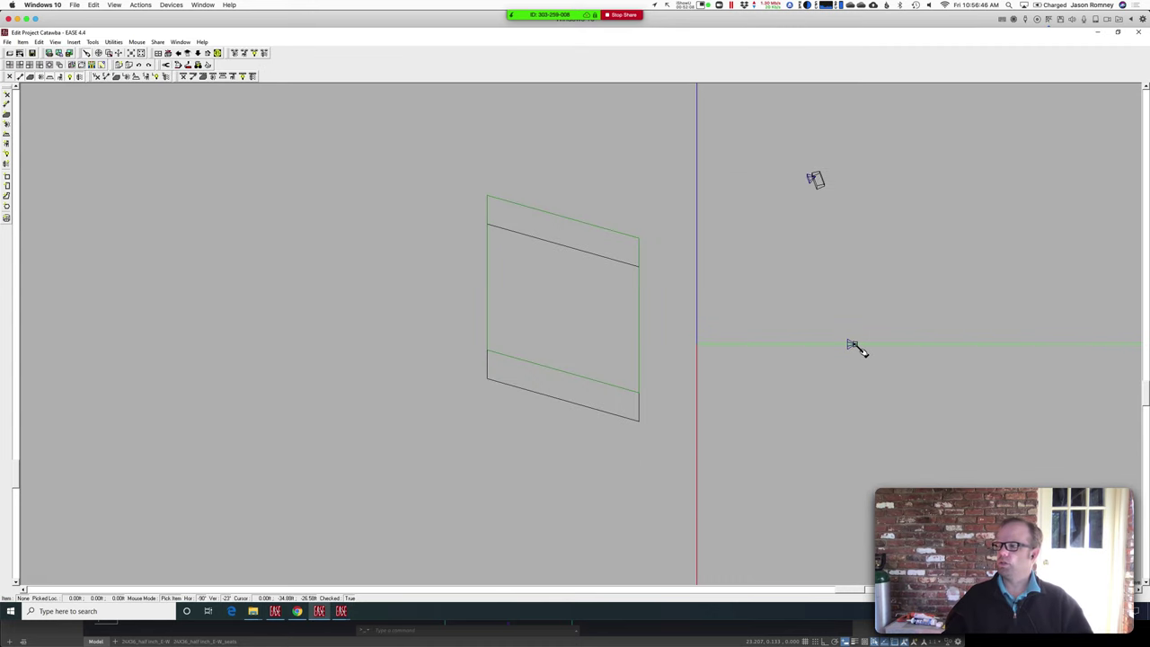
Step: Set the Upstage CX41 loudspeaker's reference x position to 15 and apply it
{"action": "left_click", "coordinate": [854, 345]}
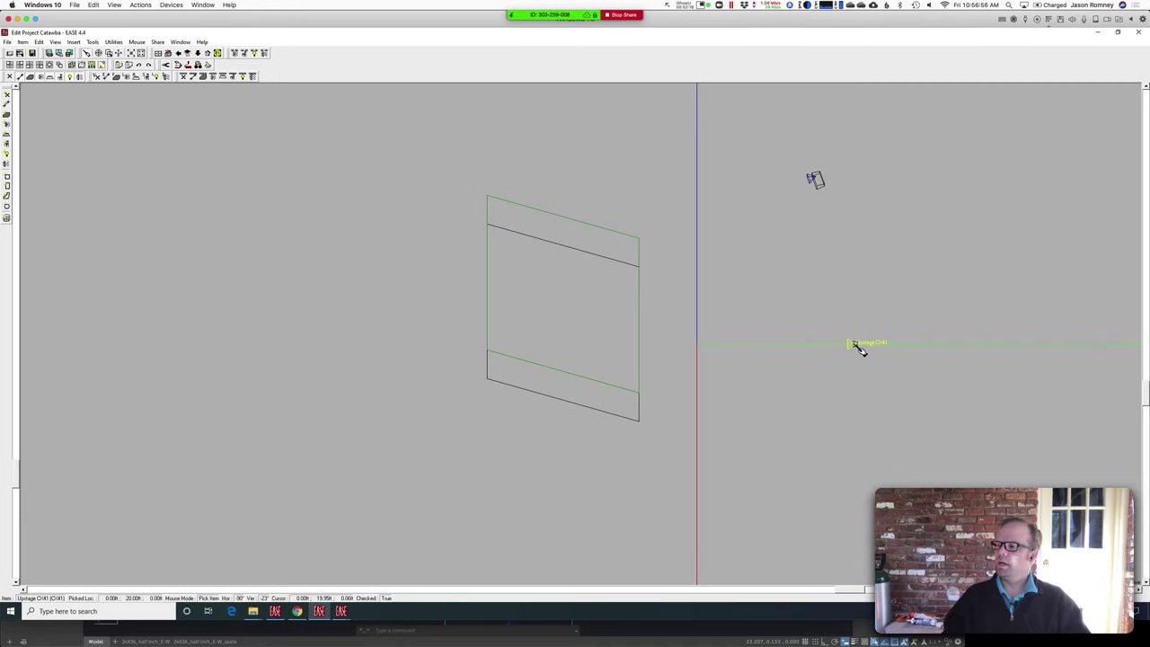
{"action": "right_click", "coordinate": [854, 344]}
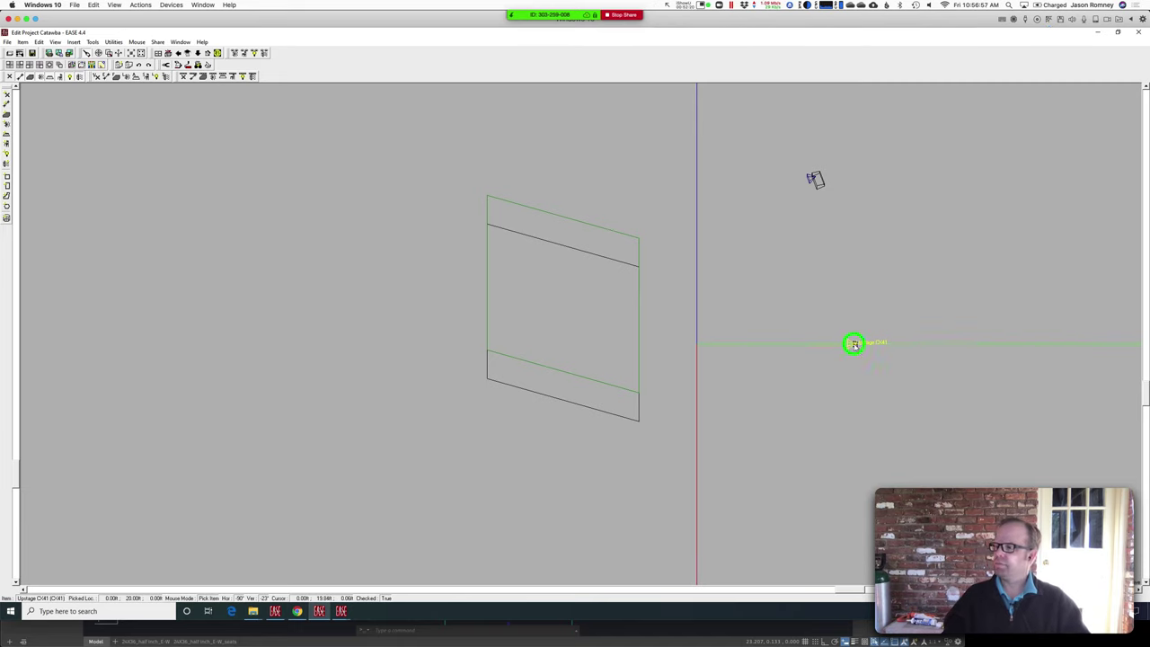
{"action": "left_click", "coordinate": [879, 349]}
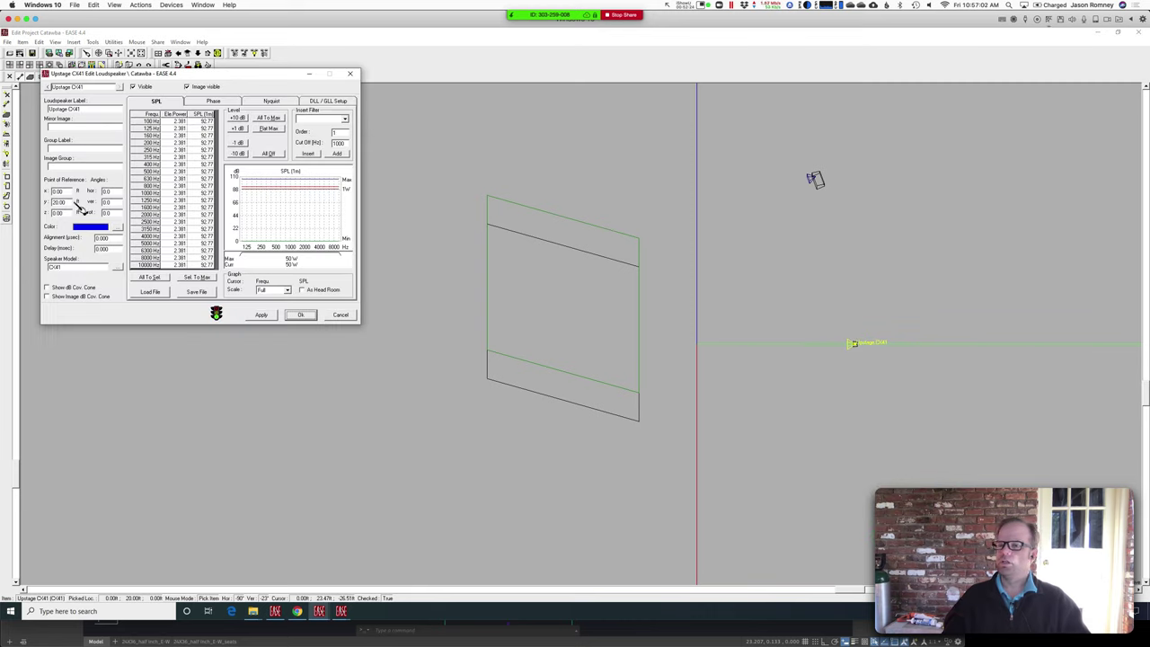
{"action": "double_click", "coordinate": [59, 191]}
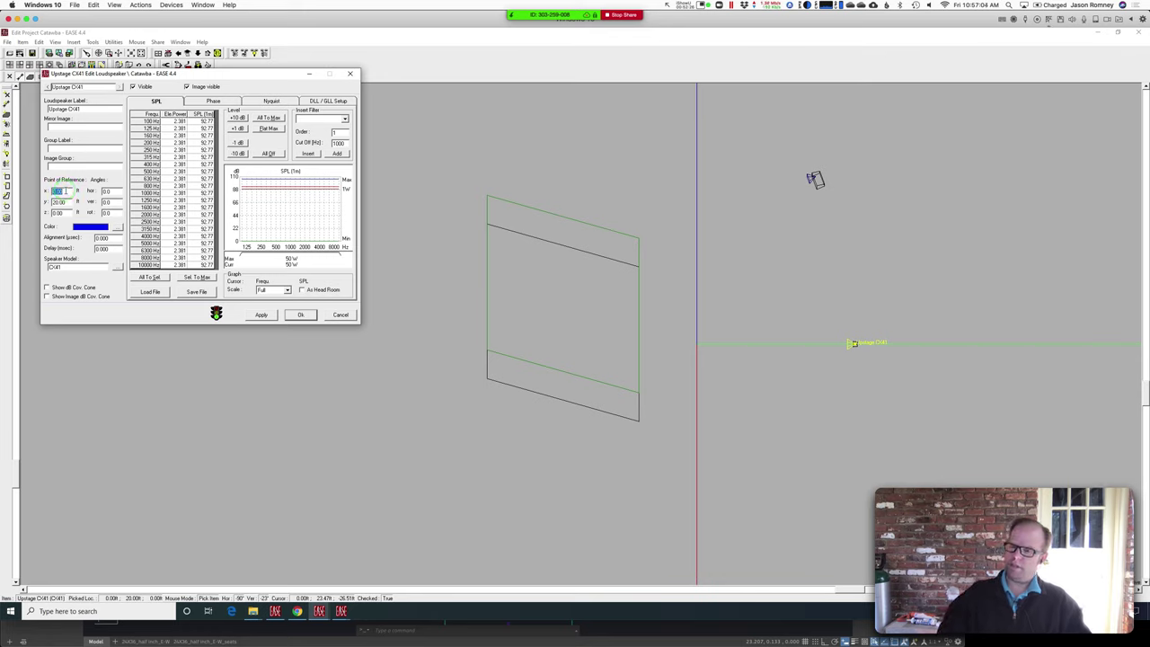
{"action": "type", "text": "15"}
{"action": "key", "text": "Tab"}
{"action": "double_click", "coordinate": [59, 202]}
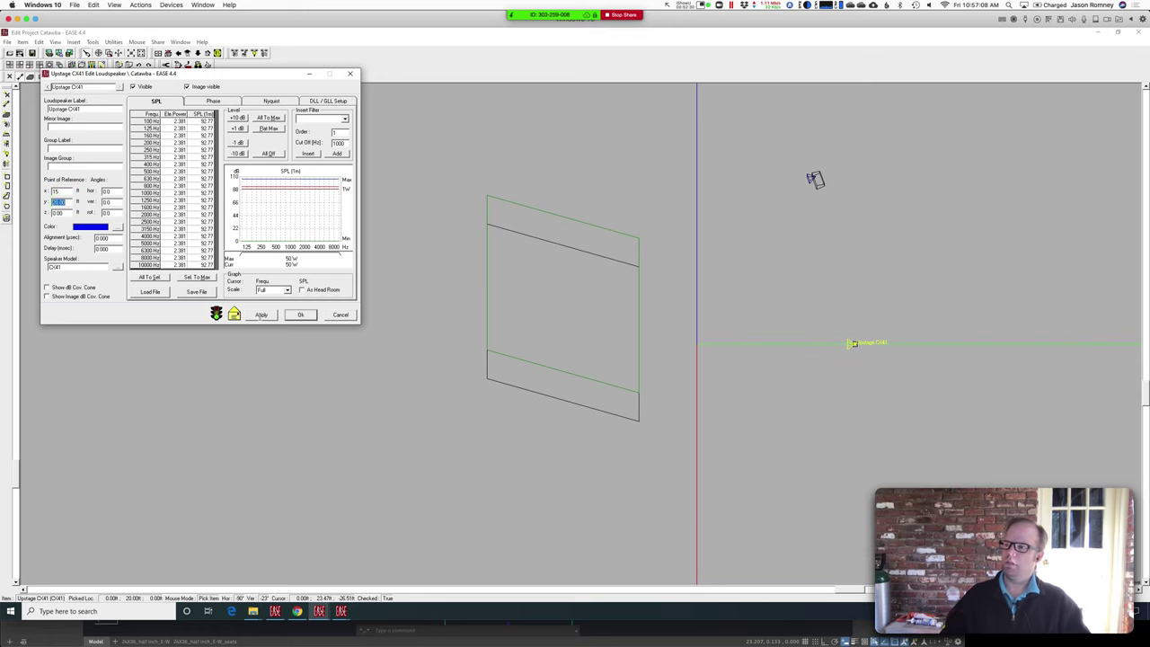
{"action": "left_click", "coordinate": [261, 316]}
{"action": "left_click", "coordinate": [301, 315]}
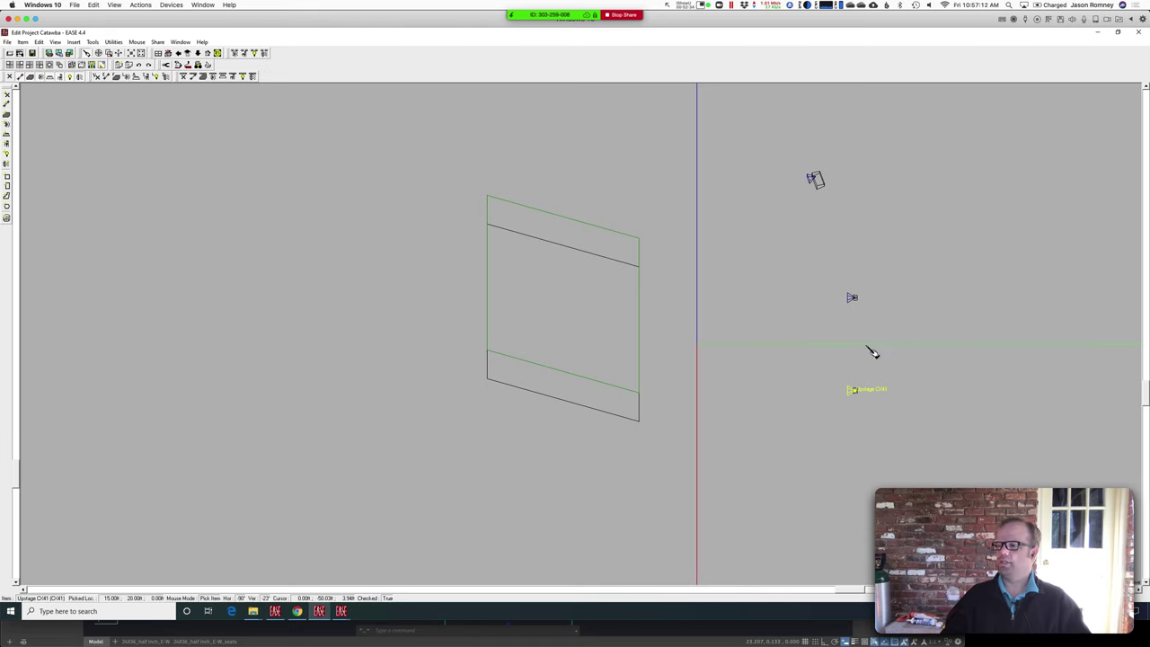
Step: Recheck the Upstage CX41 properties and close them without changes
{"action": "left_click", "coordinate": [851, 300]}
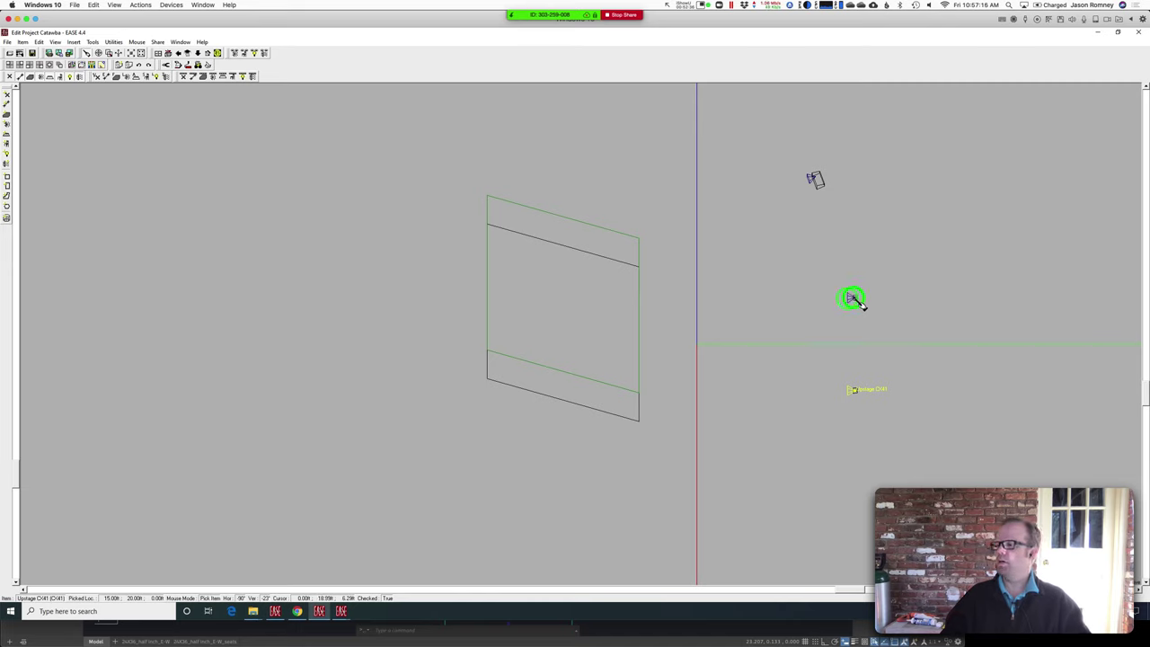
{"action": "right_click", "coordinate": [855, 392]}
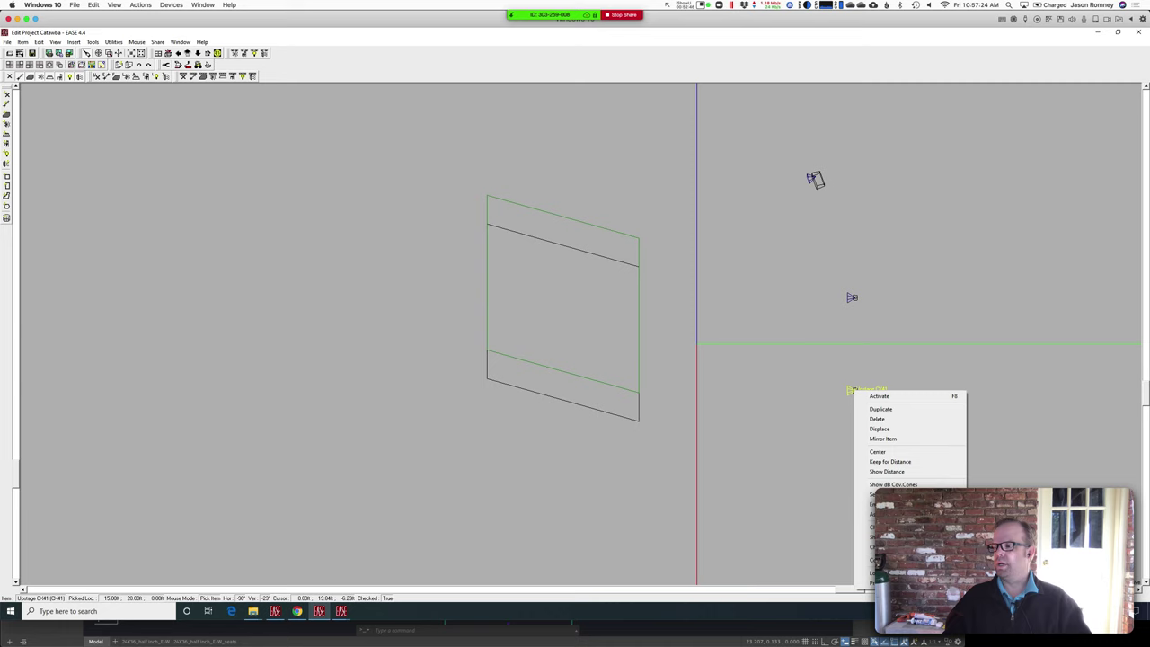
{"action": "left_click", "coordinate": [886, 581]}
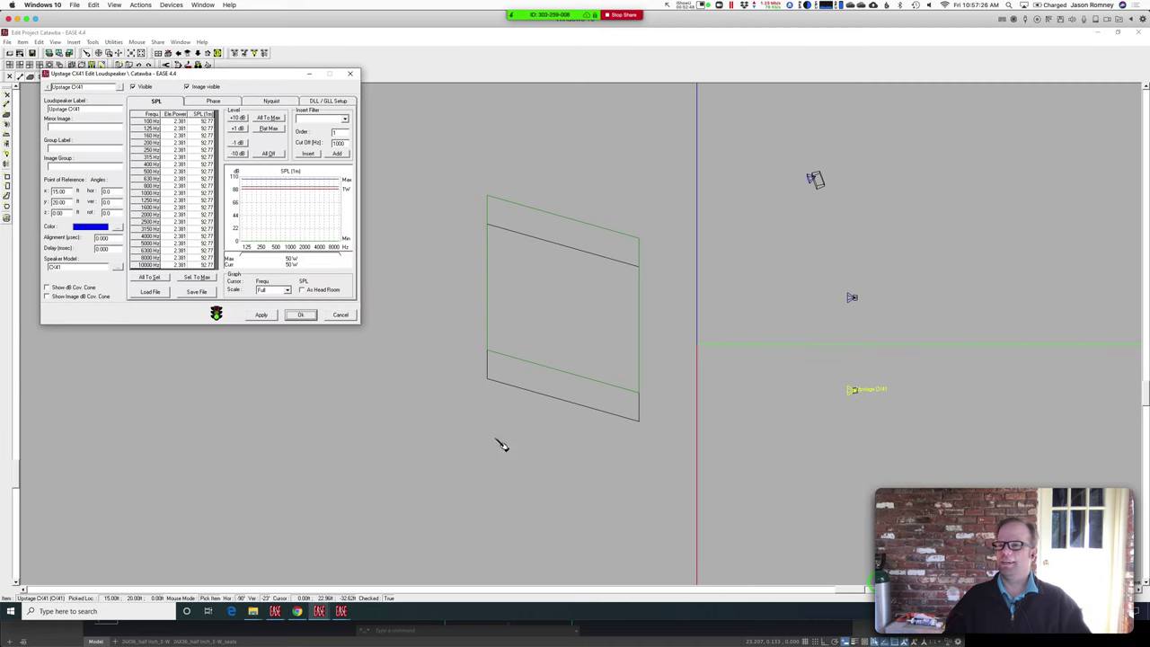
{"action": "left_click", "coordinate": [340, 315]}
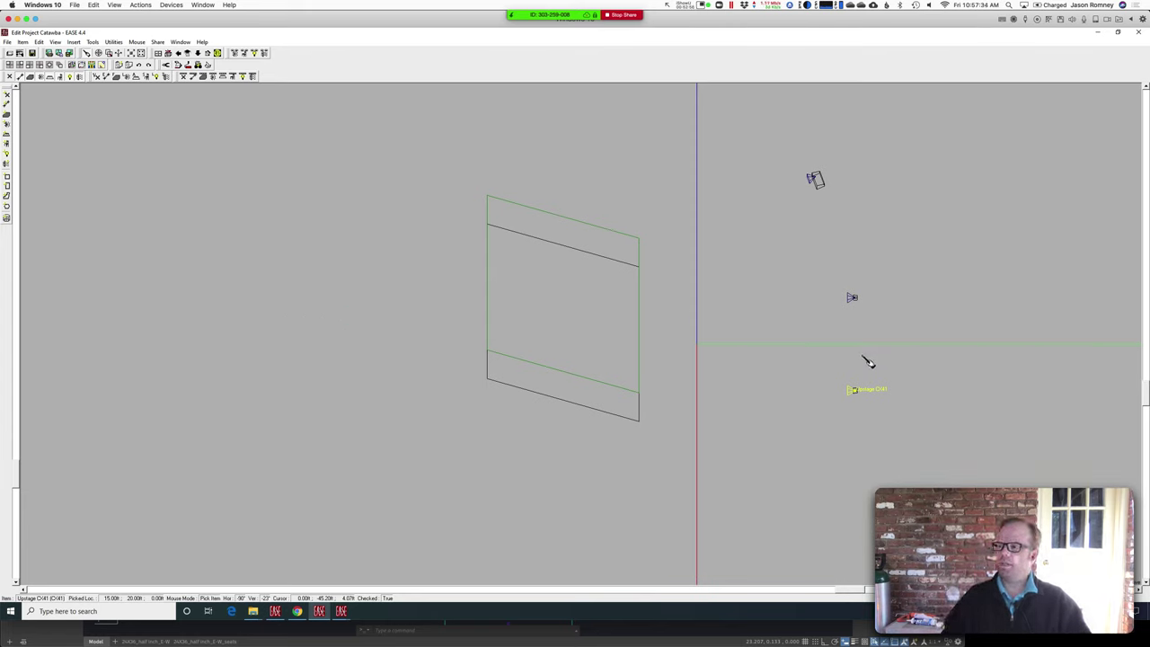
Step: Uncheck Room symmetric in Room Data, accept the warning, and apply the change
{"action": "right_click", "coordinate": [221, 264]}
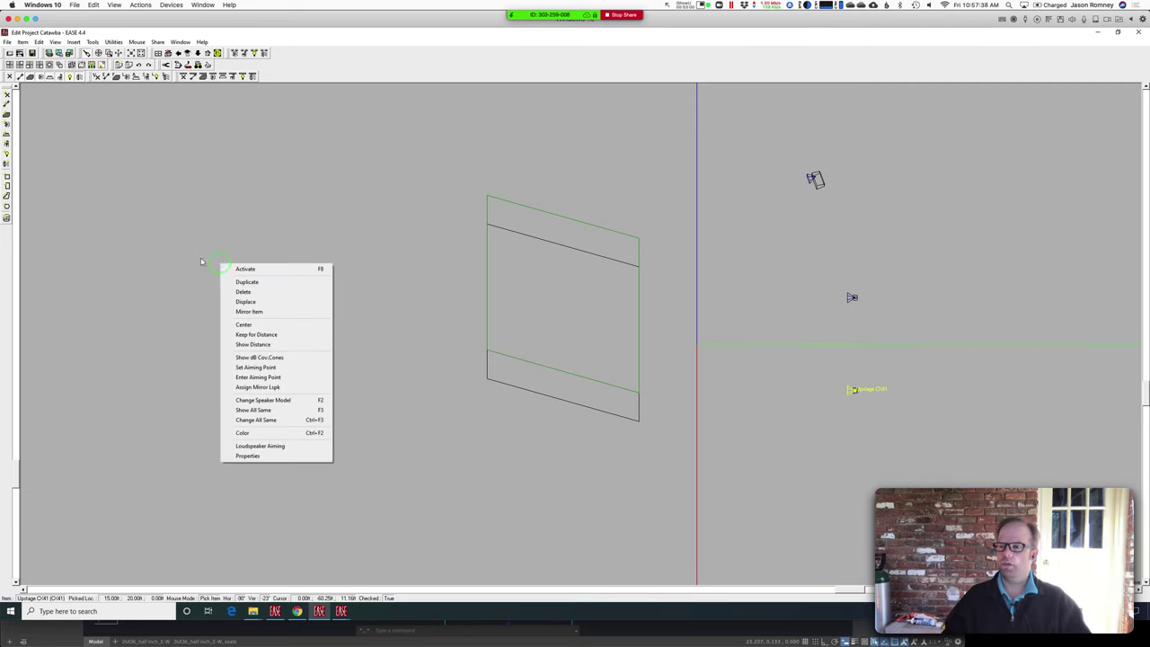
{"action": "left_click", "coordinate": [194, 260]}
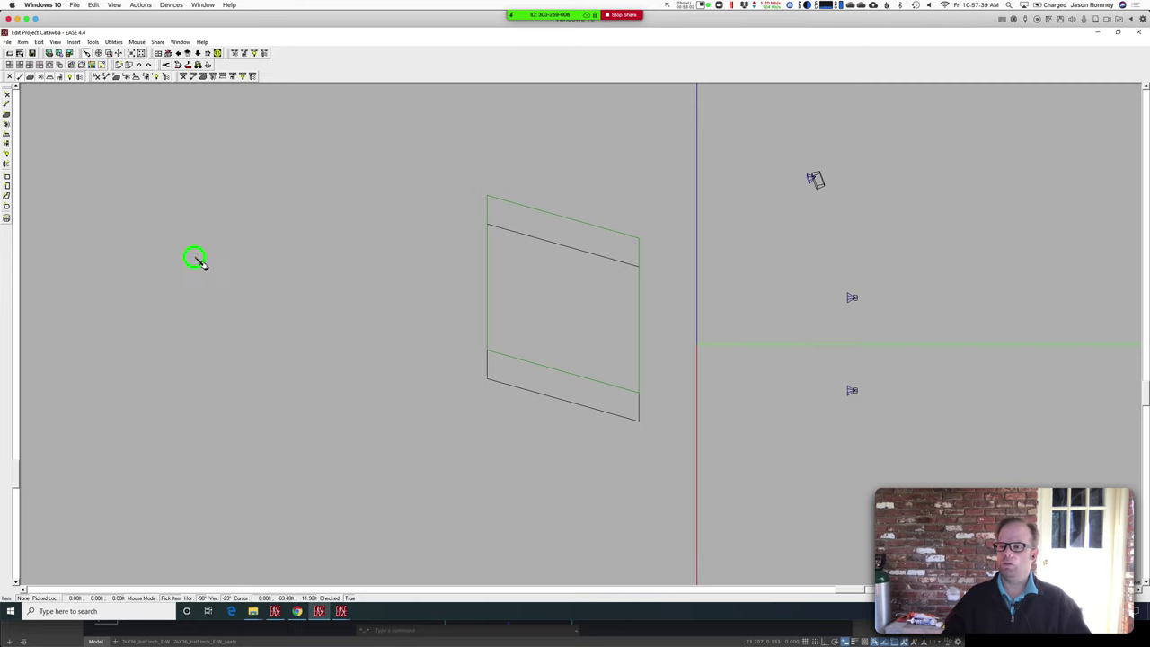
{"action": "left_click", "coordinate": [40, 43]}
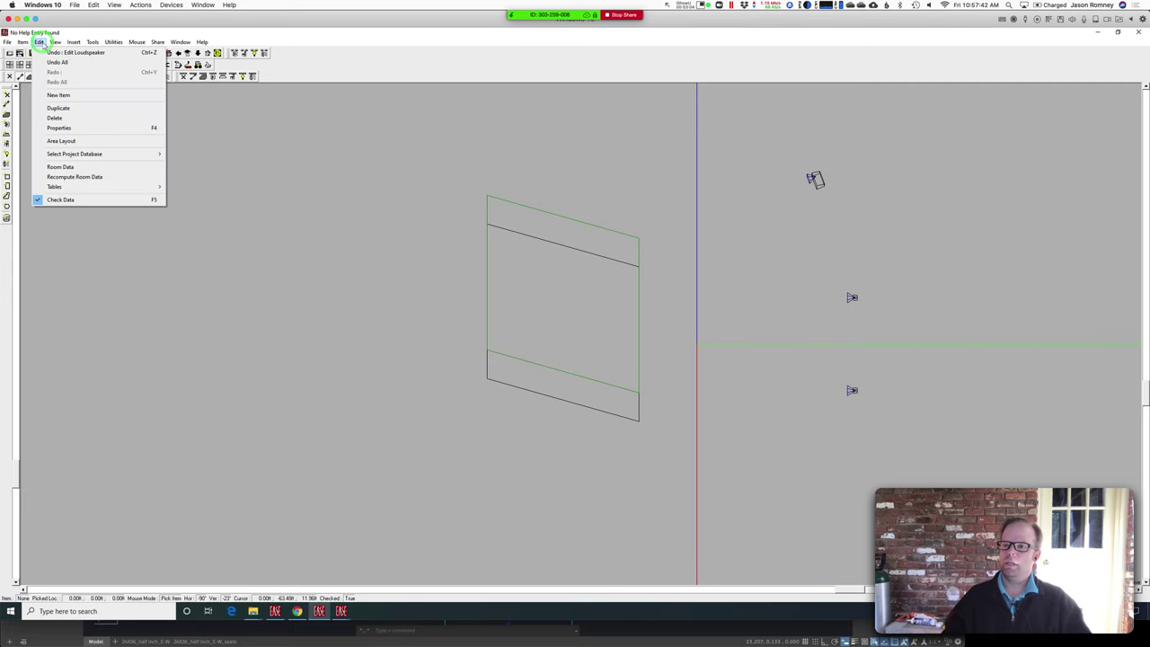
{"action": "left_click", "coordinate": [76, 168]}
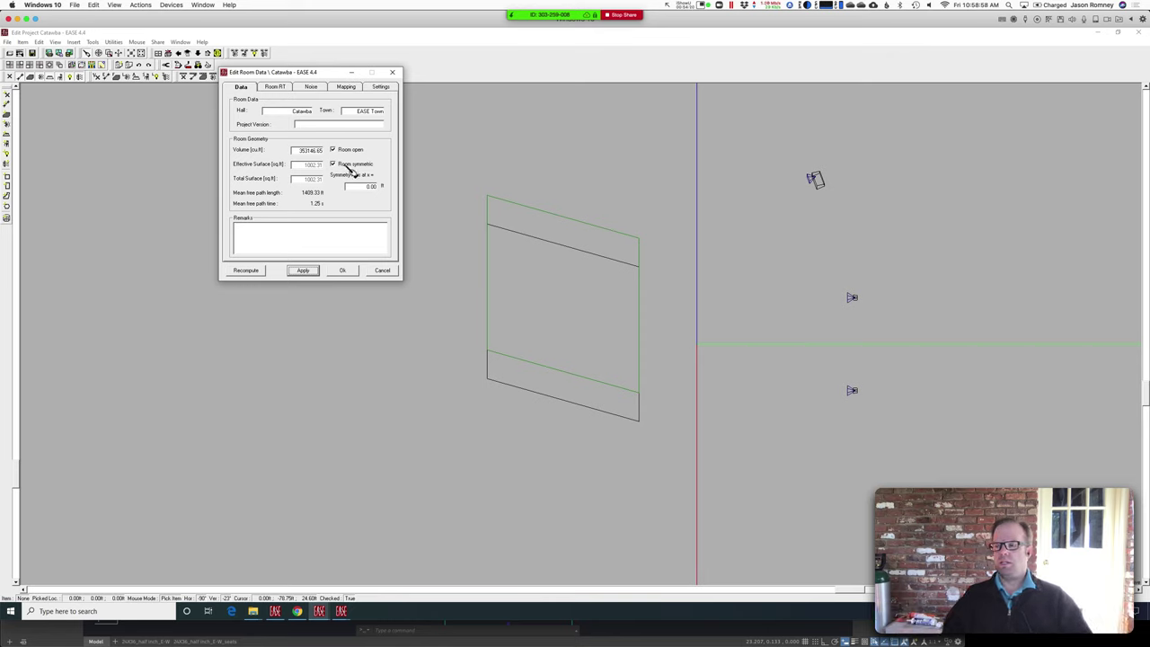
{"action": "left_click", "coordinate": [350, 166]}
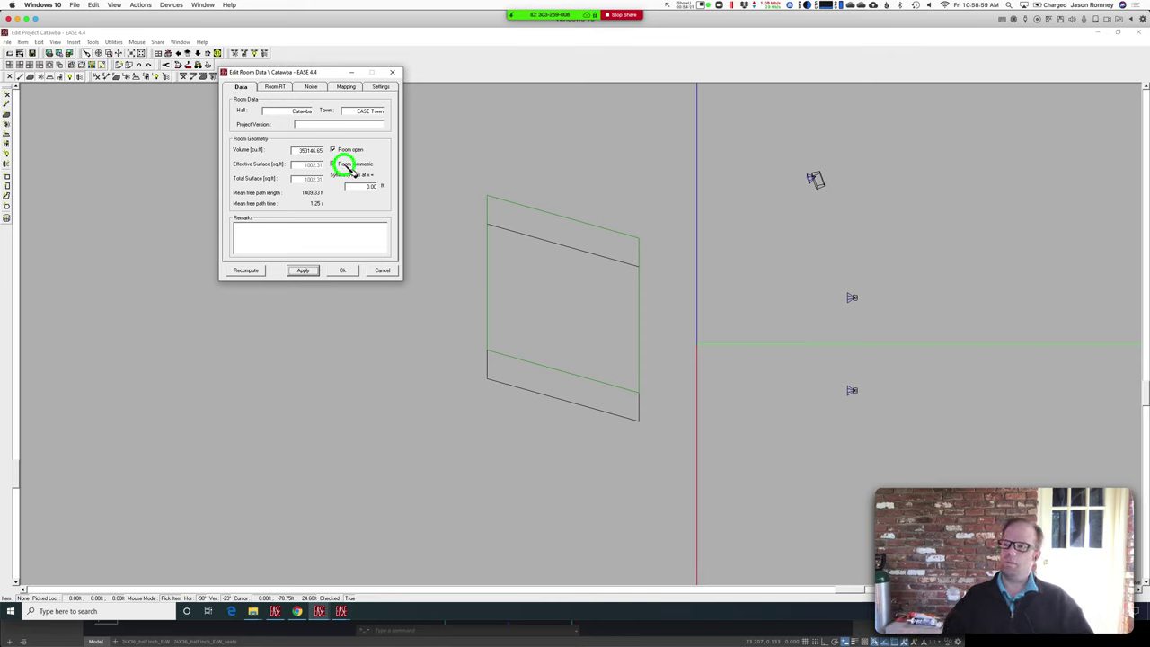
{"action": "left_click", "coordinate": [304, 271]}
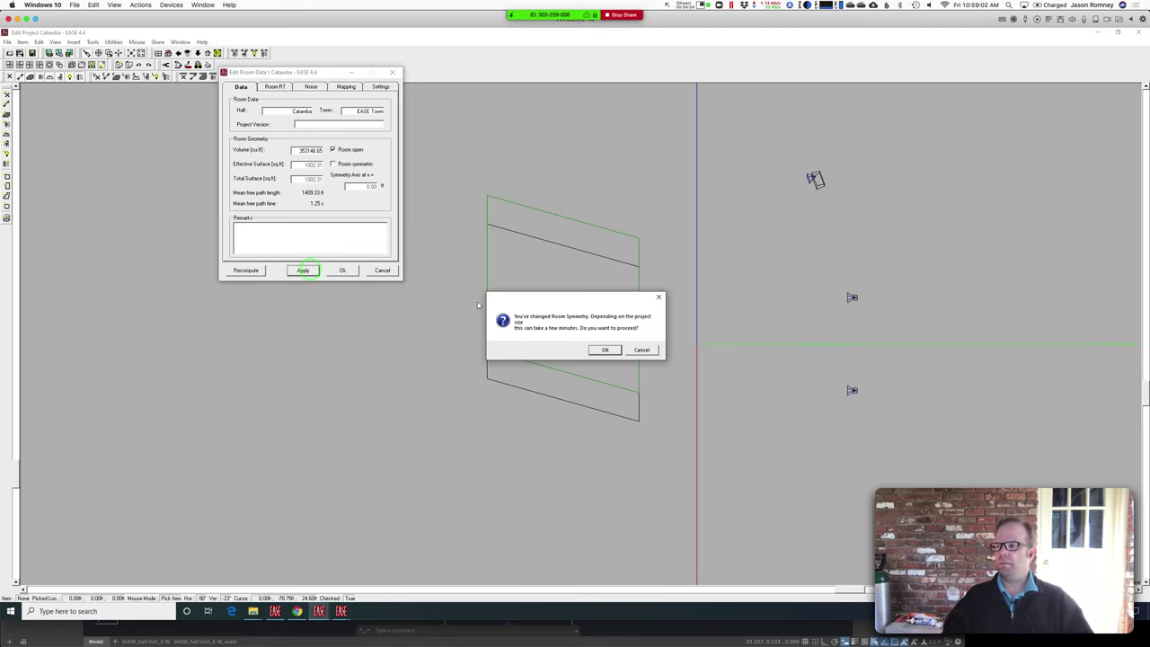
{"action": "left_click", "coordinate": [606, 350]}
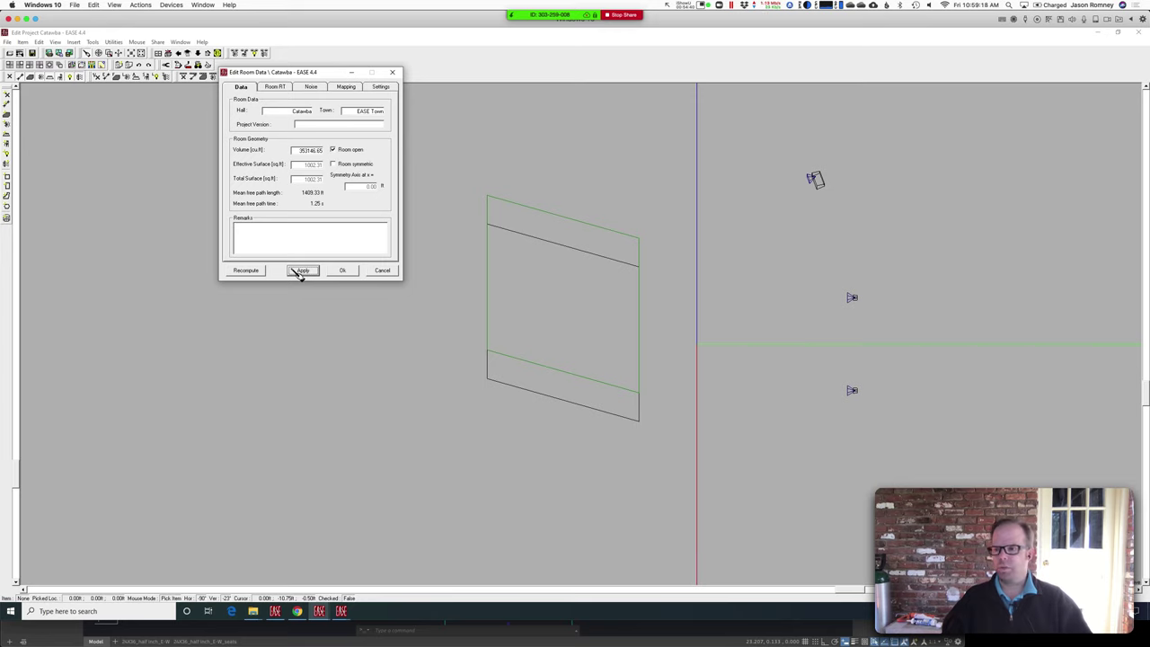
{"action": "left_click", "coordinate": [301, 271]}
{"action": "left_click", "coordinate": [340, 270]}
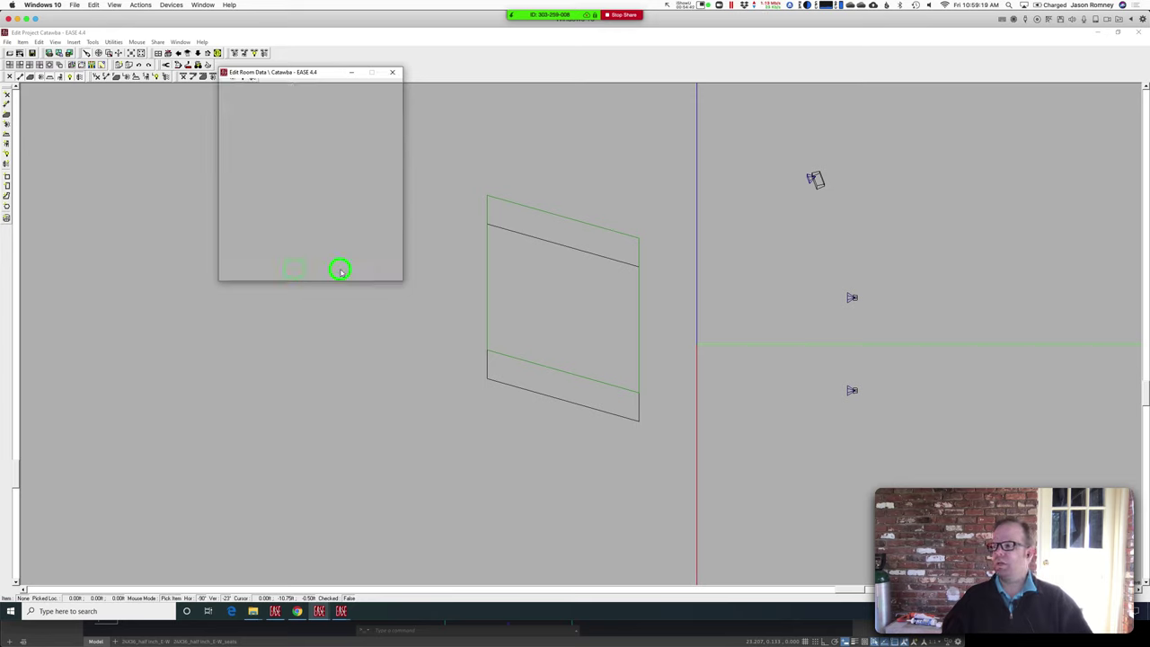
Step: Select the upper loudspeaker copy and the lower Upstage CX41 in turn
{"action": "left_click", "coordinate": [851, 299]}
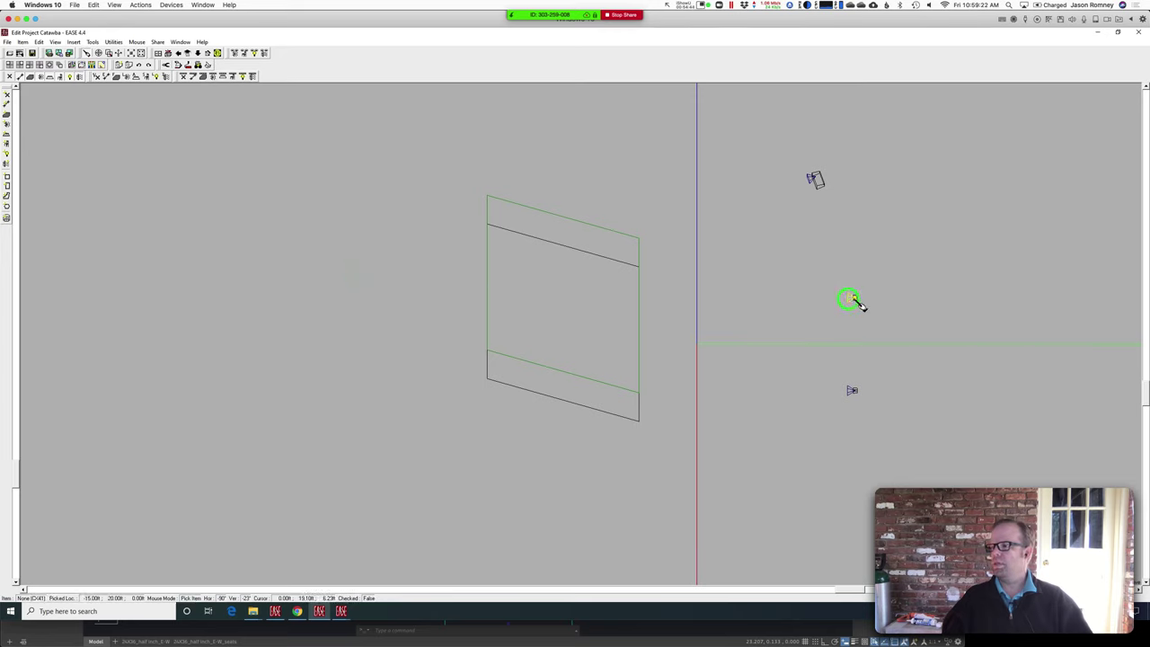
{"action": "left_click", "coordinate": [852, 390]}
{"action": "left_click", "coordinate": [854, 300]}
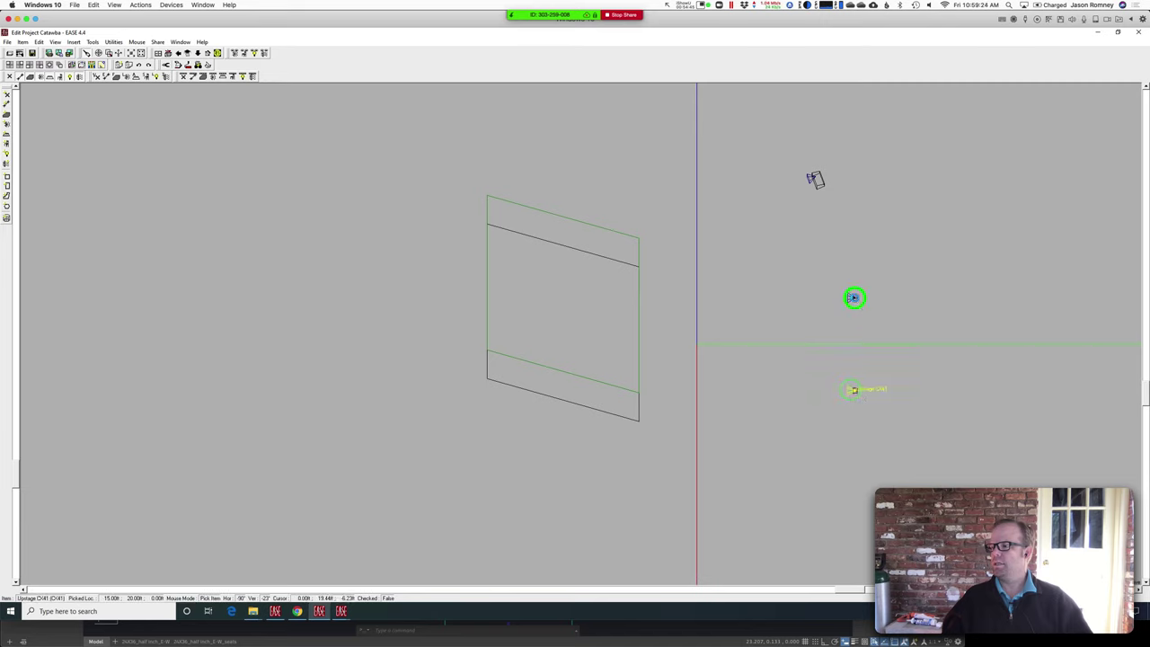
Step: Inspect the unlabelled upper loudspeaker copy's properties, then delete it
{"action": "right_click", "coordinate": [856, 300]}
{"action": "double_click", "coordinate": [851, 297]}
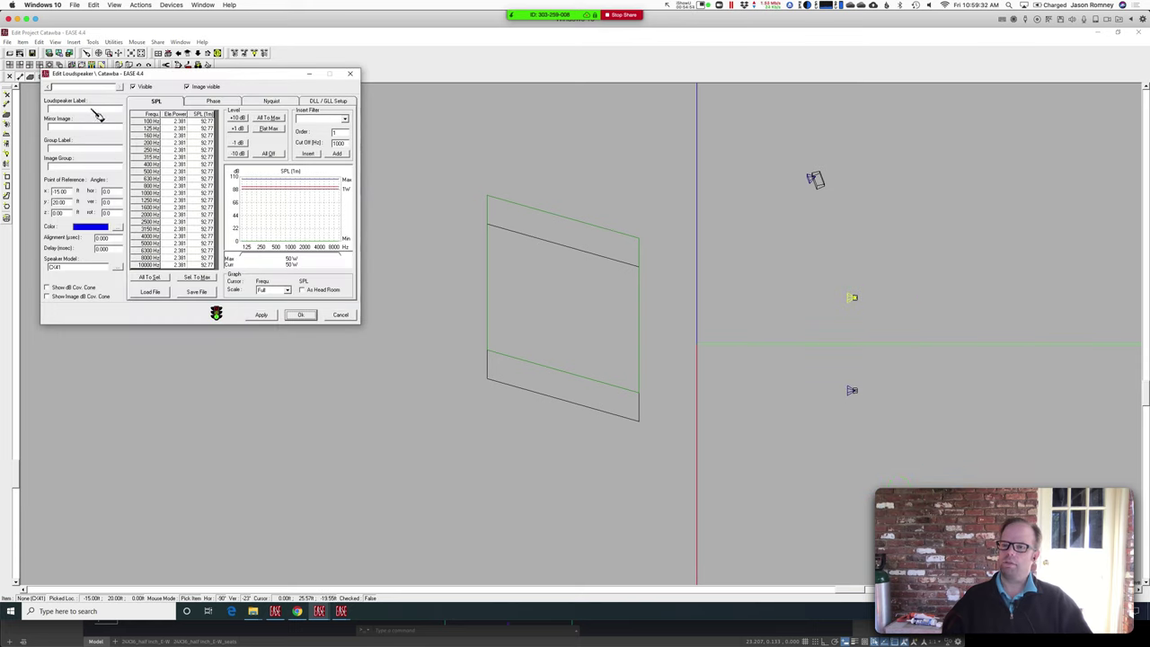
{"action": "left_click", "coordinate": [296, 316]}
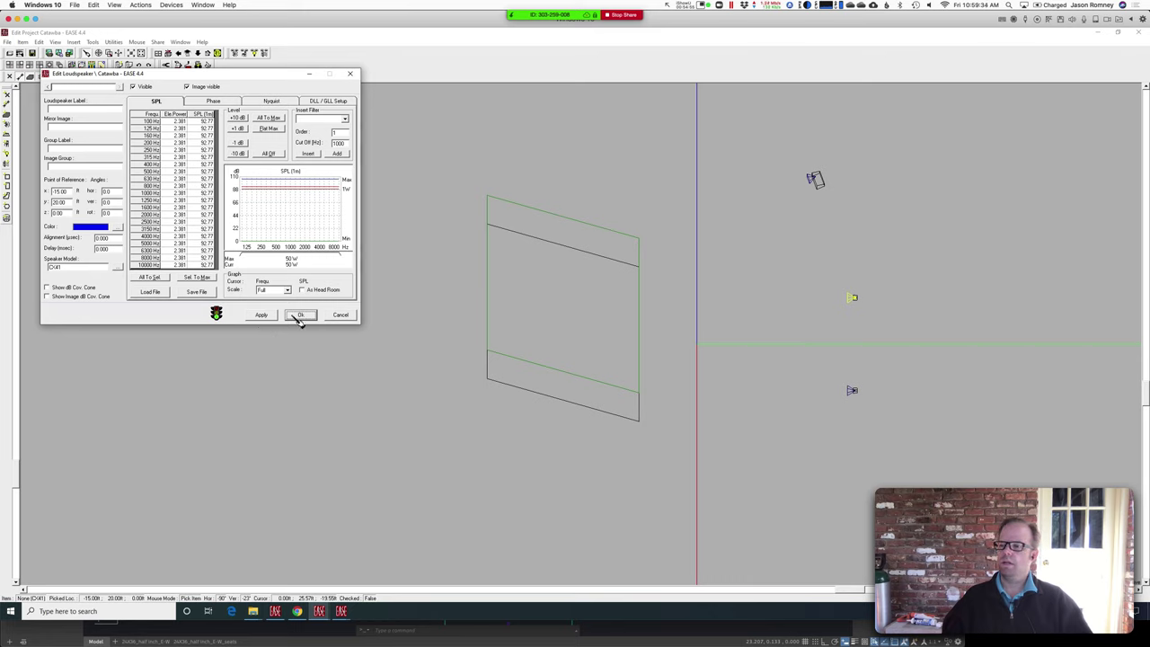
{"action": "right_click", "coordinate": [856, 301]}
{"action": "left_click", "coordinate": [869, 326]}
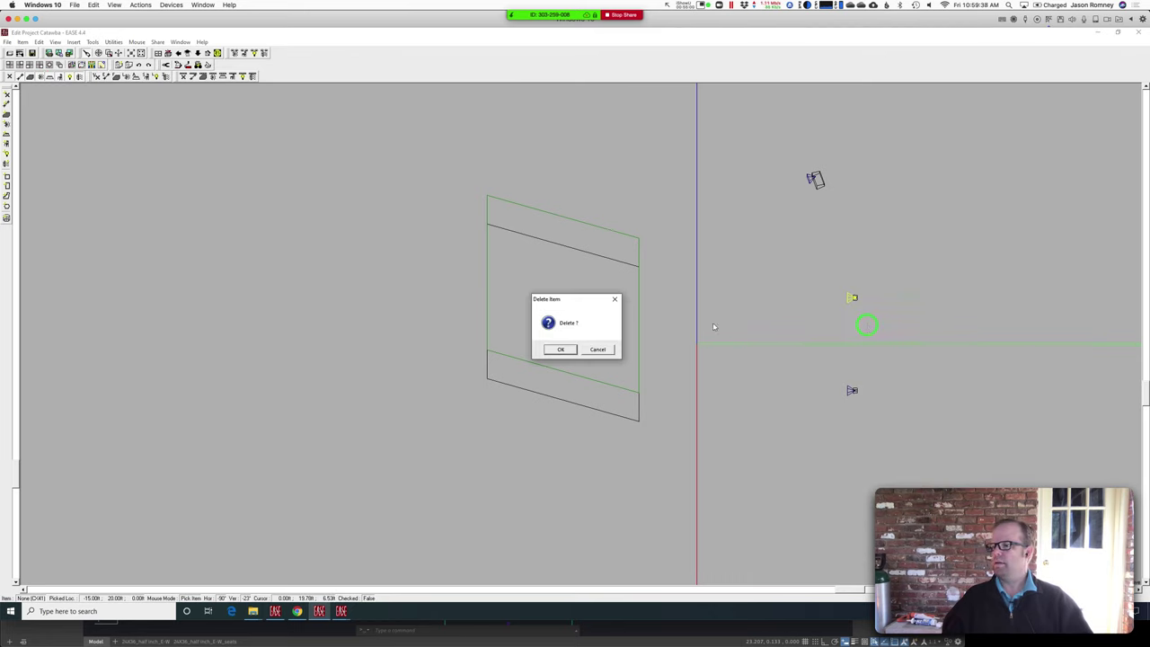
{"action": "left_click", "coordinate": [560, 348]}
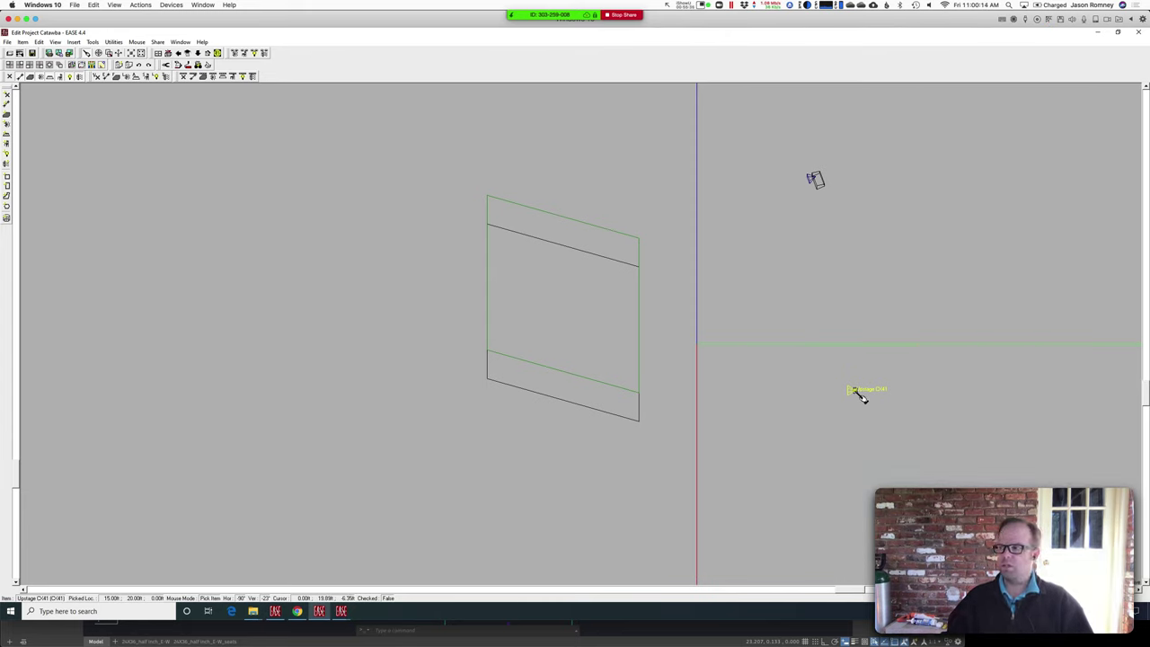
Step: Enter 'cc' as the CC UPA1c loudspeaker's Group Label and apply it
{"action": "left_click", "coordinate": [816, 178]}
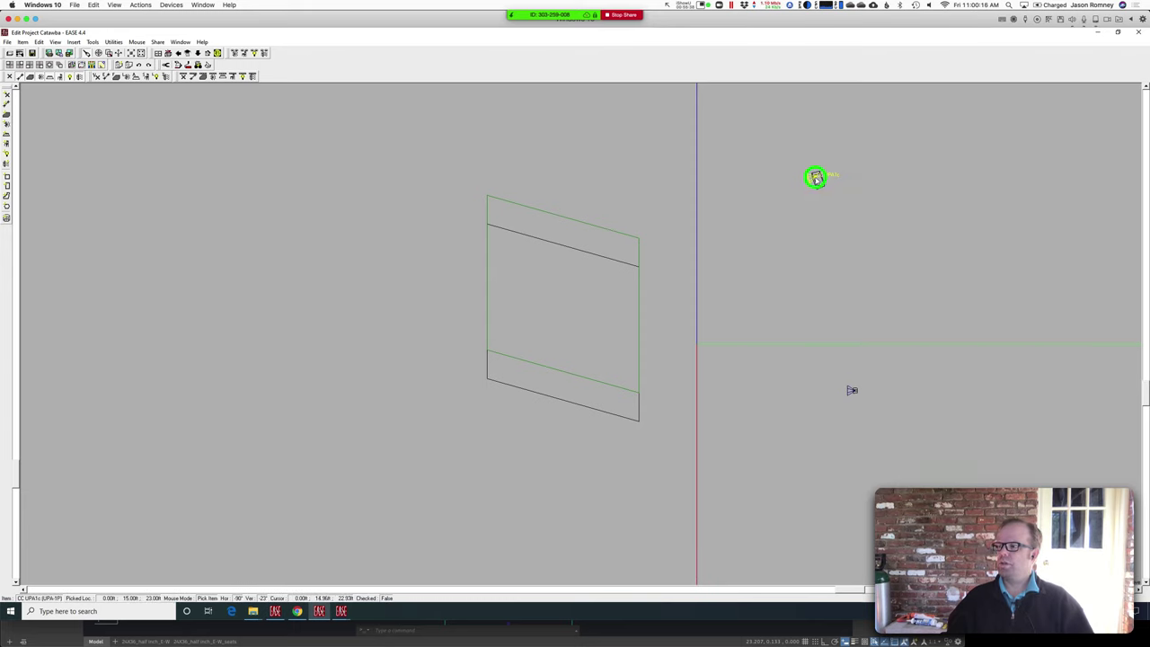
{"action": "right_click", "coordinate": [816, 178]}
{"action": "left_click", "coordinate": [829, 371]}
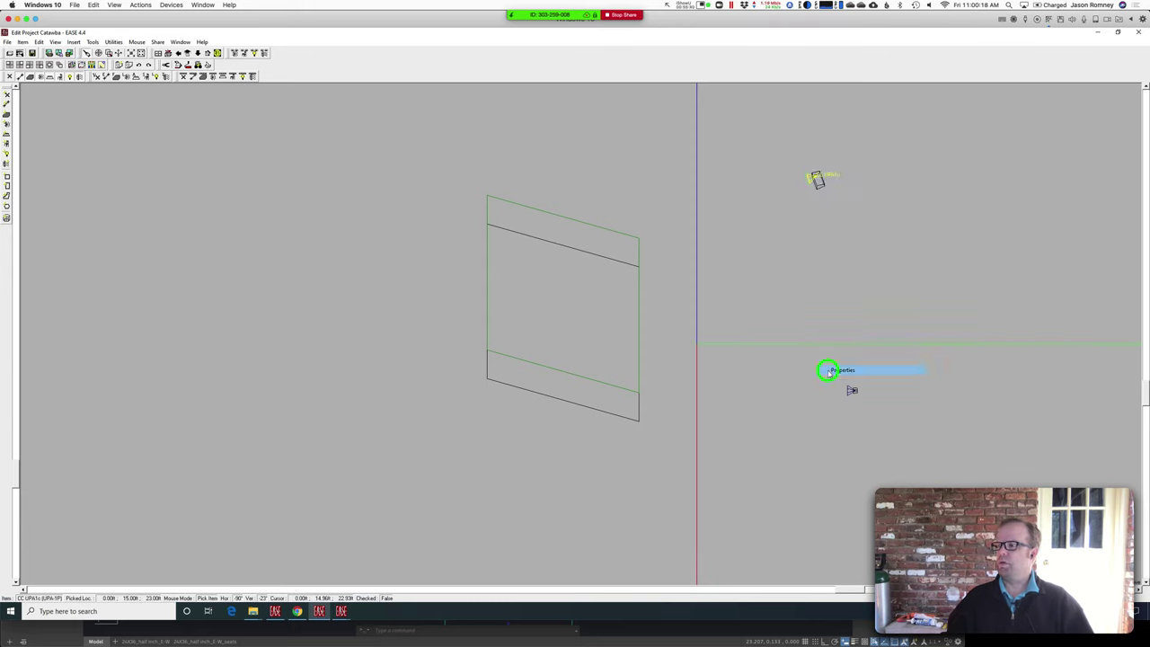
{"action": "left_click", "coordinate": [74, 148]}
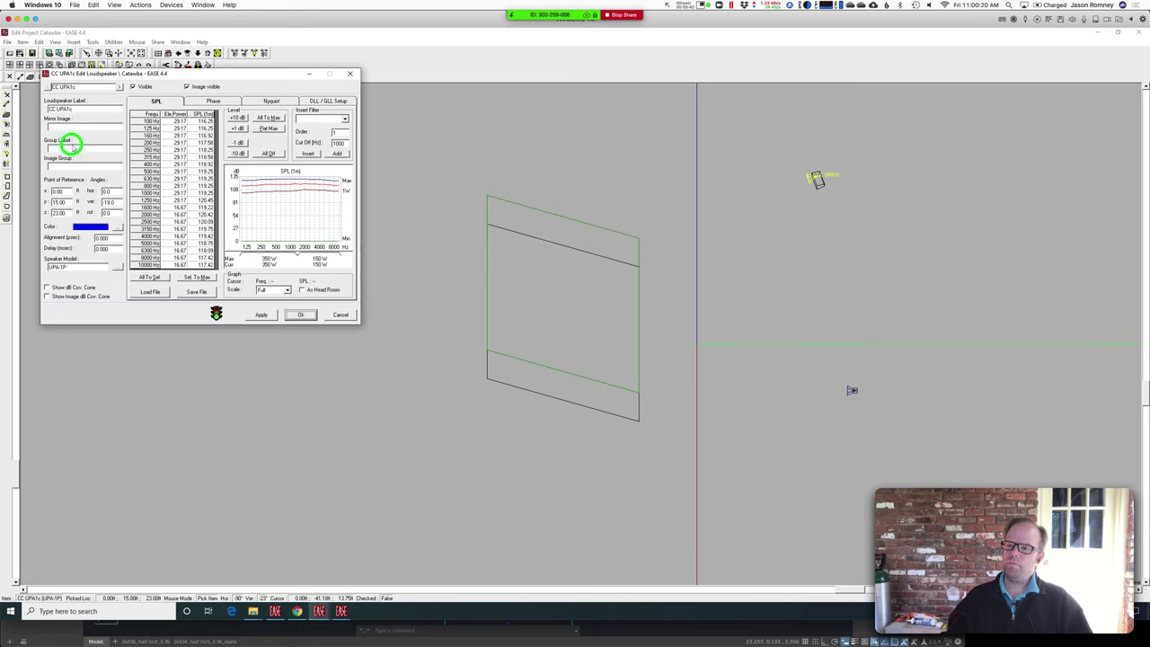
{"action": "left_click", "coordinate": [72, 147]}
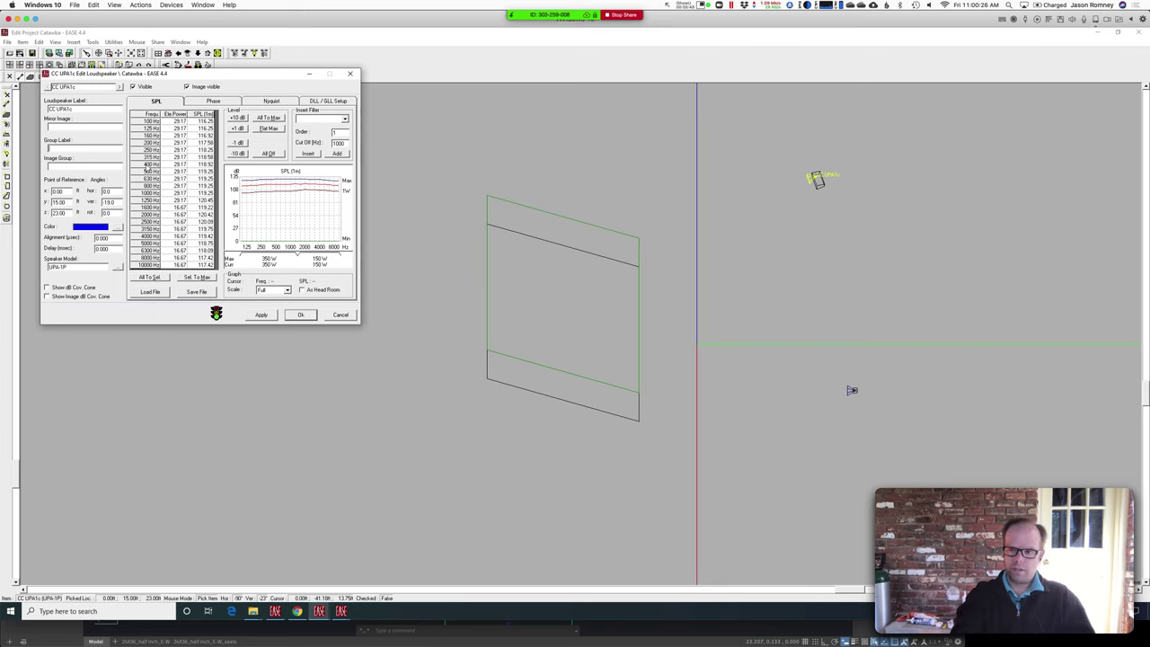
{"action": "type", "text": "cc"}
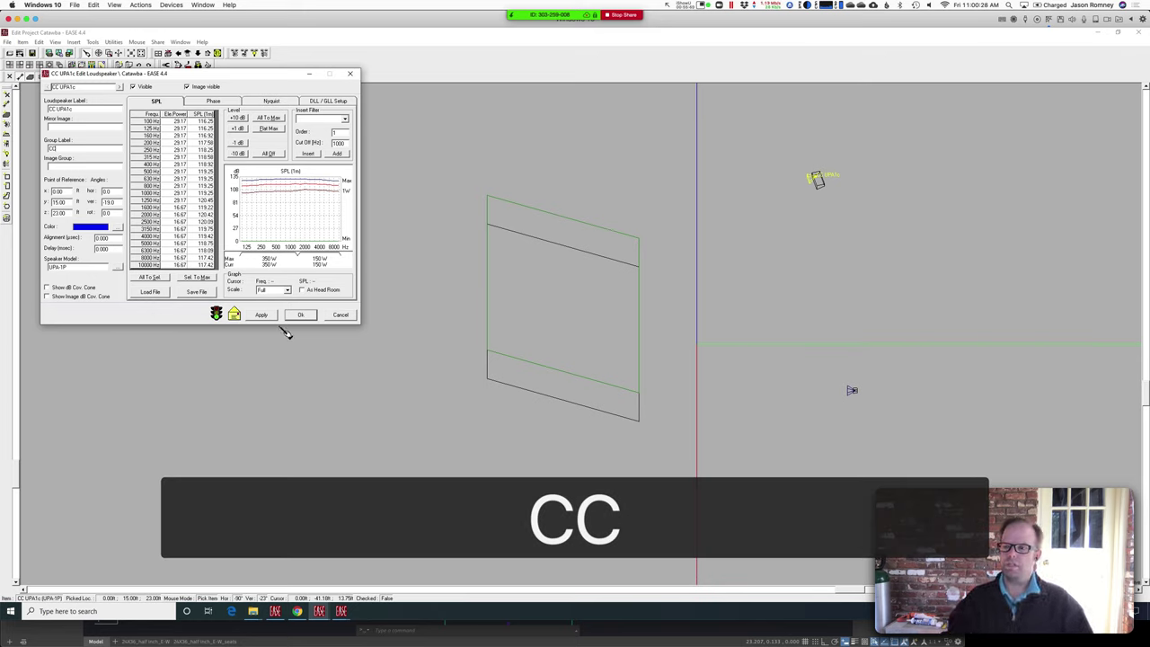
{"action": "left_click", "coordinate": [260, 314]}
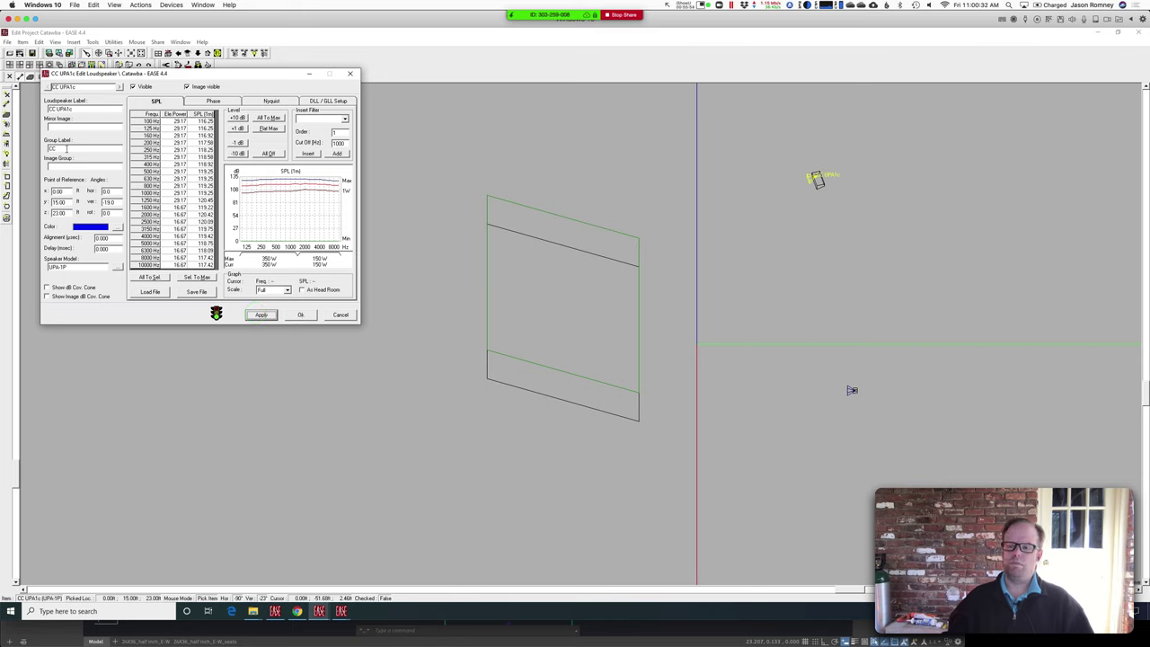
{"action": "left_click", "coordinate": [302, 314]}
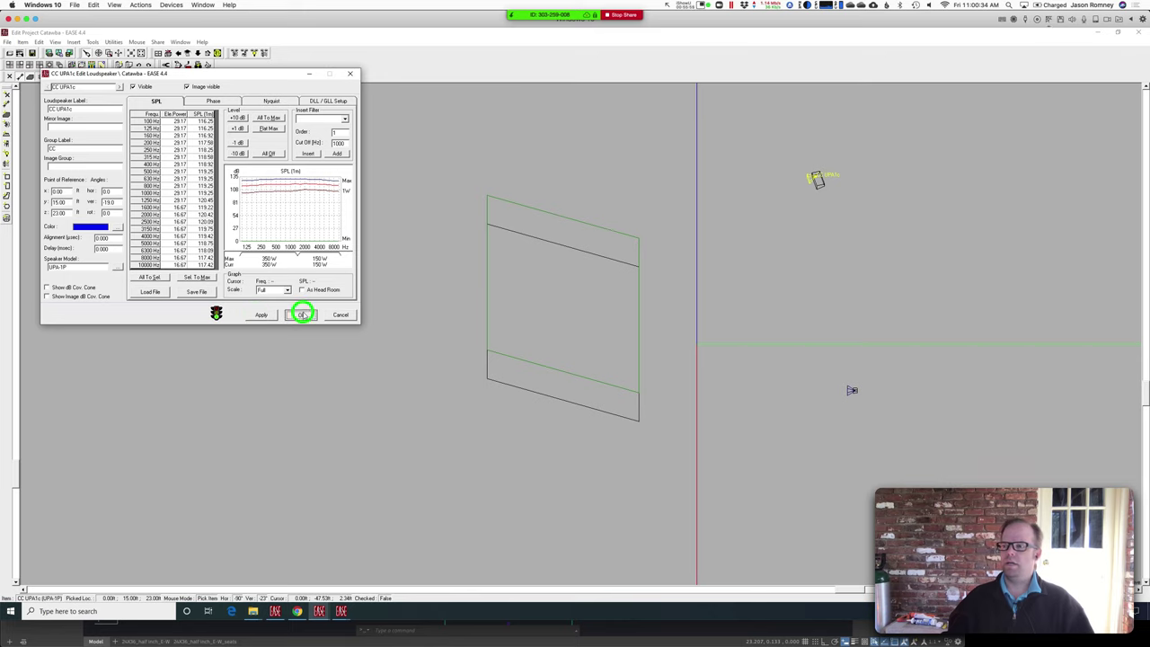
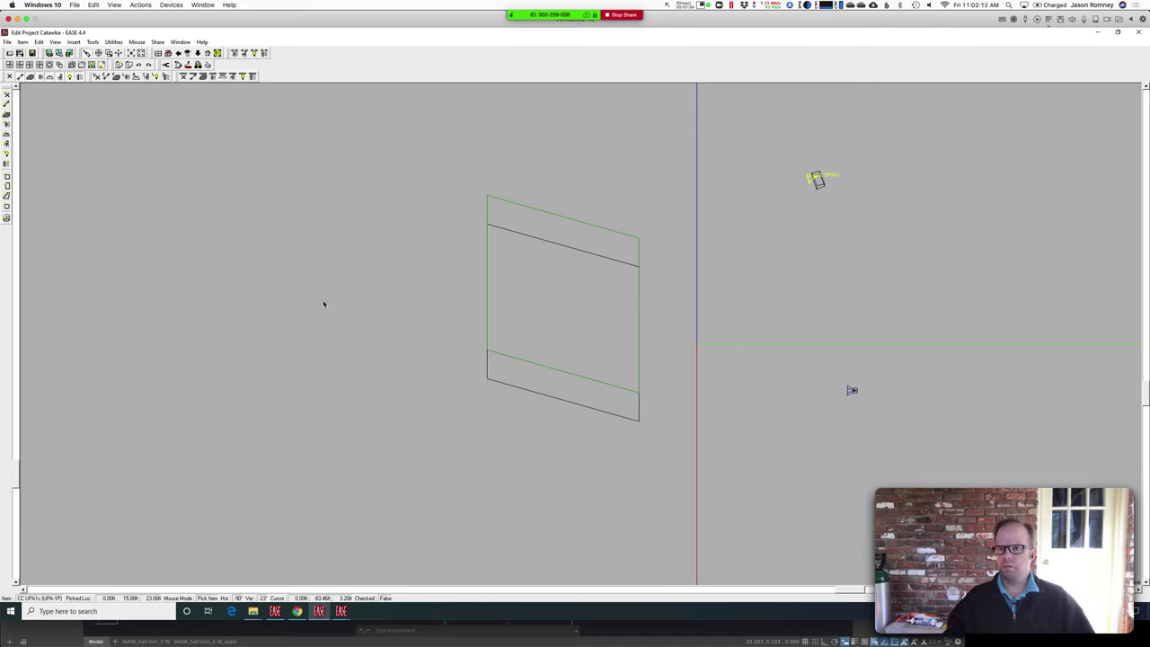
Step: Try an Area Mapping from the Catawba window, dismiss both 'Please check data first!' warnings, and refocus it
{"action": "left_click", "coordinate": [275, 611]}
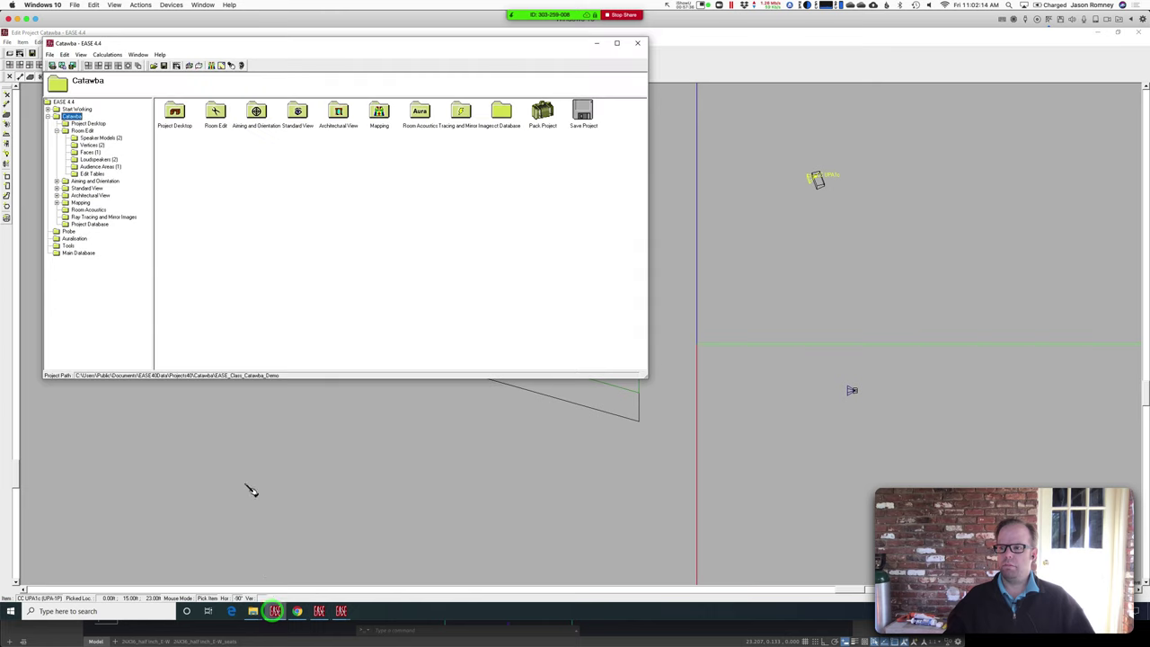
{"action": "left_click", "coordinate": [81, 55]}
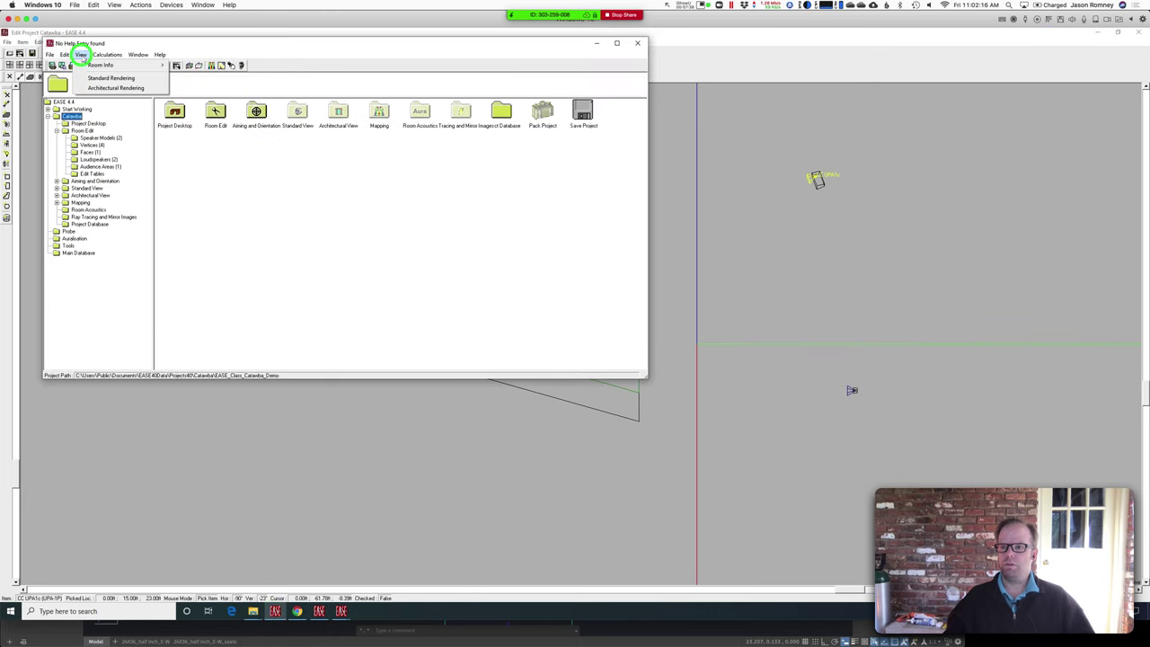
{"action": "left_click", "coordinate": [119, 65]}
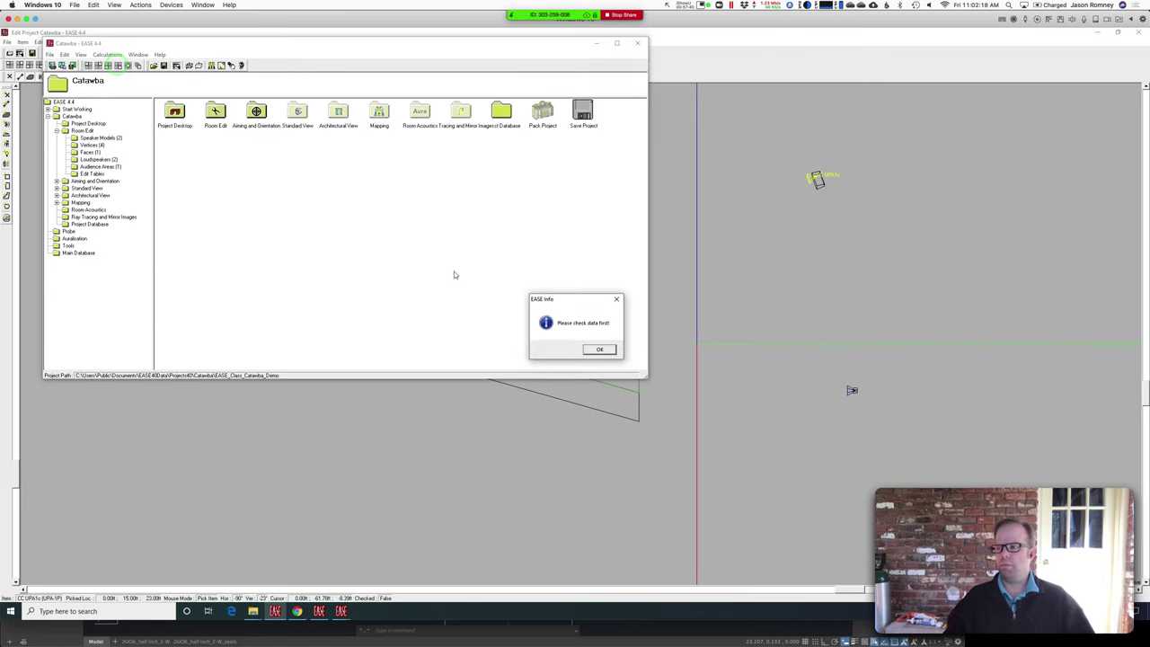
{"action": "left_click", "coordinate": [595, 348]}
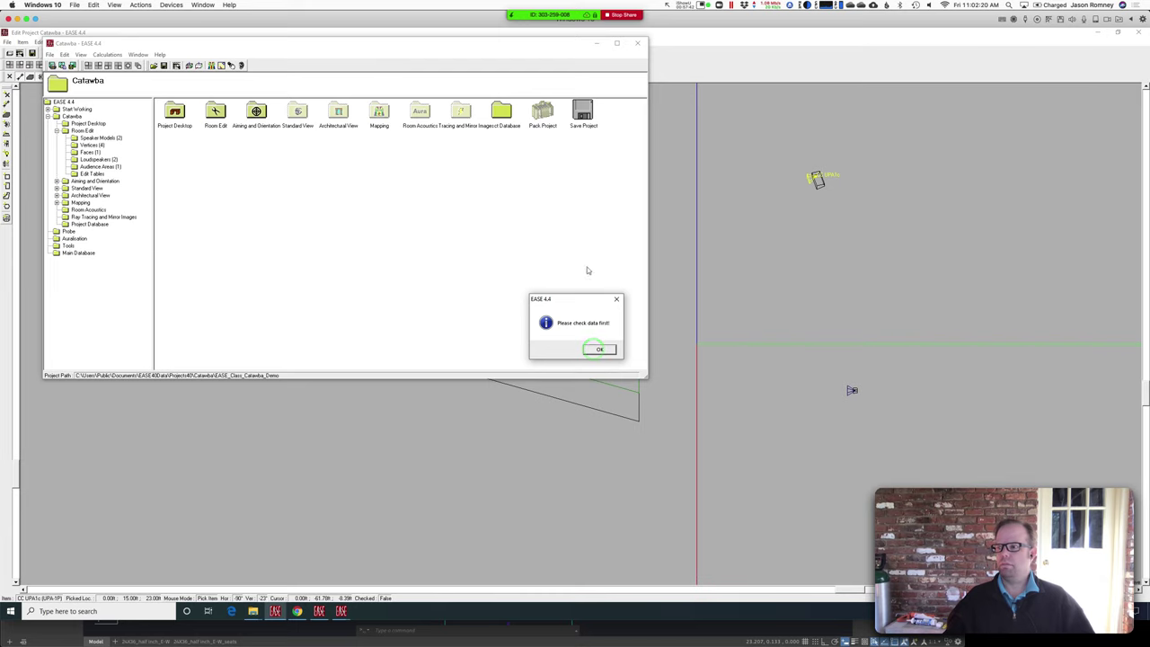
{"action": "left_click", "coordinate": [609, 350]}
{"action": "left_click", "coordinate": [701, 239]}
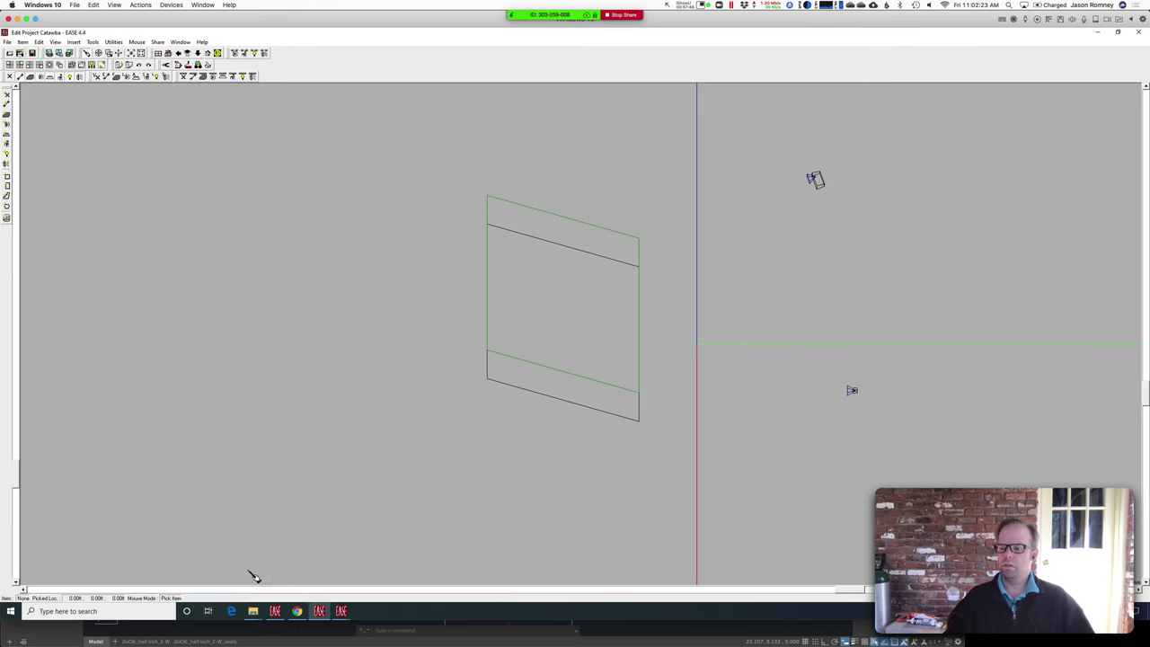
{"action": "left_click", "coordinate": [276, 612]}
Step: Save the project and recalculate the existing Standard Mapping with its current parameters
{"action": "left_click", "coordinate": [163, 66]}
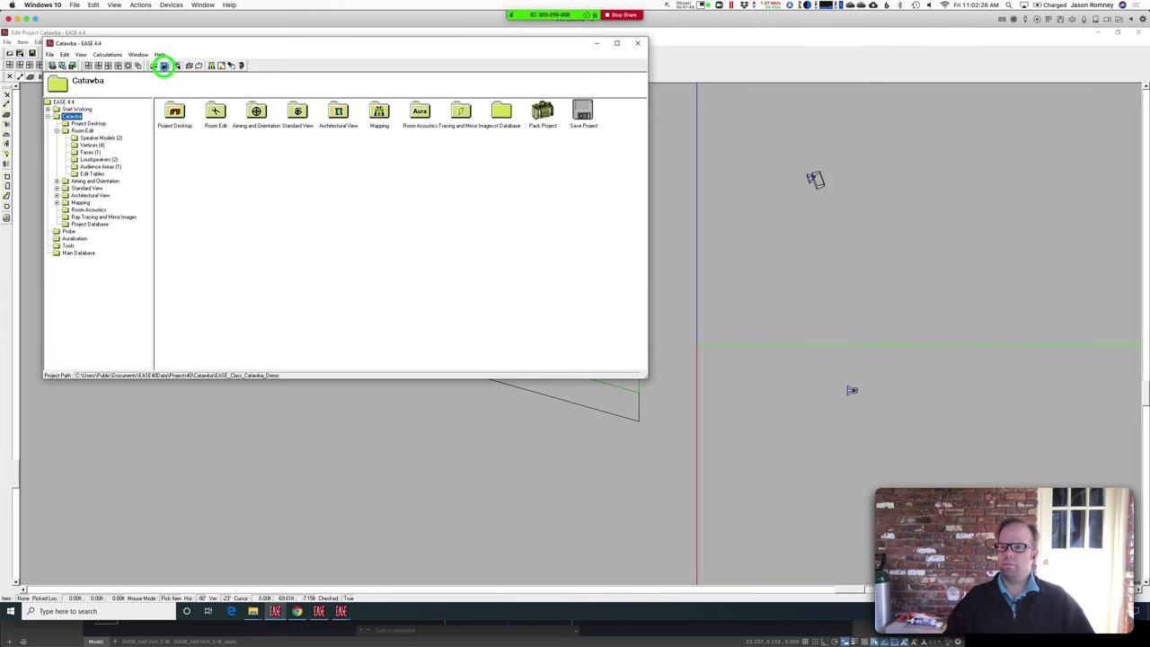
{"action": "left_click", "coordinate": [341, 612]}
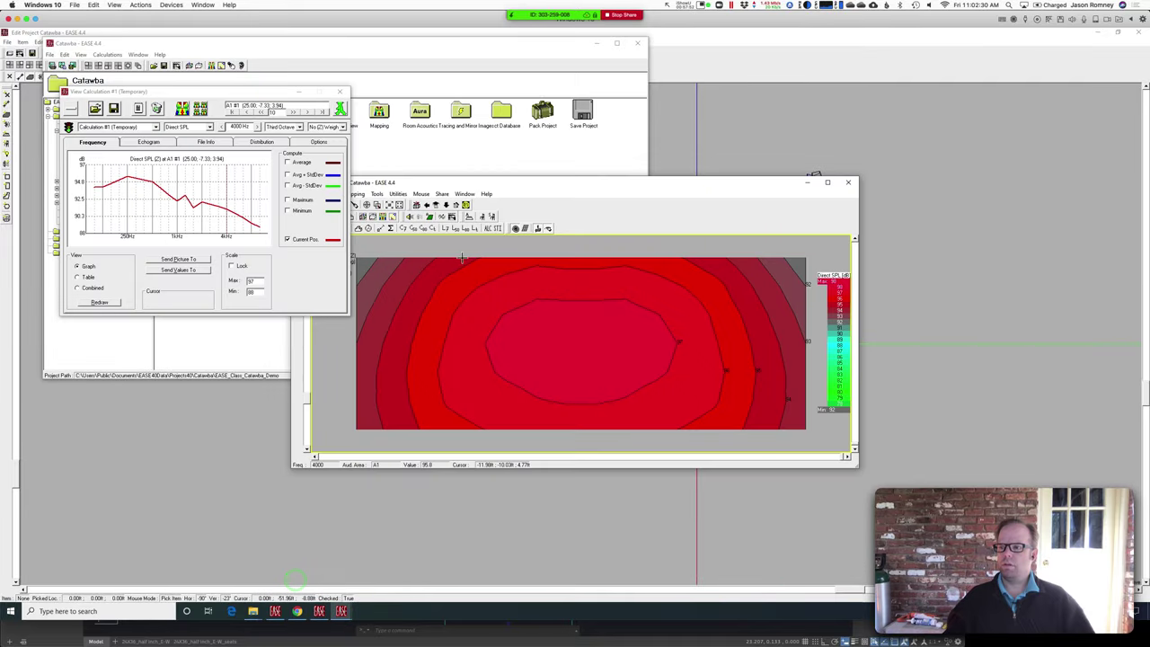
{"action": "left_click_drag", "start_coordinate": [414, 183], "coordinate": [488, 182]}
{"action": "left_click", "coordinate": [390, 205]}
{"action": "left_click", "coordinate": [560, 350]}
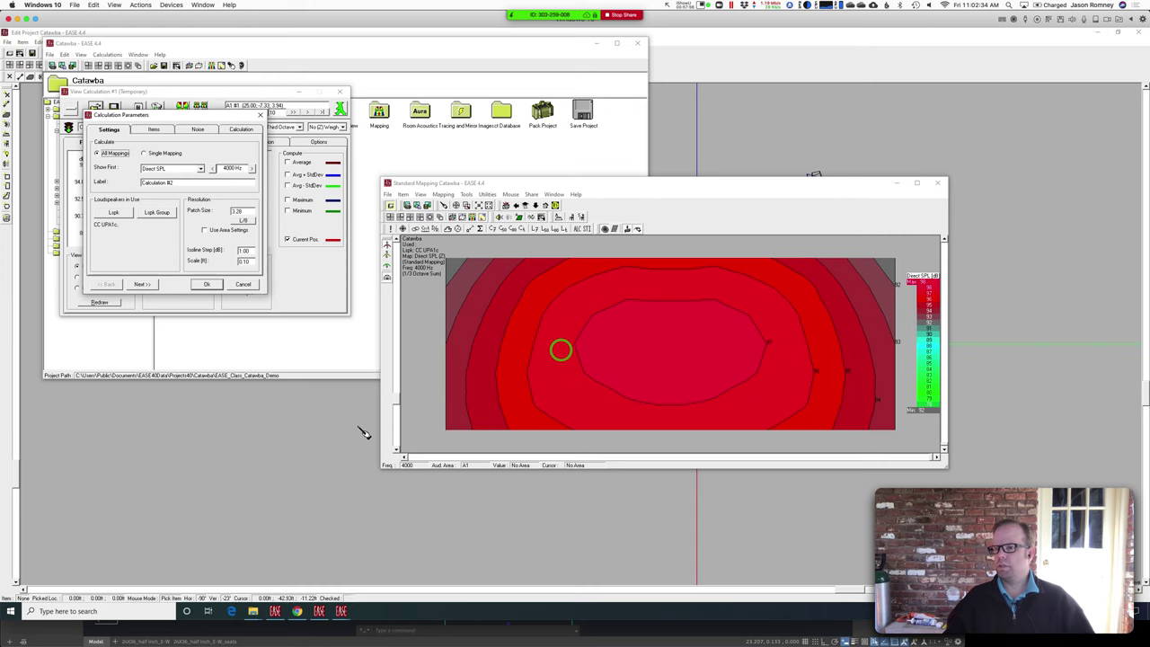
{"action": "left_click", "coordinate": [205, 285]}
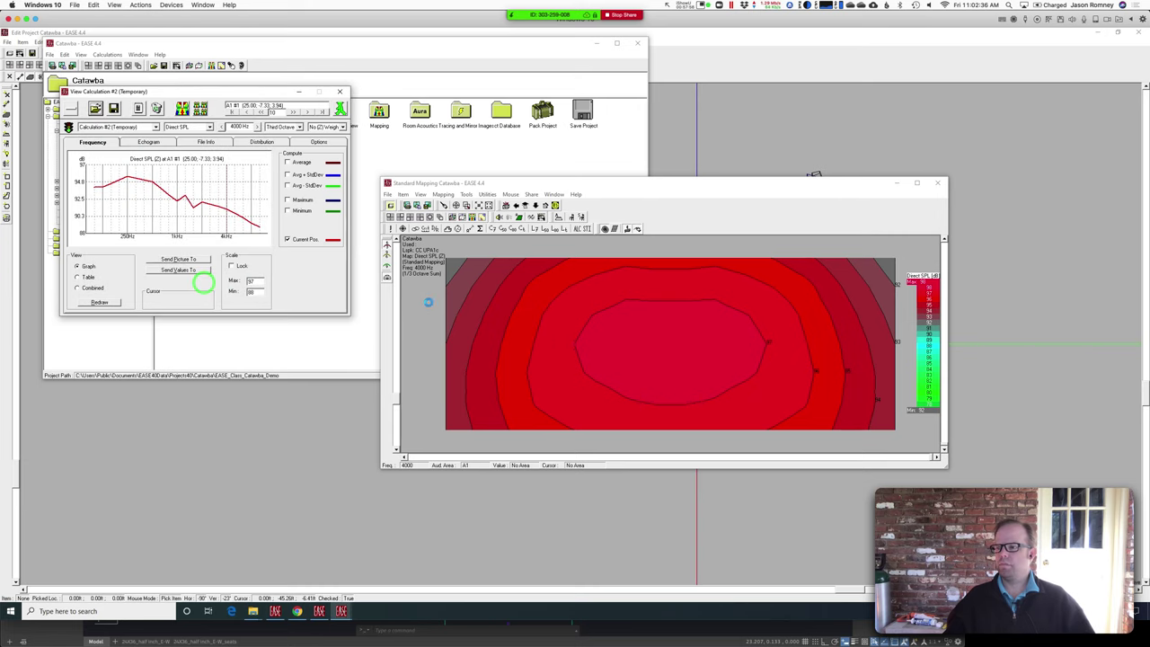
{"action": "left_click", "coordinate": [342, 92]}
Step: Set the mapping's audience area to A1 and run the 4000 Hz direct SPL calculation
{"action": "left_click", "coordinate": [475, 225]}
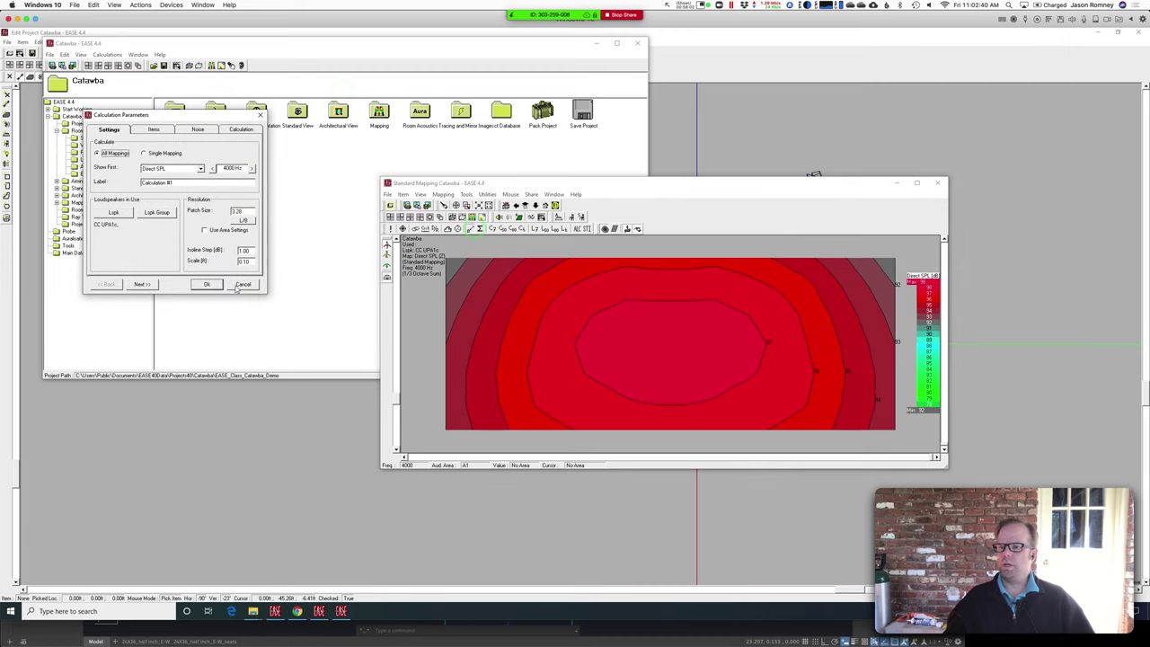
{"action": "left_click", "coordinate": [154, 129]}
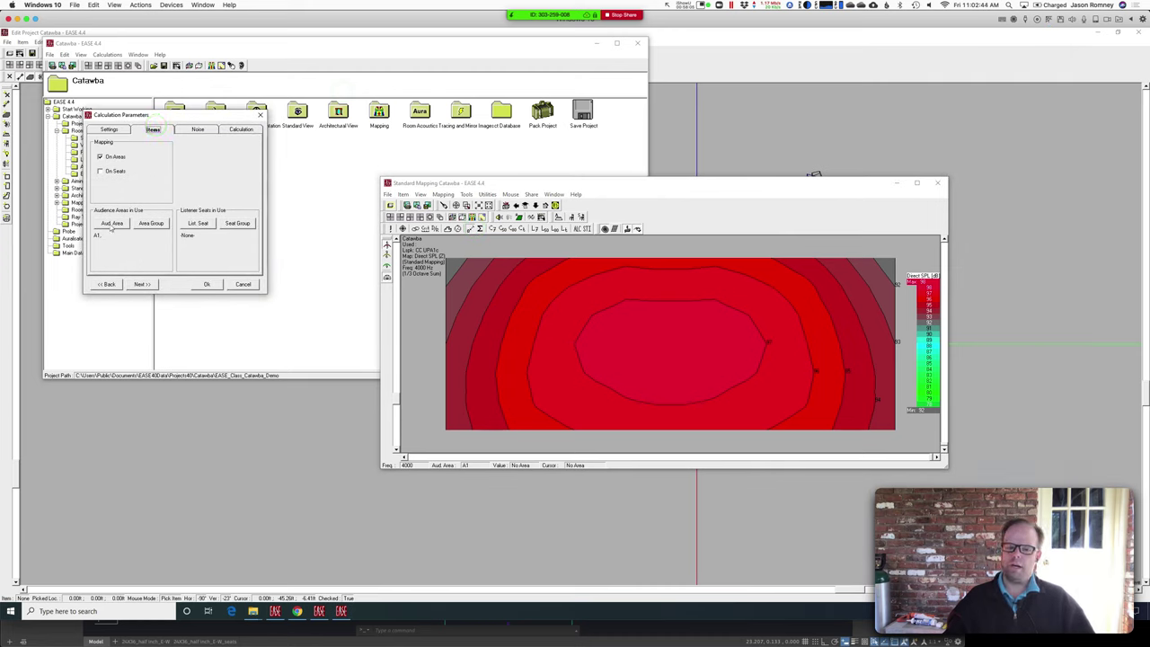
{"action": "left_click", "coordinate": [113, 224]}
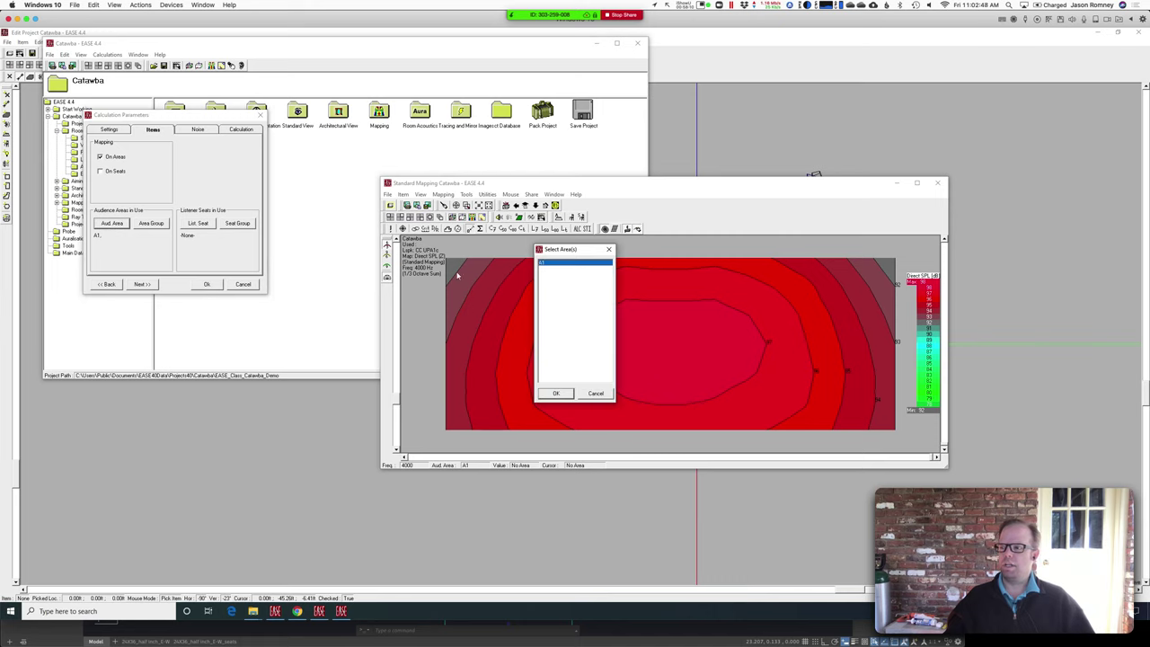
{"action": "left_click", "coordinate": [558, 393]}
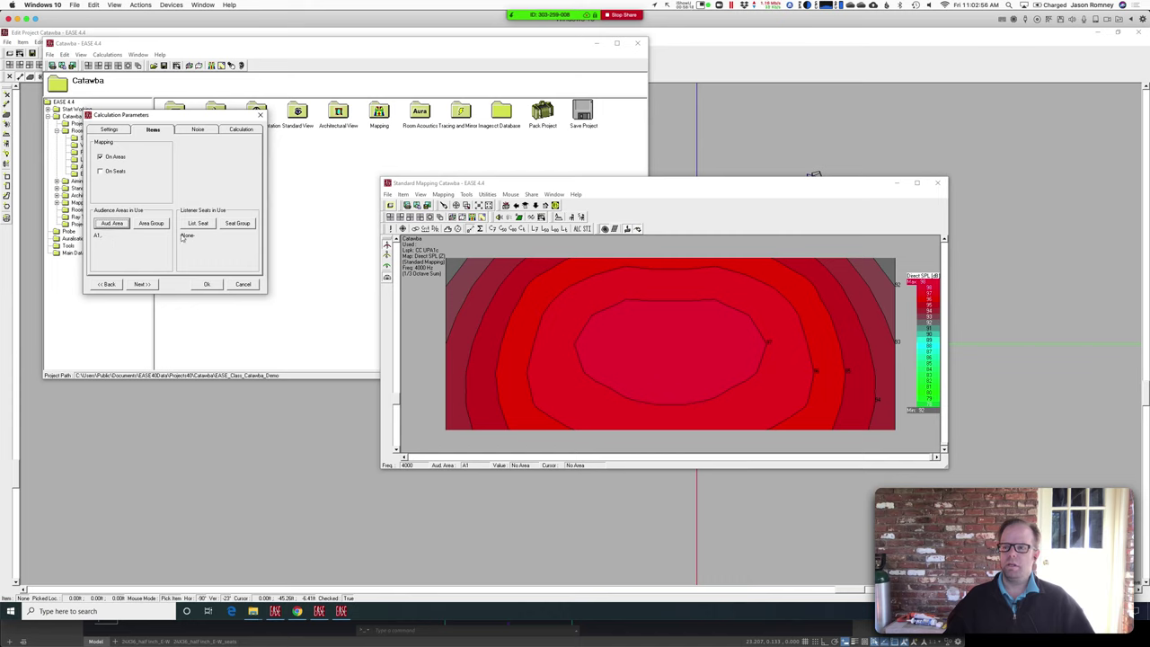
{"action": "left_click", "coordinate": [107, 129]}
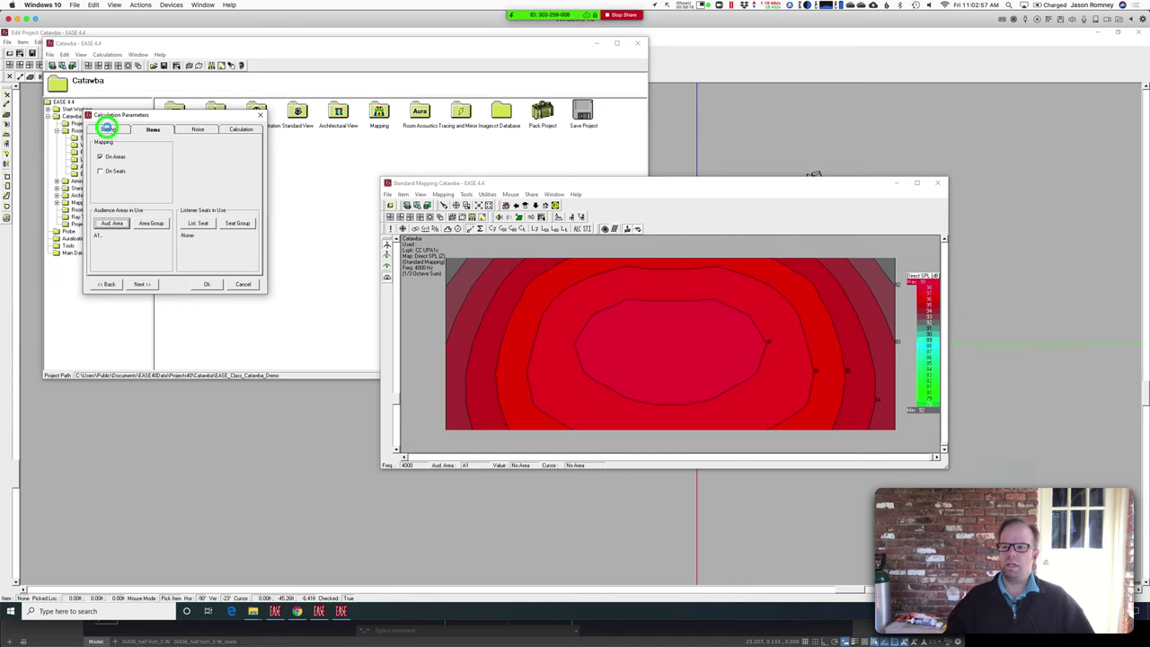
{"action": "left_click", "coordinate": [207, 284]}
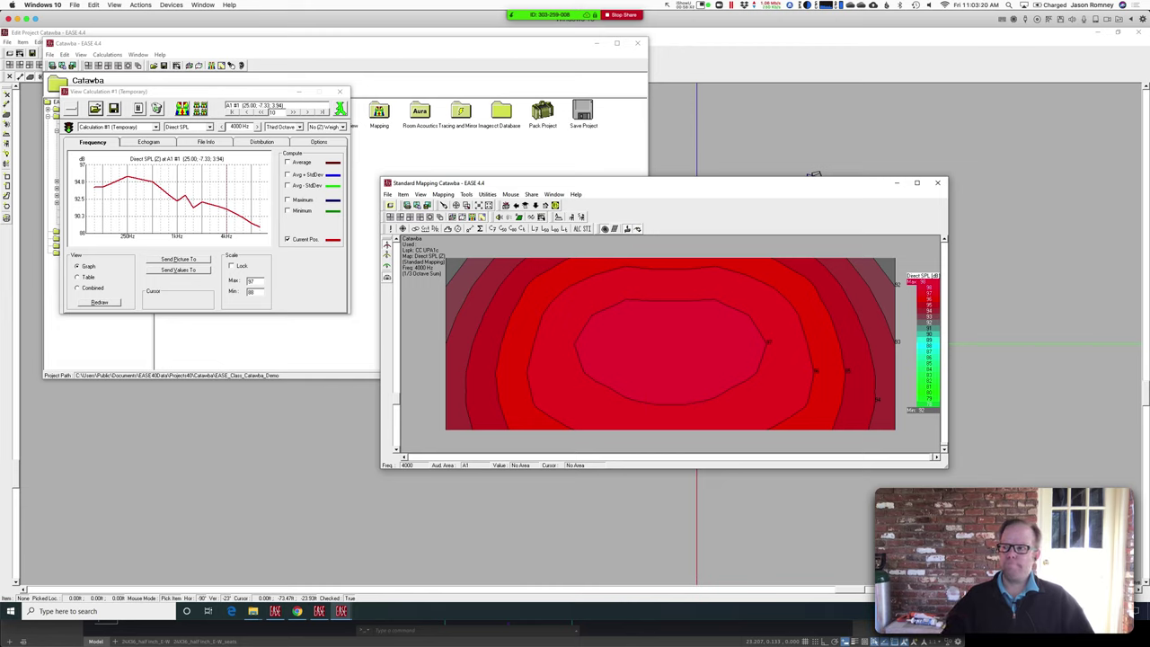
Step: Bring the maximized Edit Project Catawba room model window back to the front
{"action": "left_click", "coordinate": [320, 612]}
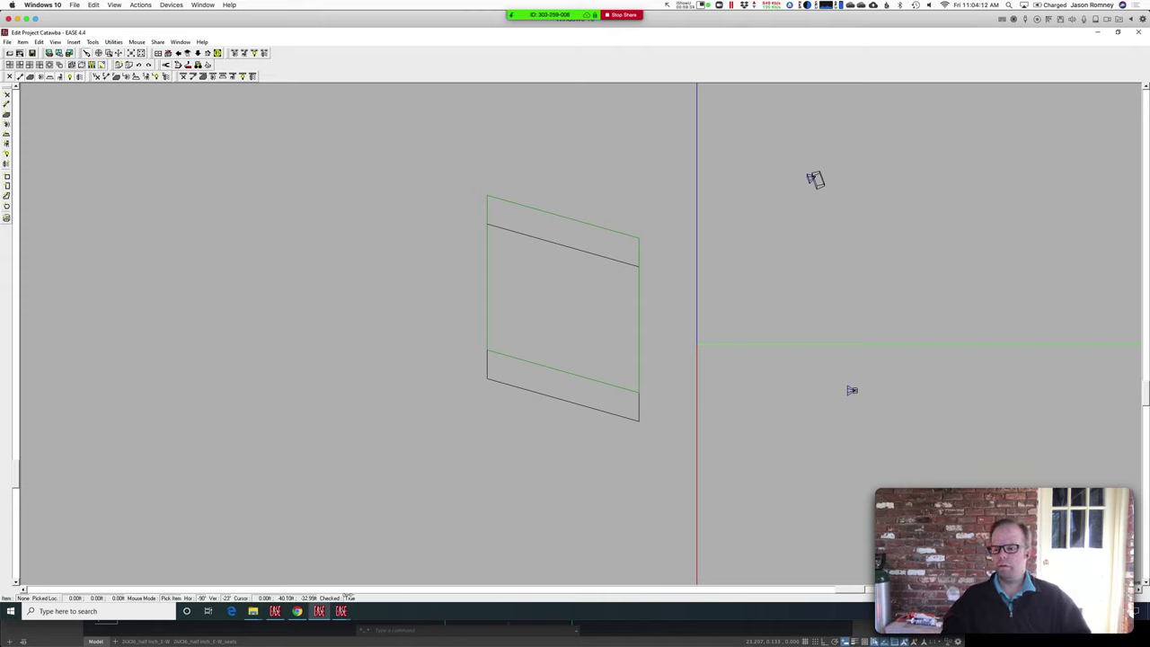
Step: Save the project, check the mapping windows' load/save options, and return to the room editor
{"action": "mouse_move", "coordinate": [336, 616]}
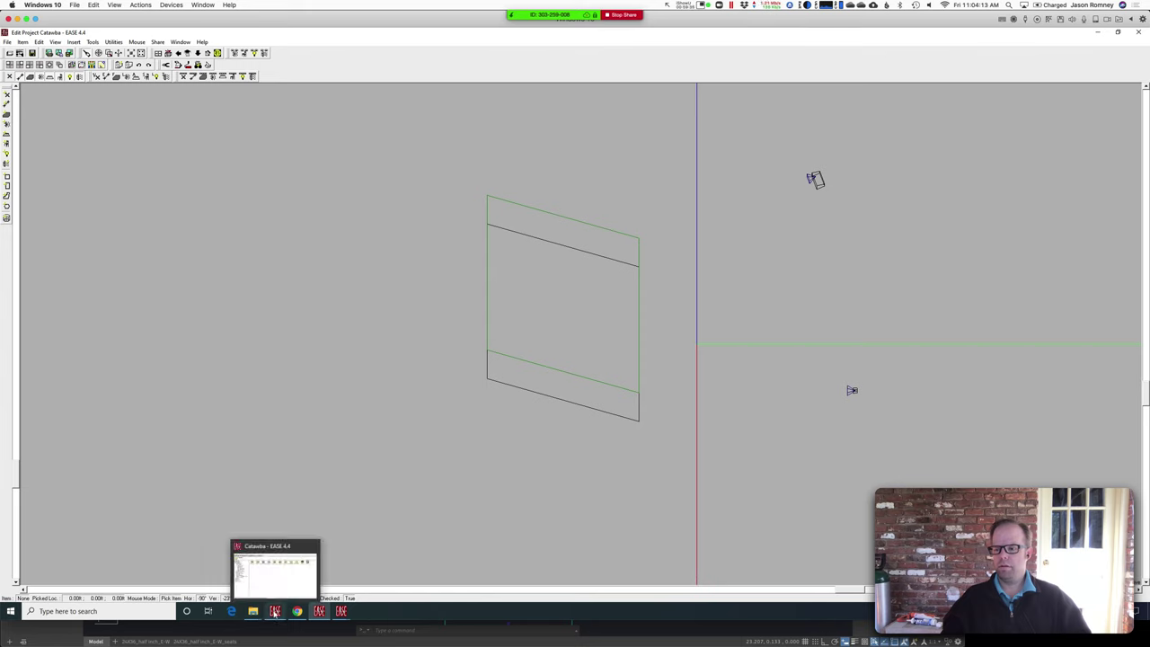
{"action": "left_click", "coordinate": [319, 612]}
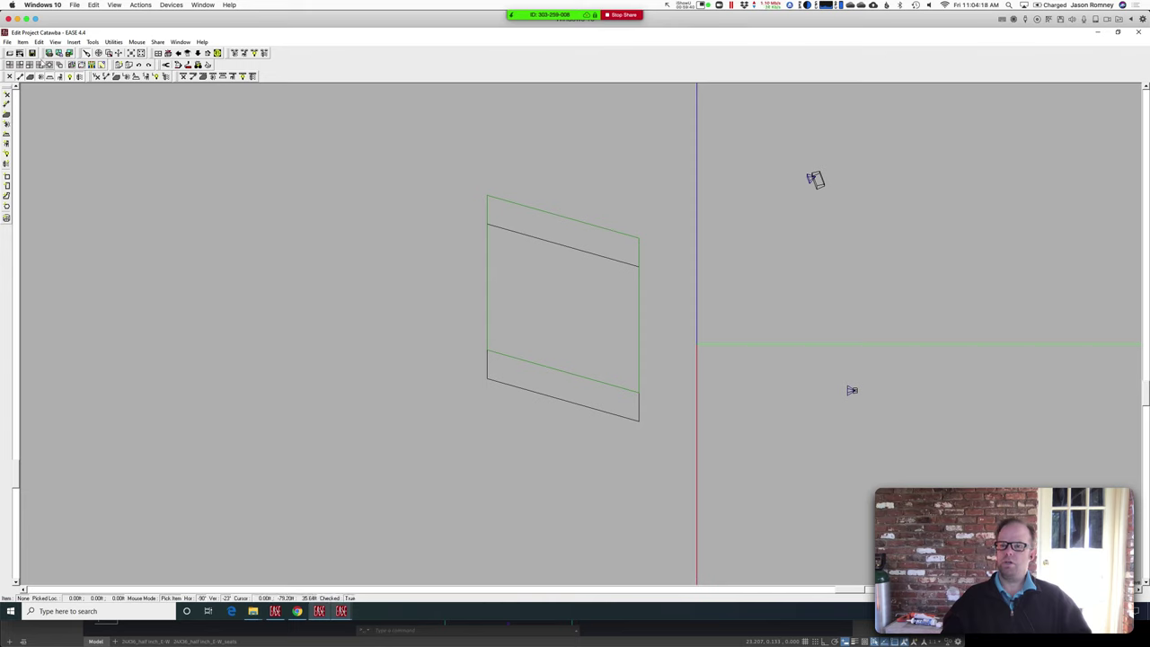
{"action": "left_click", "coordinate": [33, 54]}
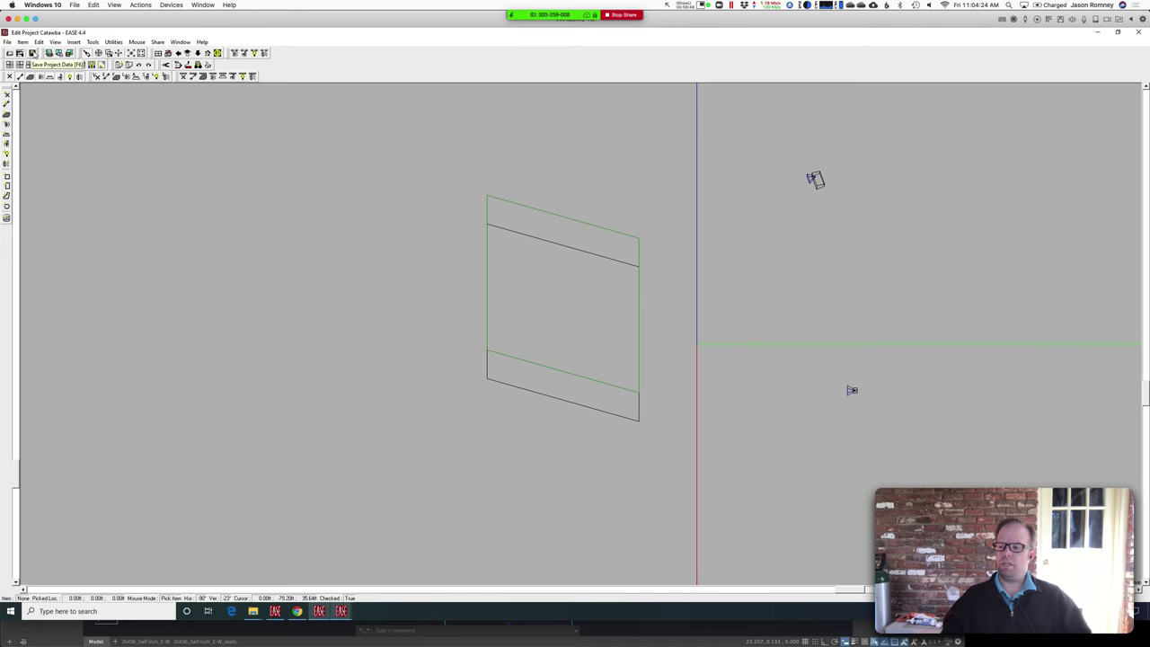
{"action": "left_click", "coordinate": [274, 611]}
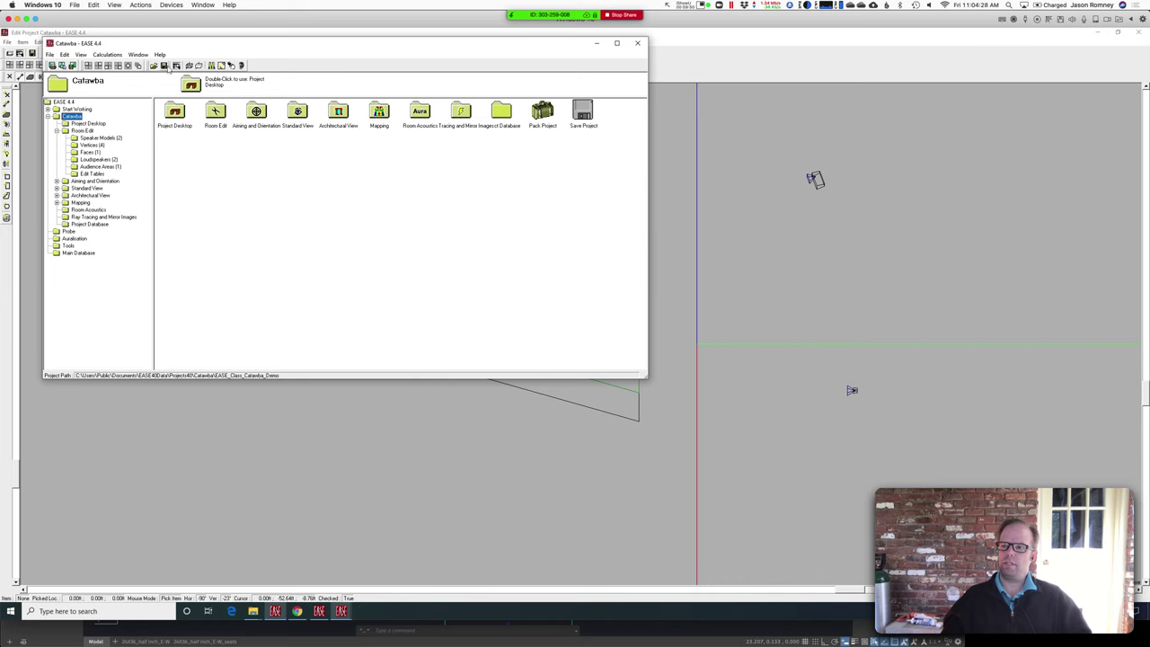
{"action": "left_click", "coordinate": [342, 611]}
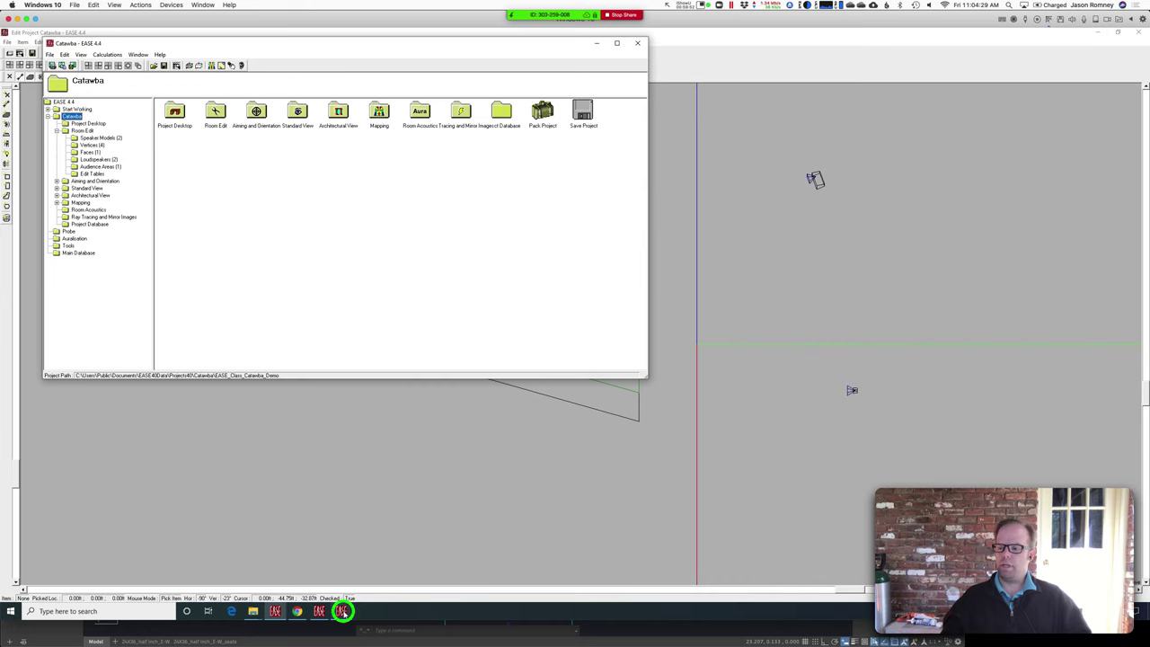
{"action": "left_click", "coordinate": [316, 573]}
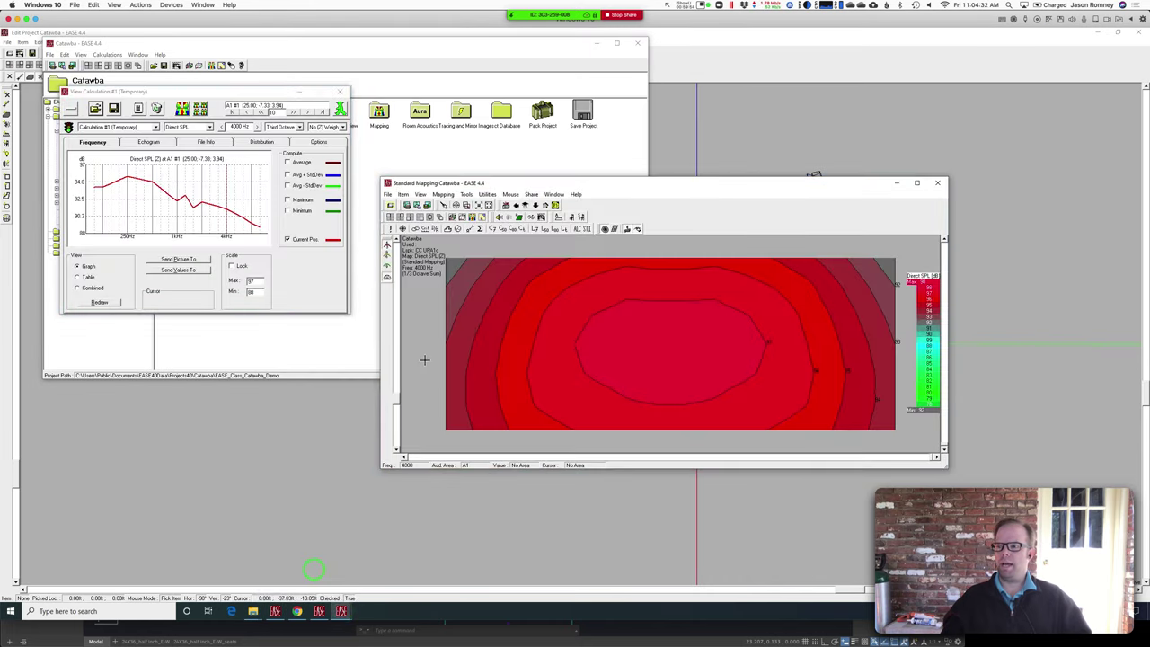
{"action": "left_click", "coordinate": [388, 194]}
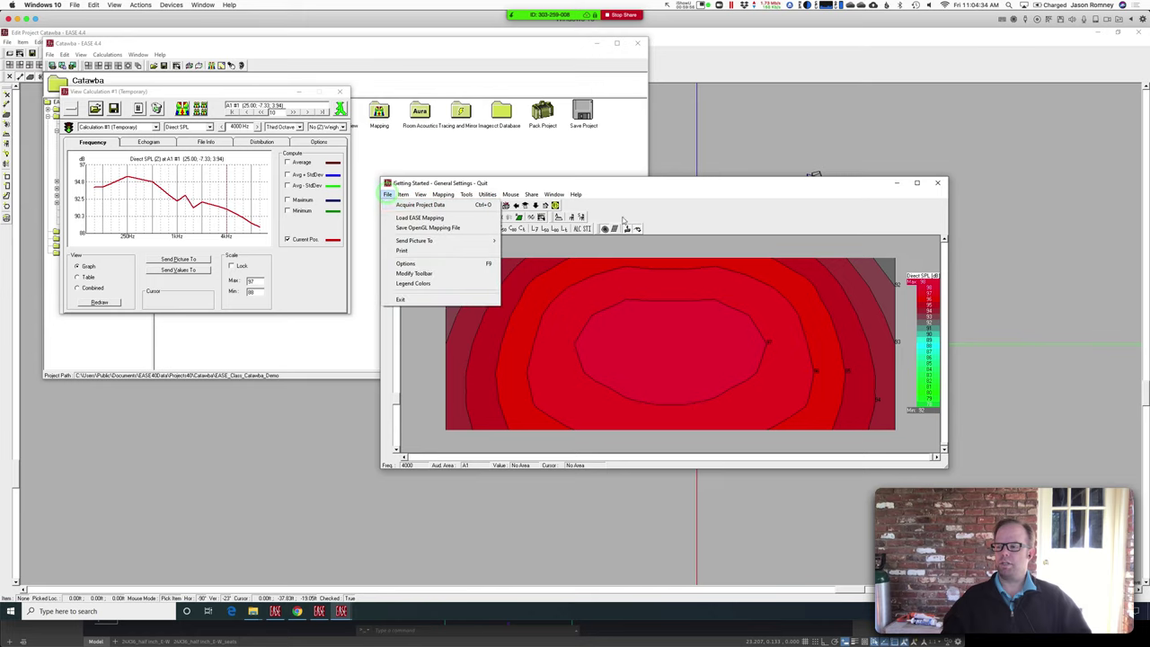
{"action": "left_click", "coordinate": [692, 205]}
{"action": "left_click", "coordinate": [724, 31]}
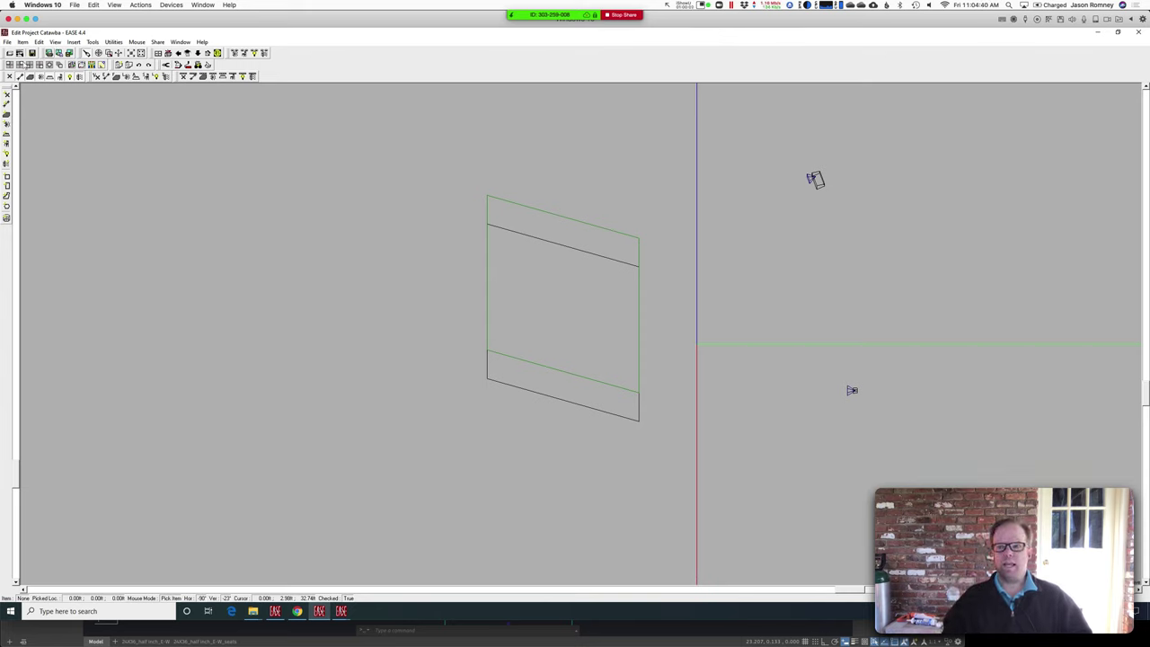
Step: Run Edit > Recompute Room Data on the Catawba model and close the remaining menus
{"action": "left_click", "coordinate": [22, 41]}
{"action": "mouse_move", "coordinate": [40, 43]}
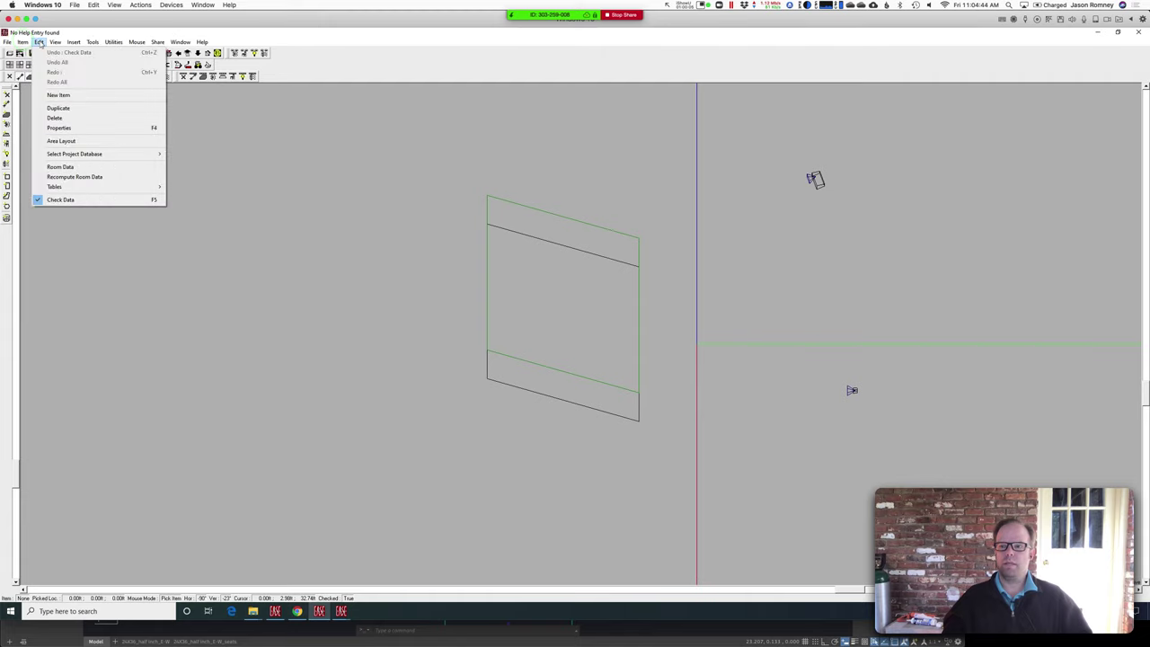
{"action": "left_click", "coordinate": [45, 41]}
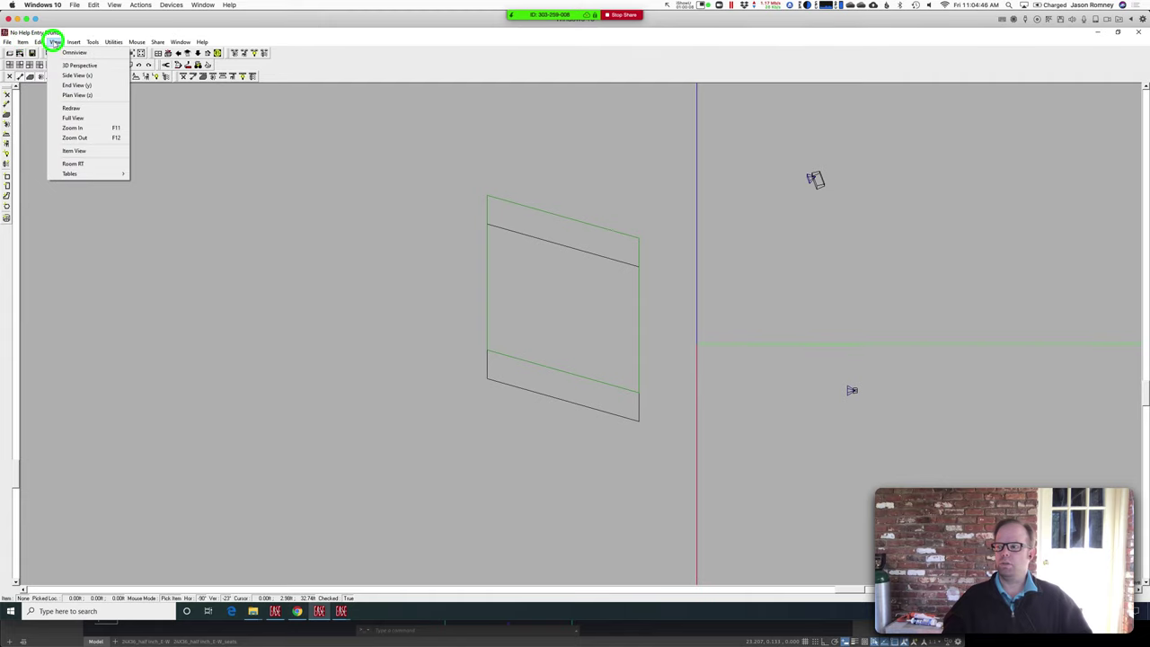
{"action": "left_click", "coordinate": [75, 42]}
{"action": "left_click", "coordinate": [75, 42]}
{"action": "left_click", "coordinate": [22, 42]}
{"action": "left_click", "coordinate": [40, 43]}
{"action": "left_click", "coordinate": [42, 42]}
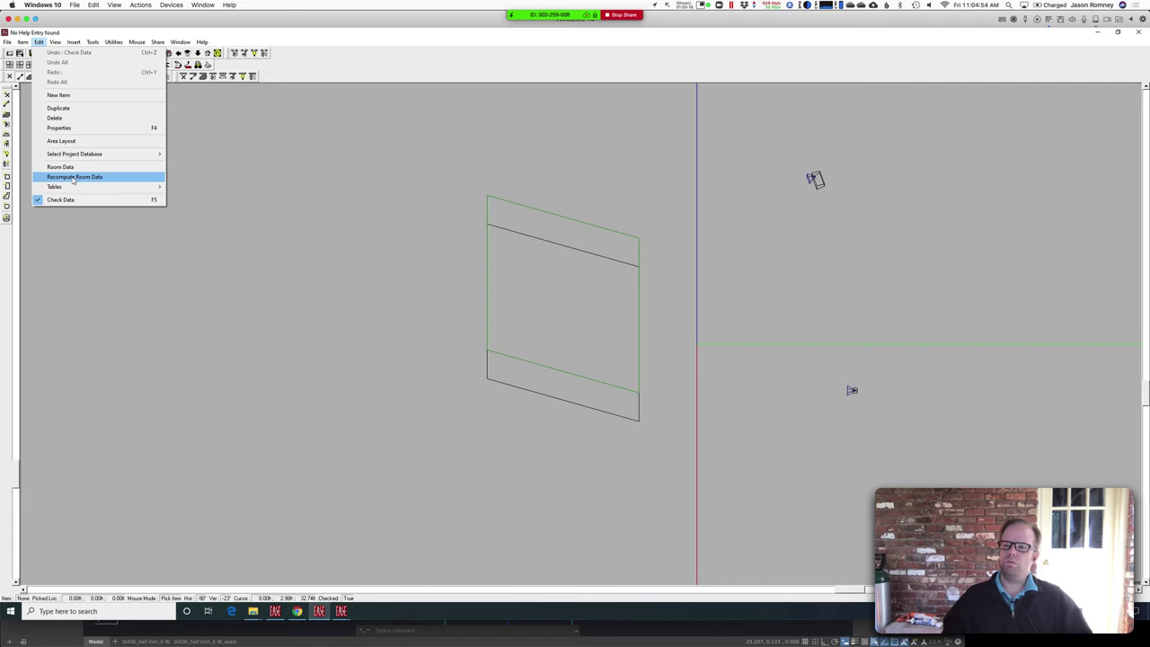
{"action": "left_click", "coordinate": [73, 177]}
{"action": "left_click", "coordinate": [39, 42]}
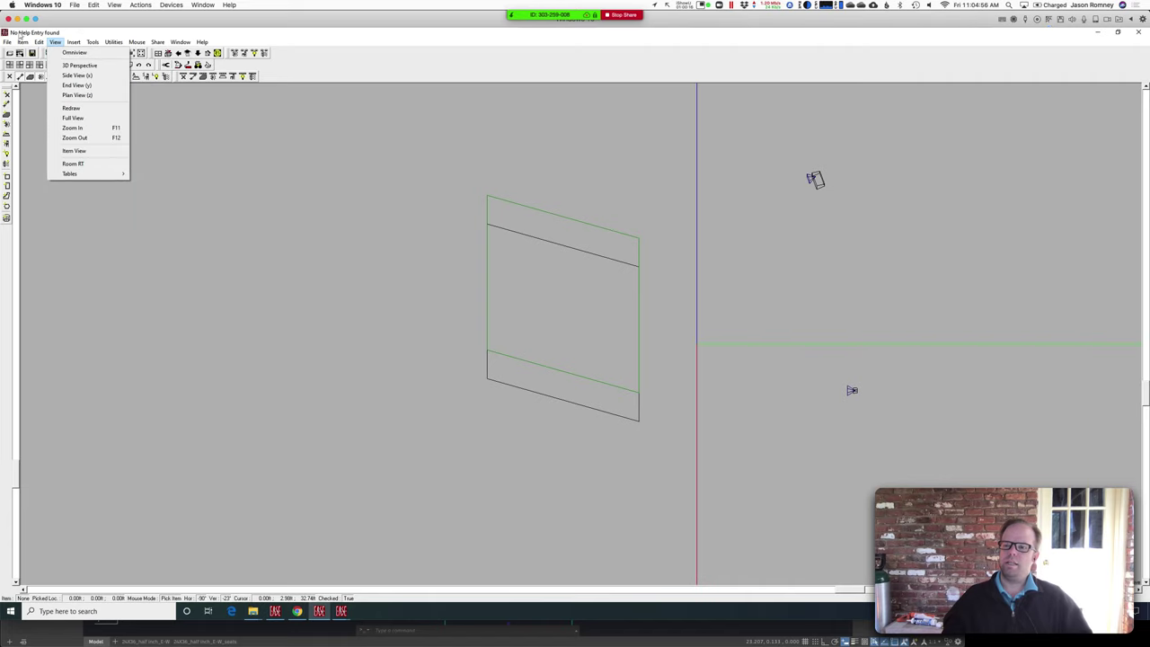
{"action": "left_click", "coordinate": [7, 42]}
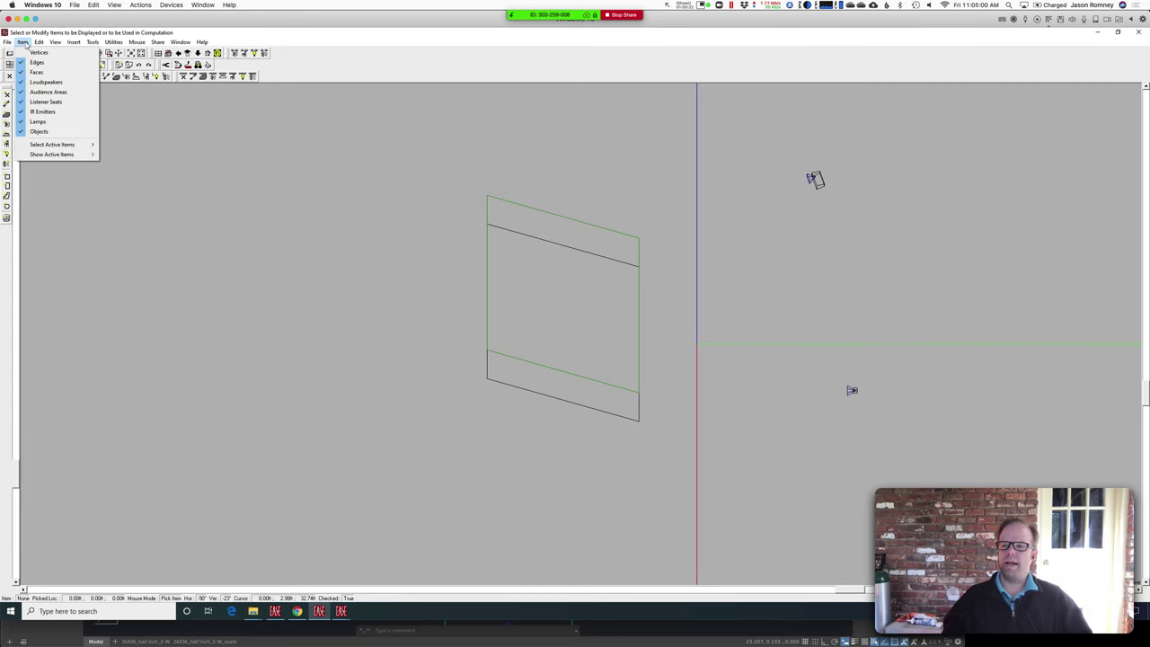
{"action": "left_click", "coordinate": [23, 42]}
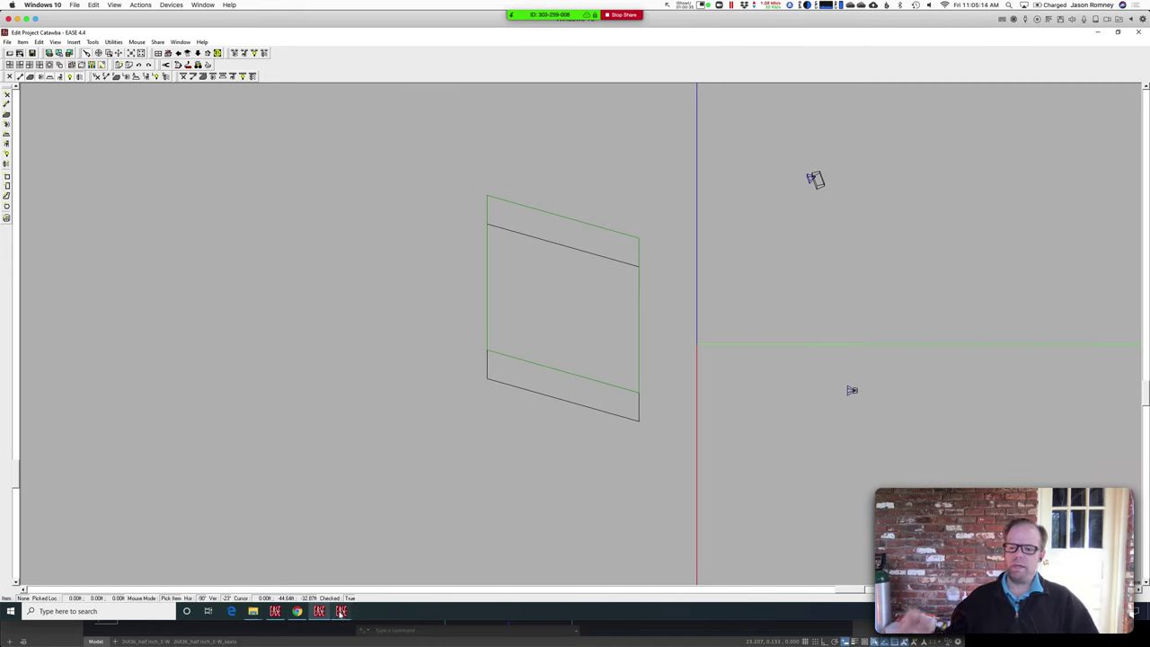
Step: Check the other EASE window previews and return focus to the room model canvas
{"action": "mouse_move", "coordinate": [342, 614]}
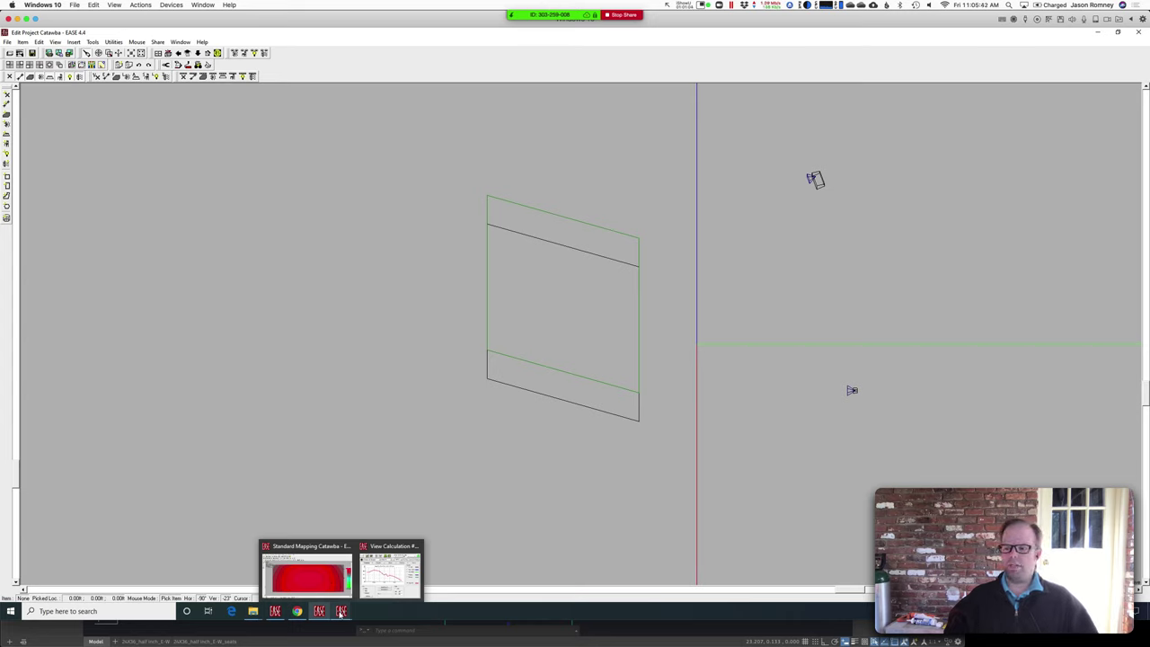
{"action": "left_click", "coordinate": [357, 407]}
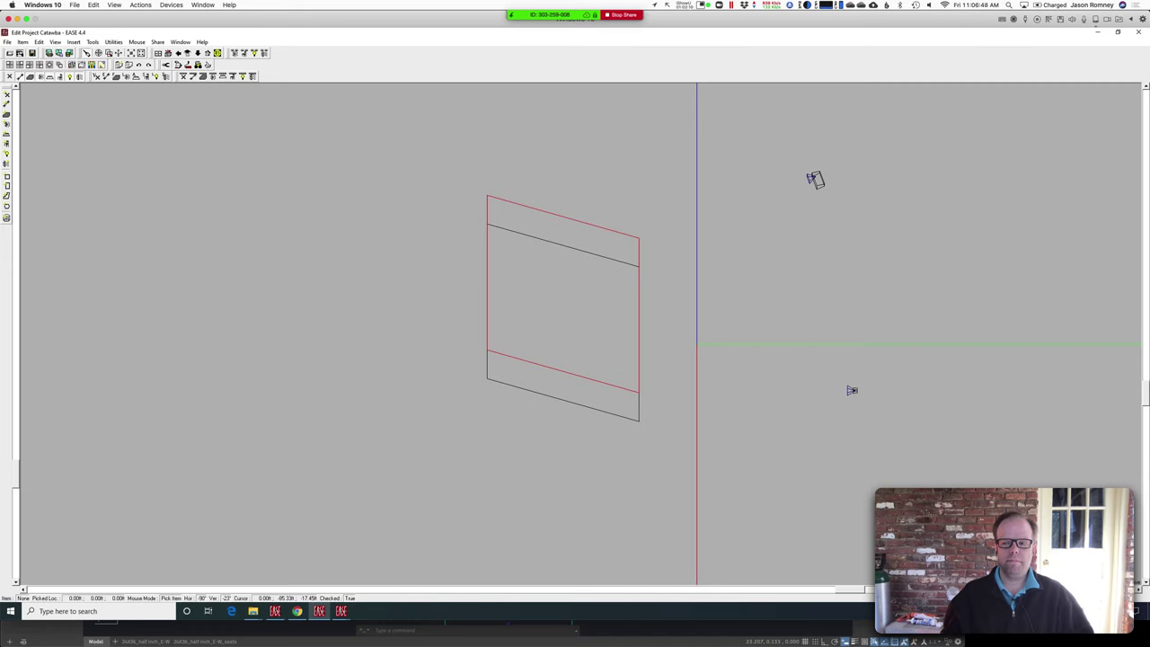
Step: Bring the Catawba project window forward and focus its contents pane
{"action": "left_click", "coordinate": [196, 326]}
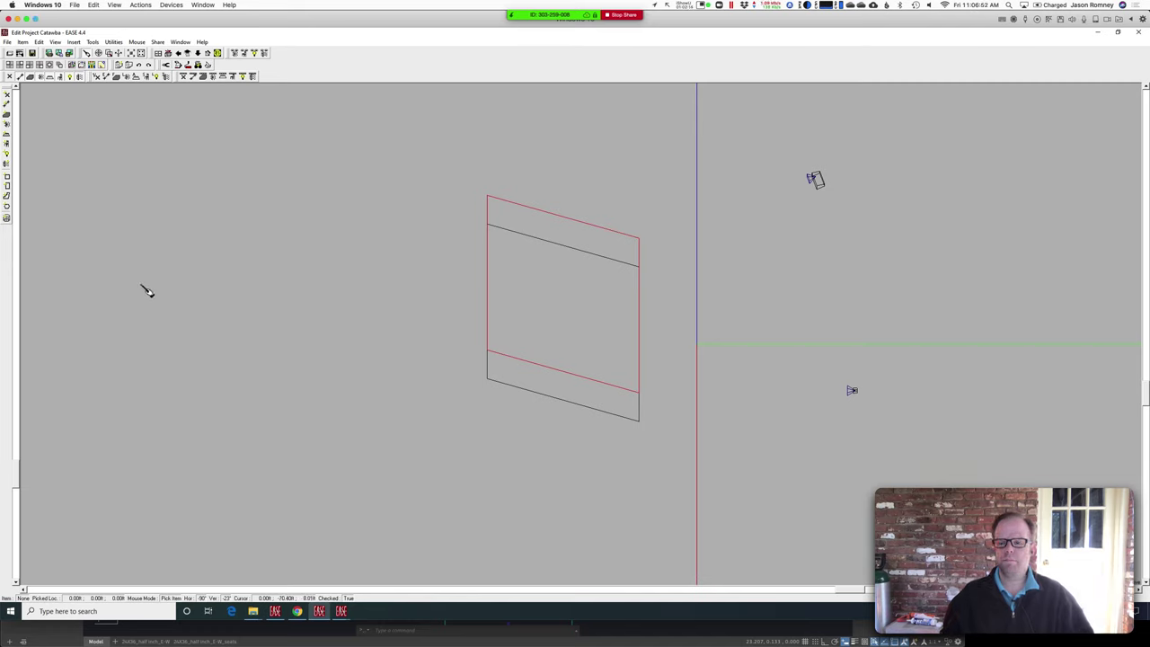
{"action": "left_click", "coordinate": [273, 611]}
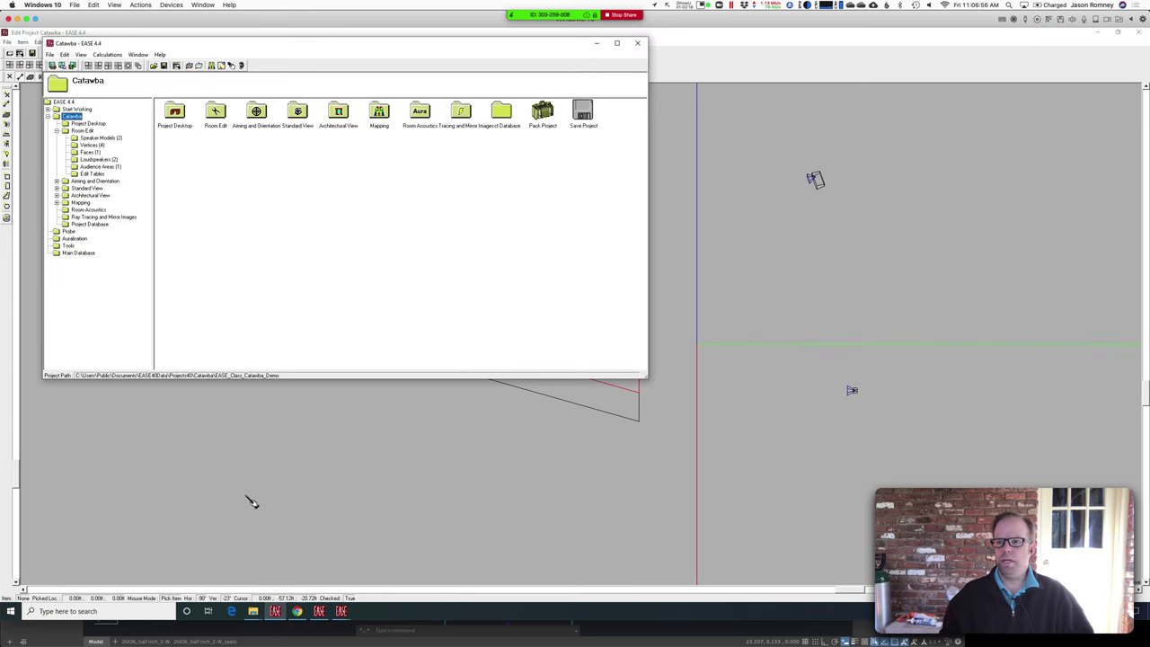
{"action": "left_click", "coordinate": [231, 319]}
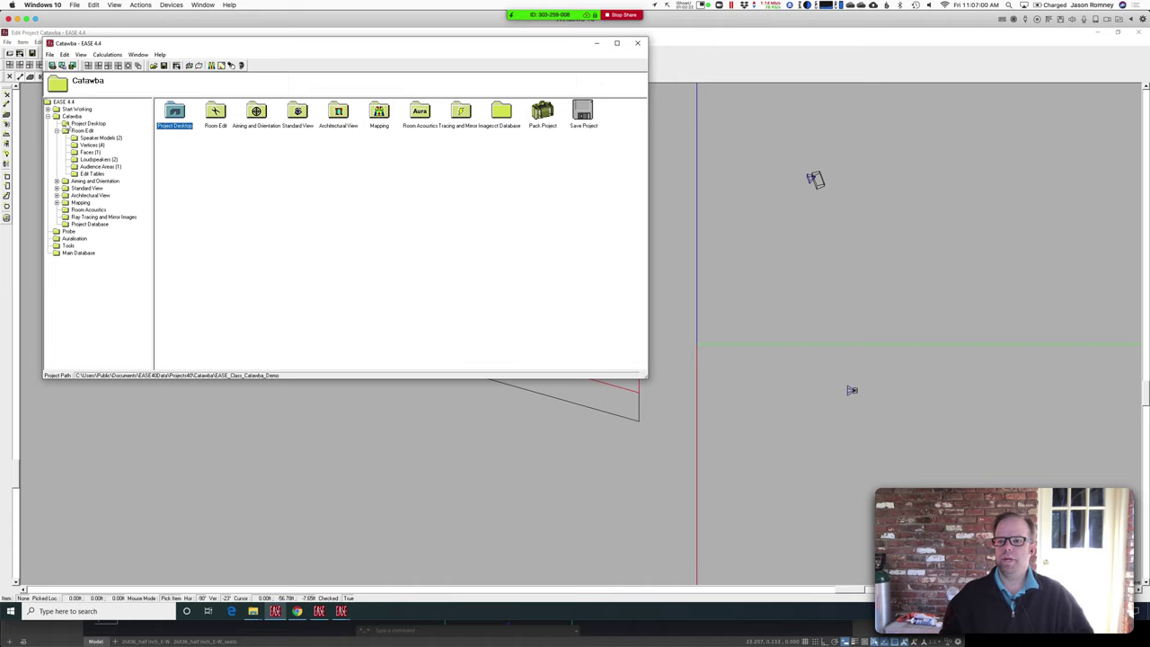
Step: Step through Speaker Models, Loudspeakers, Vertices, Faces and Audience Areas, ending on Edit Tables
{"action": "left_click", "coordinate": [80, 140]}
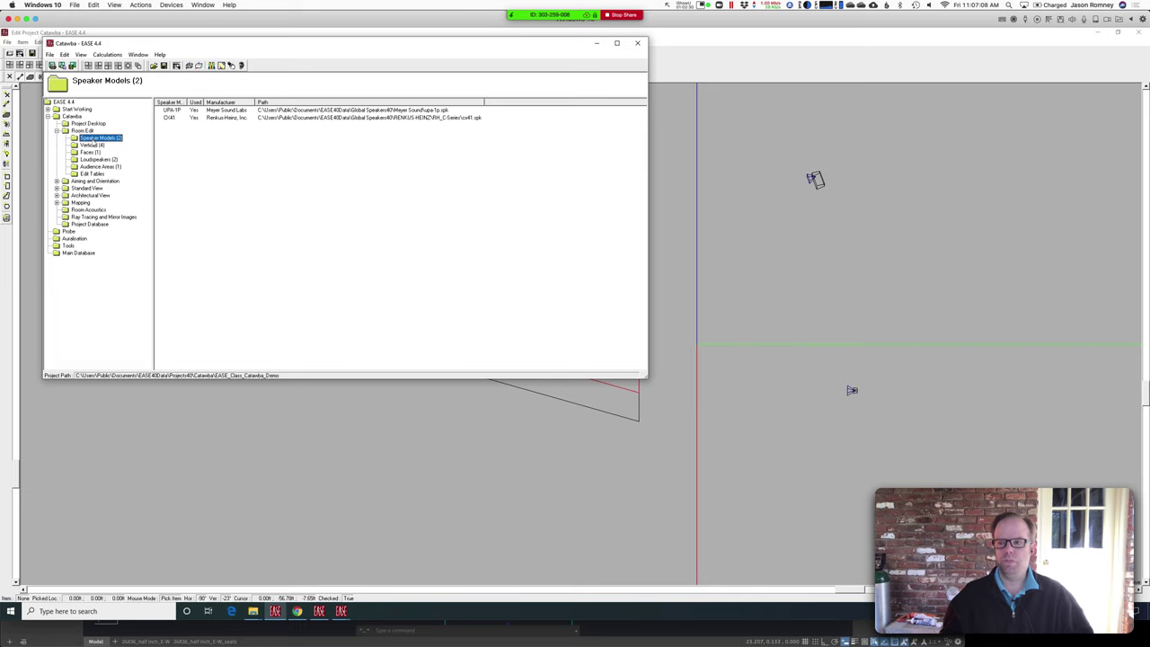
{"action": "left_click", "coordinate": [98, 159]}
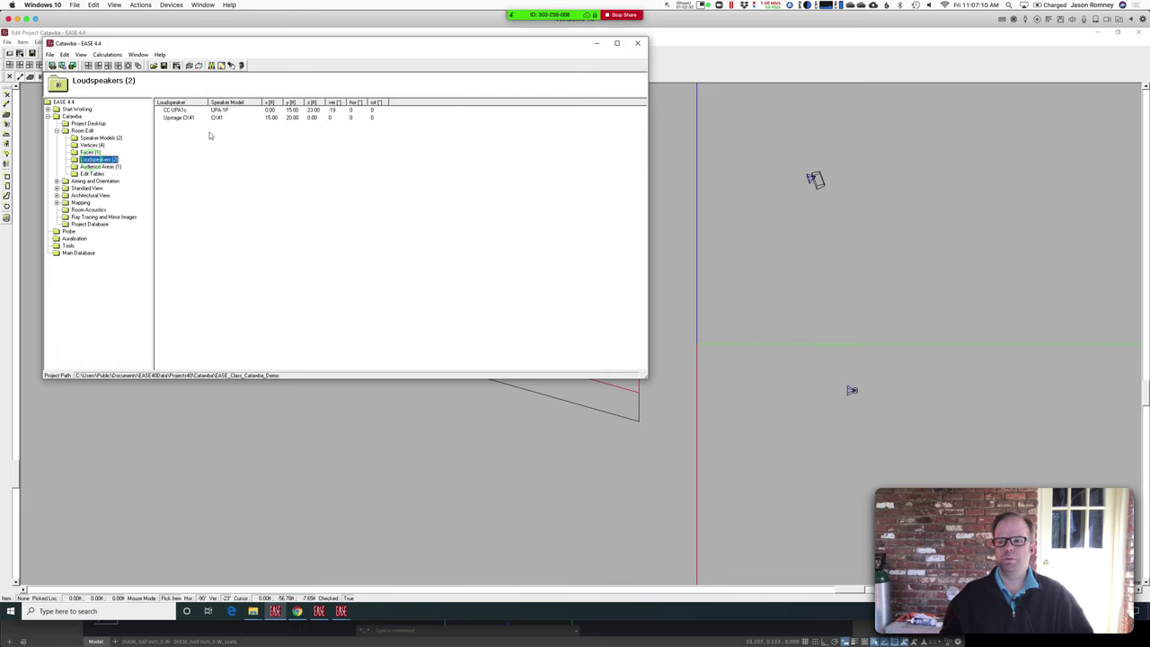
{"action": "left_click", "coordinate": [90, 144]}
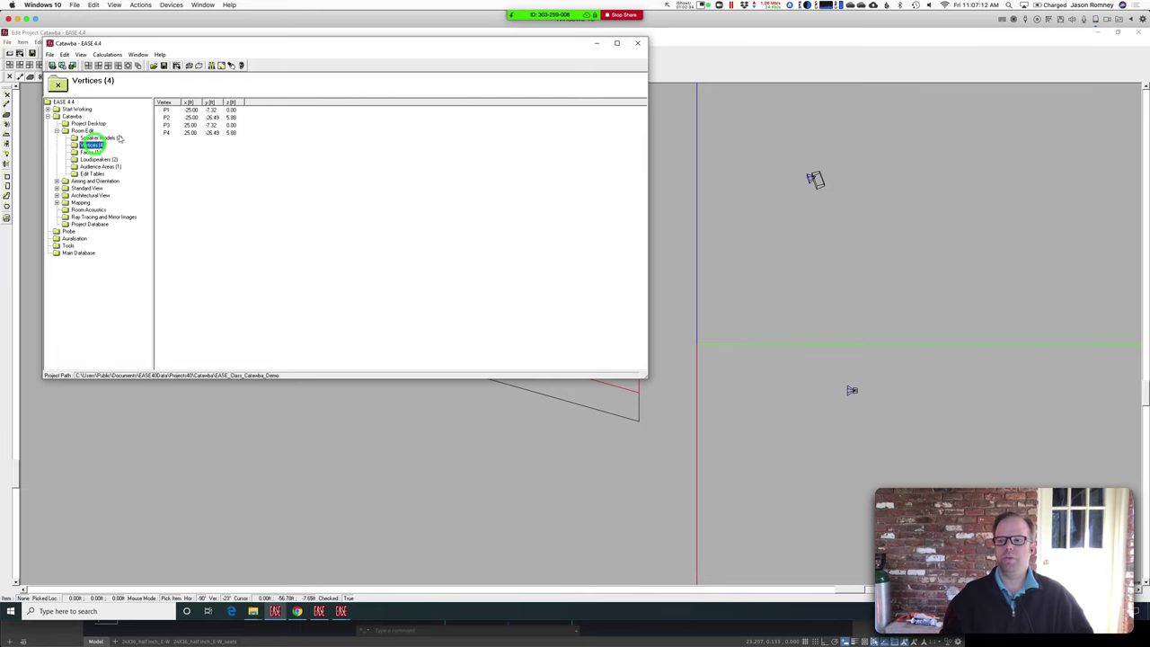
{"action": "left_click", "coordinate": [88, 152]}
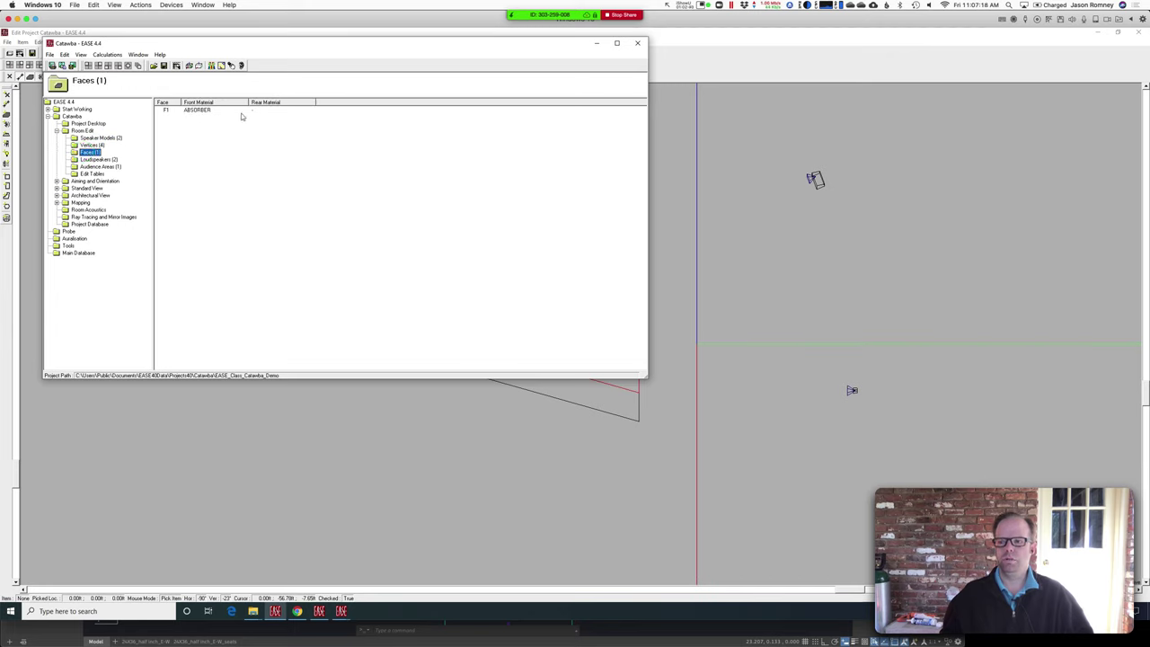
{"action": "left_click", "coordinate": [100, 166]}
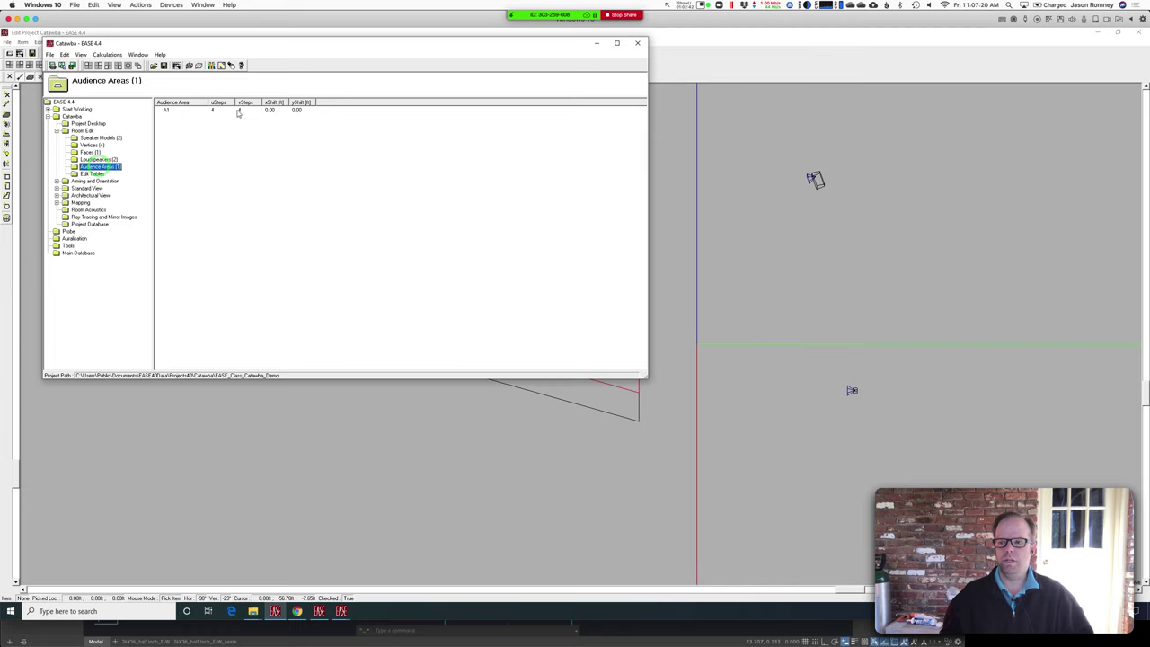
{"action": "left_click", "coordinate": [92, 174]}
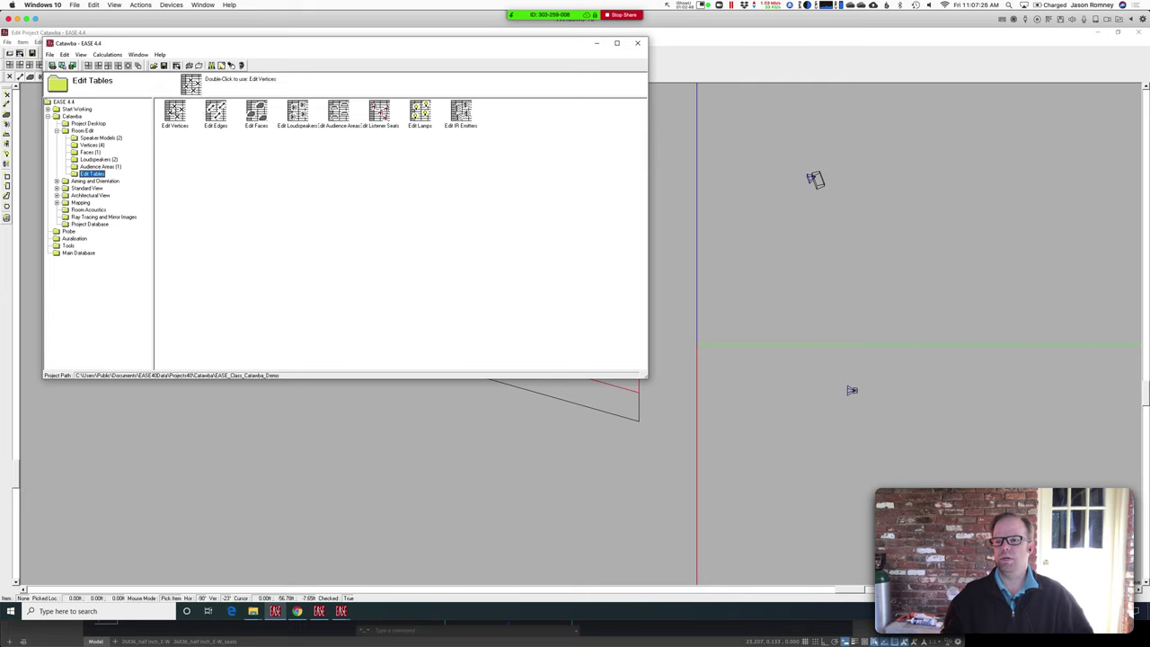
Step: Open the Edit Vertex Table to check vertices P1–P4, then close it
{"action": "double_click", "coordinate": [179, 108]}
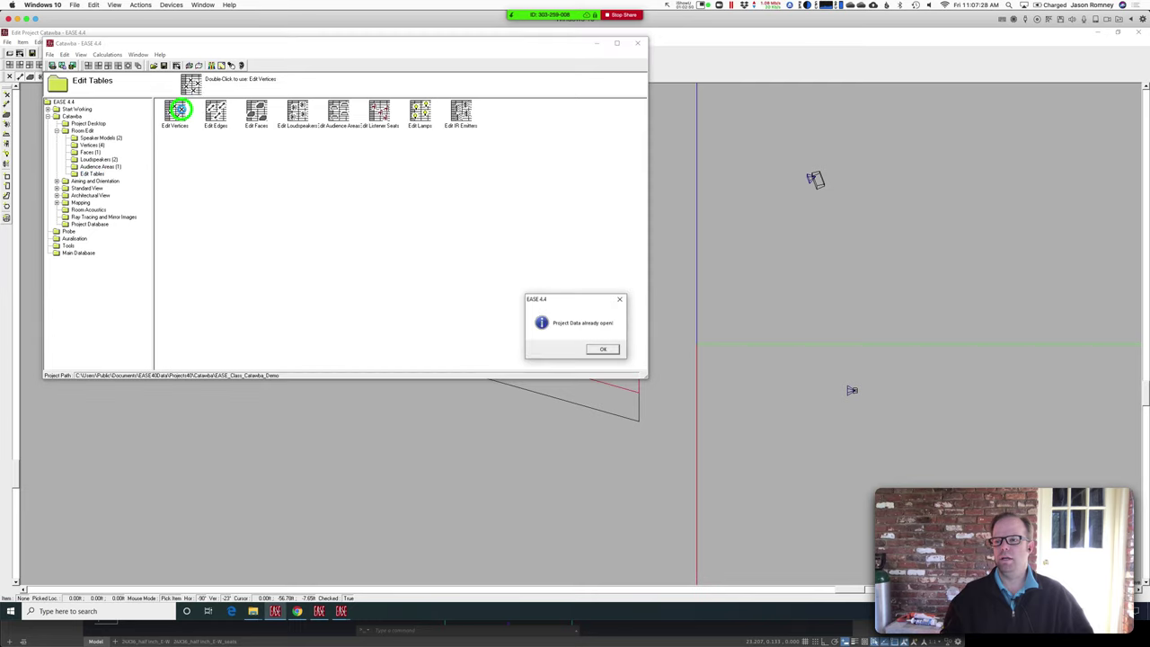
{"action": "left_click", "coordinate": [602, 348]}
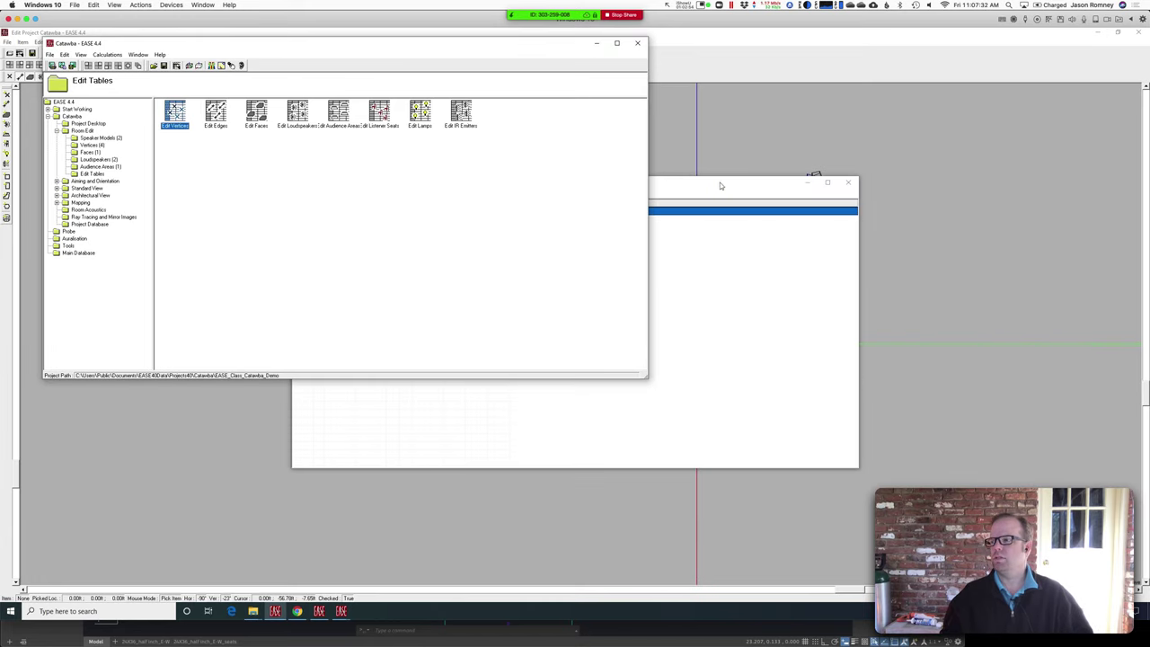
{"action": "left_click", "coordinate": [720, 185]}
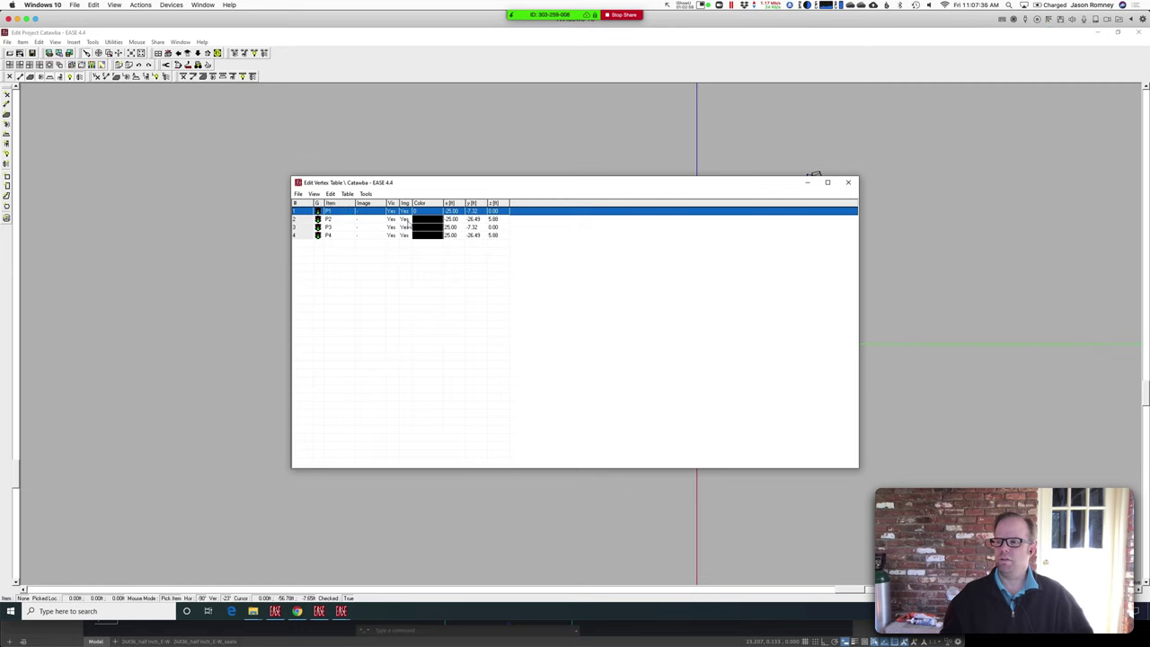
{"action": "left_click", "coordinate": [848, 182]}
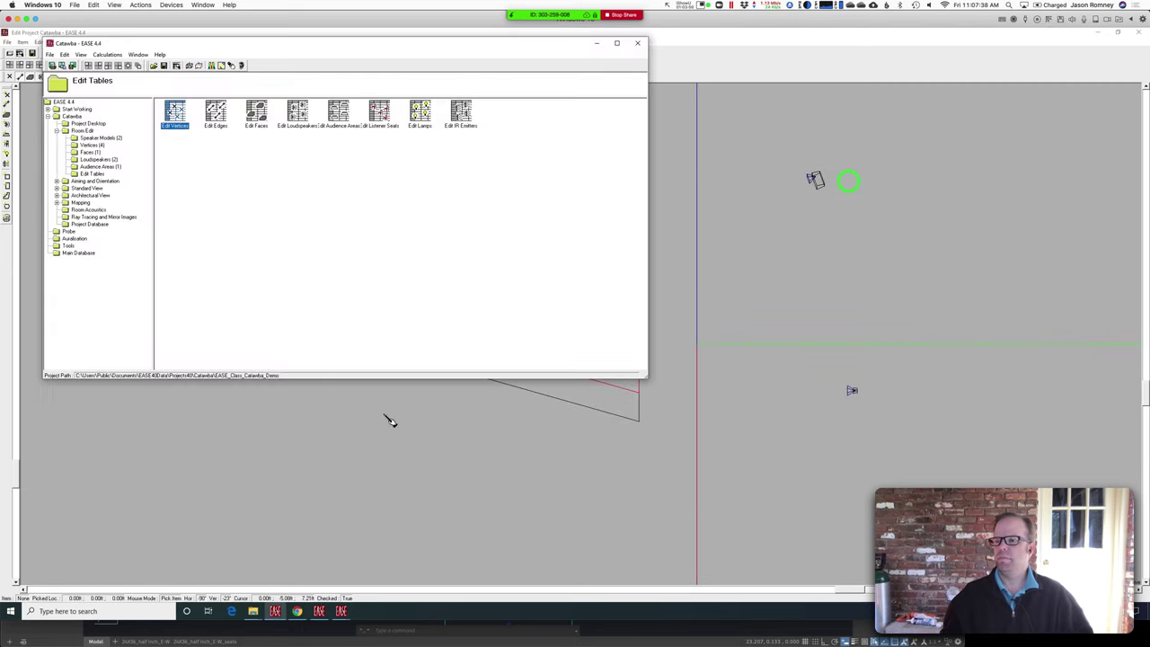
Step: Return through the tree to the Loudspeakers page listing CE UPA1c and Upstage CV41
{"action": "left_click", "coordinate": [92, 138]}
{"action": "left_click", "coordinate": [90, 144]}
{"action": "left_click", "coordinate": [90, 152]}
{"action": "left_click", "coordinate": [94, 159]}
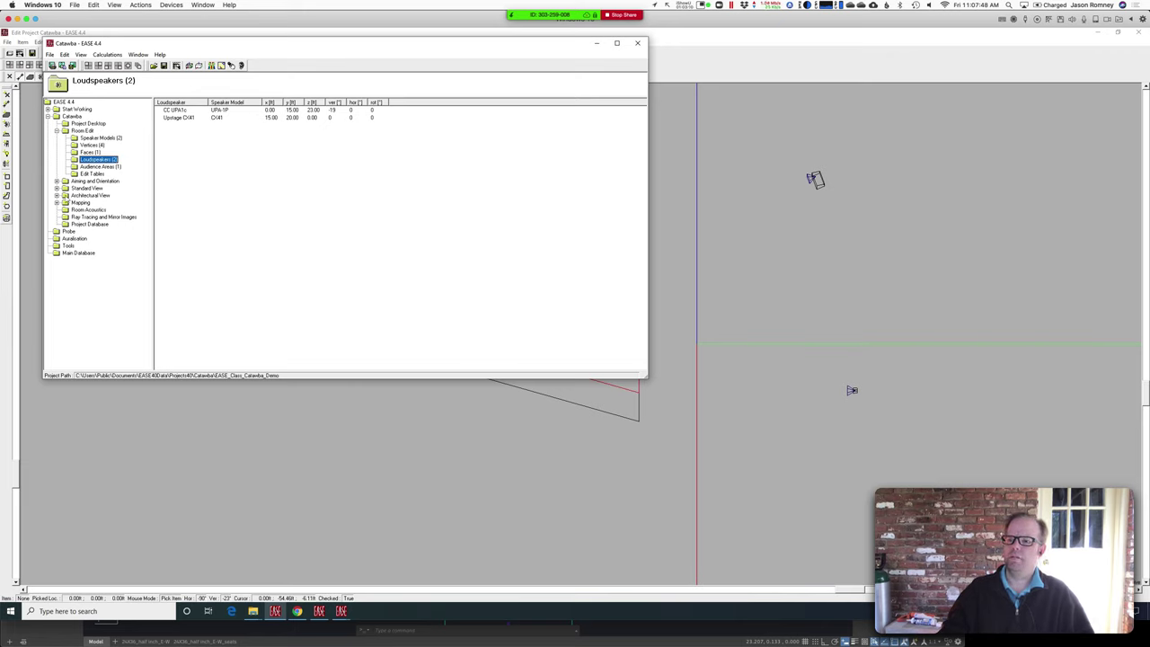
Step: Review the Loudspeaker Aiming table, return to Speaker Models (UPA-1P, CV41), and end the screen share
{"action": "left_click", "coordinate": [70, 181]}
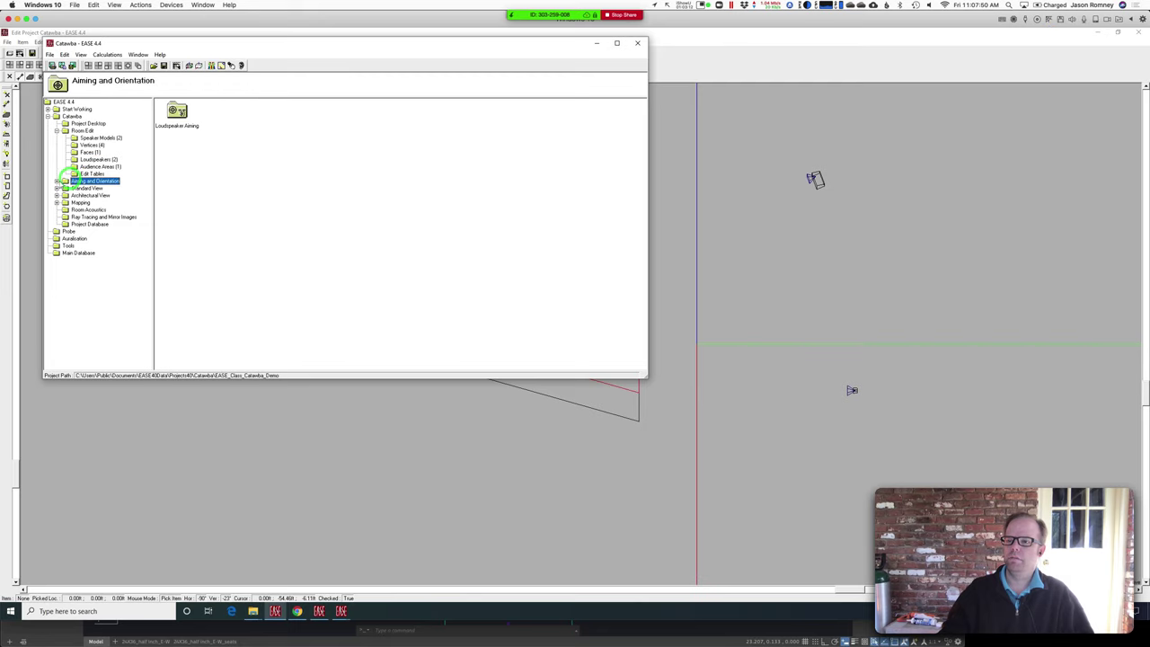
{"action": "left_click", "coordinate": [57, 181]}
{"action": "left_click", "coordinate": [88, 188]}
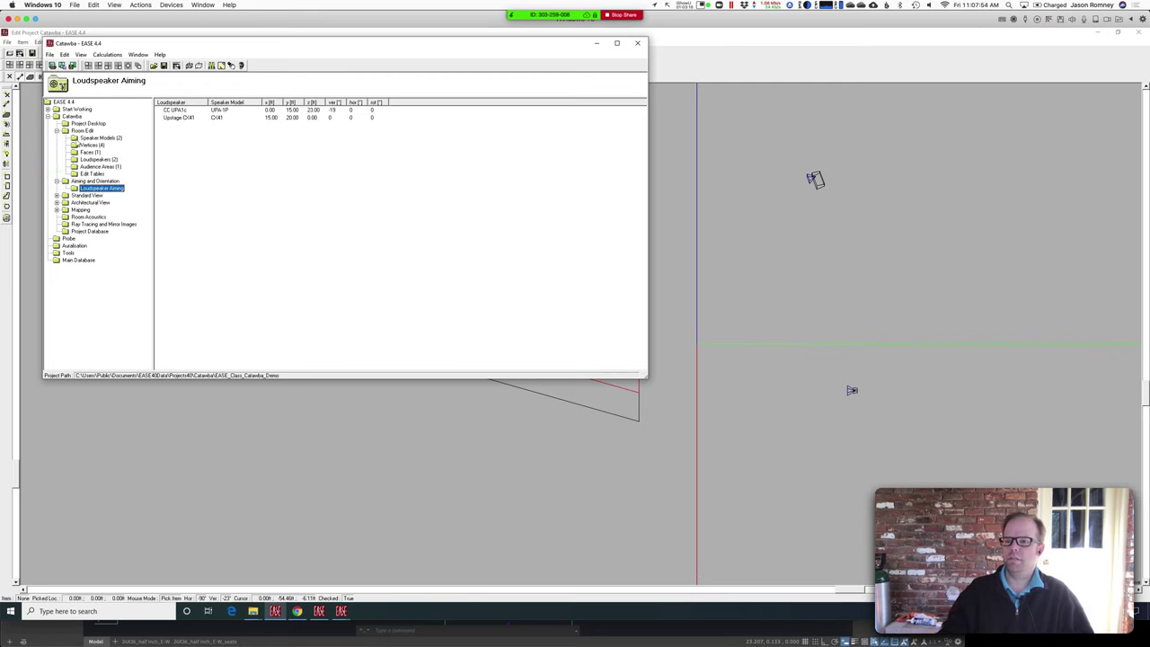
{"action": "left_click", "coordinate": [90, 138]}
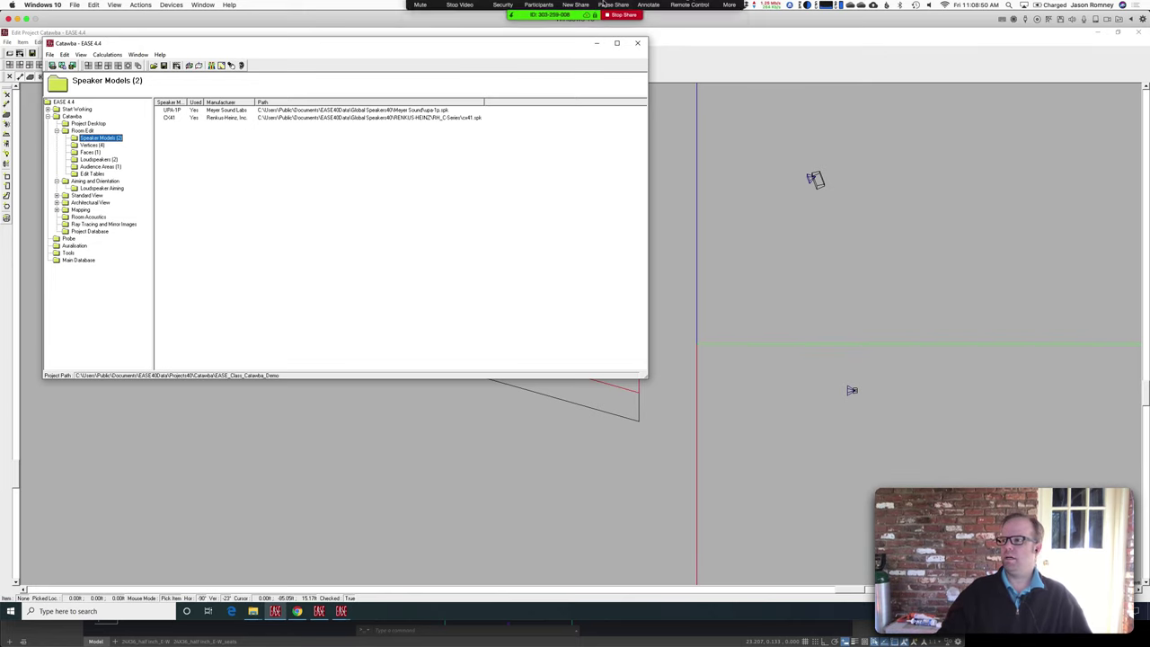
{"action": "left_click", "coordinate": [616, 42]}
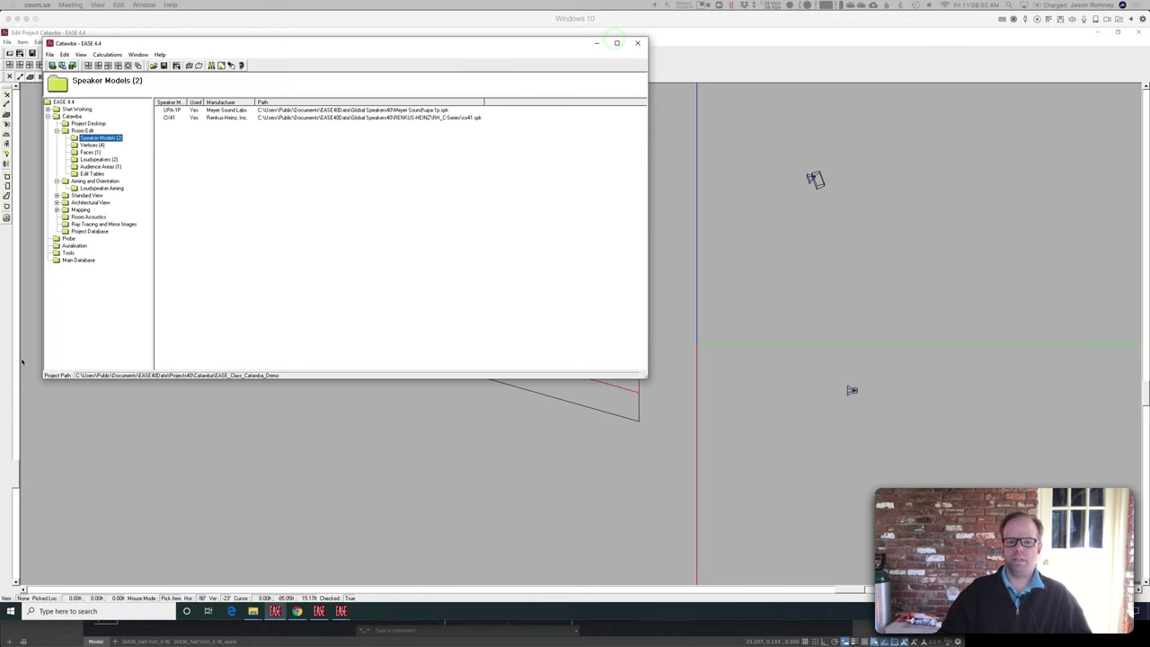